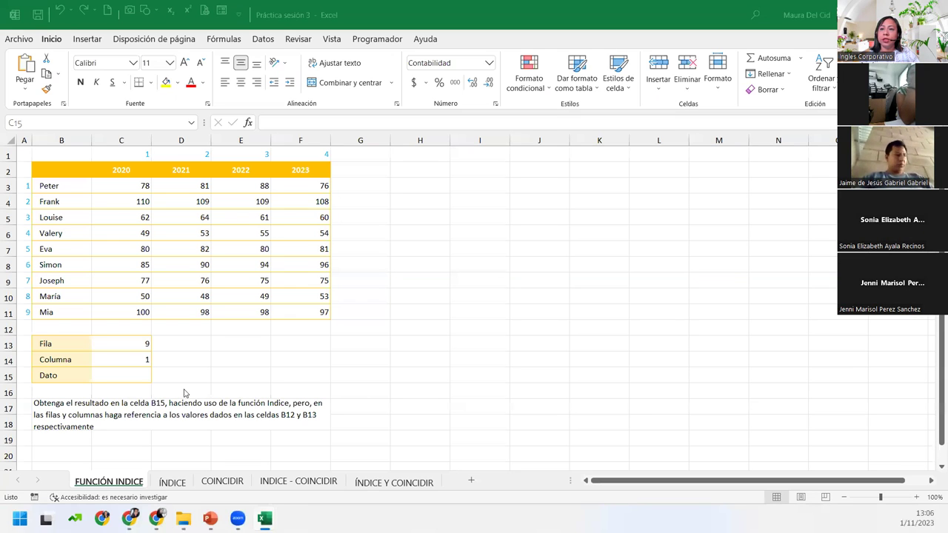
Examine the Fila, Columna and Dato cells in C13:C15 below the data table
click(136, 375)
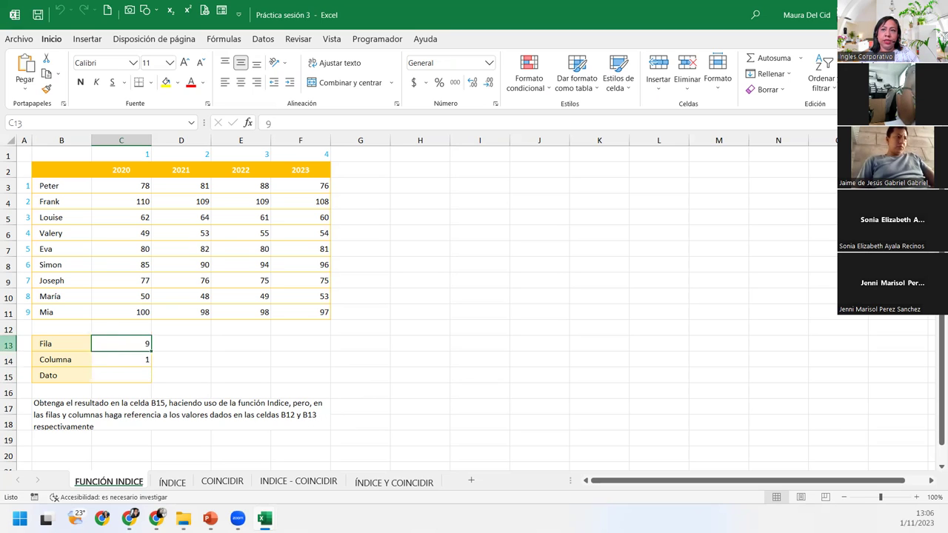
click(7, 345)
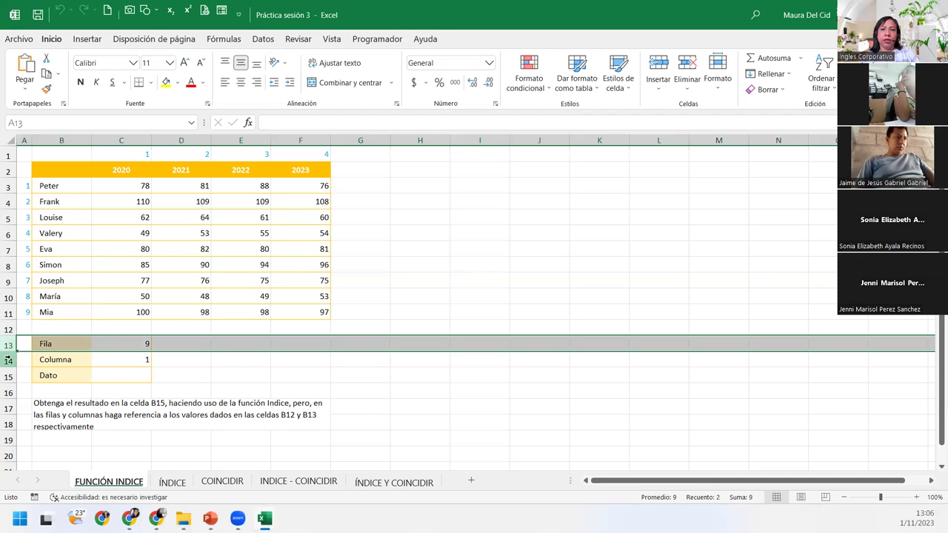
click(7, 362)
click(123, 359)
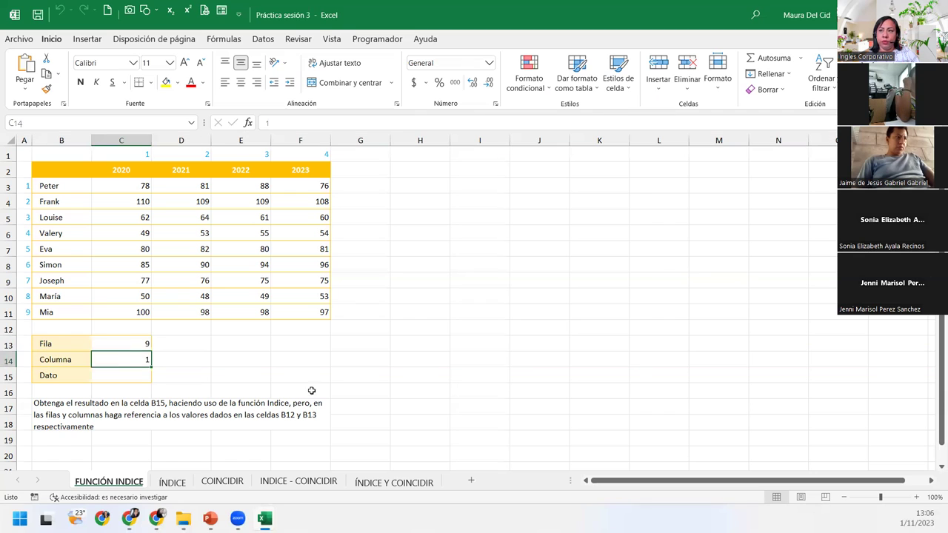
click(916, 497)
click(916, 498)
click(916, 498)
click(916, 498)
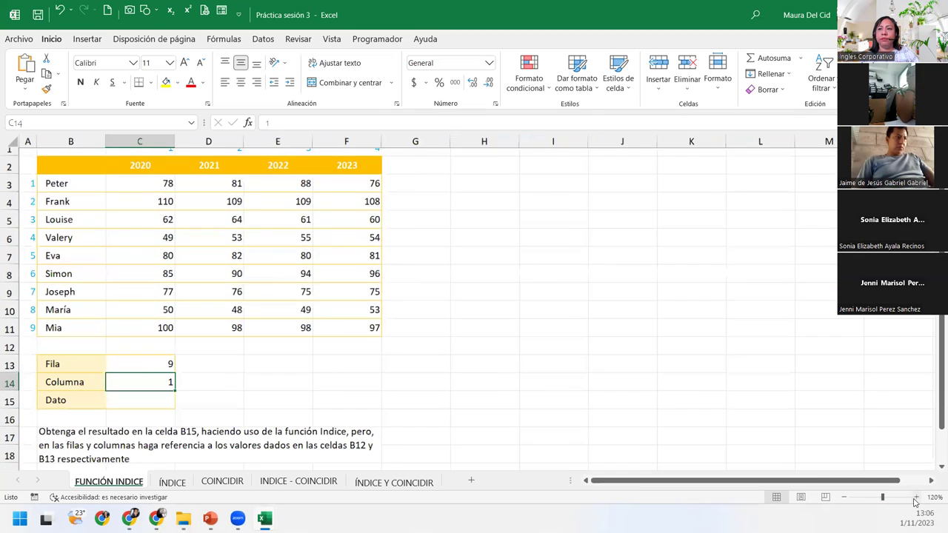
scroll(701, 368, down, 1)
scroll(701, 368, up, 1)
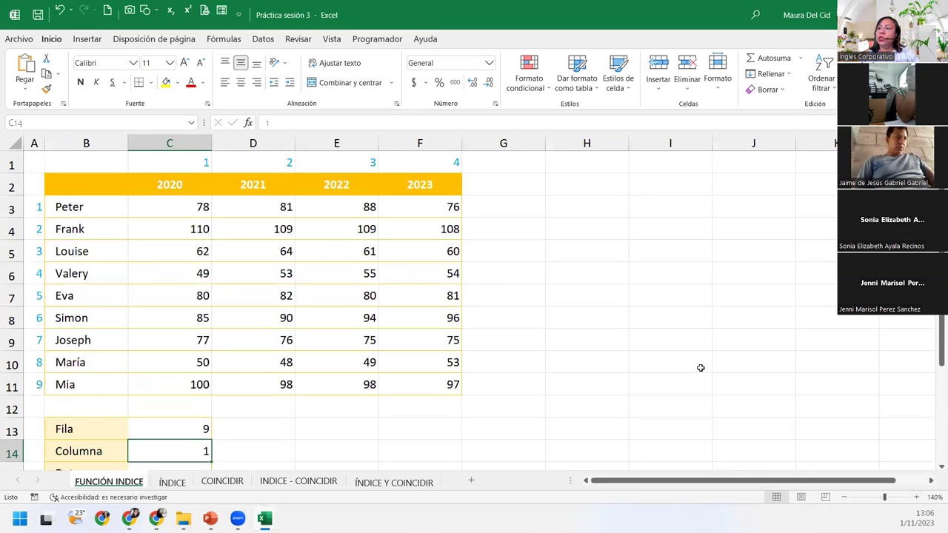
click(844, 497)
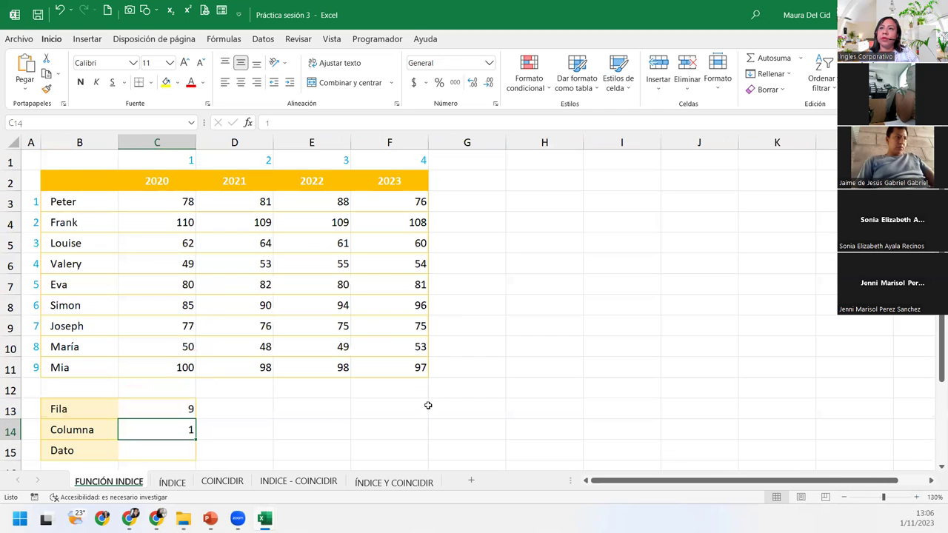
Examine the column numbers in row 1, the data range C3:F11 and the first three numbered data rows
click(172, 162)
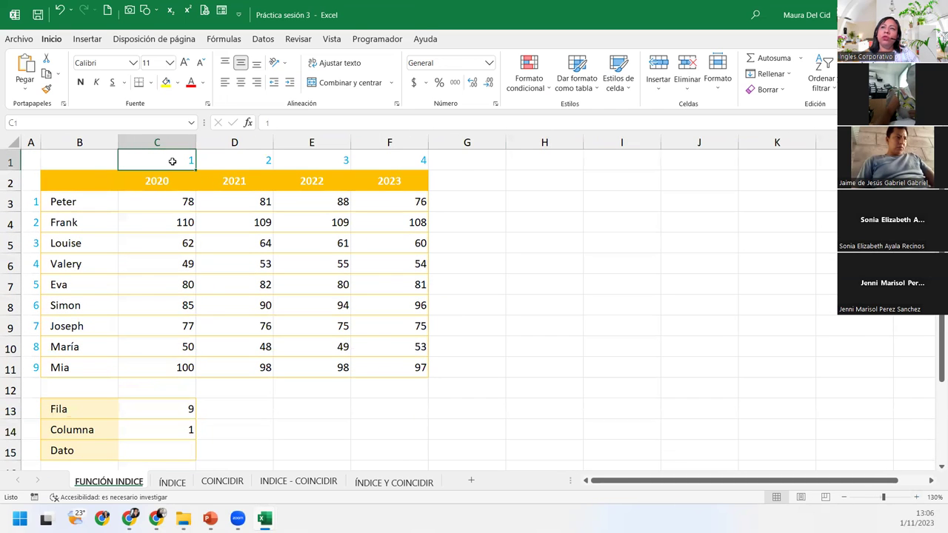
click(238, 159)
click(301, 159)
click(374, 161)
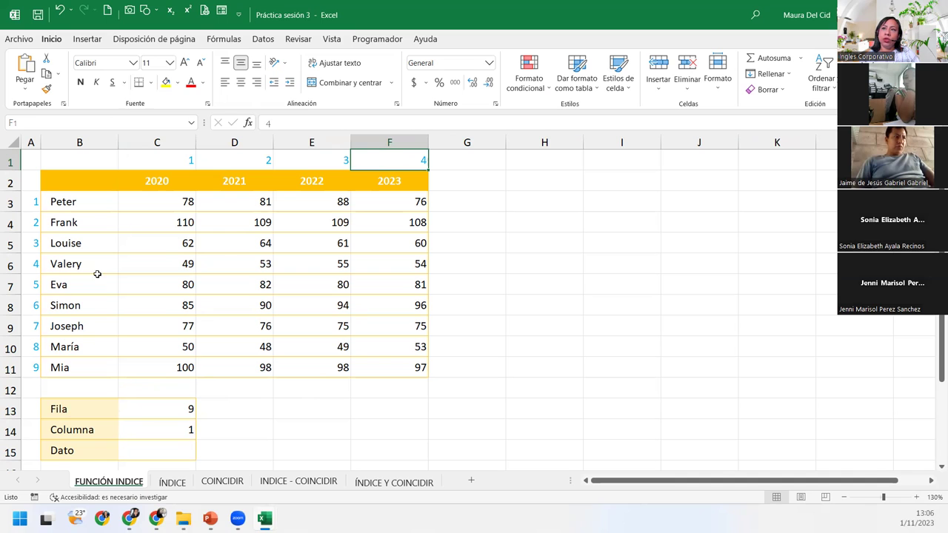
drag(71, 180, 396, 368)
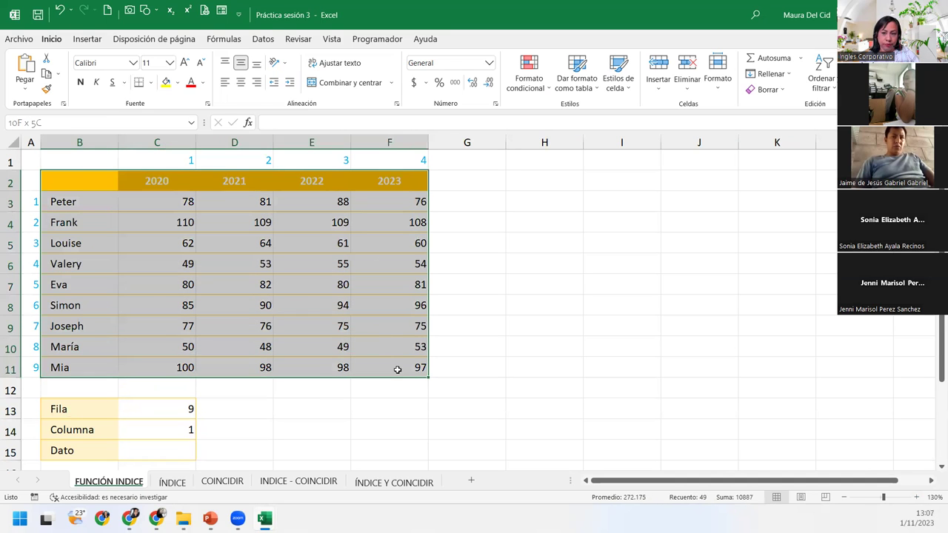
drag(137, 207, 400, 379)
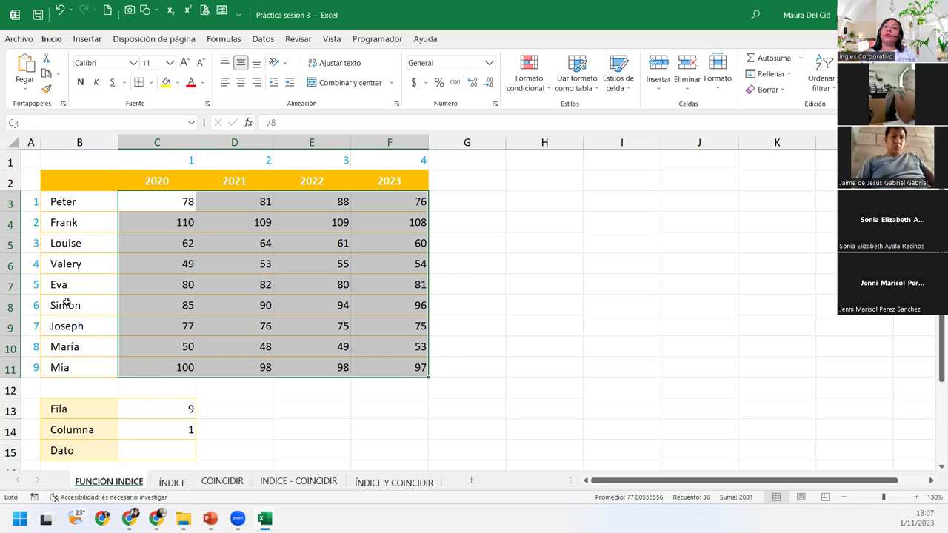
click(12, 201)
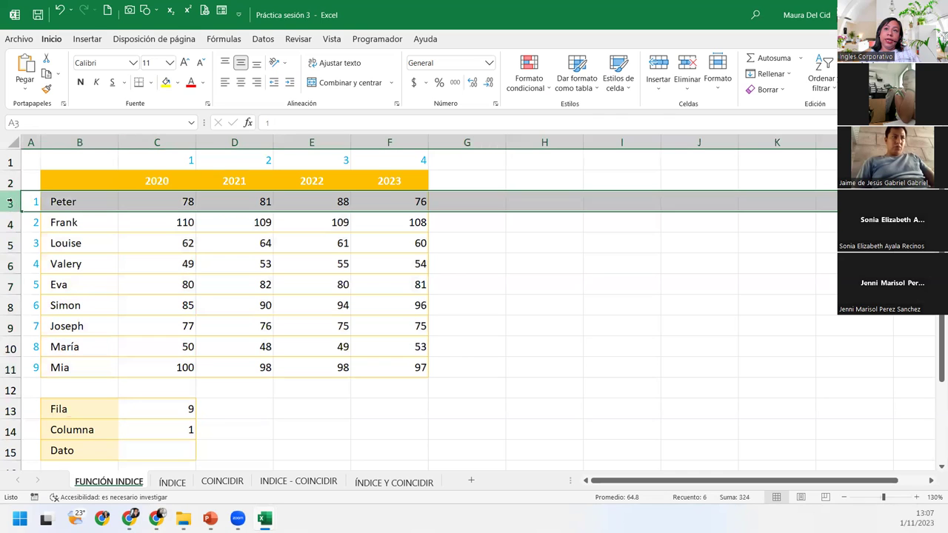
click(10, 222)
click(10, 242)
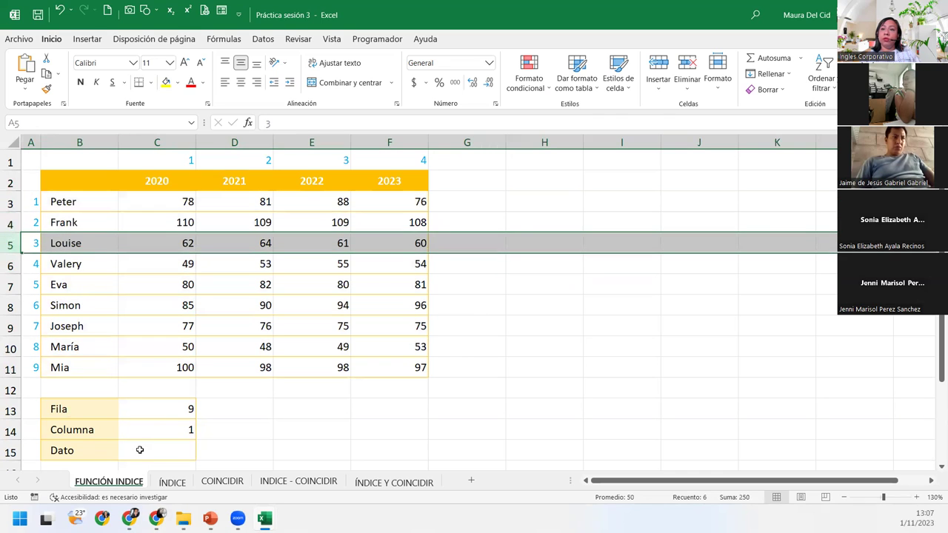
Highlight sheet row 11 and column C together to locate the cell for Fila 9 and Columna 1
click(160, 407)
click(9, 370)
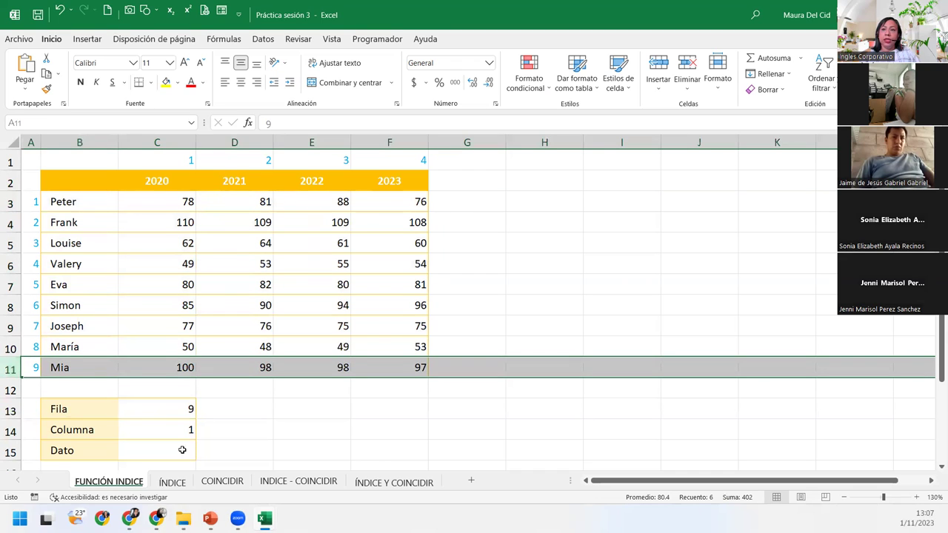
ctrl+click(173, 138)
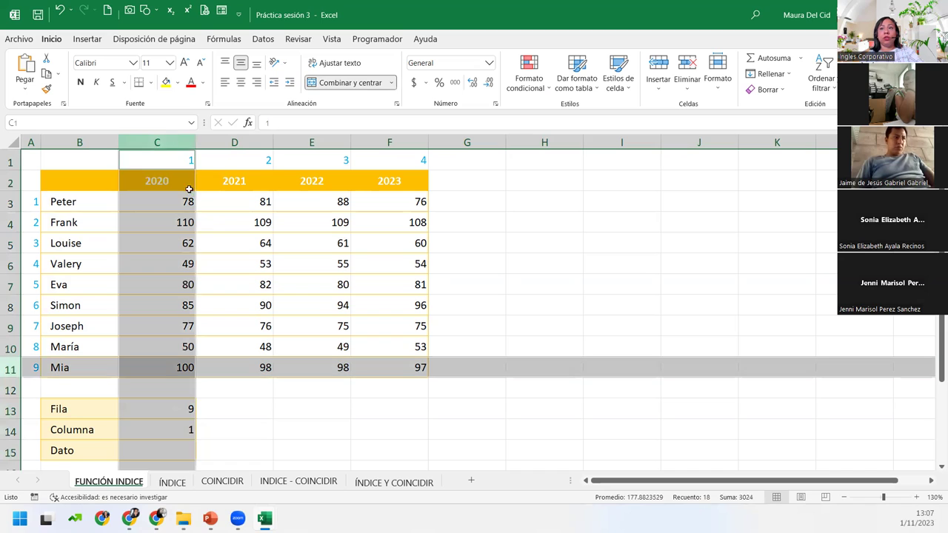
ctrl+click(176, 364)
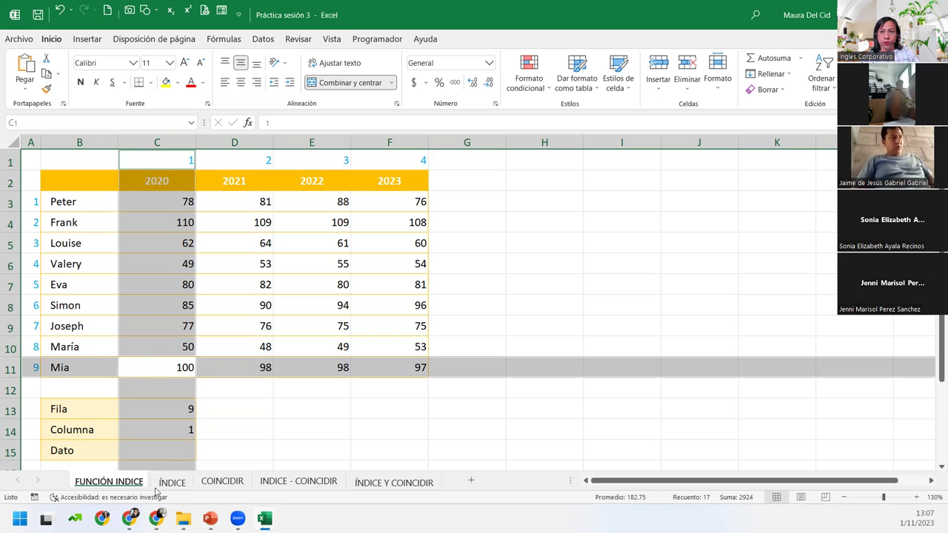
Start an INDICE formula in the Dato cell C15 with C3:F11 as the matrix
click(179, 448)
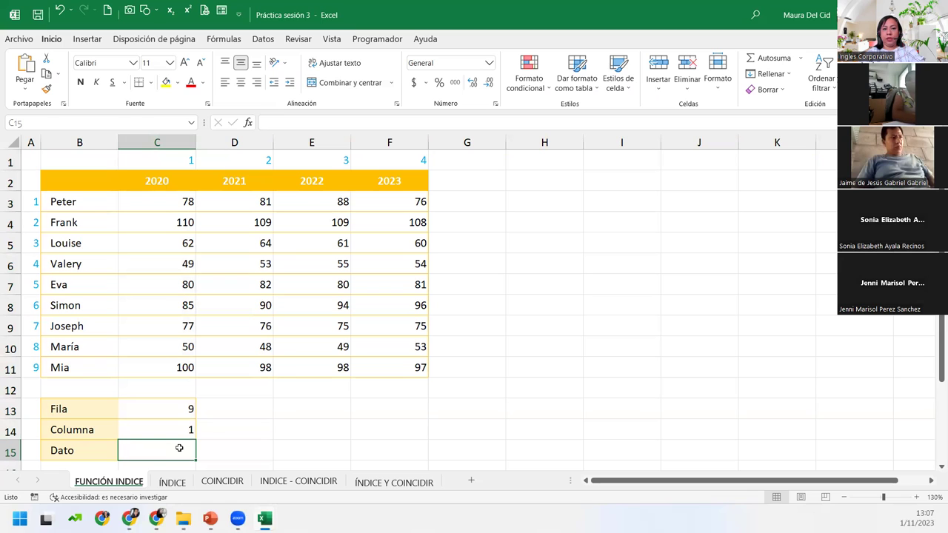
text(=in)
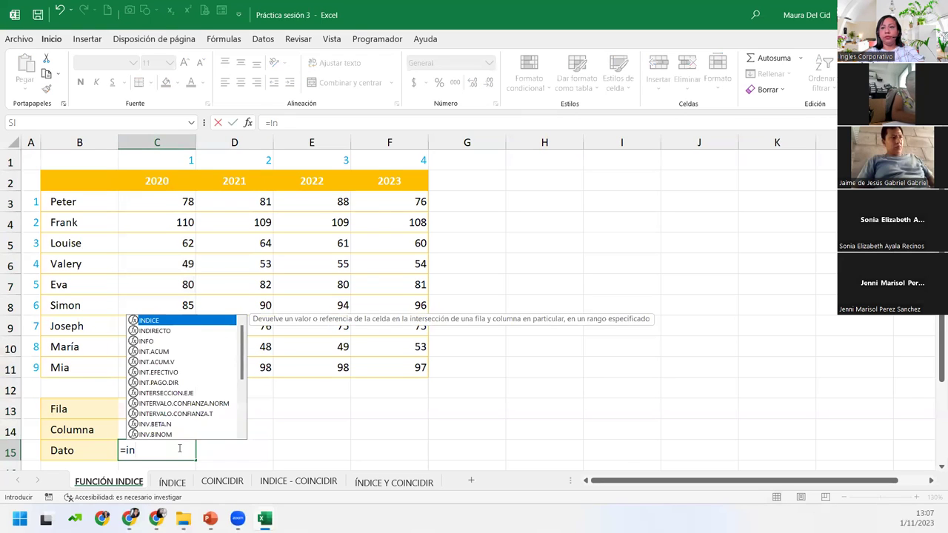
text(di)
key(Tab)
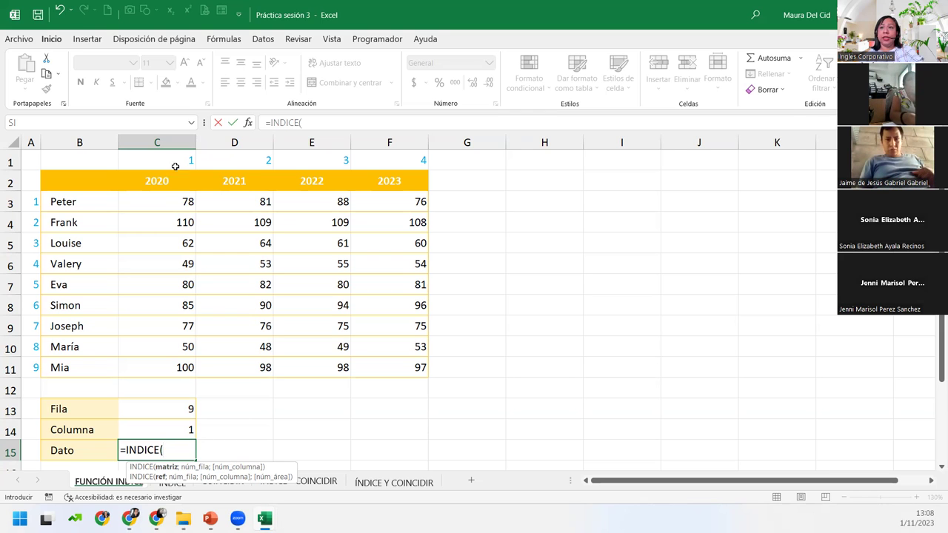
click(178, 202)
drag(309, 245, 372, 362)
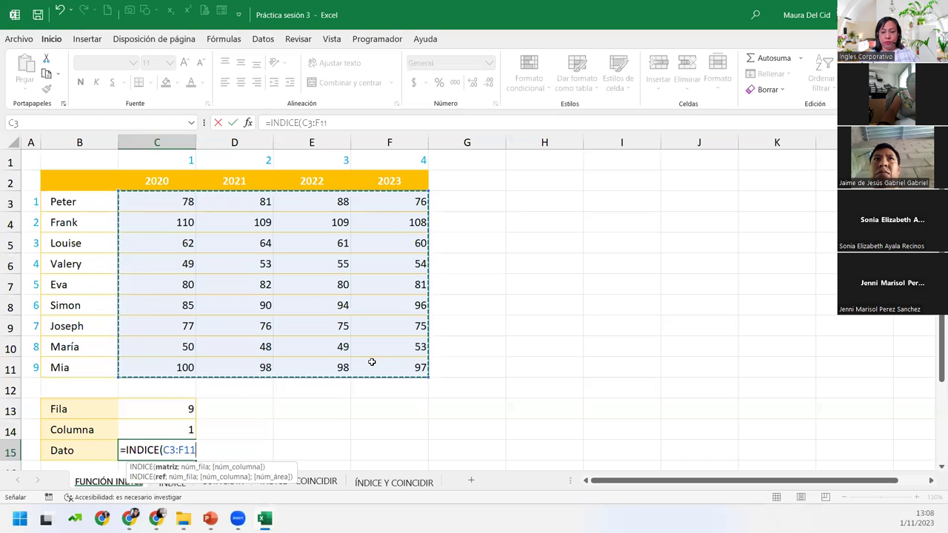
text(;)
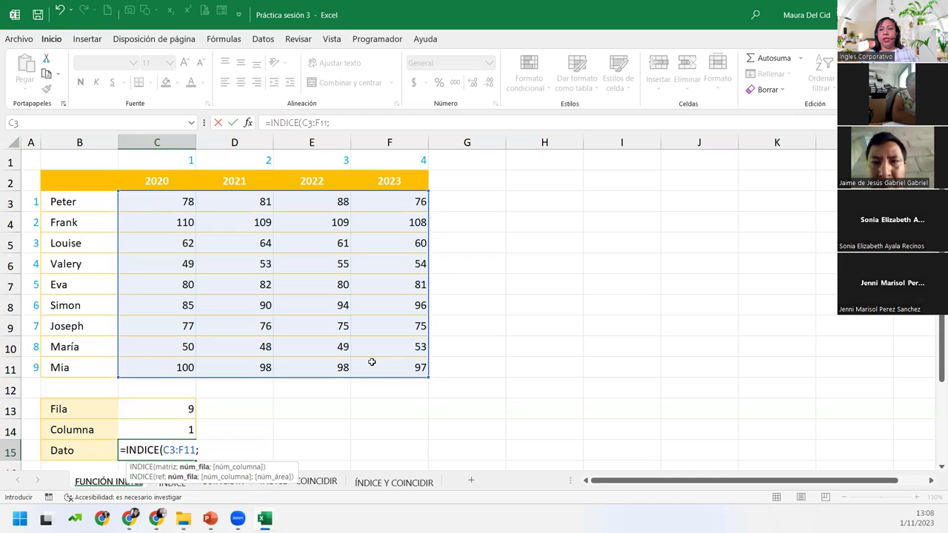
Complete the INDICE formula with C13 as the row number and C14 as the column number
click(169, 412)
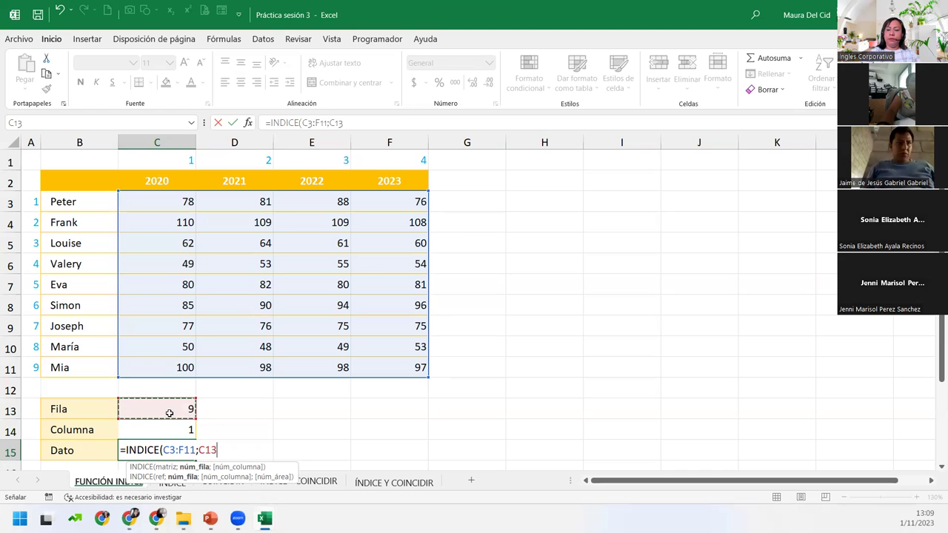
text(;)
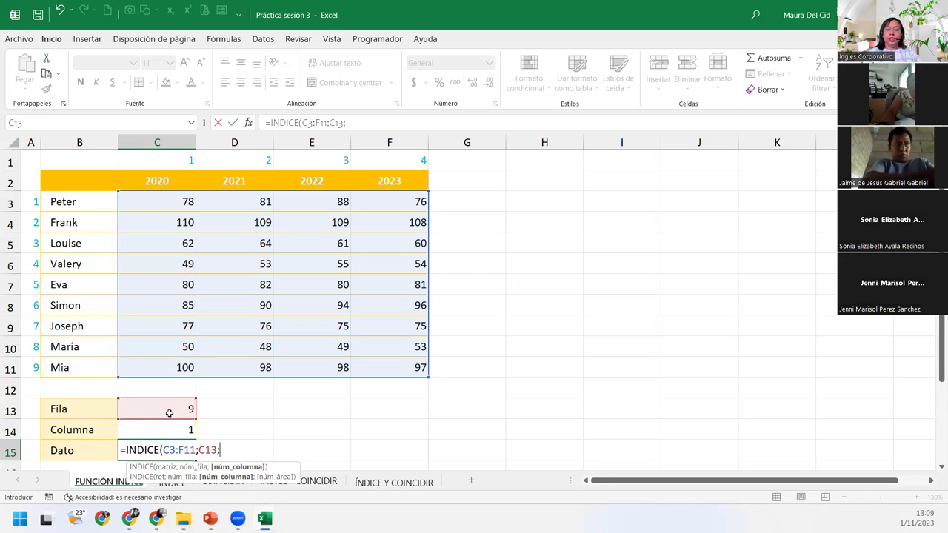
text(1)
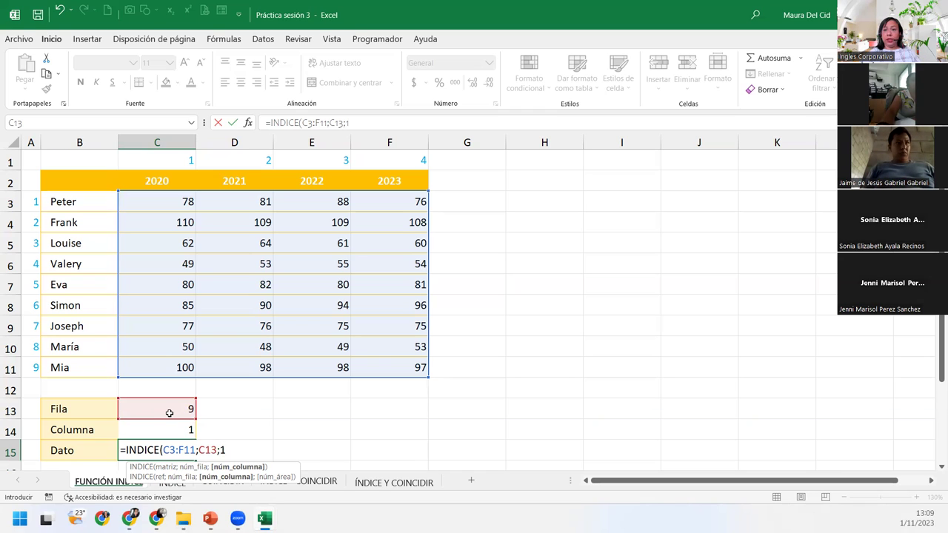
key(BackSpace)
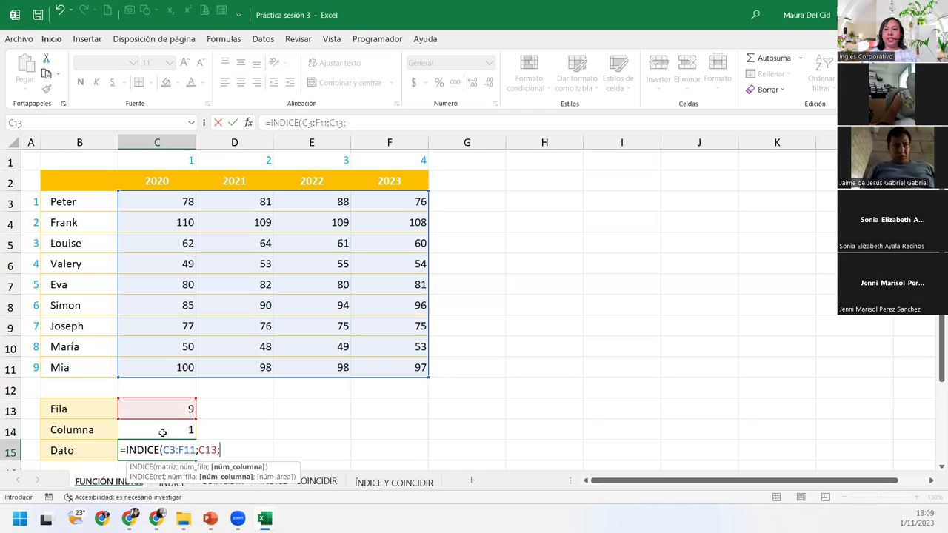
click(167, 434)
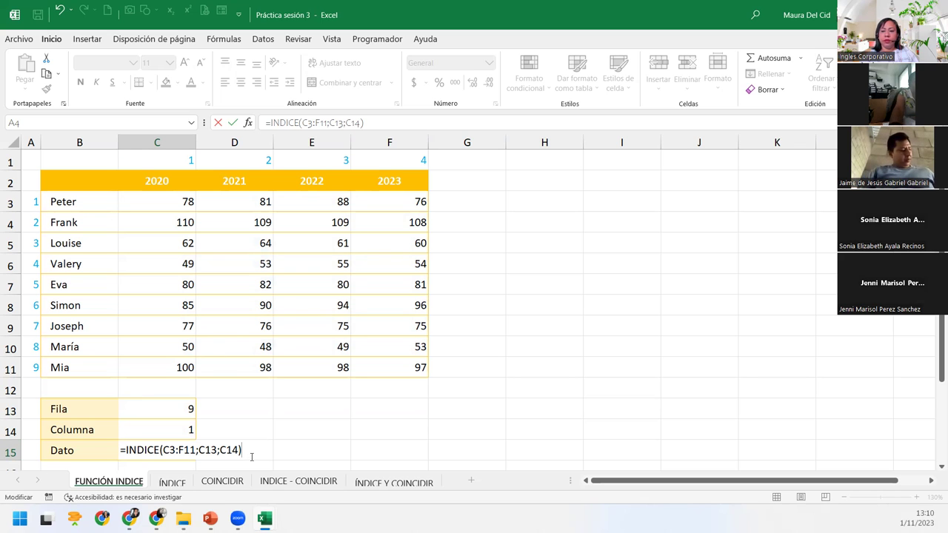
key(Return)
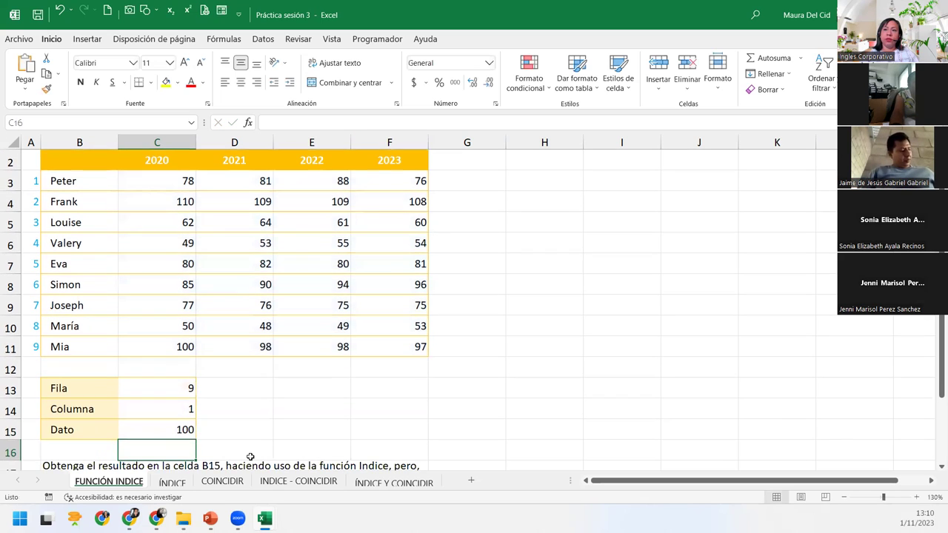
Set Fila in C13 and Columna in C14 to 4, and highlight row 6 and column F to check the result
click(178, 344)
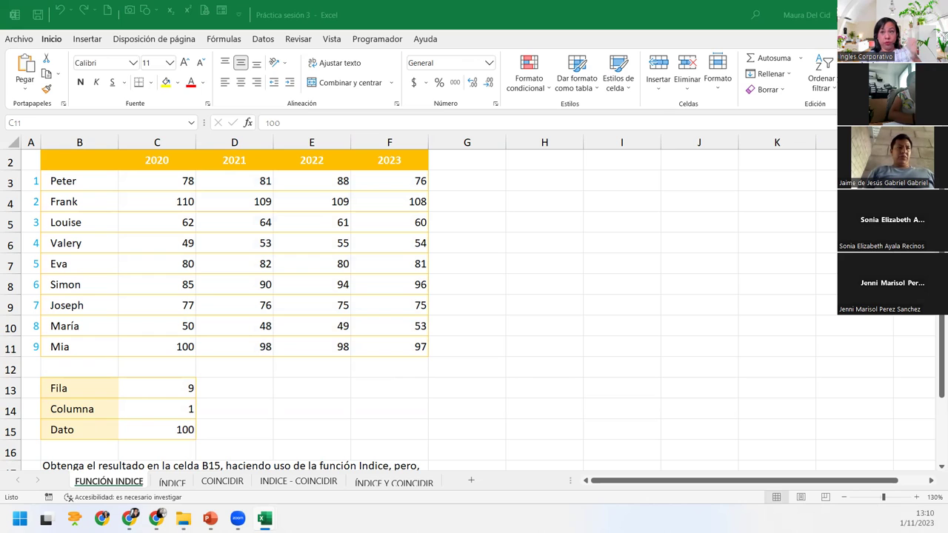
click(176, 389)
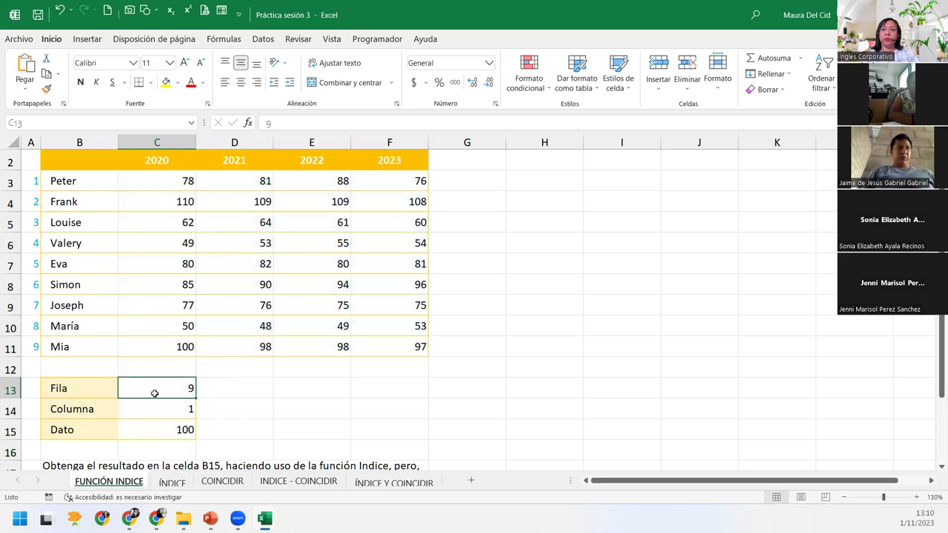
text(4)
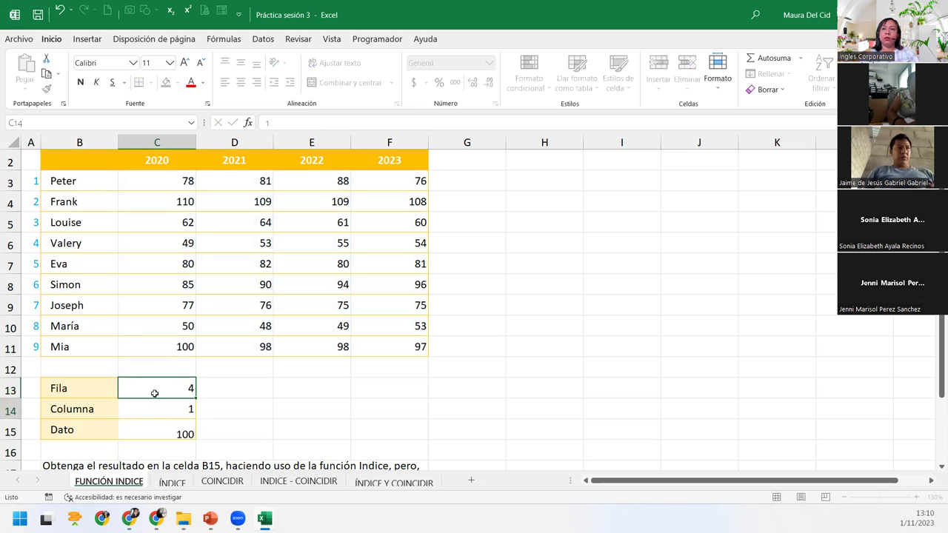
key(Return)
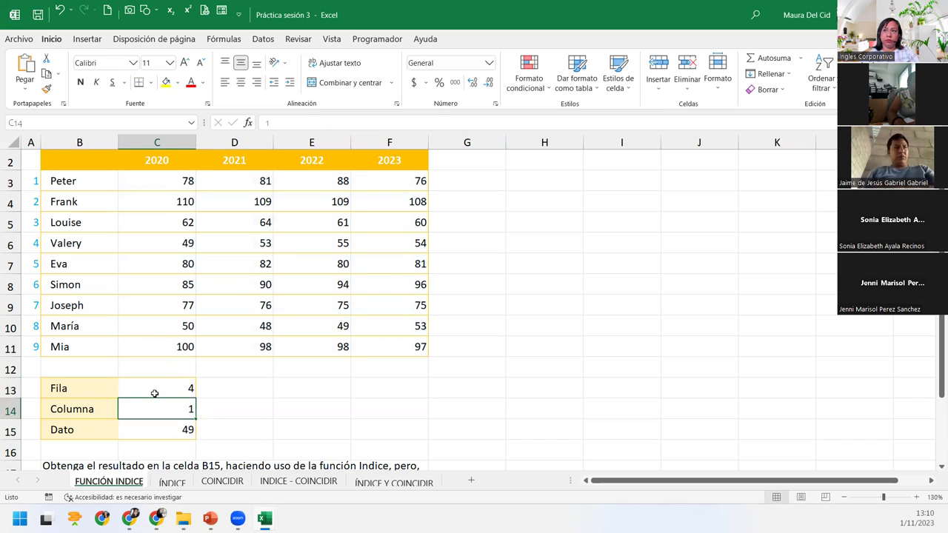
text(4)
key(Return)
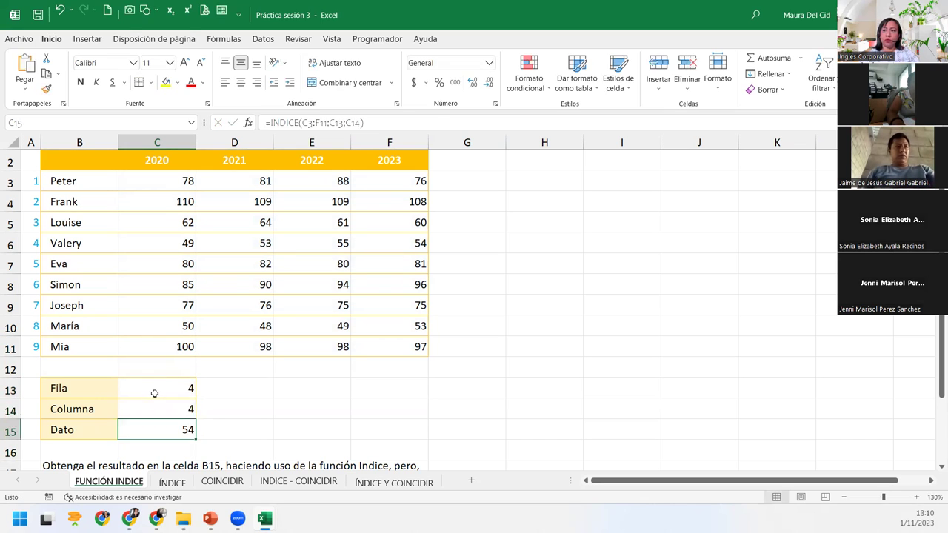
click(11, 243)
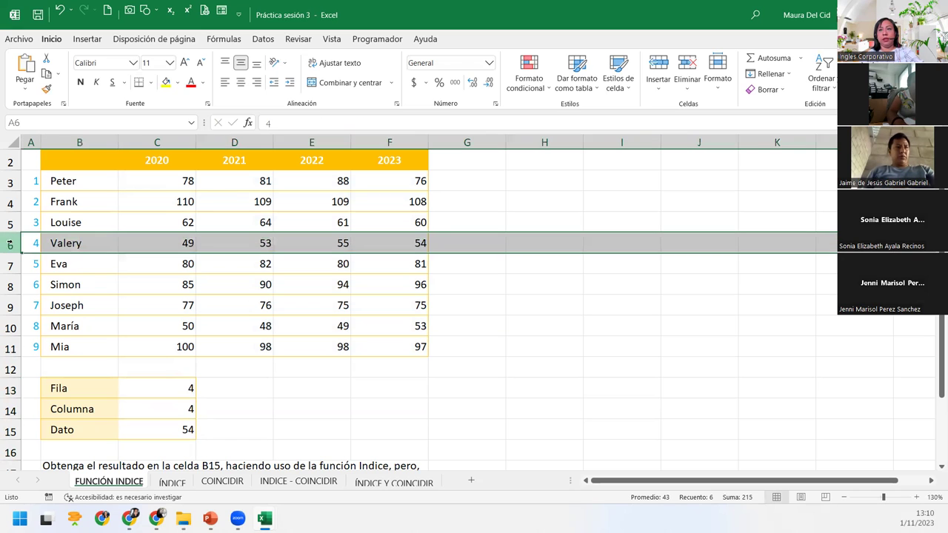
ctrl+click(377, 145)
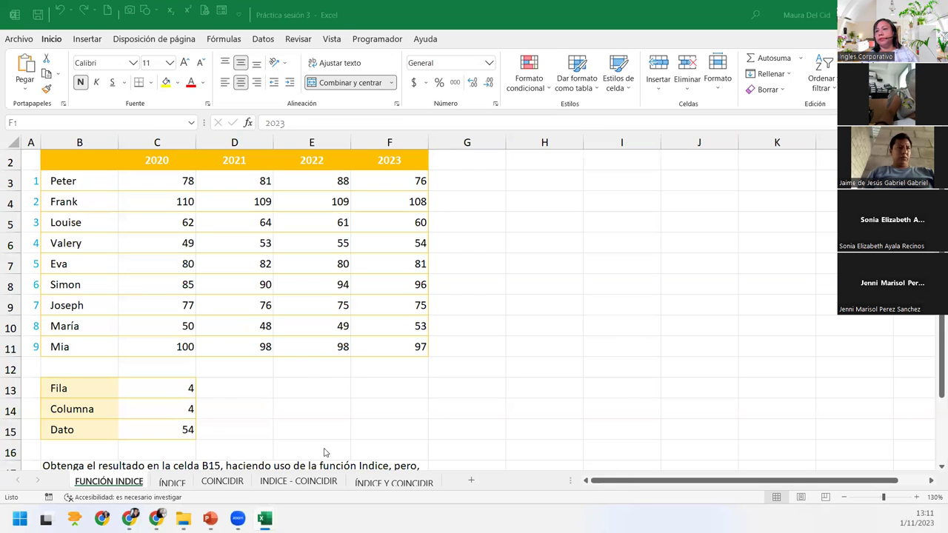
Switch to the ÍNDICE worksheet with the monthly income and expenses table
click(170, 485)
click(171, 482)
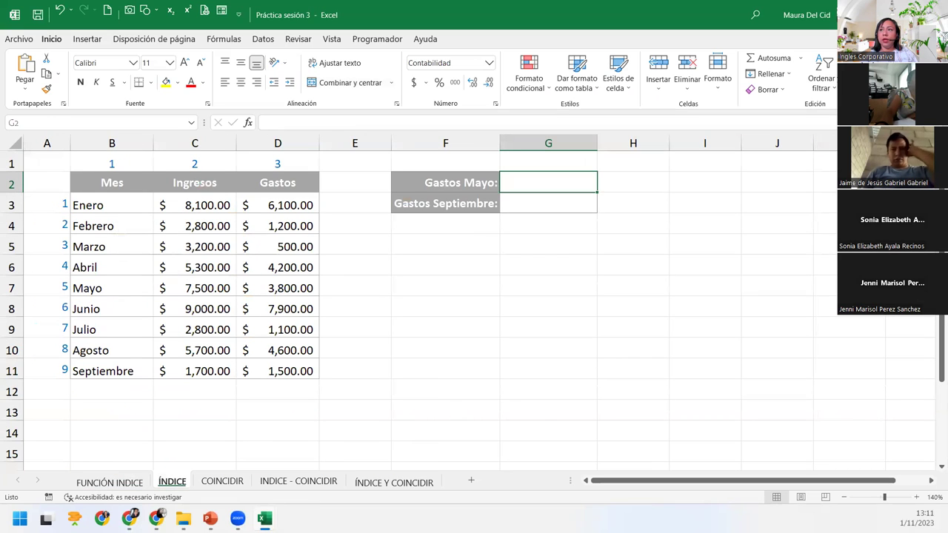
click(916, 496)
click(916, 497)
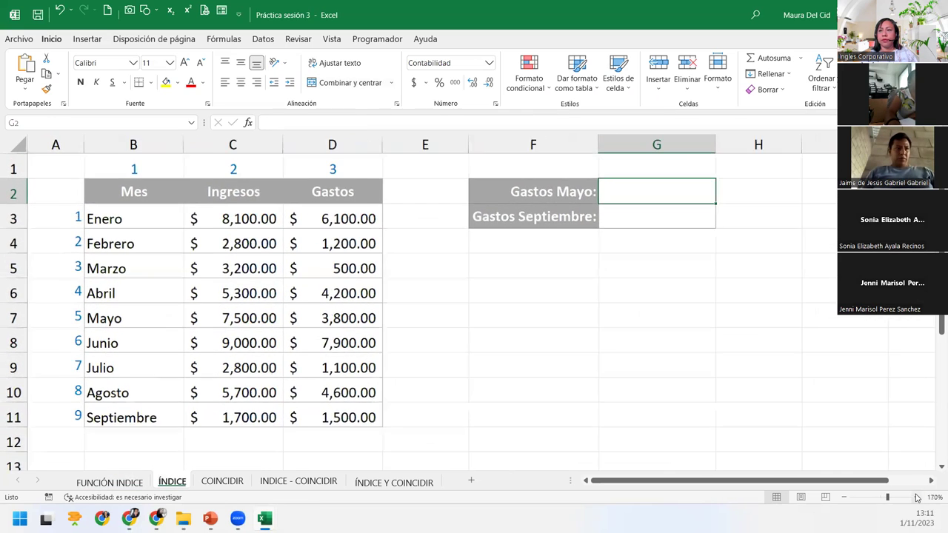
Examine the column numbers in row 1 and the row numbers in column A beside the monthly table
click(916, 497)
click(916, 497)
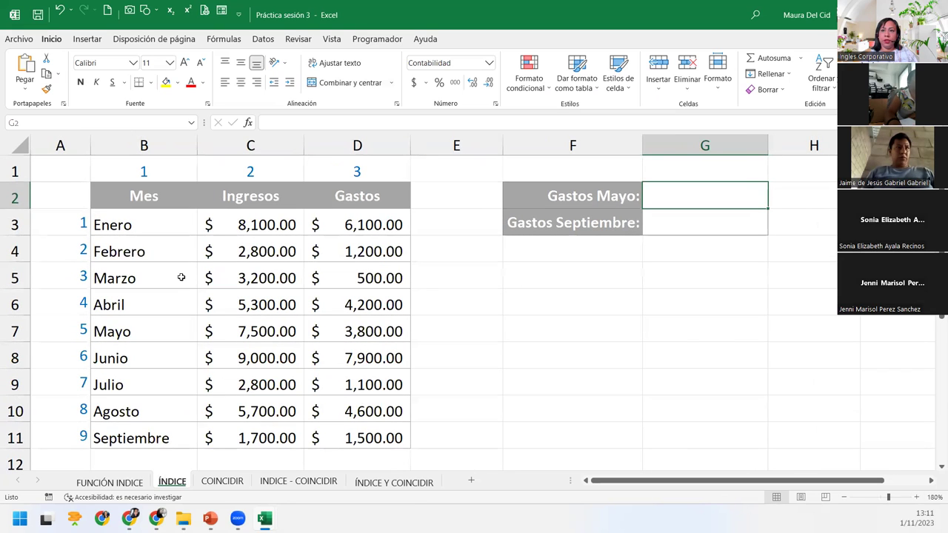
click(150, 169)
click(221, 167)
click(343, 166)
click(65, 226)
click(61, 250)
click(58, 276)
click(57, 308)
click(59, 434)
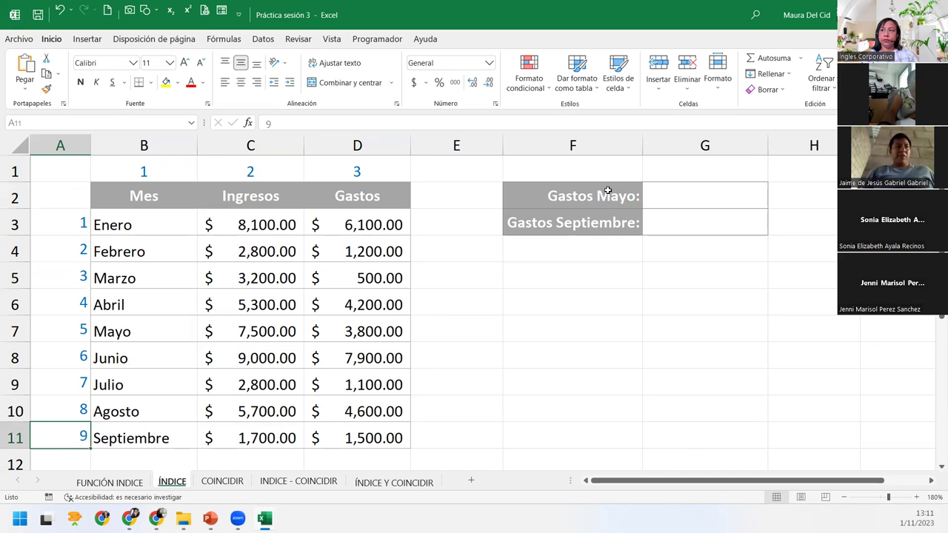
Start an INDICE formula in the Gastos Mayo cell G2 with C3:D11 as the matrix
click(695, 194)
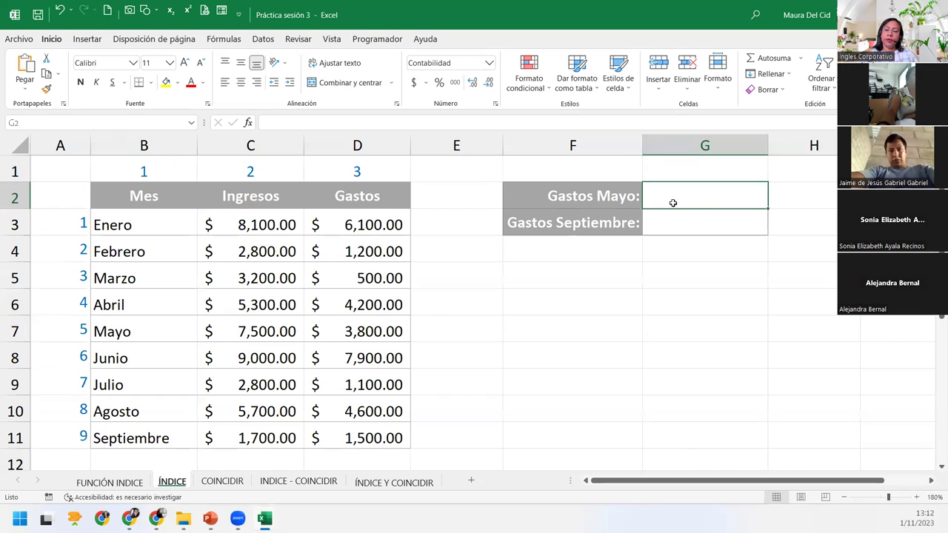
text(=indi)
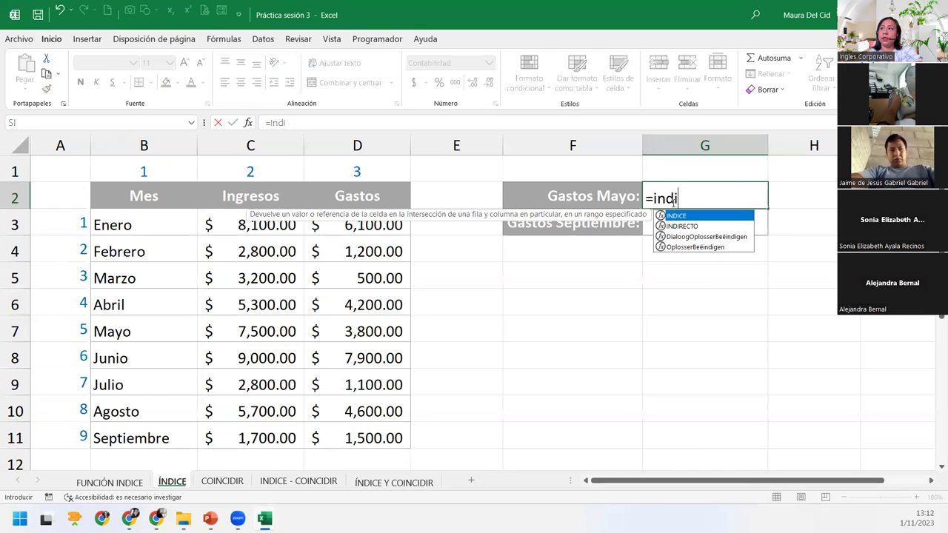
key(Tab)
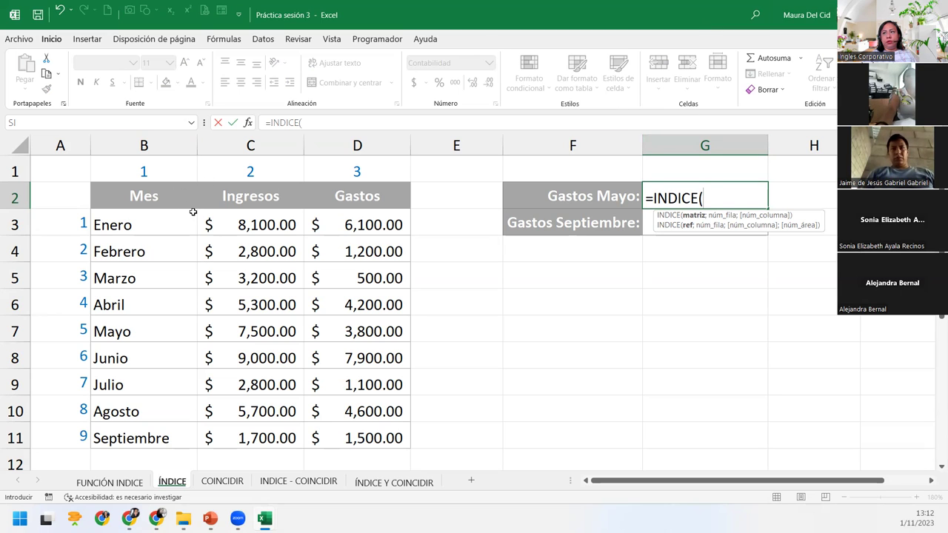
drag(209, 220, 360, 428)
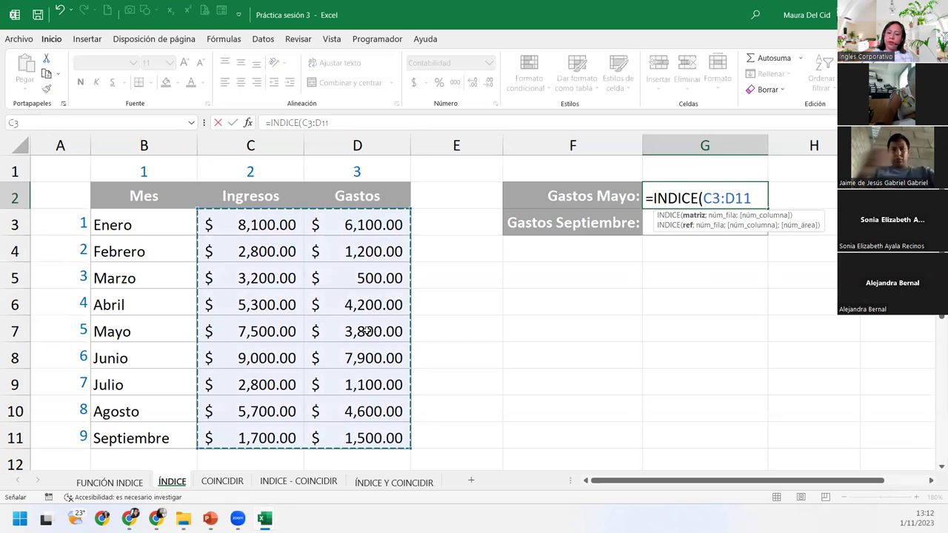
text(;)
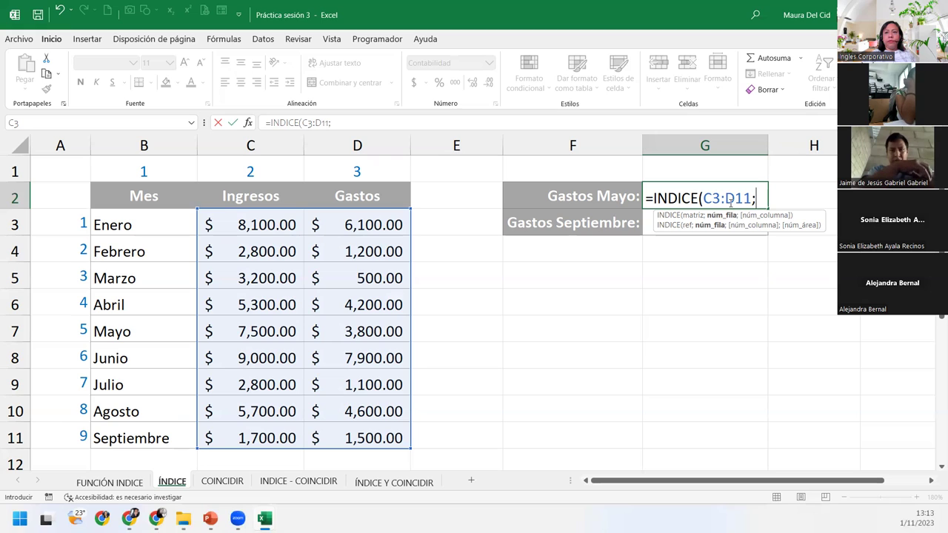
Complete the Gastos Mayo formula with 5 as the row number and 3 as the column number
text(5)
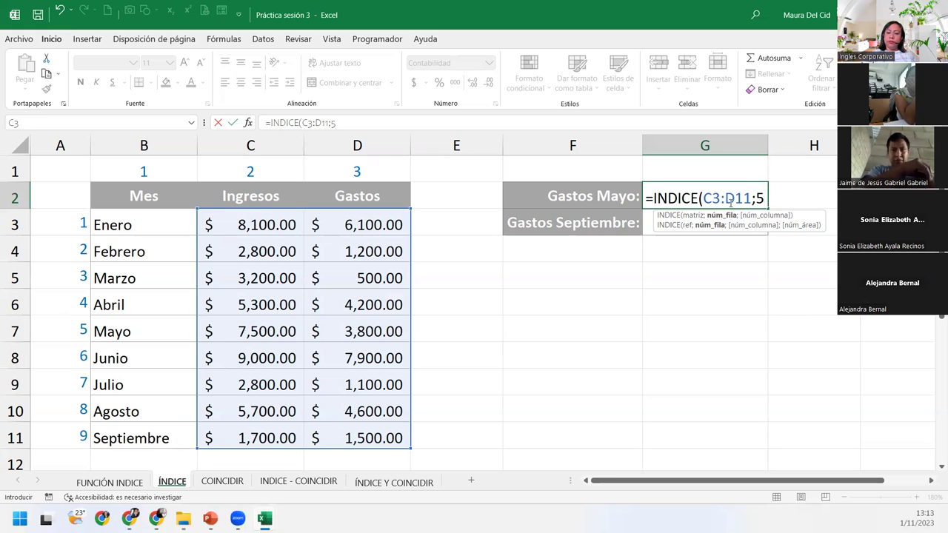
text(;)
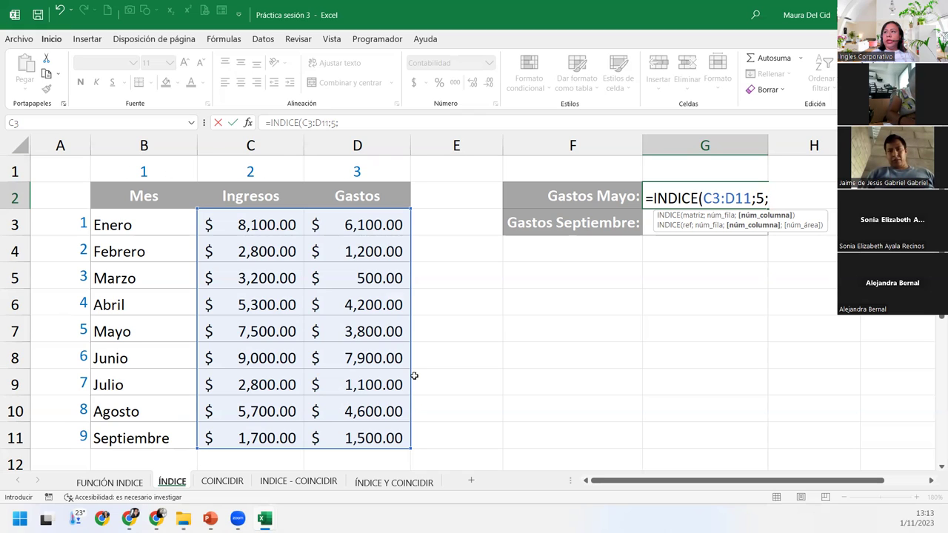
text(3)
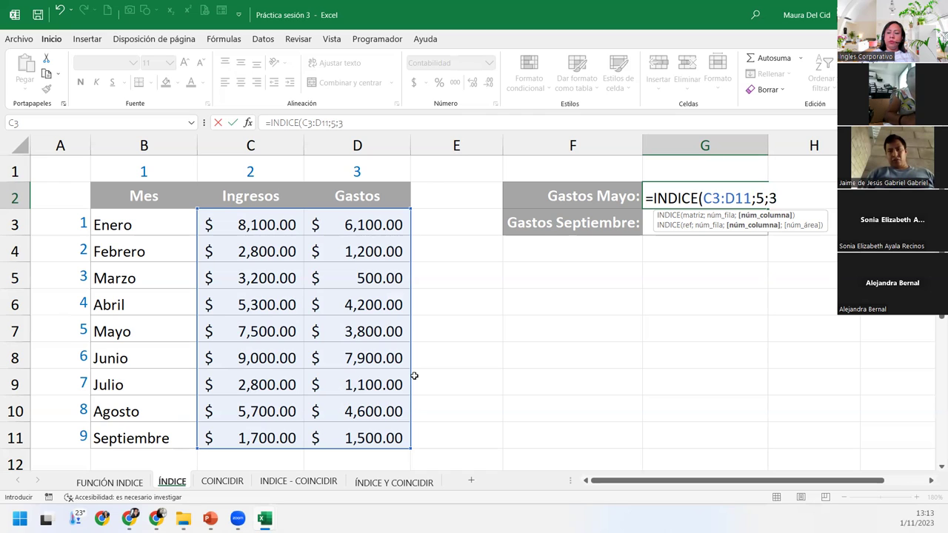
text())
key(Return)
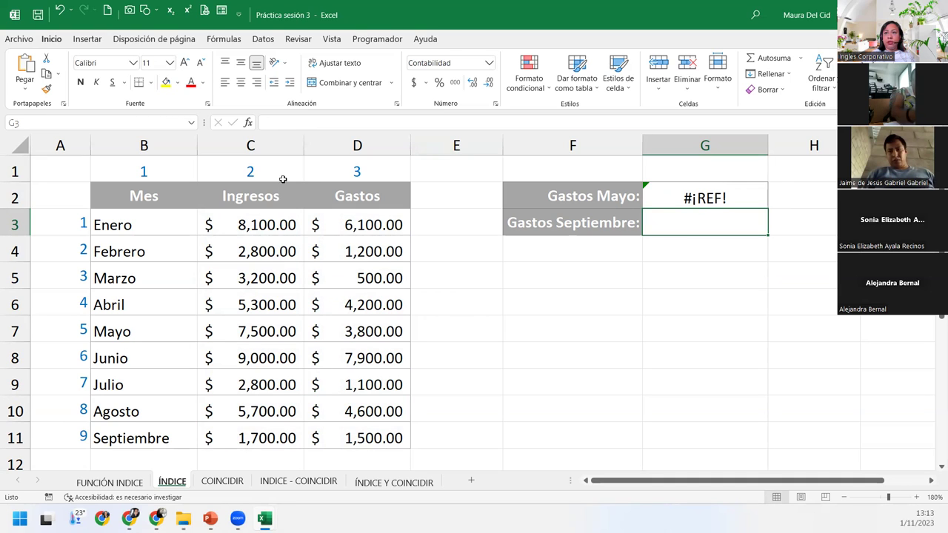
Clear the number above Mes in B1 and renumber Ingresos in C1 as 1 and Gastos in D1 as 2
click(112, 173)
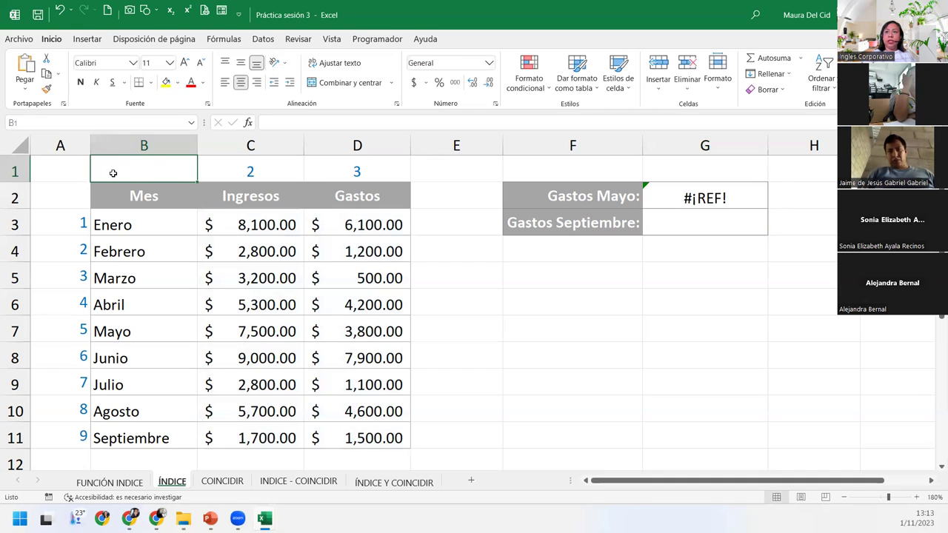
key(Right)
text(1)
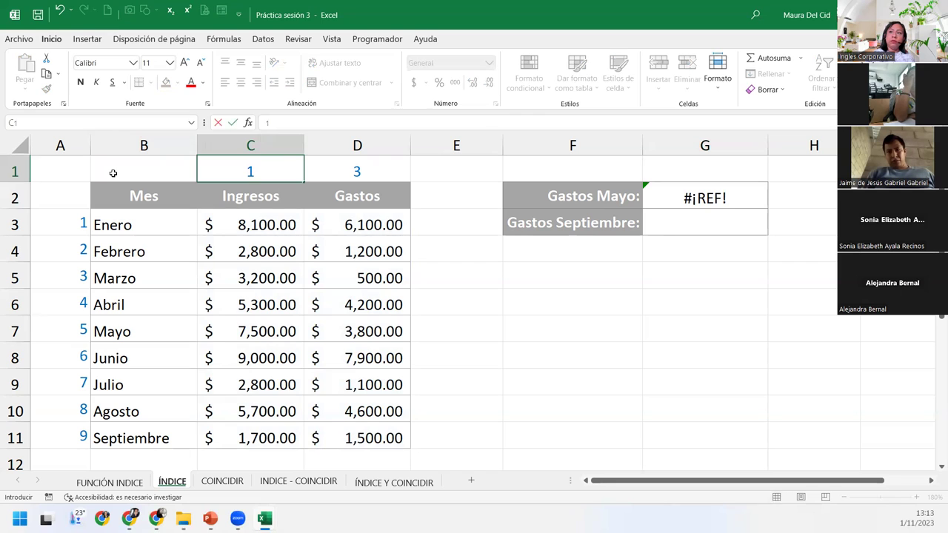
key(Right)
text(2)
key(Return)
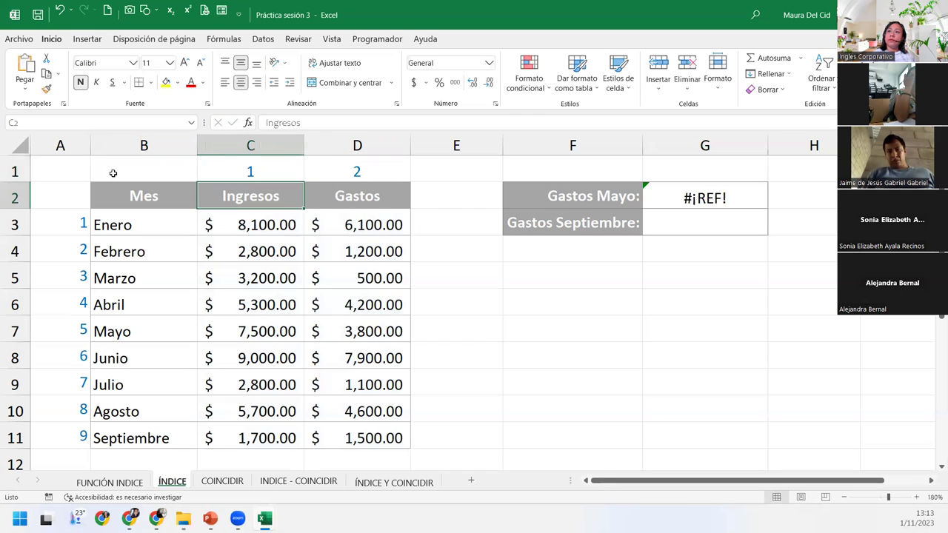
Change the column number in the Gastos Mayo INDICE formula in G2 to 2
click(739, 176)
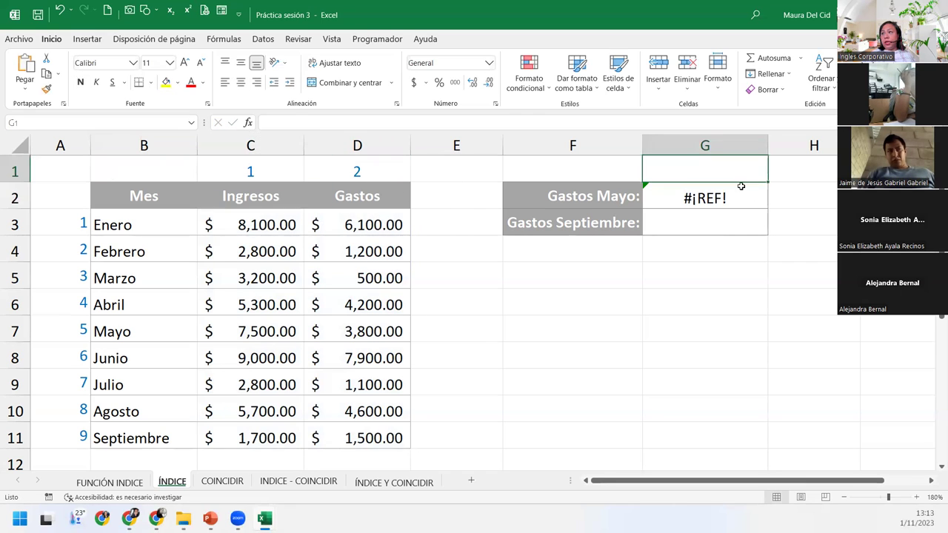
double_click(738, 192)
click(774, 198)
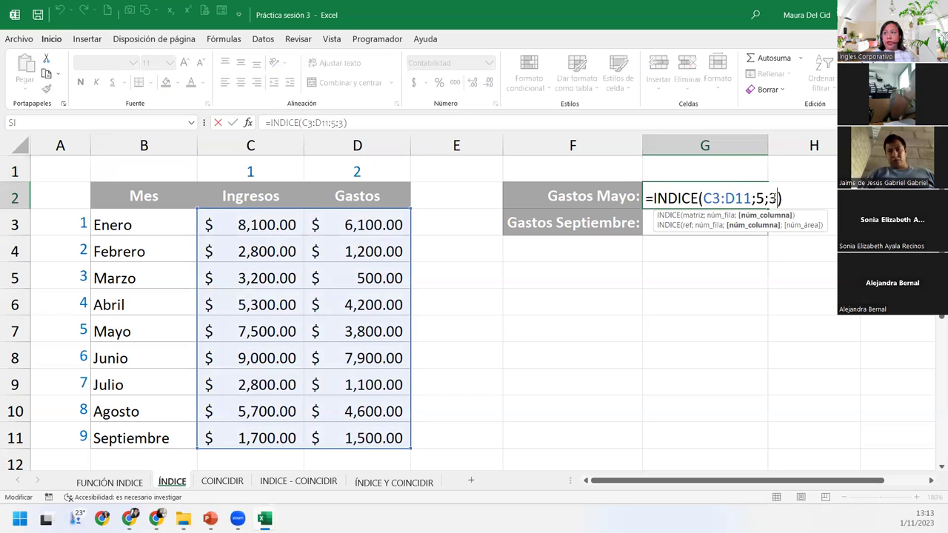
key(BackSpace)
text(2)
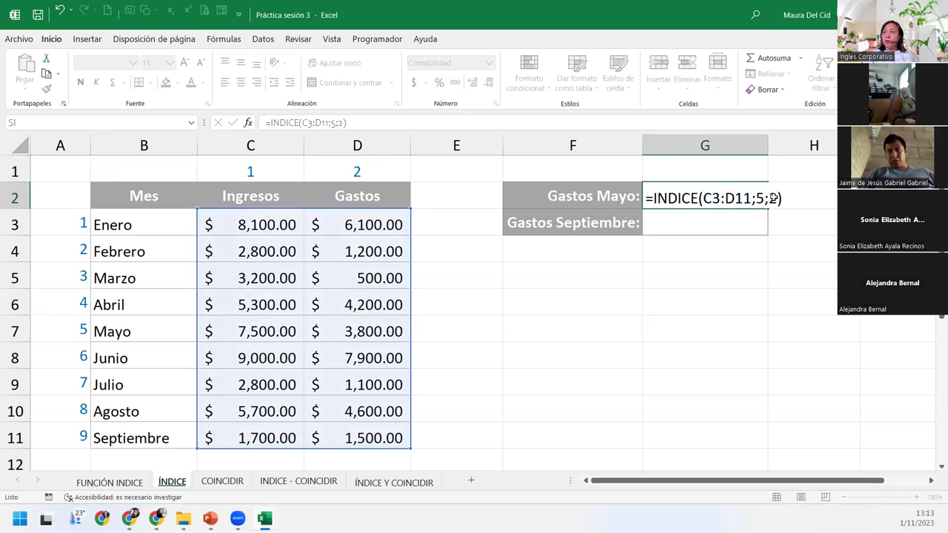
key(Return)
Highlight row 7, column D and their intersection to check the Gastos Mayo result
click(704, 197)
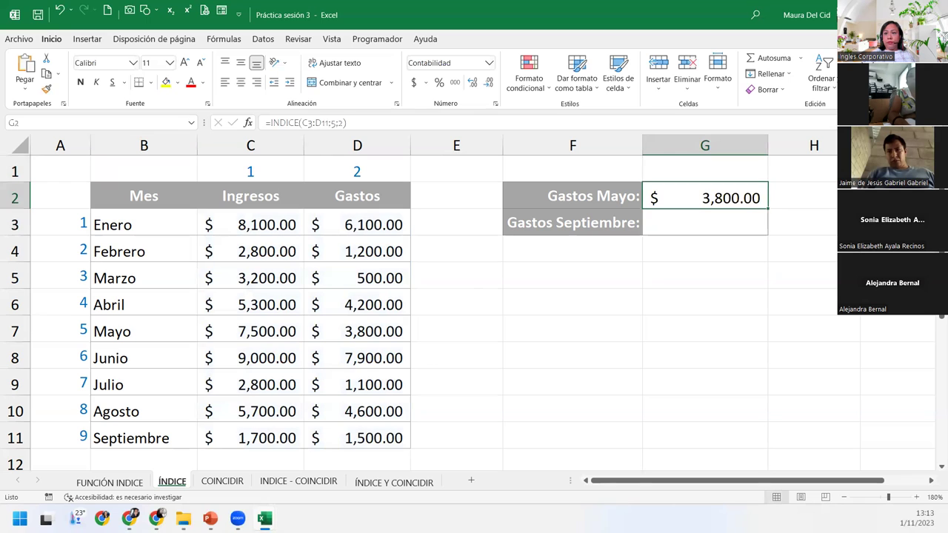
click(15, 330)
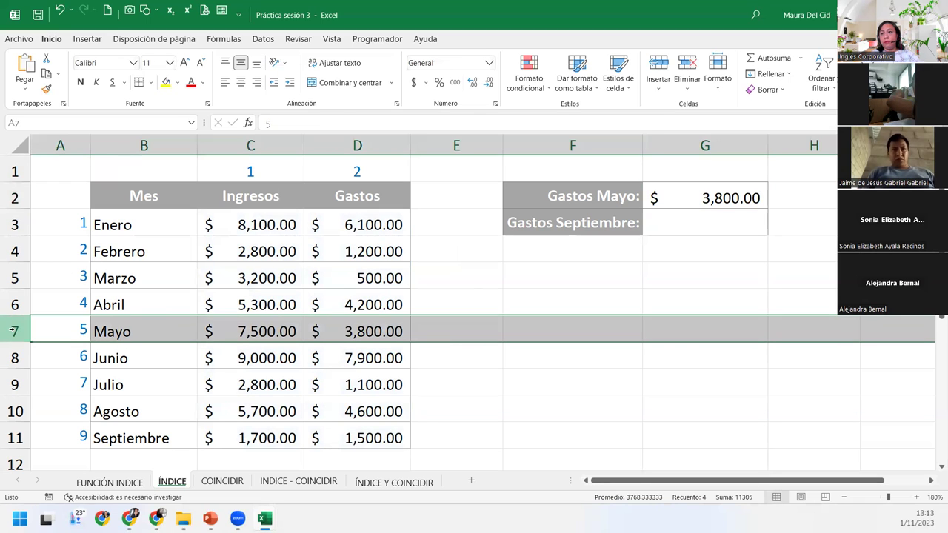
ctrl+click(367, 145)
ctrl+click(395, 331)
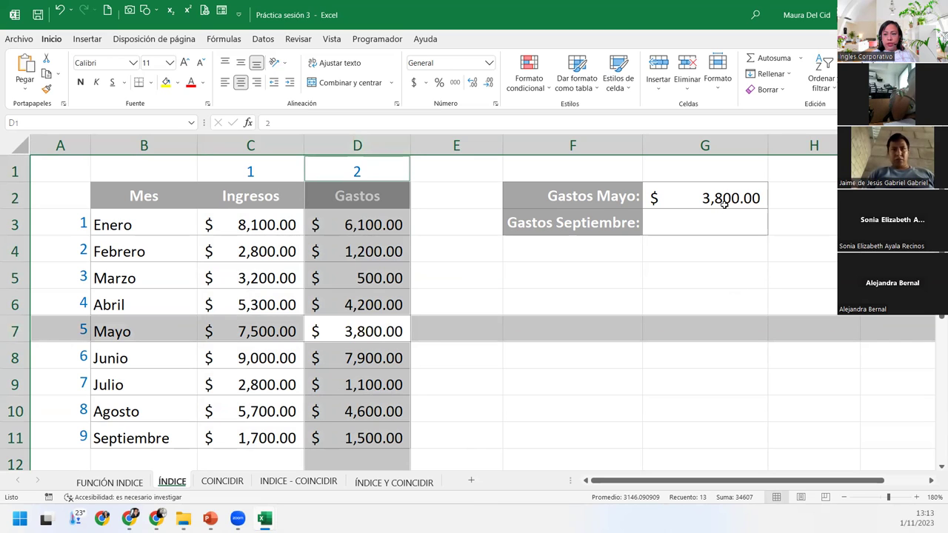
click(730, 188)
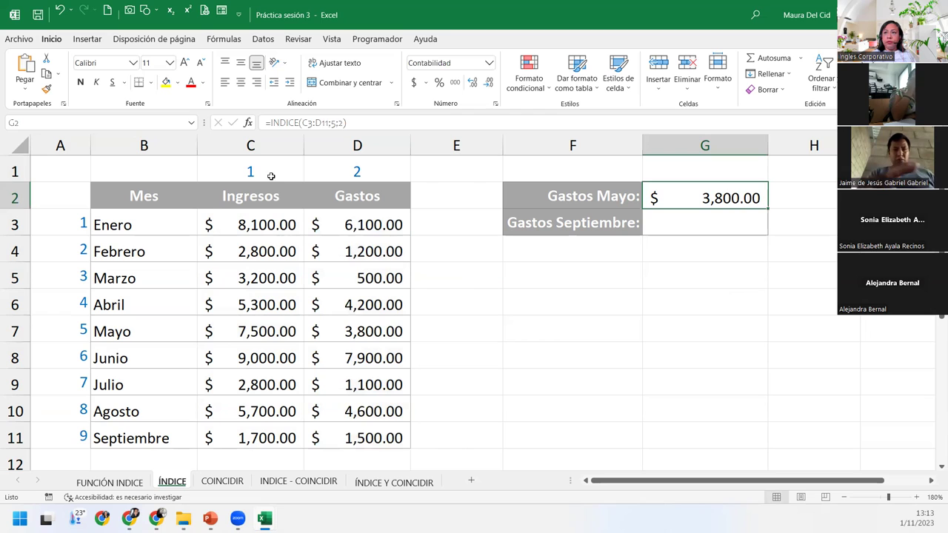
Review the column numbers in C1 and D1 and the matrix range C3:D11
click(260, 172)
click(362, 170)
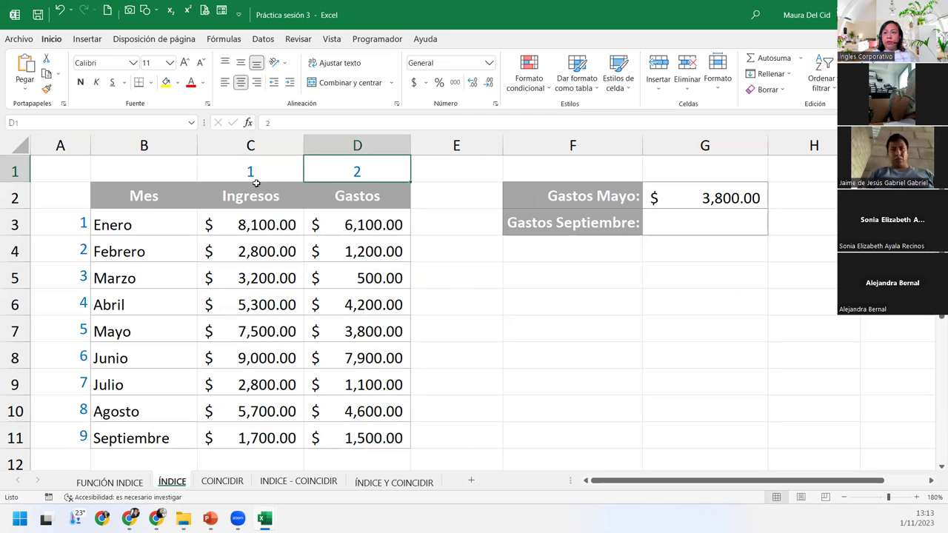
drag(230, 222, 357, 436)
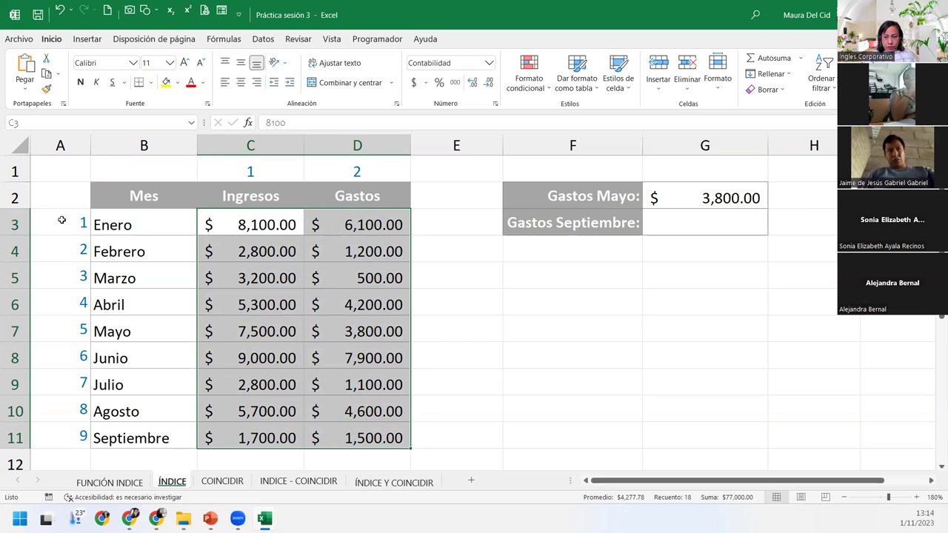
click(696, 226)
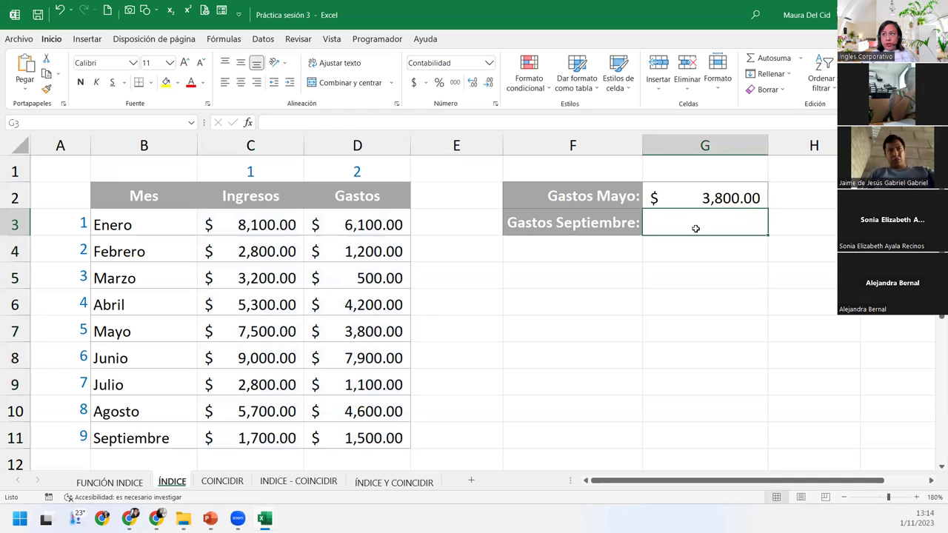
Examine the arguments of the Gastos Mayo formula in G2 and compare them with the table's Ingresos values
click(713, 196)
double_click(698, 198)
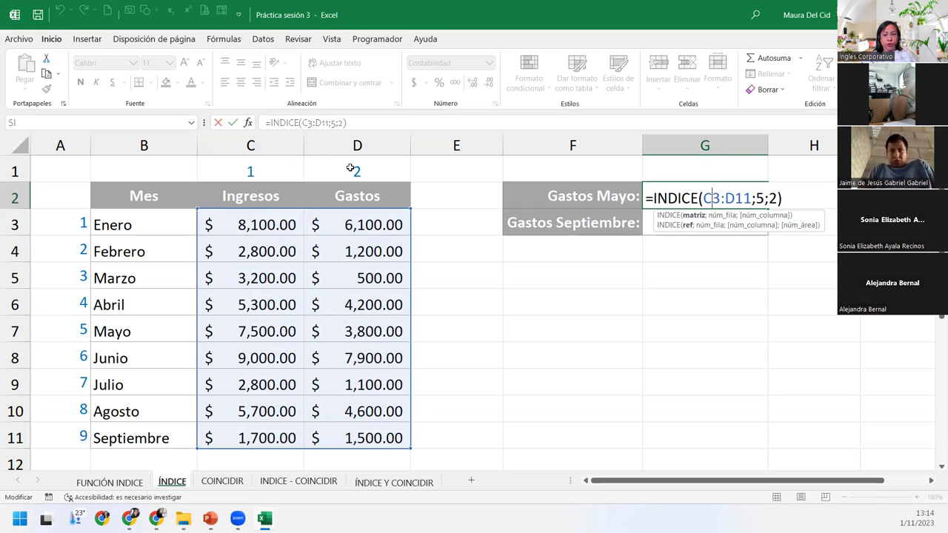
click(770, 216)
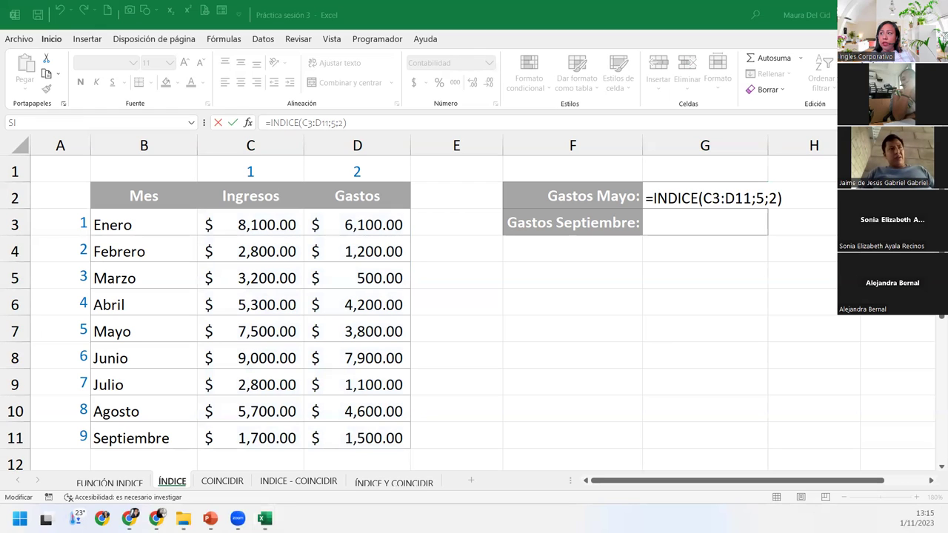
click(355, 28)
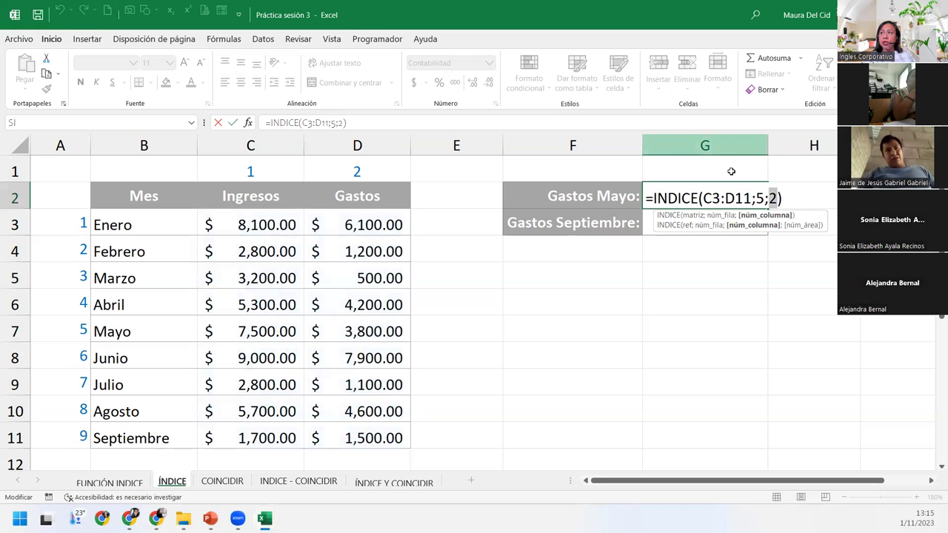
click(788, 194)
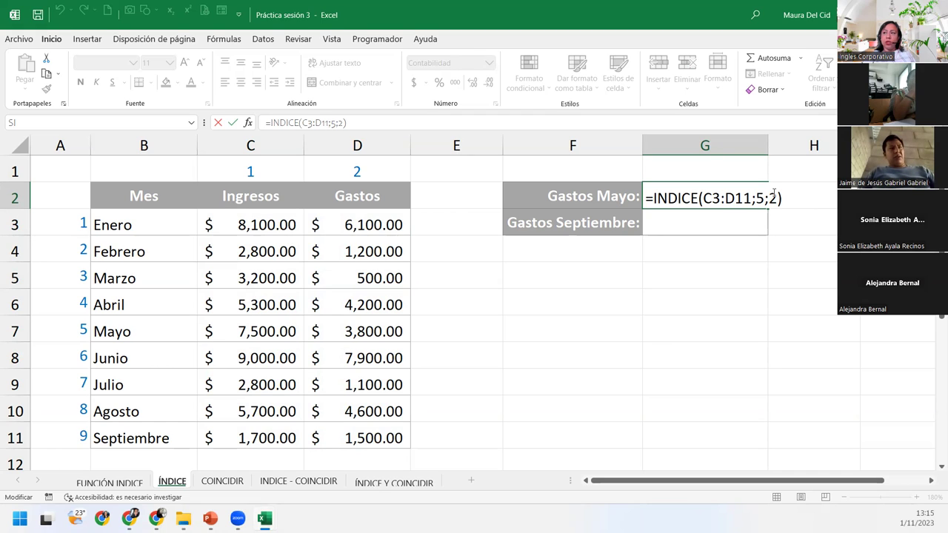
key(Return)
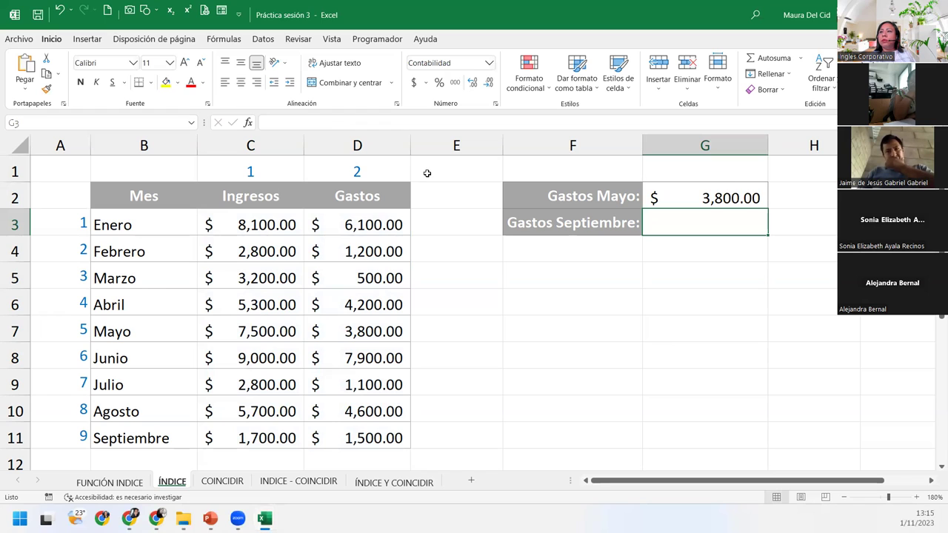
click(265, 223)
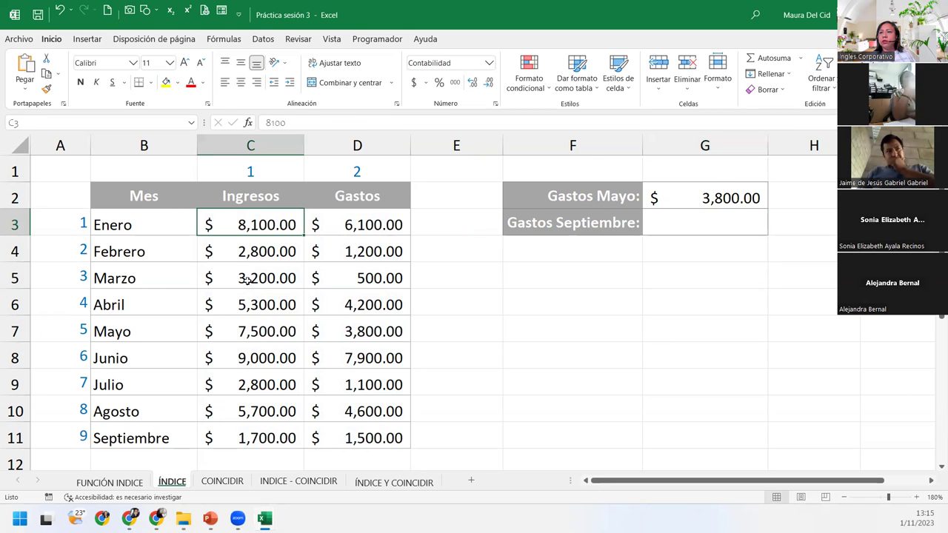
click(241, 331)
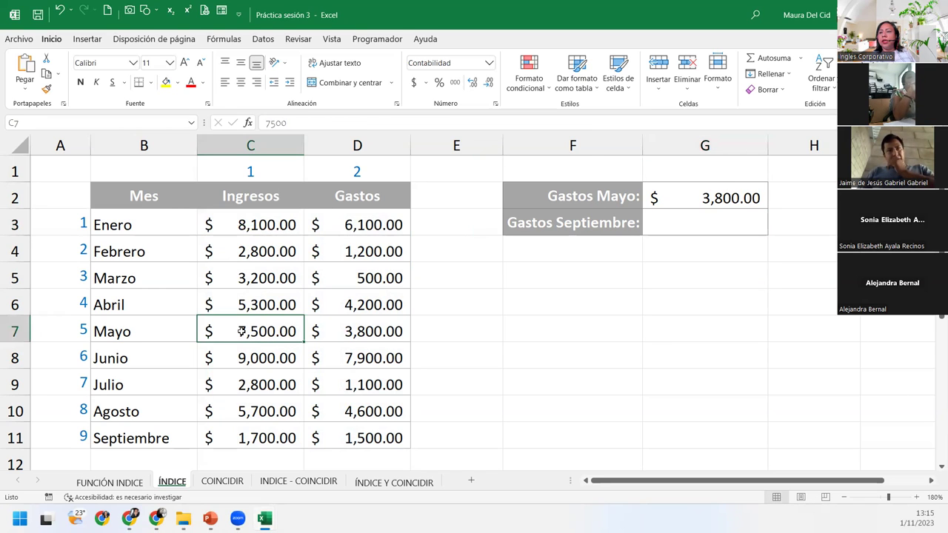
Change the matrix of the Gastos Mayo INDICE formula in G2 to B3:D11
double_click(750, 198)
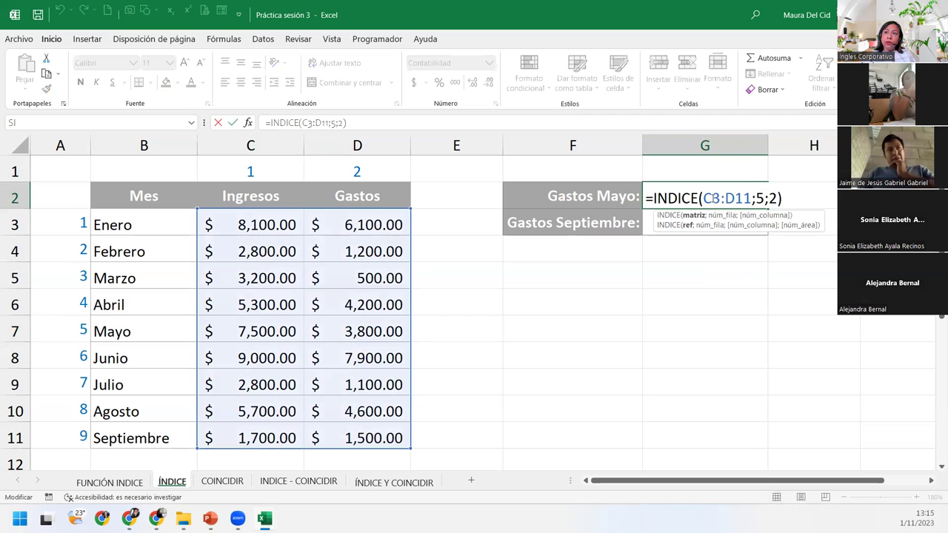
drag(704, 197, 752, 197)
drag(155, 224, 369, 440)
click(800, 202)
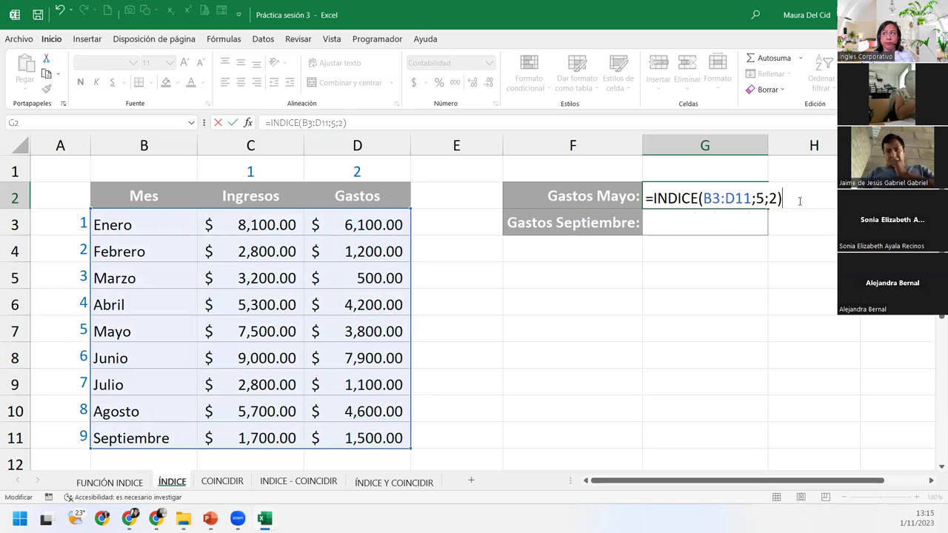
key(Return)
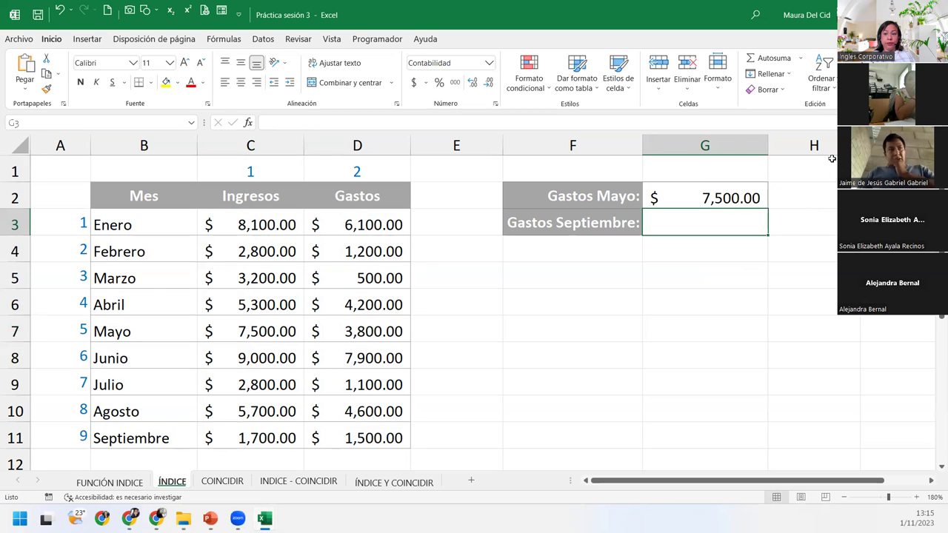
Set the matrix of the Gastos Mayo INDICE formula in G2 to C3:D11
double_click(716, 197)
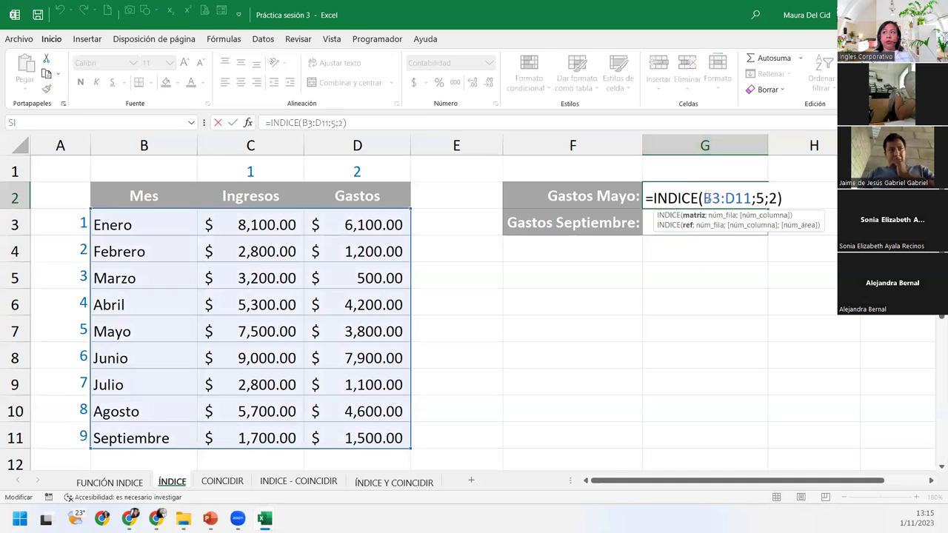
drag(704, 198, 751, 198)
drag(259, 222, 356, 433)
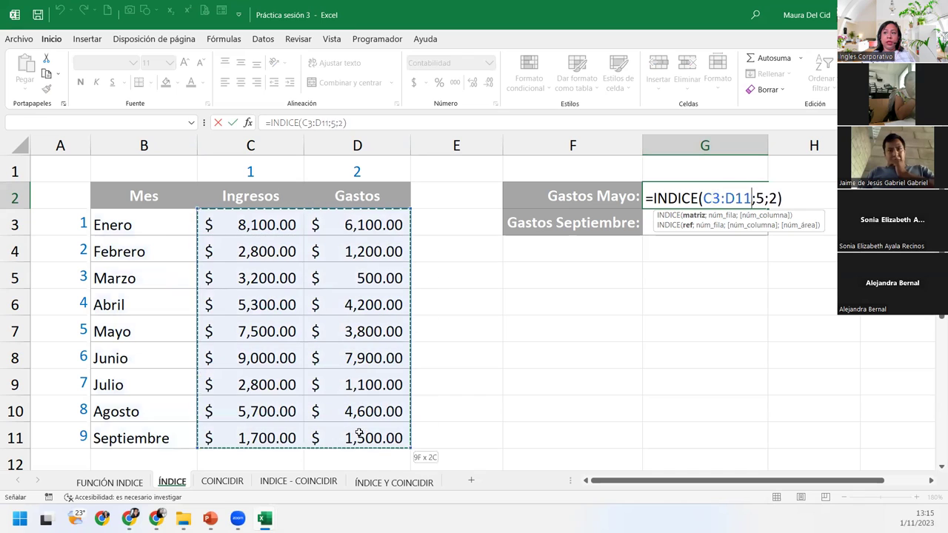
click(779, 196)
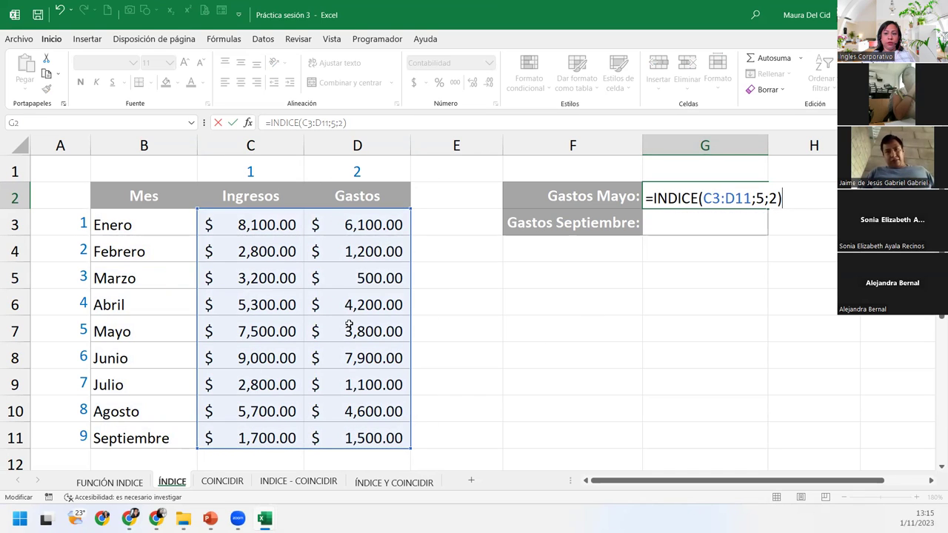
key(Return)
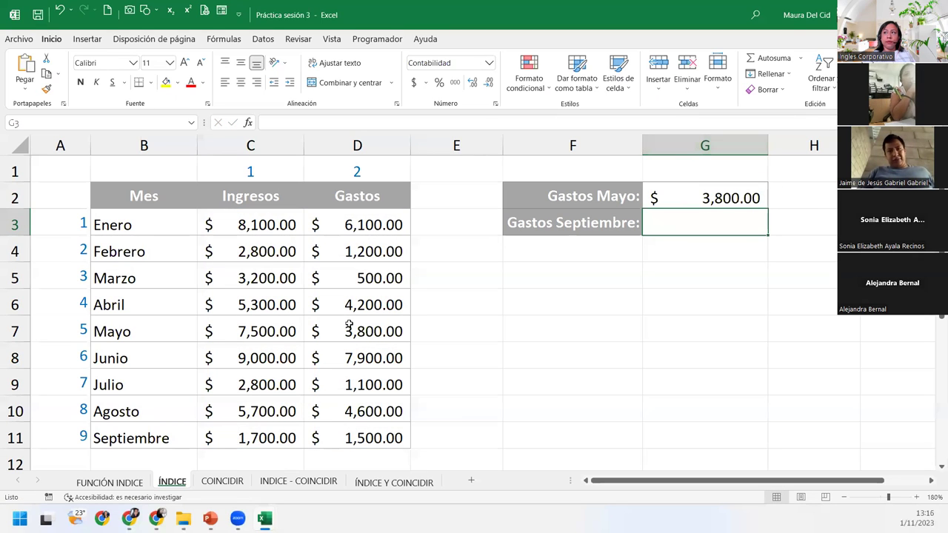
Change the label in F3 to "Ingresos Septiembre:" and widen column F to fit the text
double_click(552, 215)
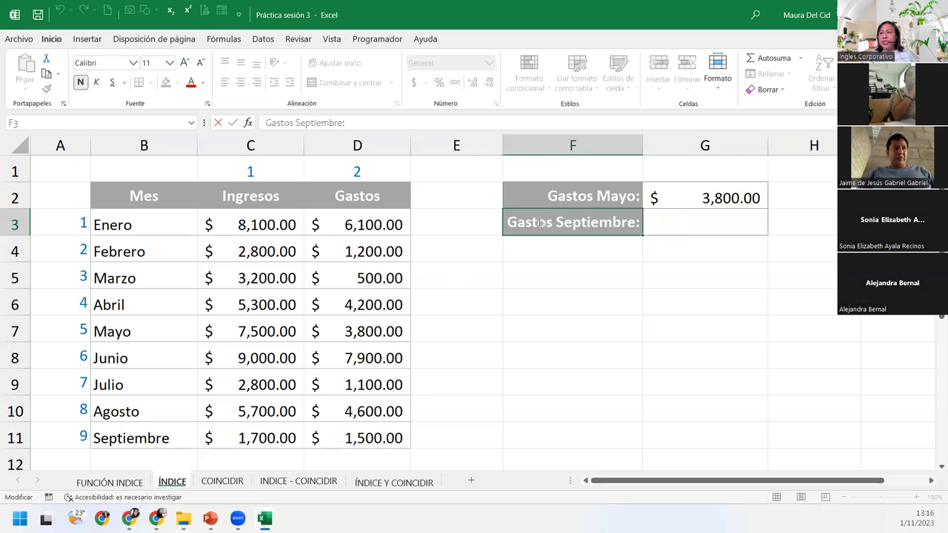
double_click(539, 222)
text(Ingr)
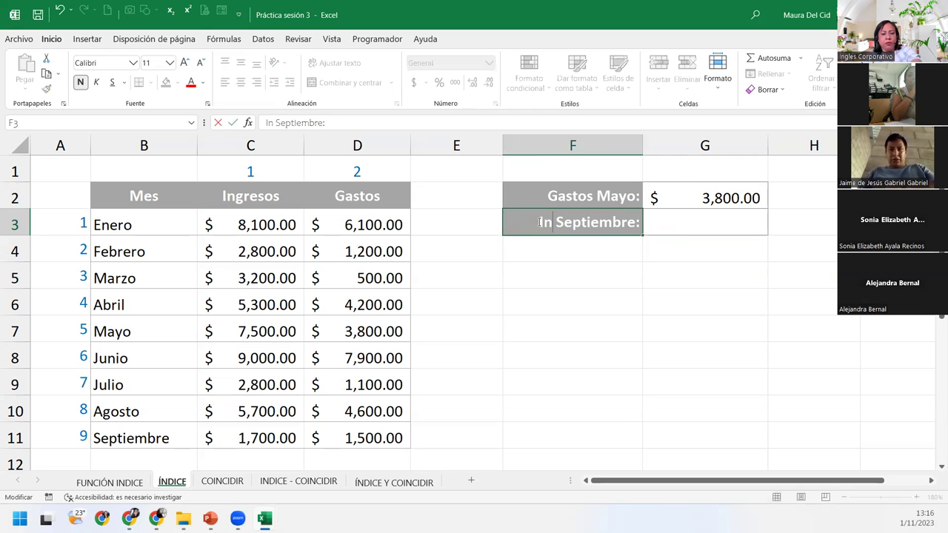
text(esos)
key(Return)
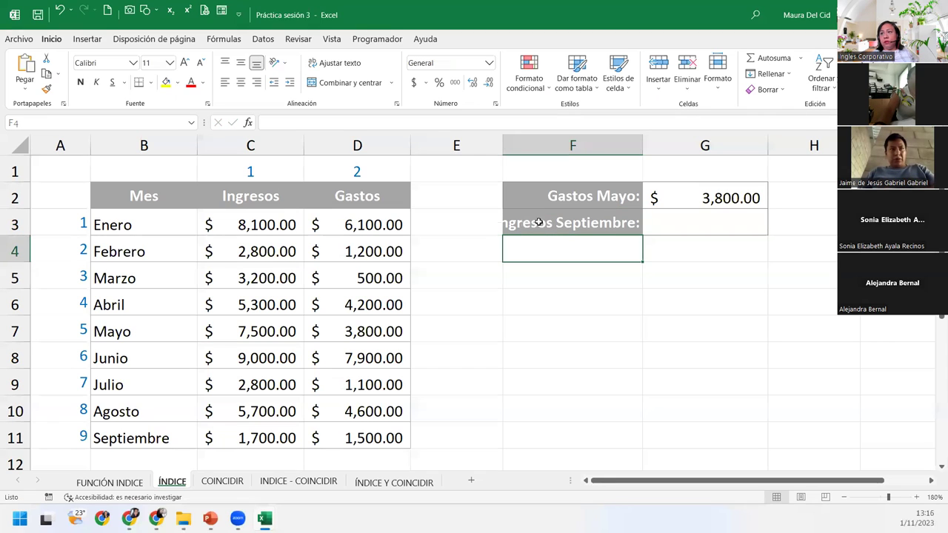
double_click(643, 145)
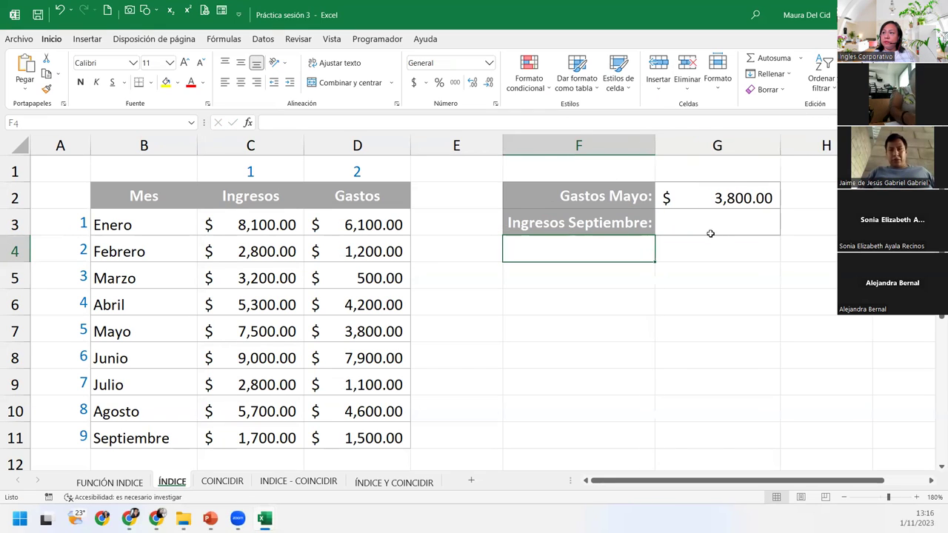
Enter the formula =INDICE(C3:D11;9;1) in G3 to retrieve the September income
click(711, 227)
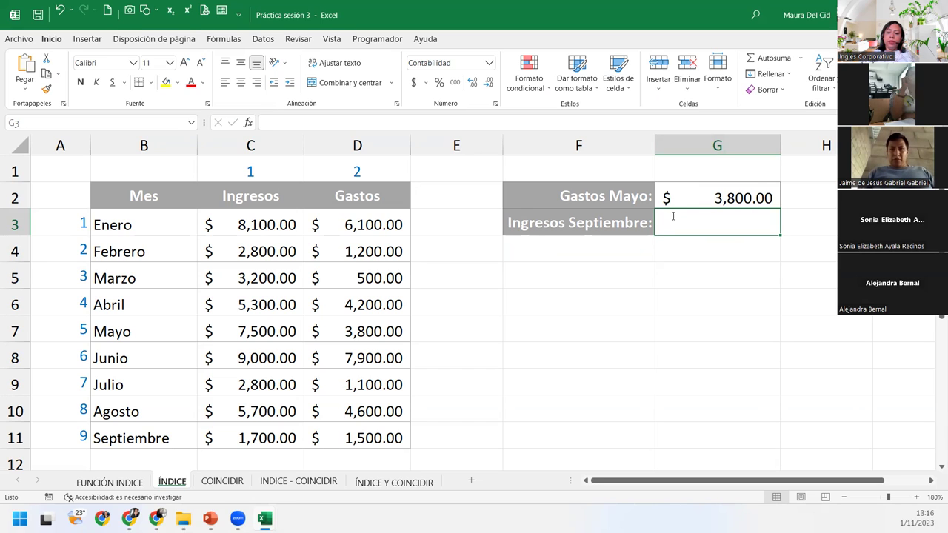
text(=in)
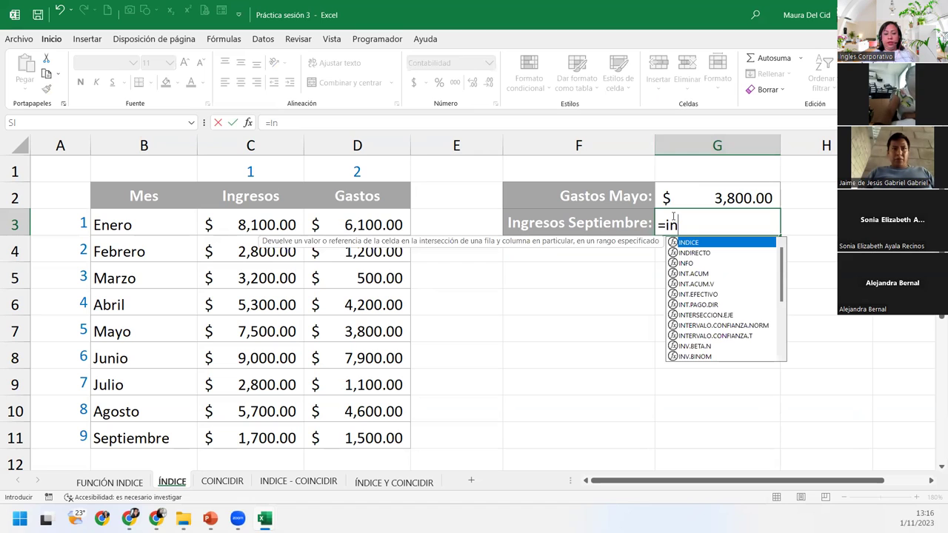
key(Tab)
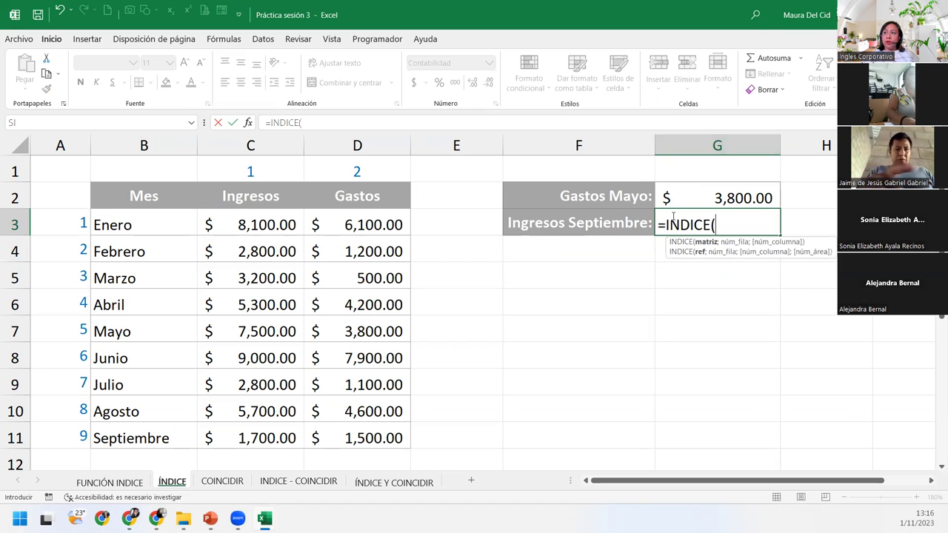
drag(214, 223, 345, 430)
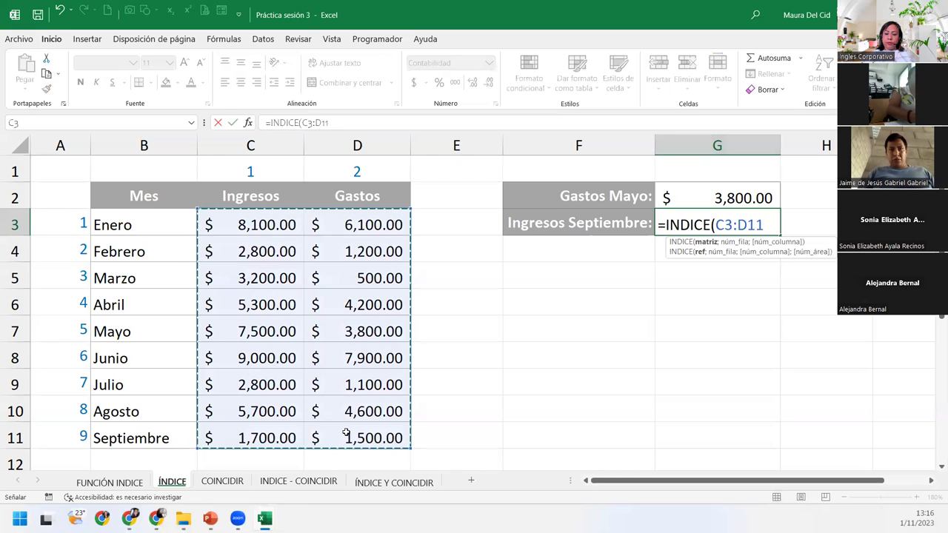
text(;9)
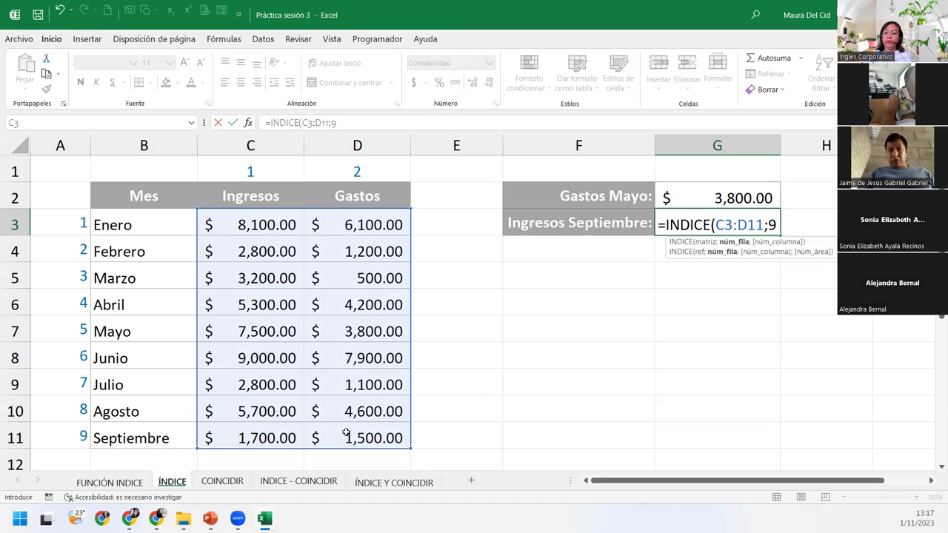
text(;)
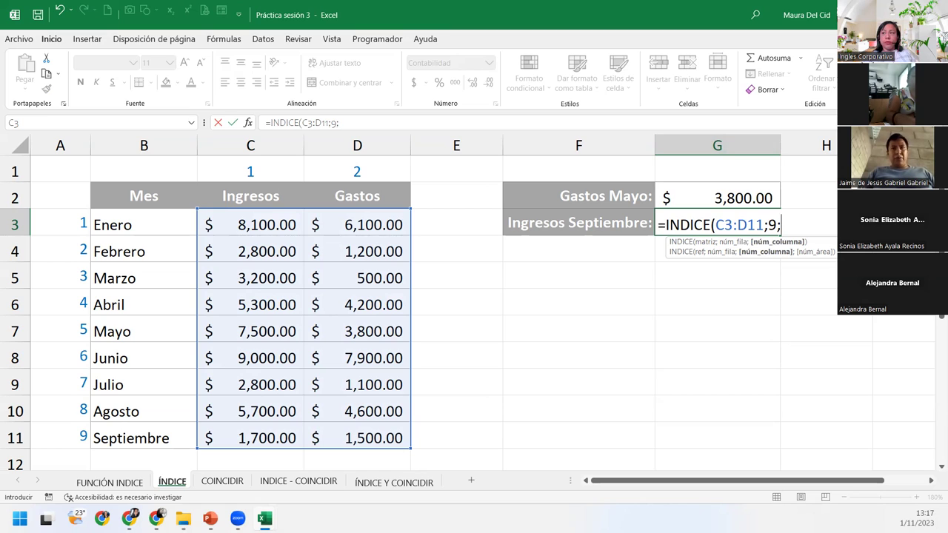
text(1)
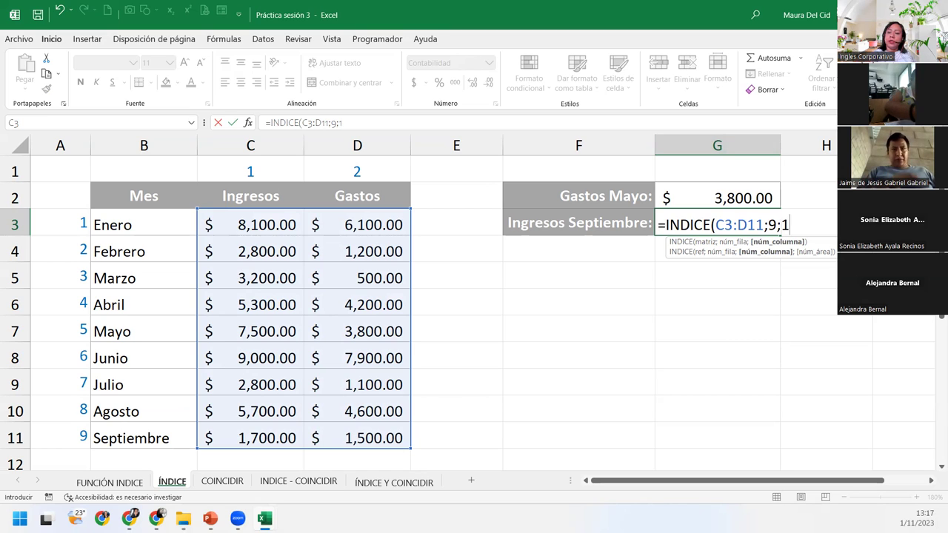
text())
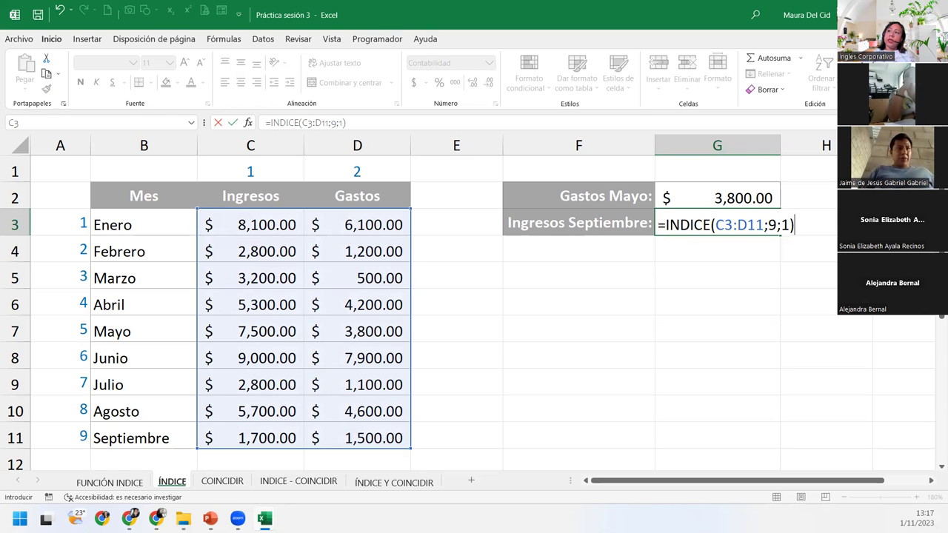
key(Return)
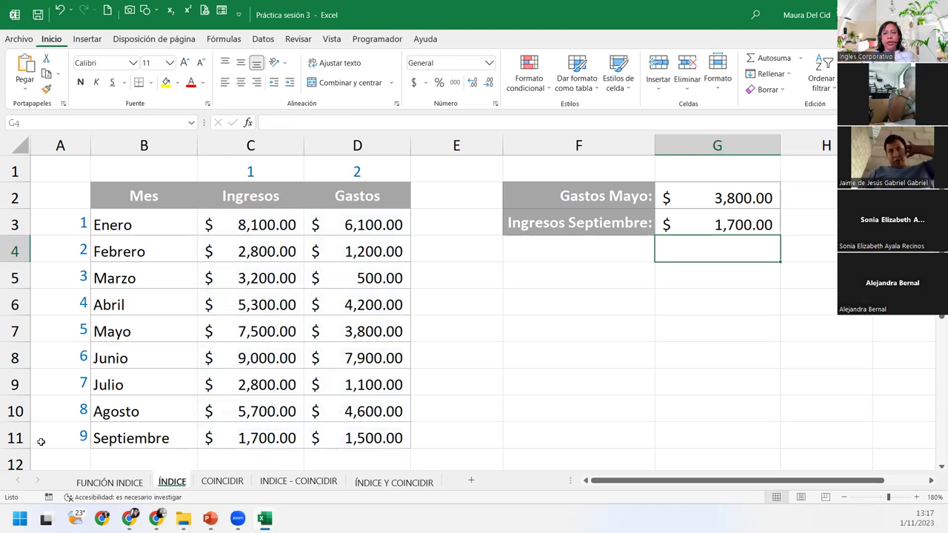
Highlight row 11, column C and their intersection to check the Ingresos Septiembre result
click(15, 438)
ctrl+click(273, 147)
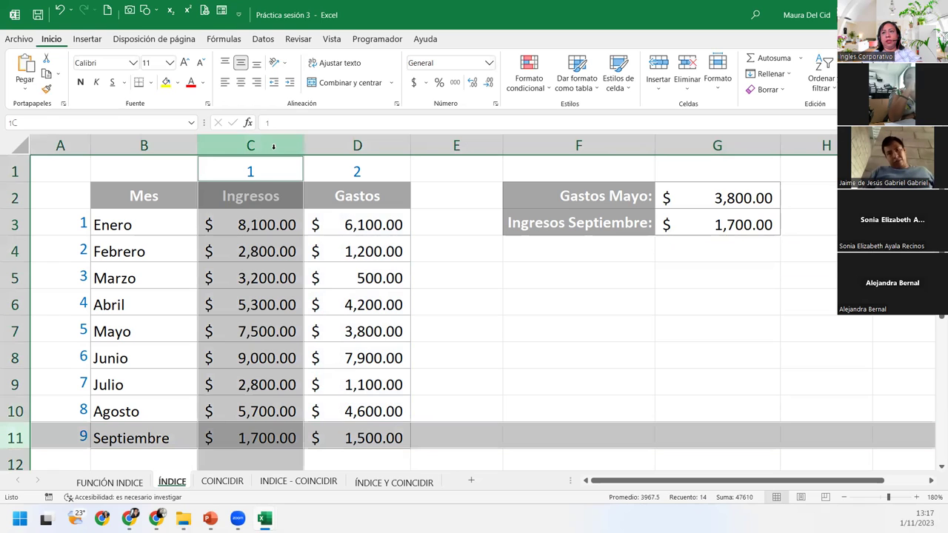
ctrl+click(274, 429)
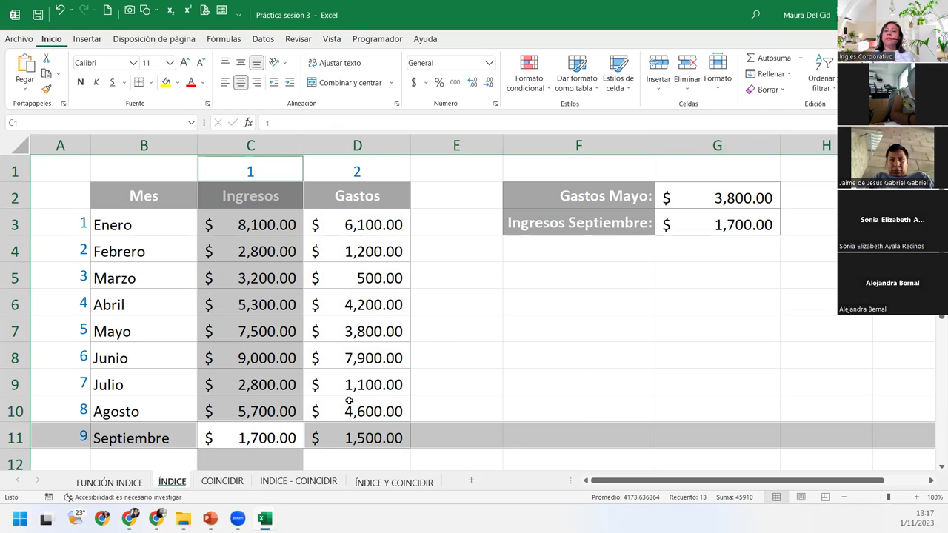
Review the column numbers in C1:D1, the row numbers in A3:A11 and the arguments of the INDICE formula in G3
click(258, 170)
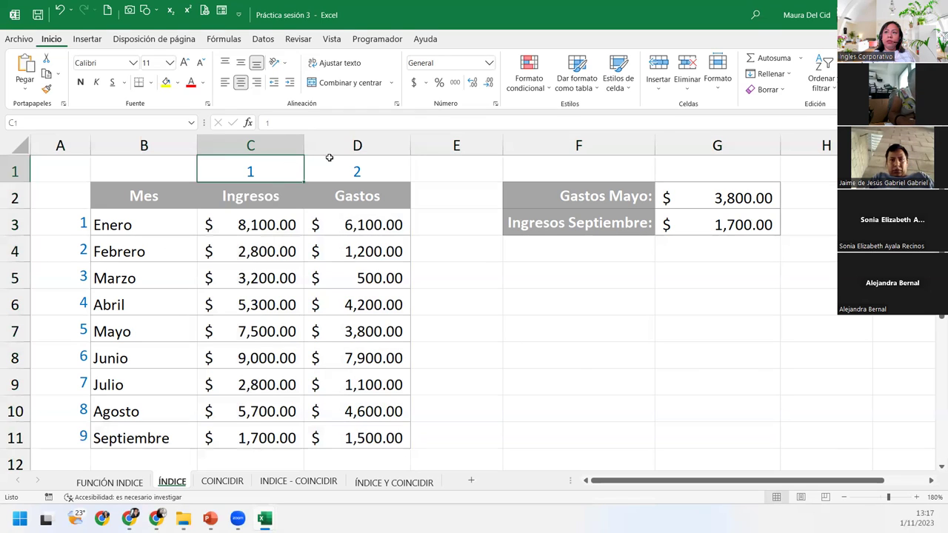
click(328, 160)
click(264, 157)
click(330, 159)
drag(46, 235, 51, 434)
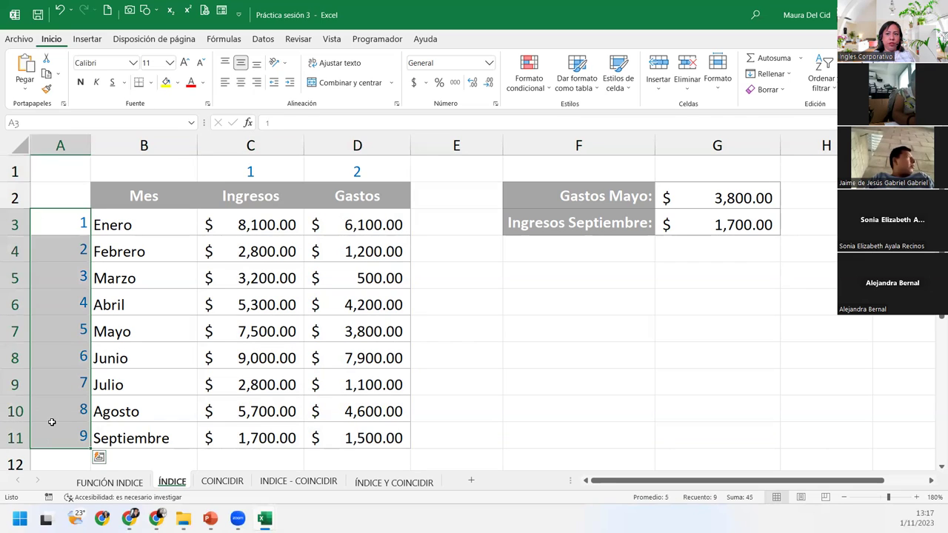
click(52, 426)
double_click(759, 222)
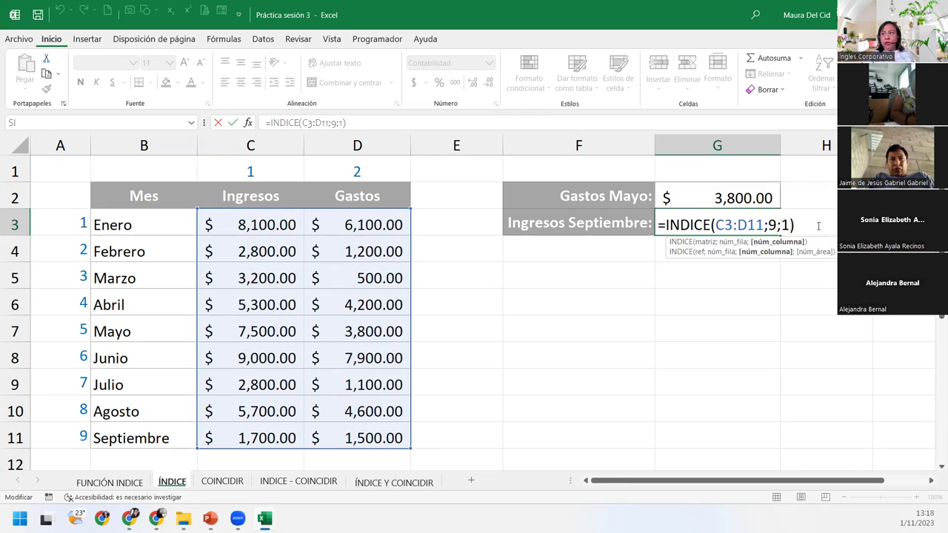
click(818, 226)
key(Return)
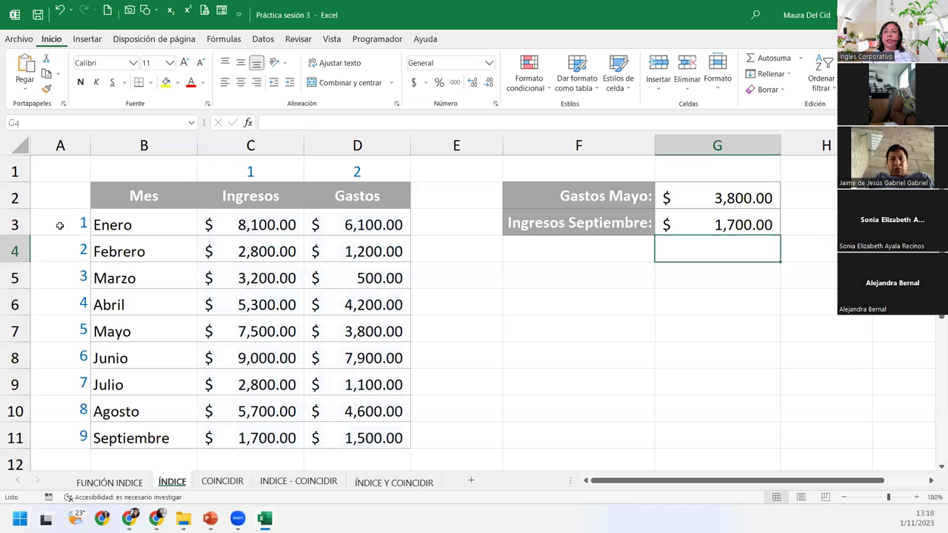
Delete the helper row numbers in column A and the helper column numbers in C1:D1
click(77, 194)
shift+click(57, 443)
key(Delete)
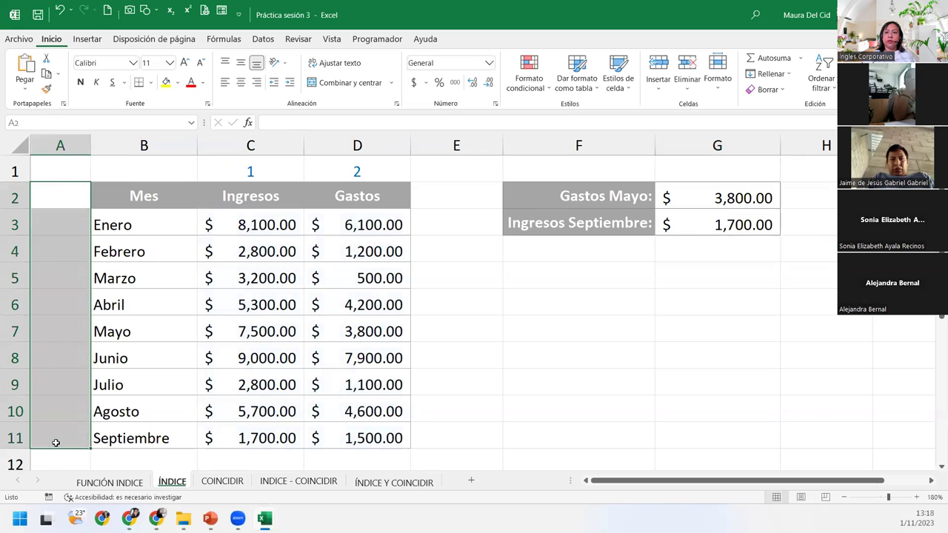
drag(250, 168, 356, 182)
key(Delete)
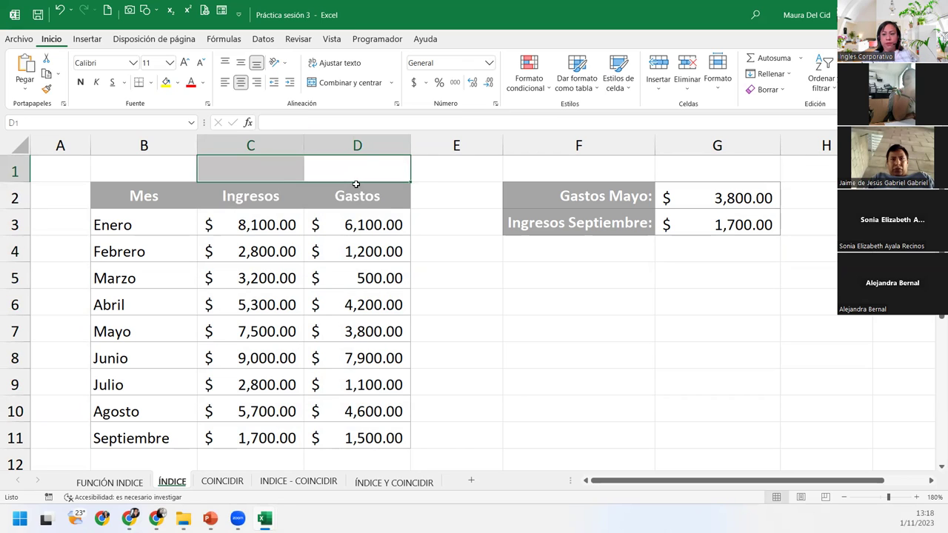
click(356, 183)
Count down the month rows in column B from Enero to work out row positions without helper numbers
click(181, 212)
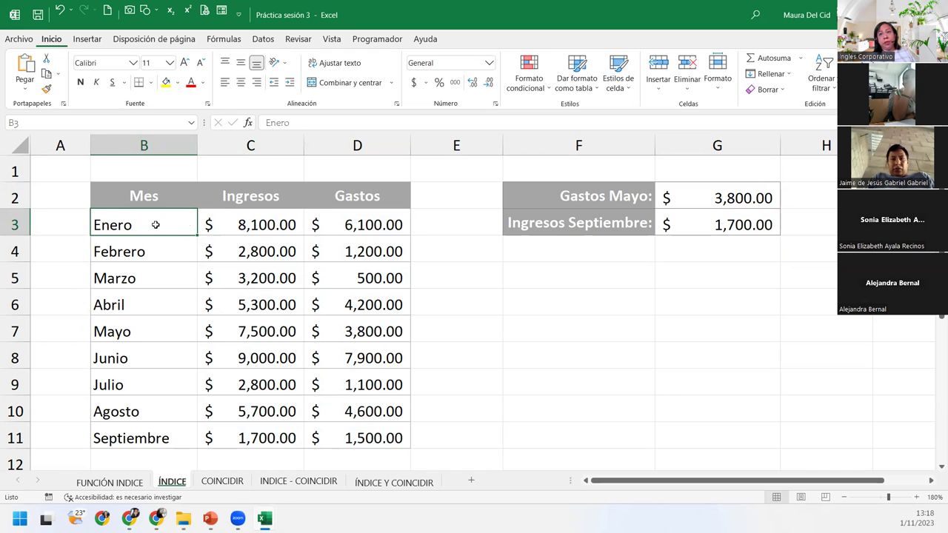
click(140, 249)
click(143, 277)
click(143, 303)
click(143, 346)
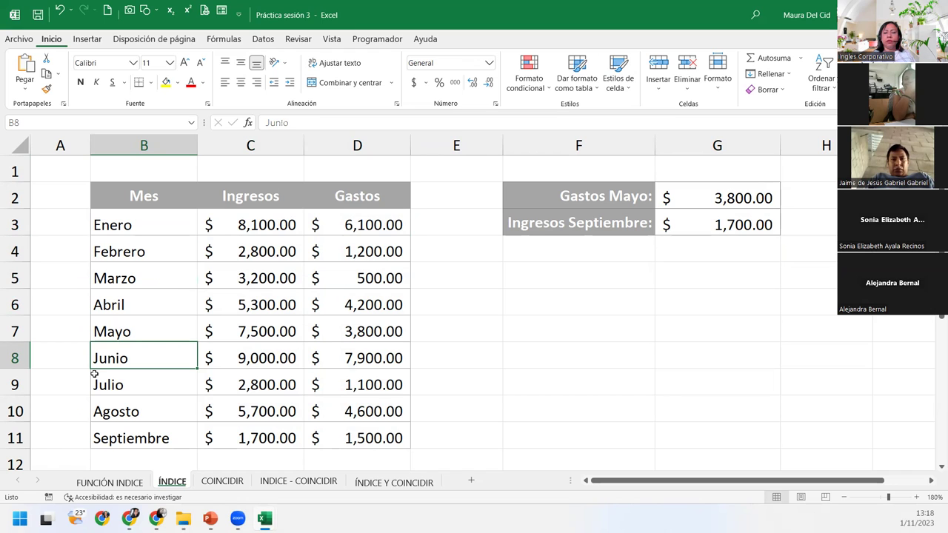
On the COINCIDIR sheet, enter =COINCIDIR(7500;C3:C11;0) in G2 to find the position of the 7,500 income
click(221, 481)
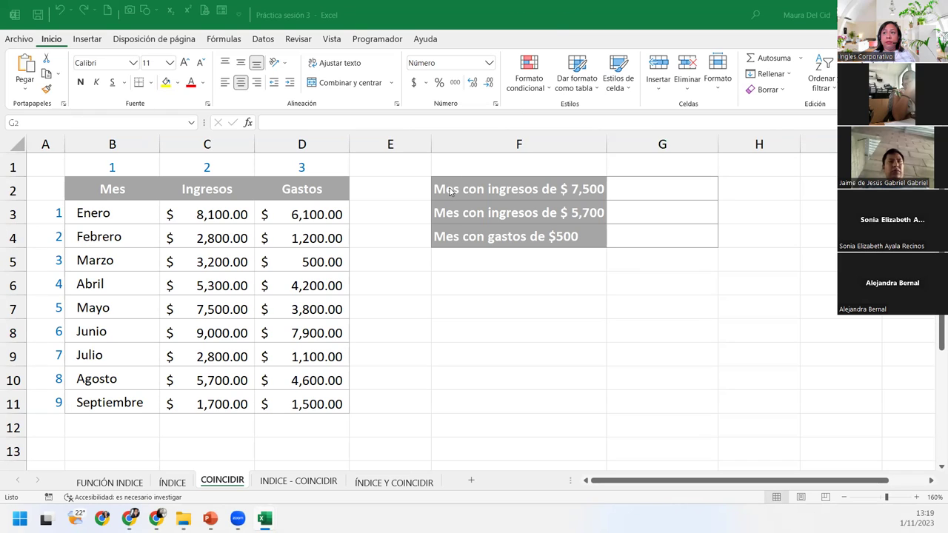
click(623, 193)
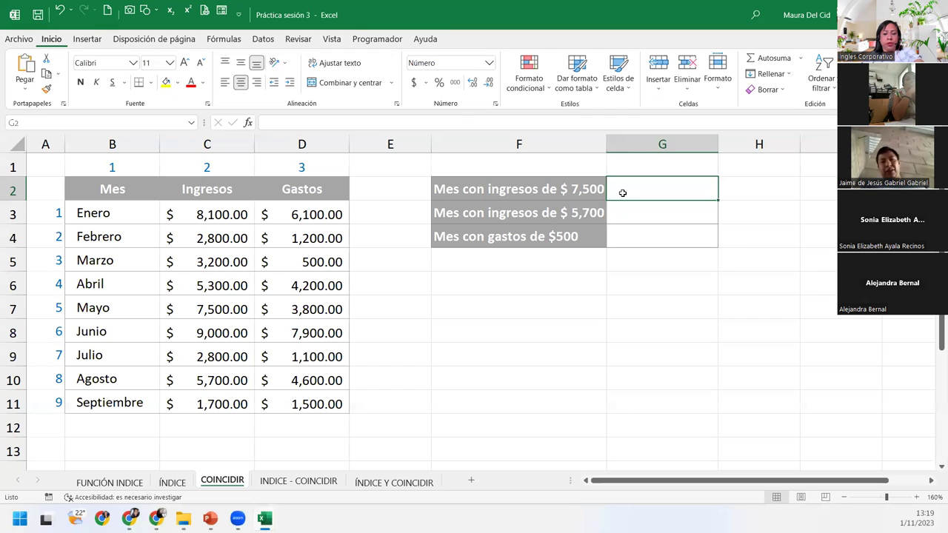
text(=coin)
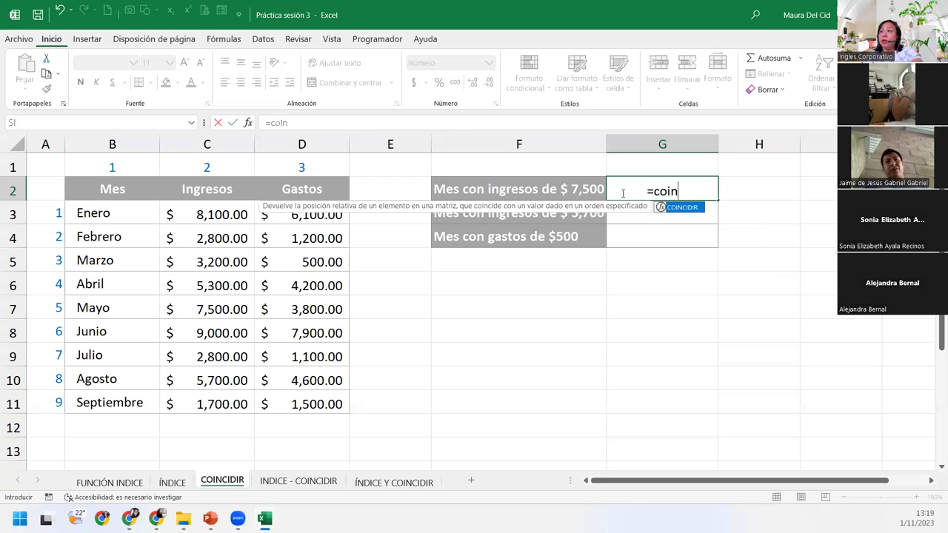
key(Tab)
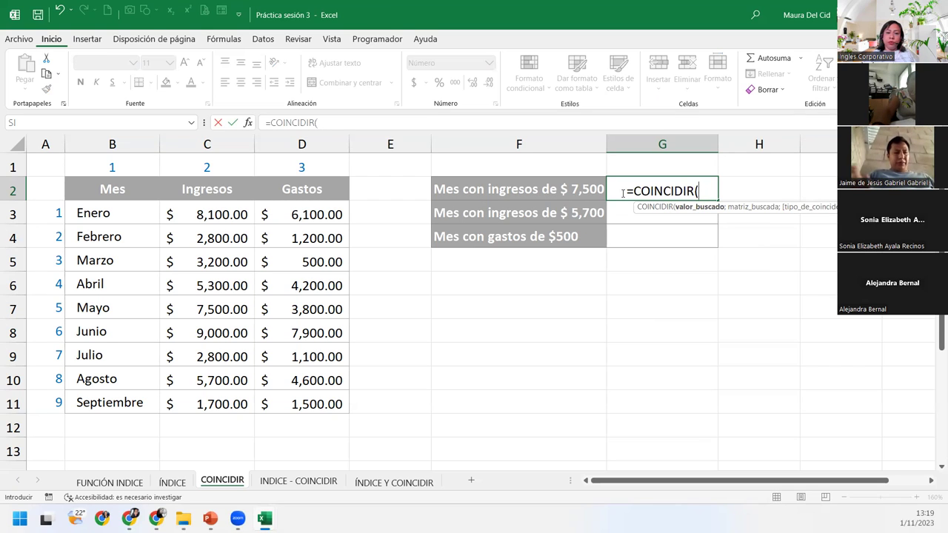
text(7500)
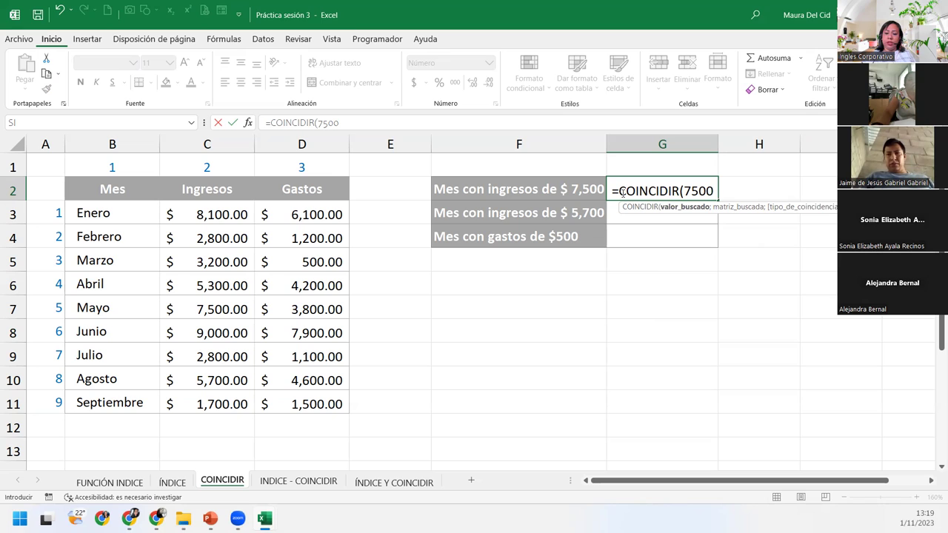
text(;)
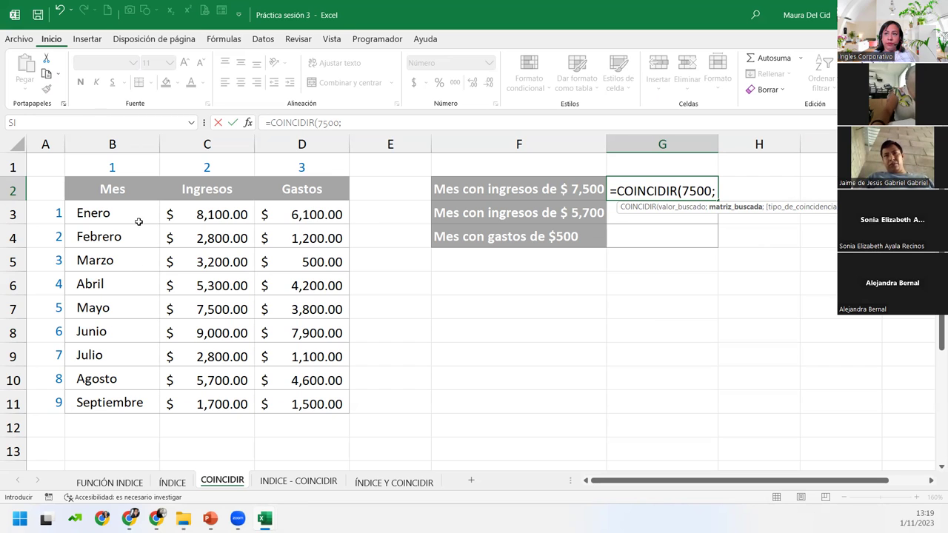
drag(179, 217, 296, 402)
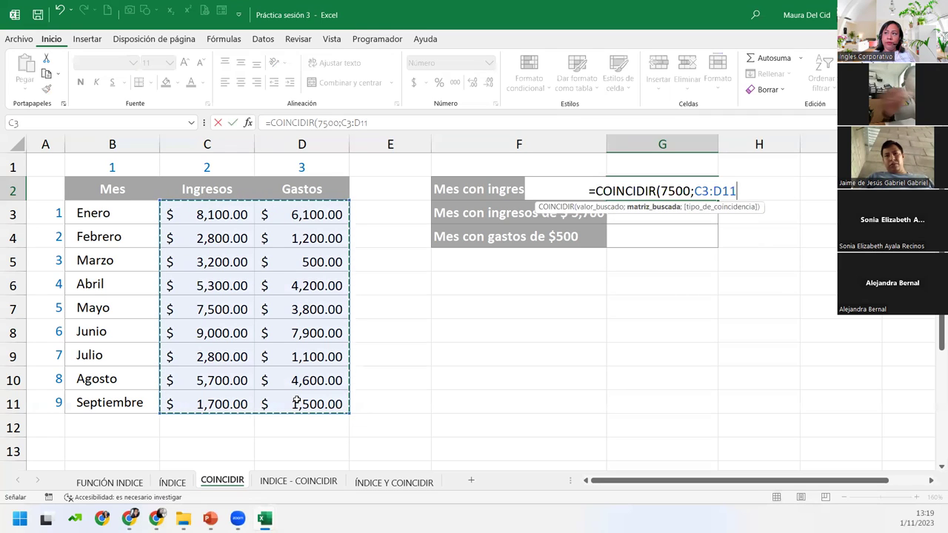
drag(223, 209, 204, 402)
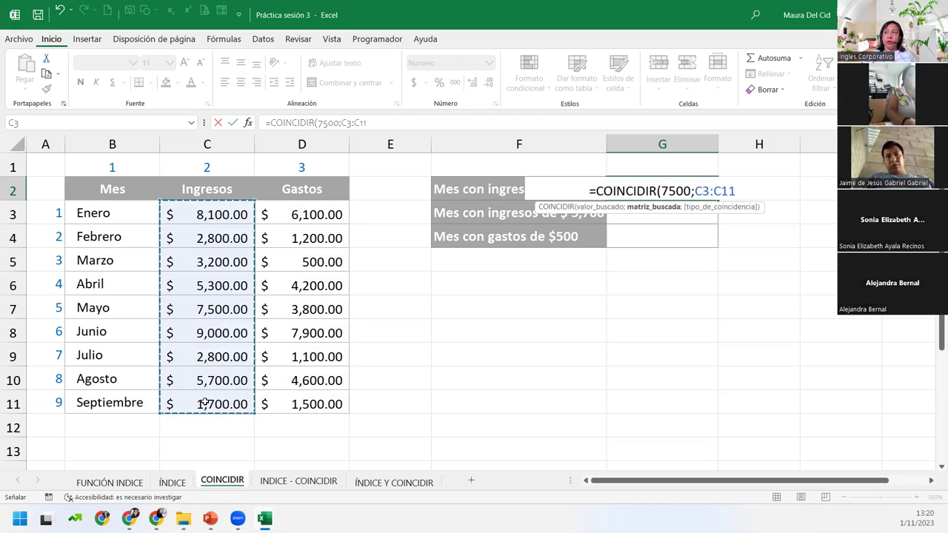
text(;)
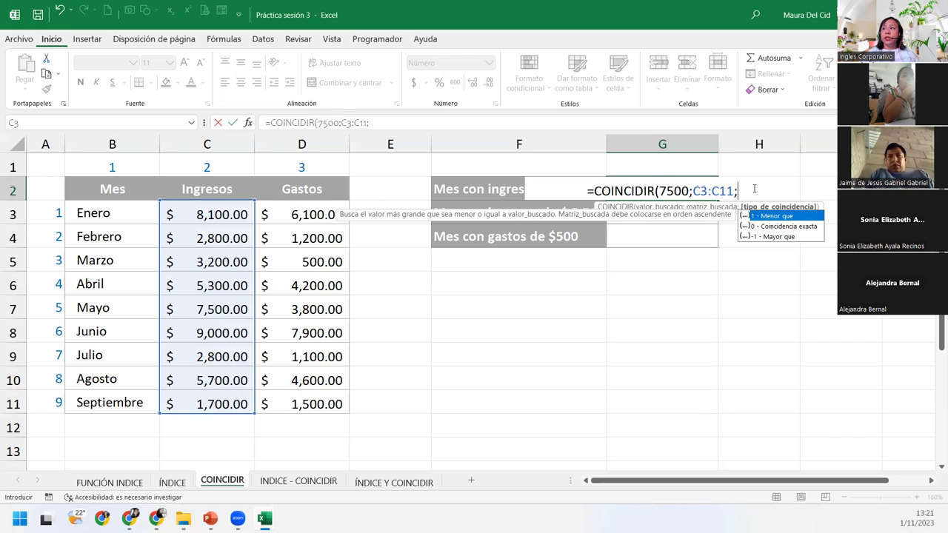
text(0)
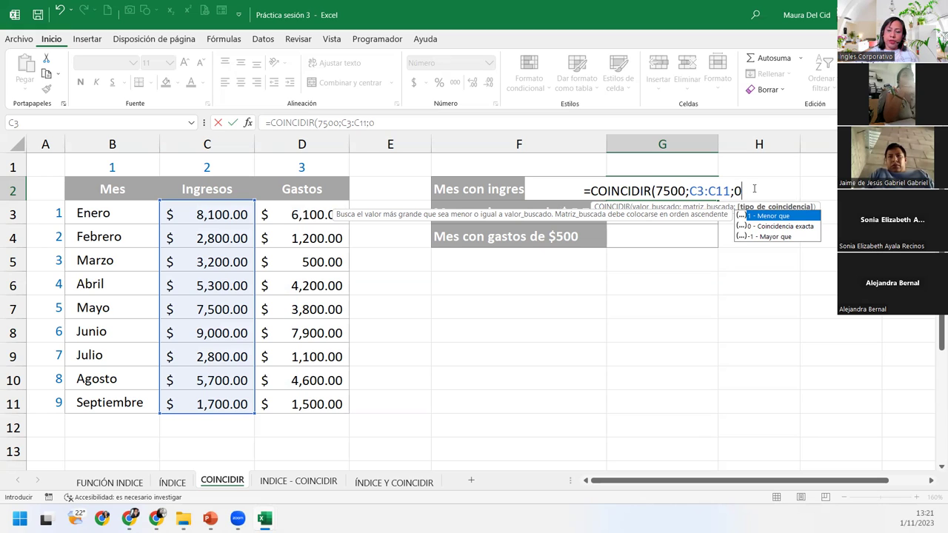
text())
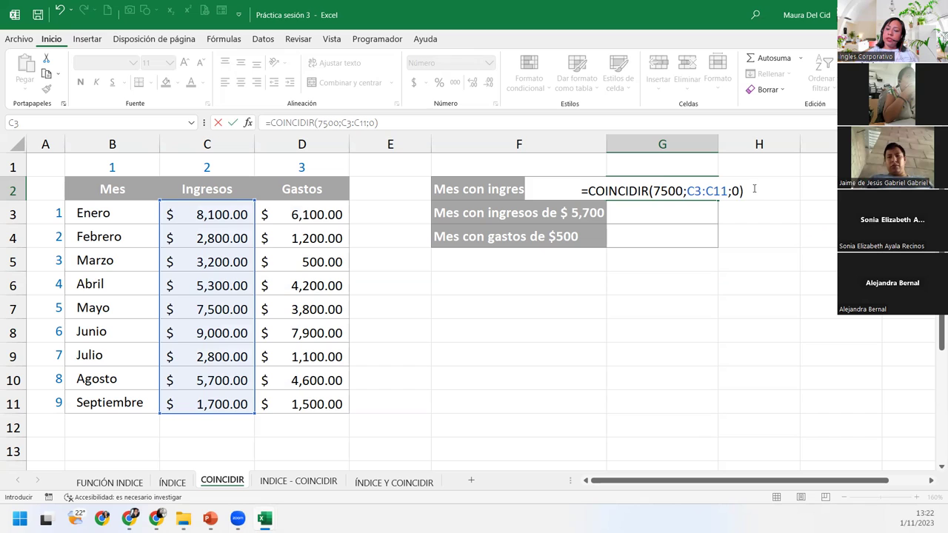
key(Return)
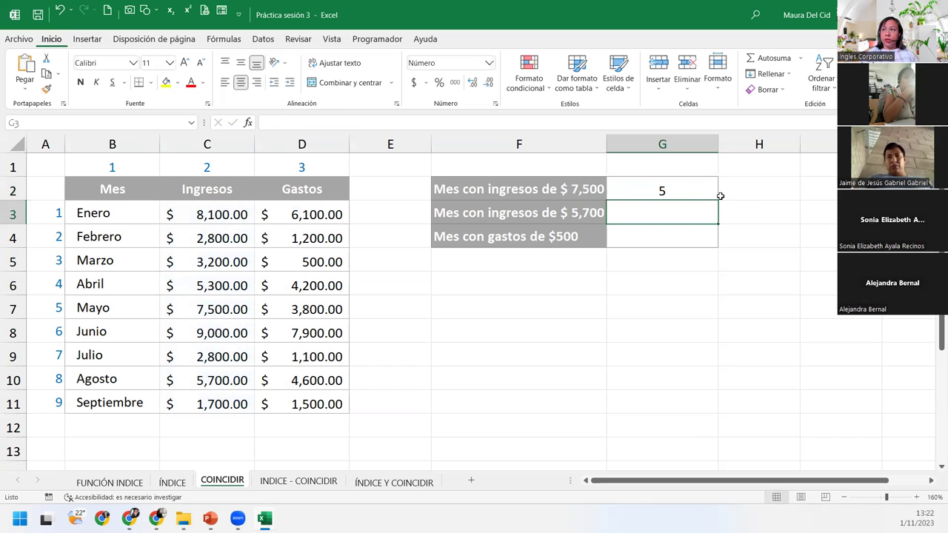
Count down the Ingresos cells from Enero to the 7,500 amount and highlight its row to check the G2 formula
click(684, 189)
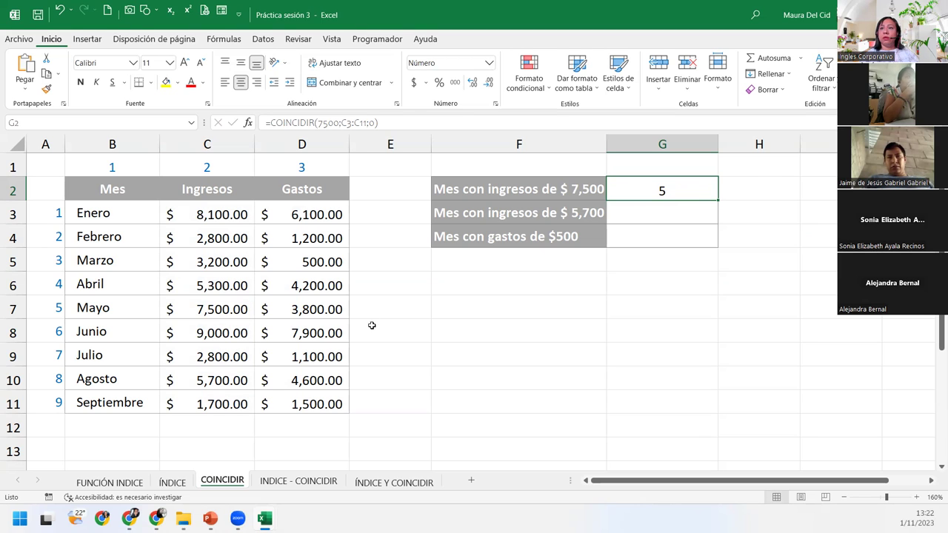
click(213, 222)
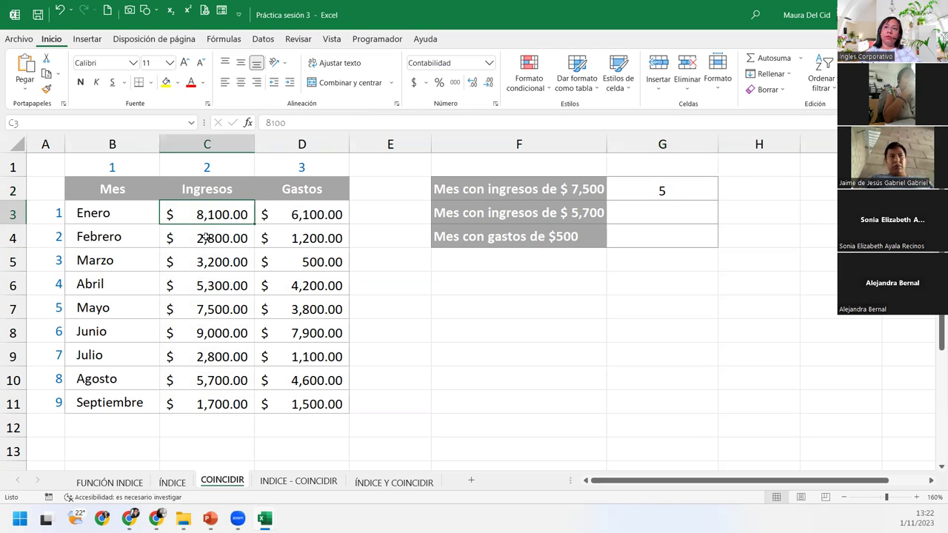
click(201, 236)
click(234, 264)
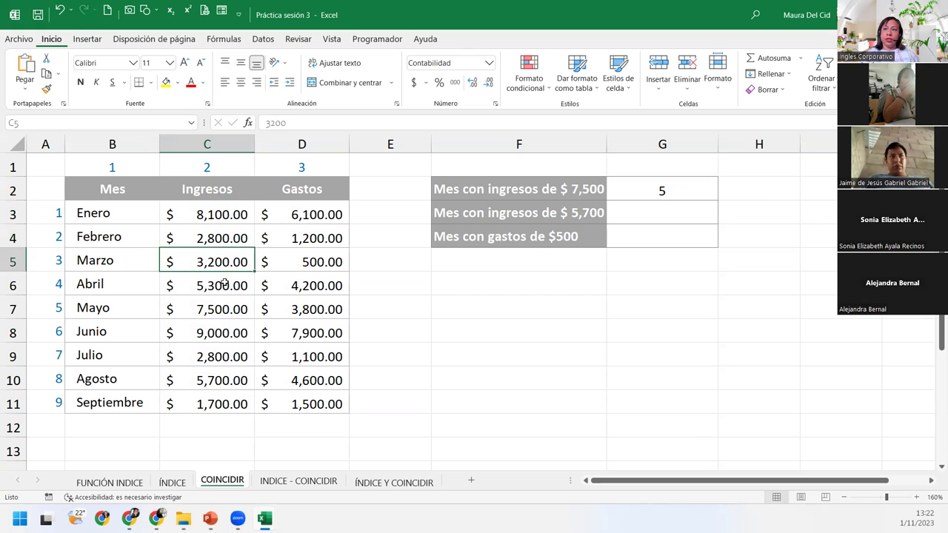
click(222, 282)
click(215, 306)
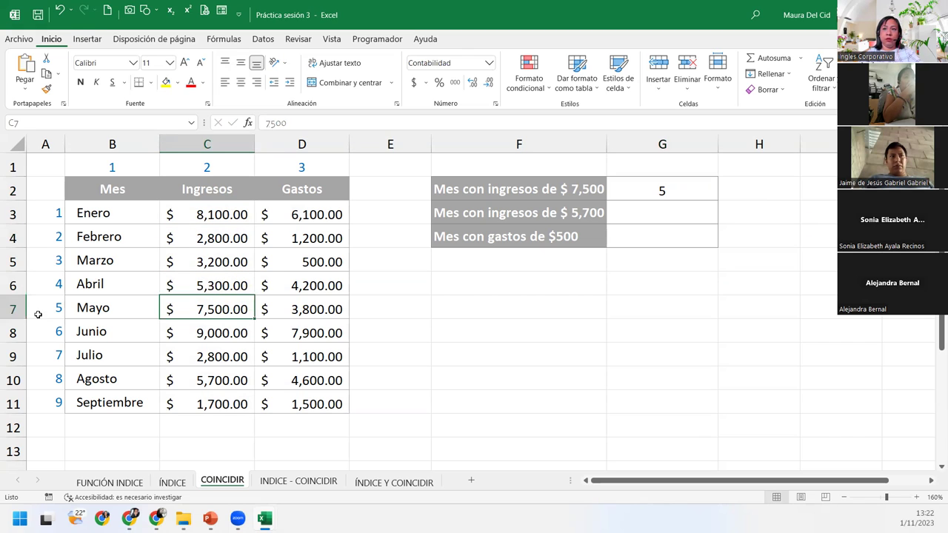
click(12, 310)
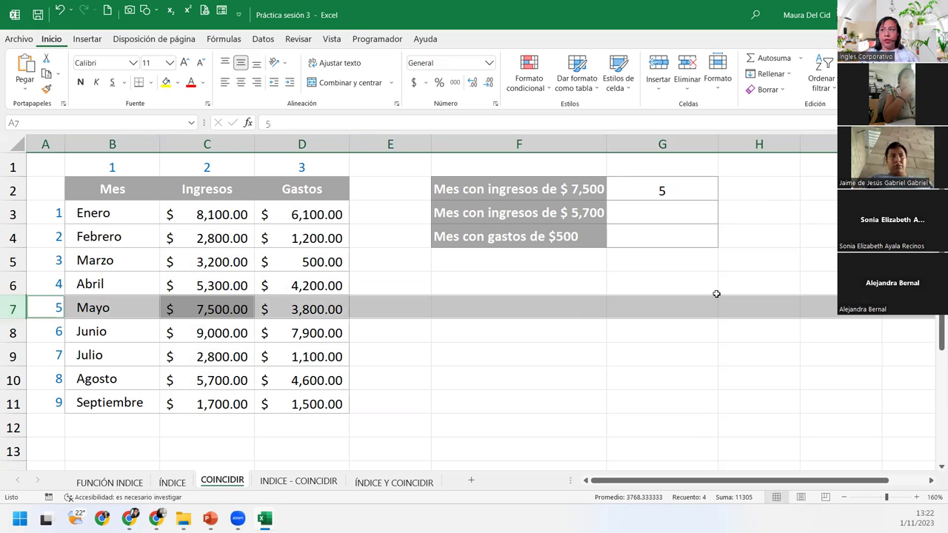
click(672, 186)
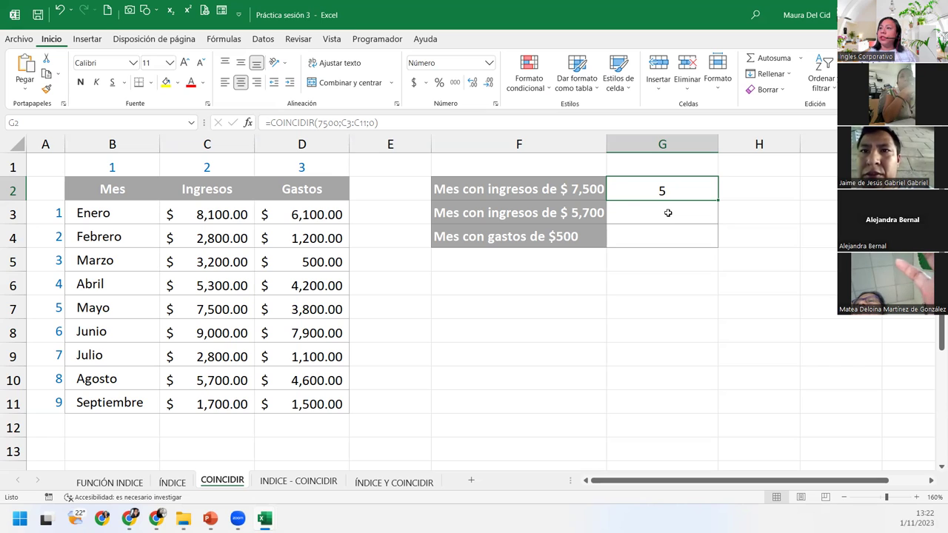
Enter =COINCIDIR(5700;C3:C11;0) in G3 to find the position of the 5,700 income with an exact match
click(662, 213)
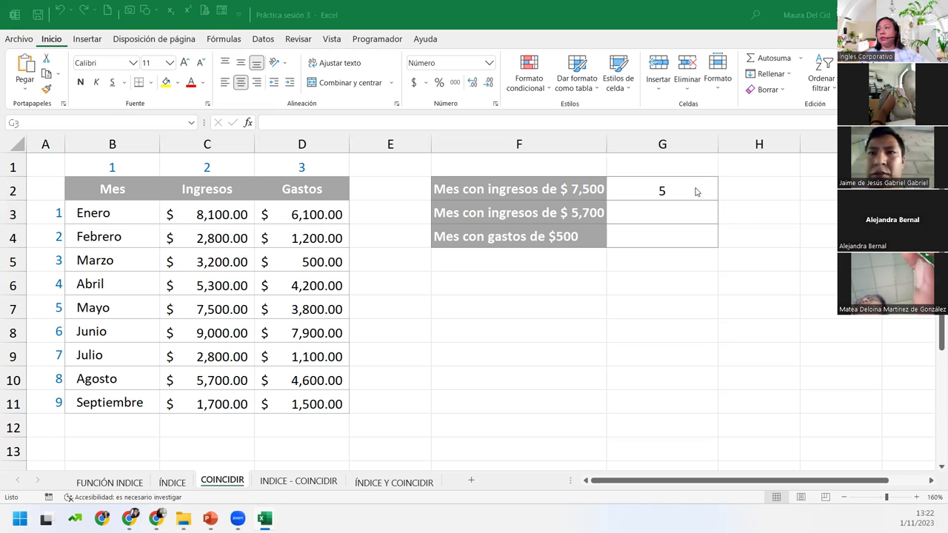
click(666, 213)
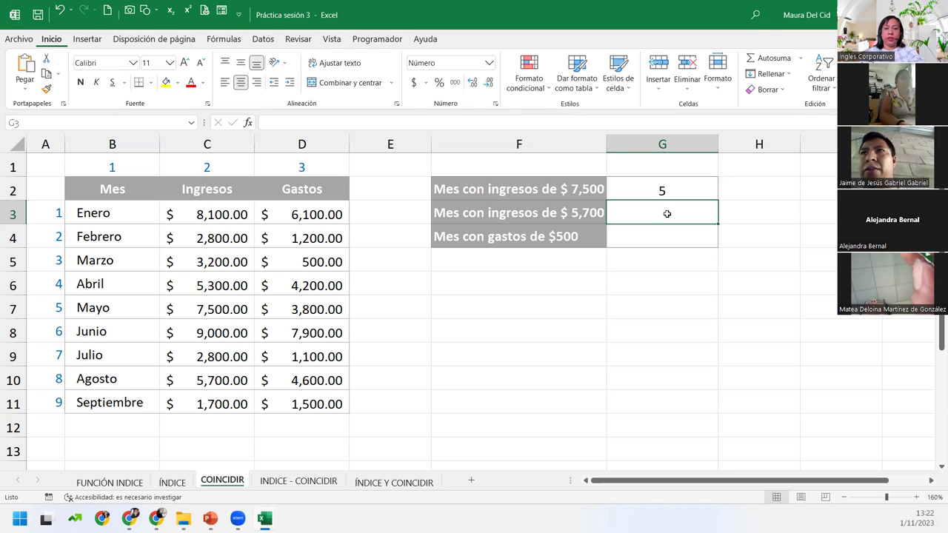
text(=coi)
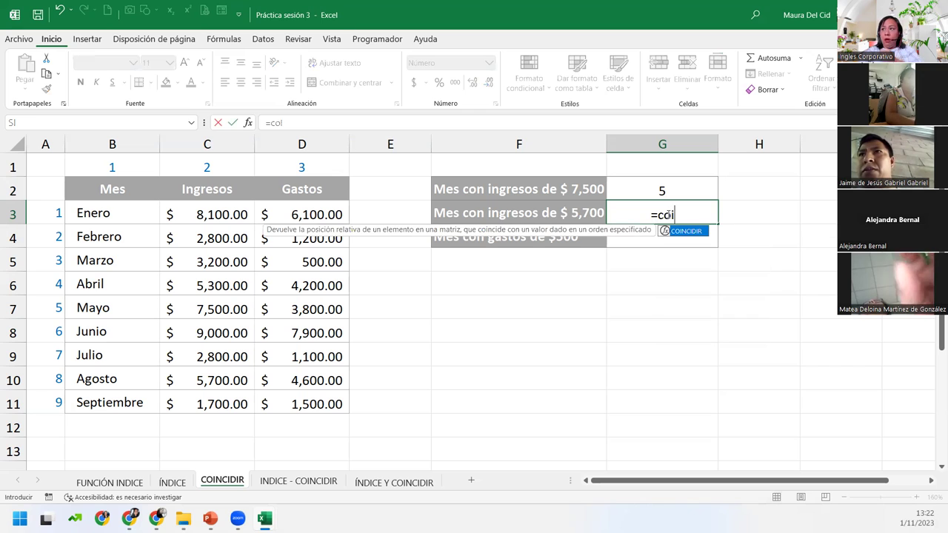
key(Tab)
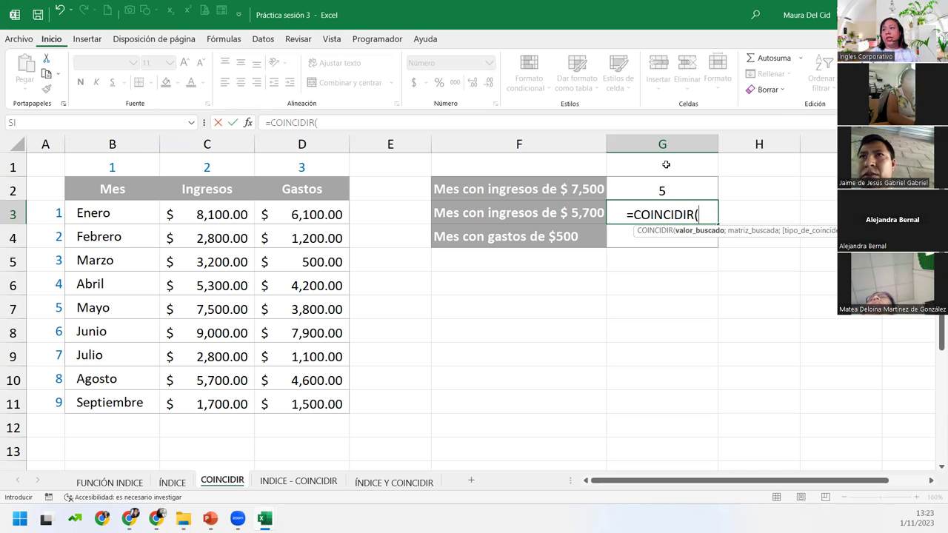
text(5)
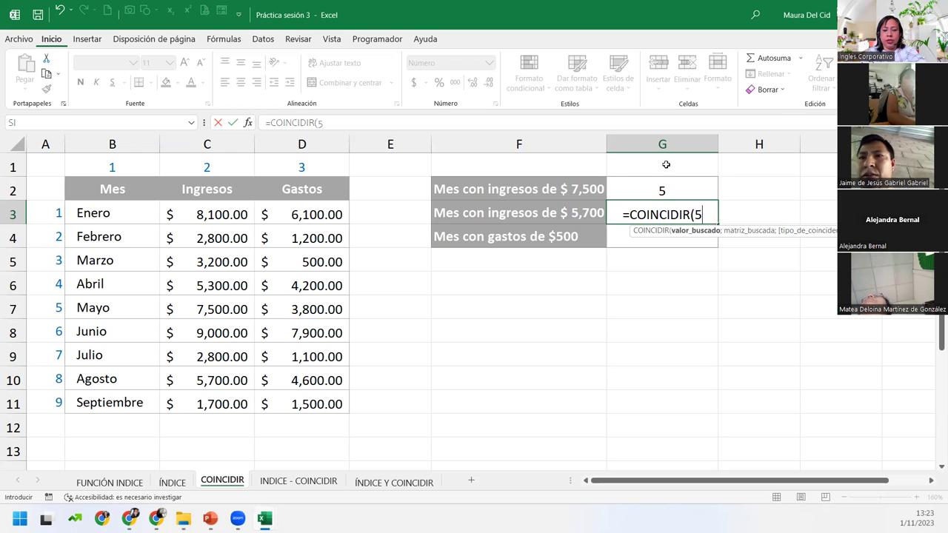
text(700;)
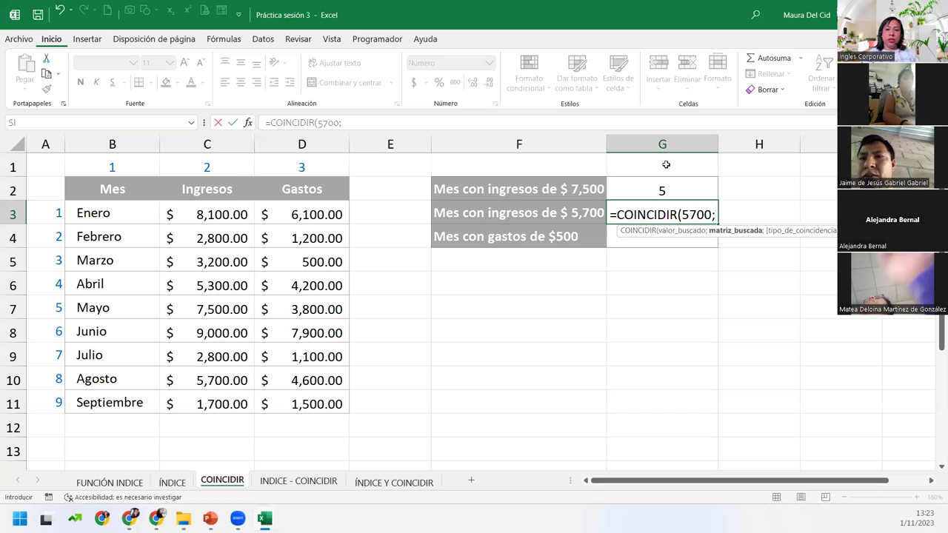
drag(238, 213, 215, 397)
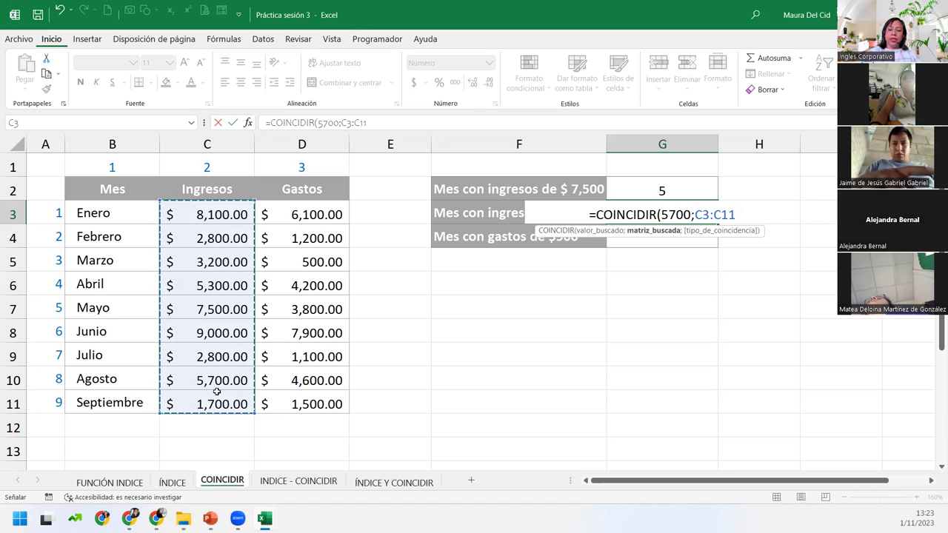
text(;)
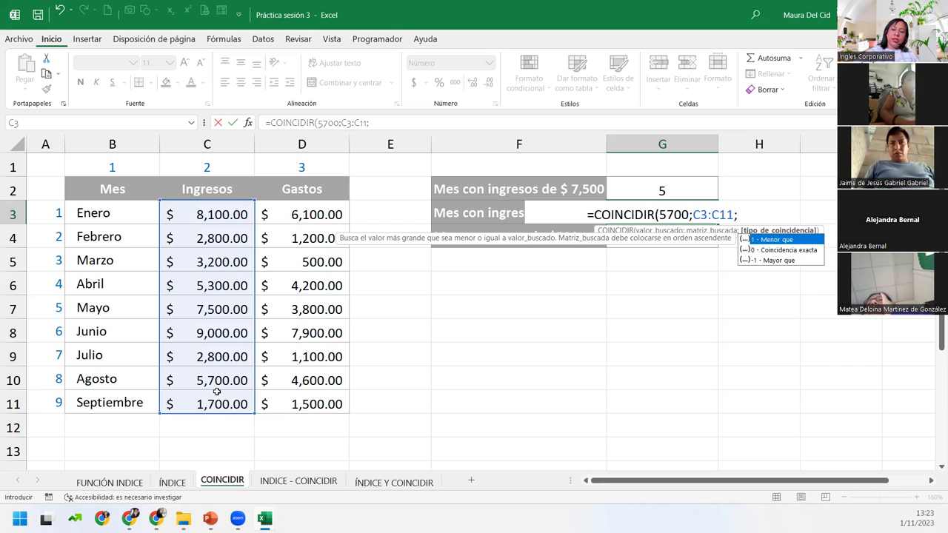
text(0)
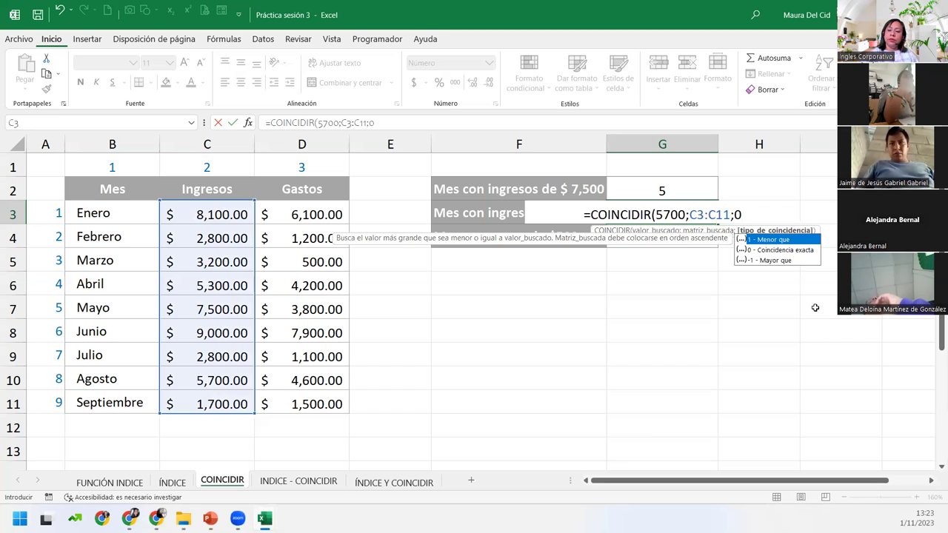
text())
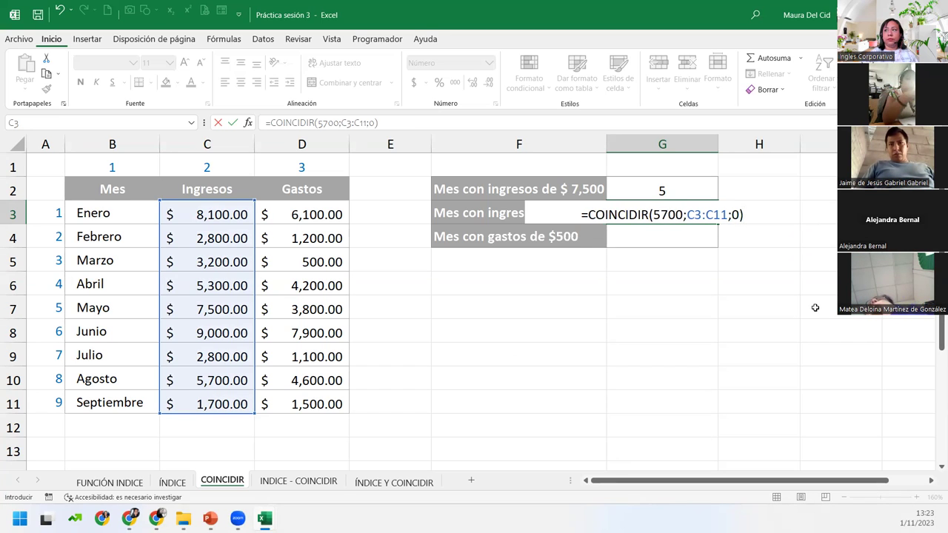
key(Return)
Check the G3 formula against the Agosto row by highlighting A10:D10 and singling out its Ingresos cell
click(628, 203)
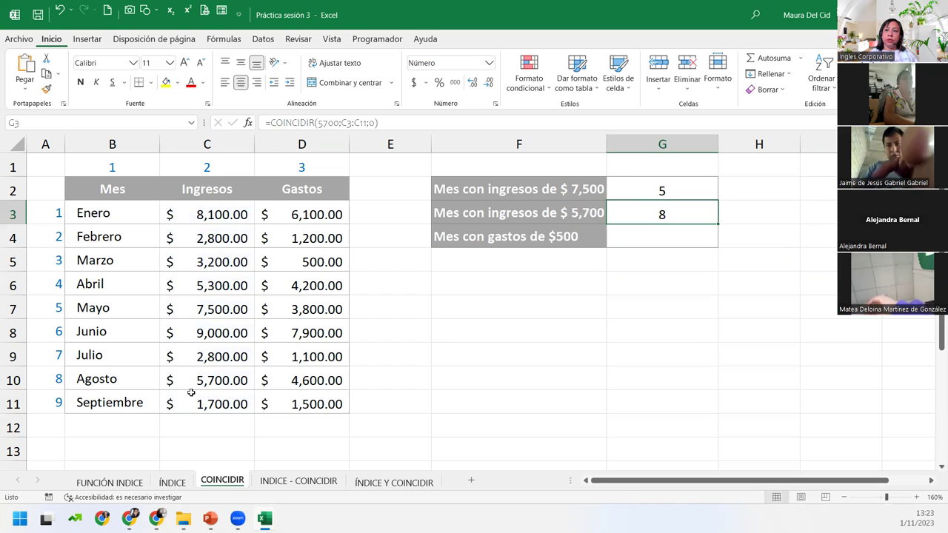
click(13, 380)
drag(57, 380, 339, 370)
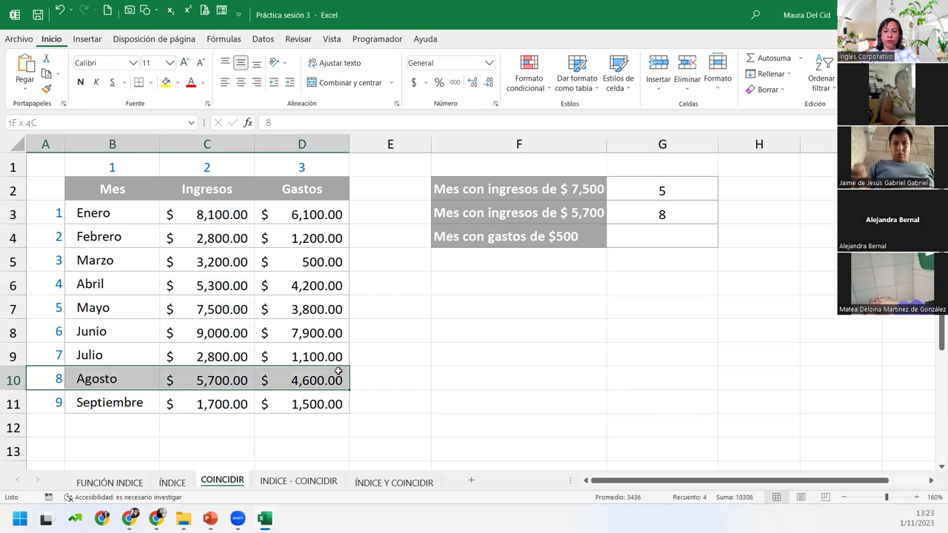
ctrl+click(237, 372)
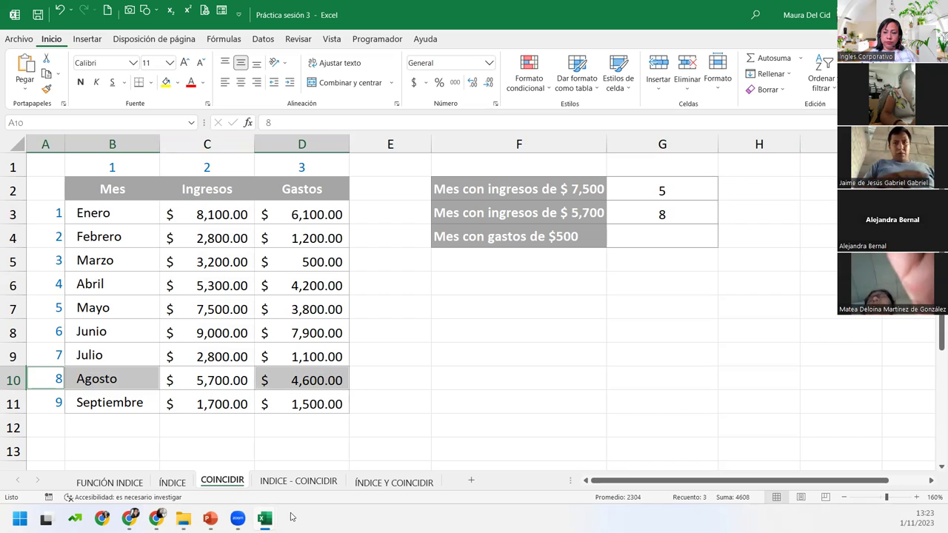
click(323, 378)
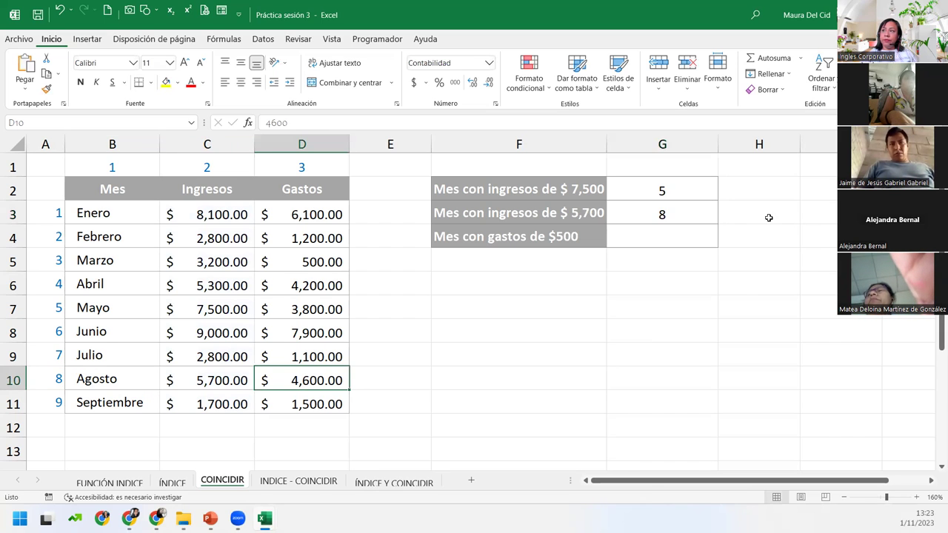
click(711, 205)
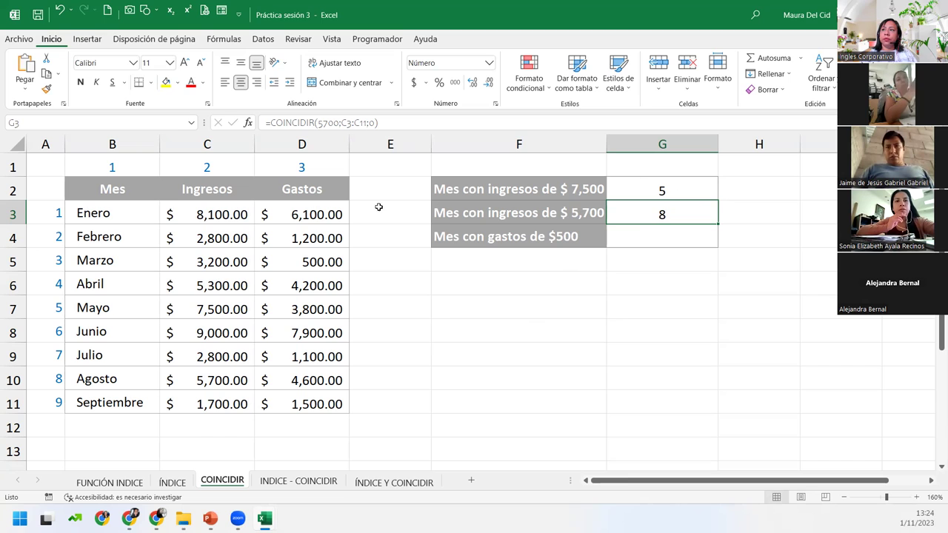
Set Abril's Ingresos amount in C6 to 5700 so that it duplicates Agosto's income
click(212, 285)
double_click(224, 287)
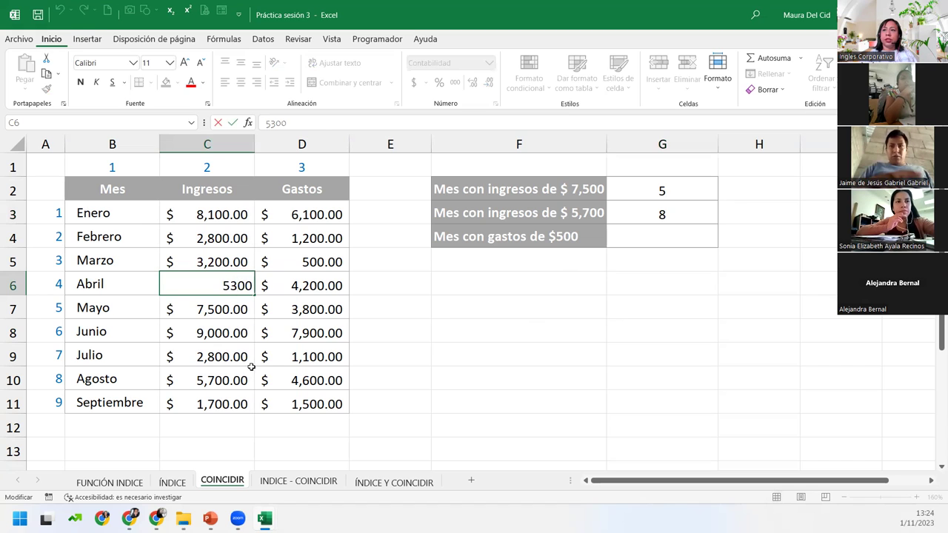
key(BackSpace)
text(7)
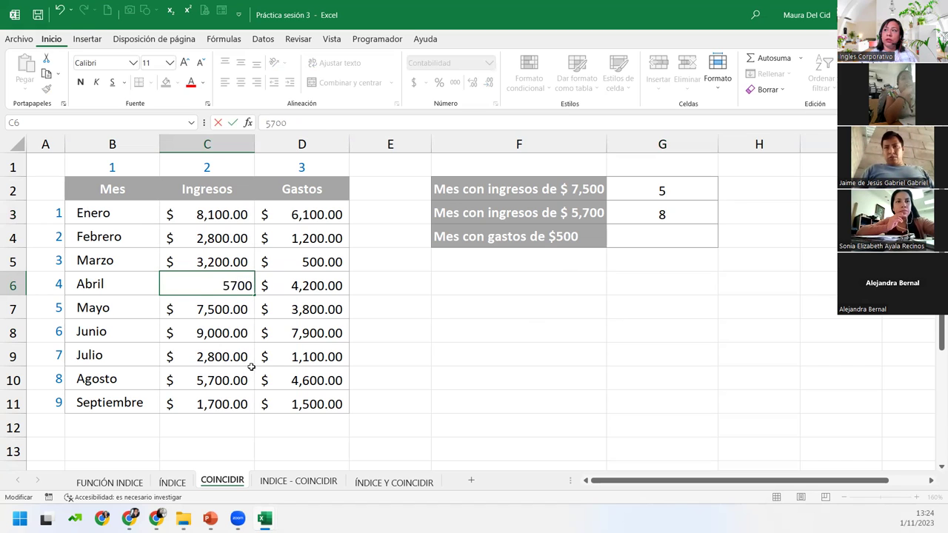
key(Return)
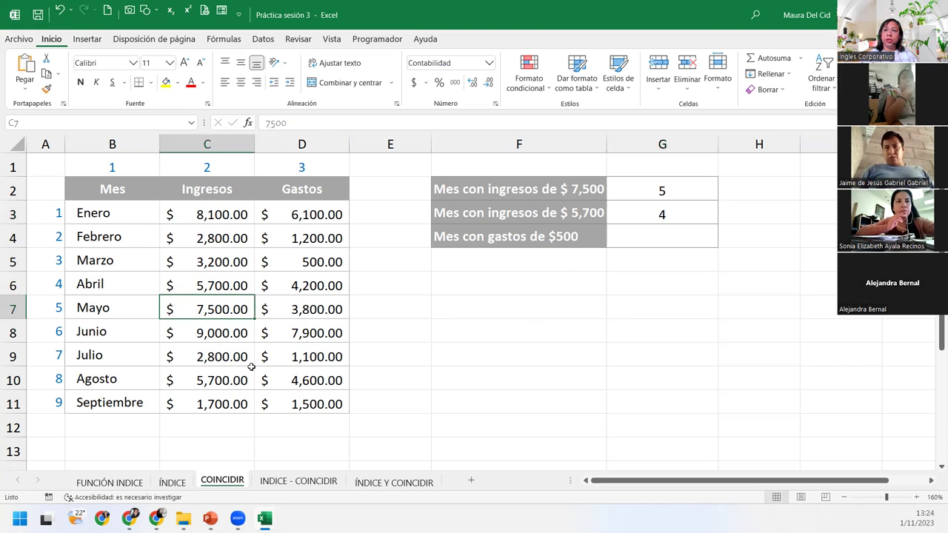
Compare G3 with the Abril and Agosto rows by highlighting A6:D6 and A10:D10, and undo the change to Abril's income
click(690, 210)
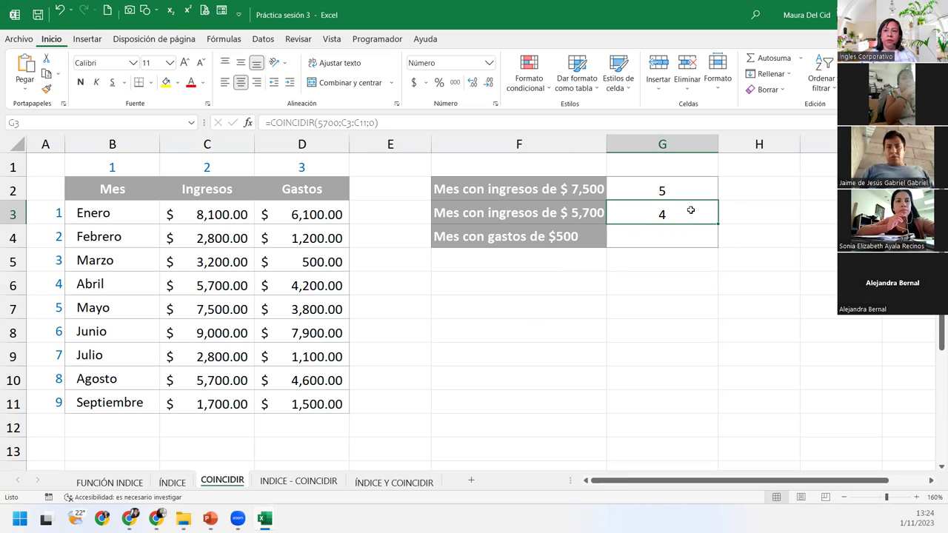
drag(36, 284, 304, 288)
ctrl+drag(49, 378, 313, 381)
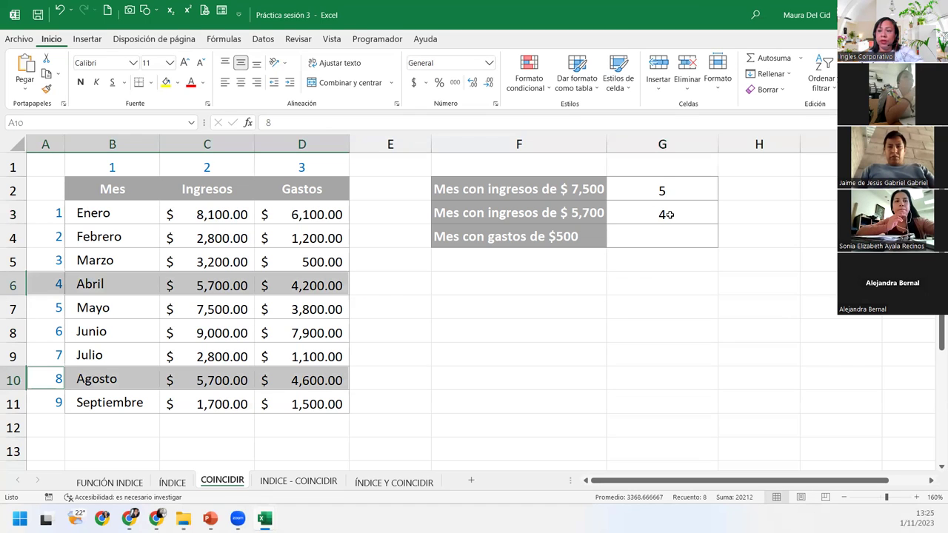
key(ctrl+z)
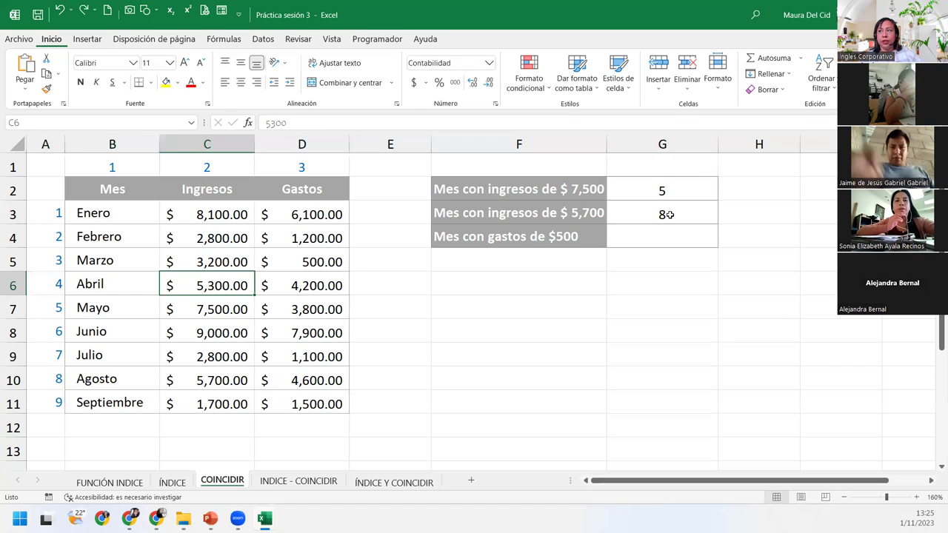
Open the COINCIDIR formula in G2 to review its lookup value, search range and match type, leaving it as it is
click(715, 228)
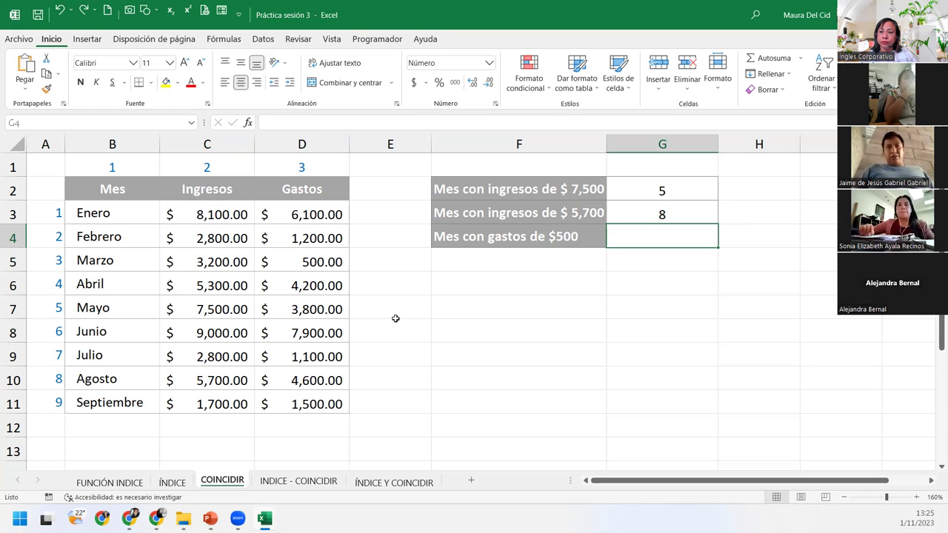
click(658, 190)
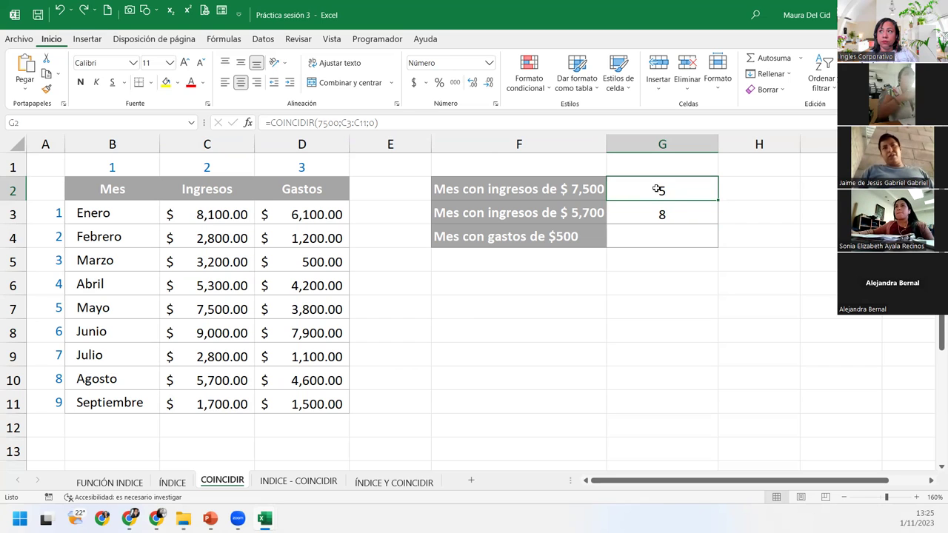
double_click(657, 189)
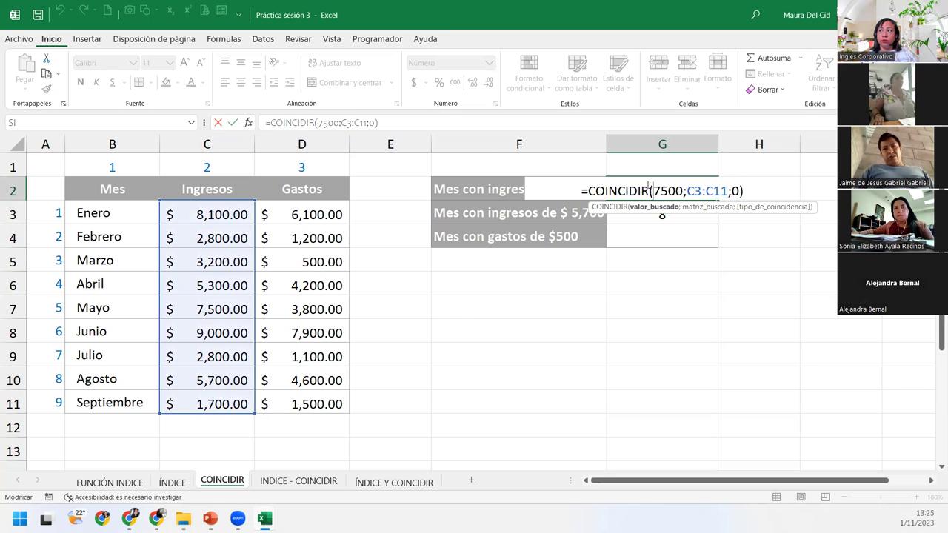
key(shift+Left)
key(shift+Left)
key(shift+Left)
key(shift+Left)
key(shift+Left)
key(shift+Left)
key(shift+Left)
key(shift+Left)
key(shift+Left)
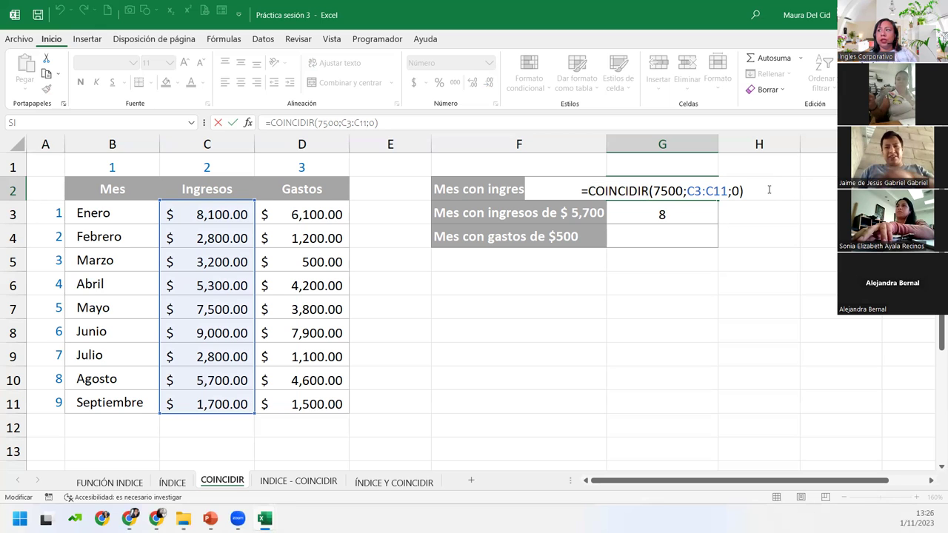
key(Return)
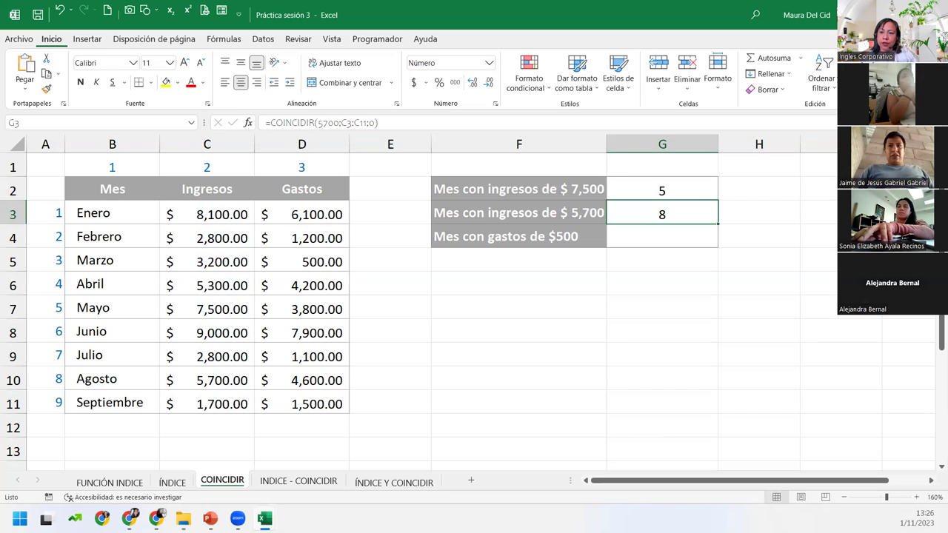
Replace Agosto's Ingresos amount in C10 with the formula =3000+2700 to test COINCIDIR against a calculated value
click(627, 236)
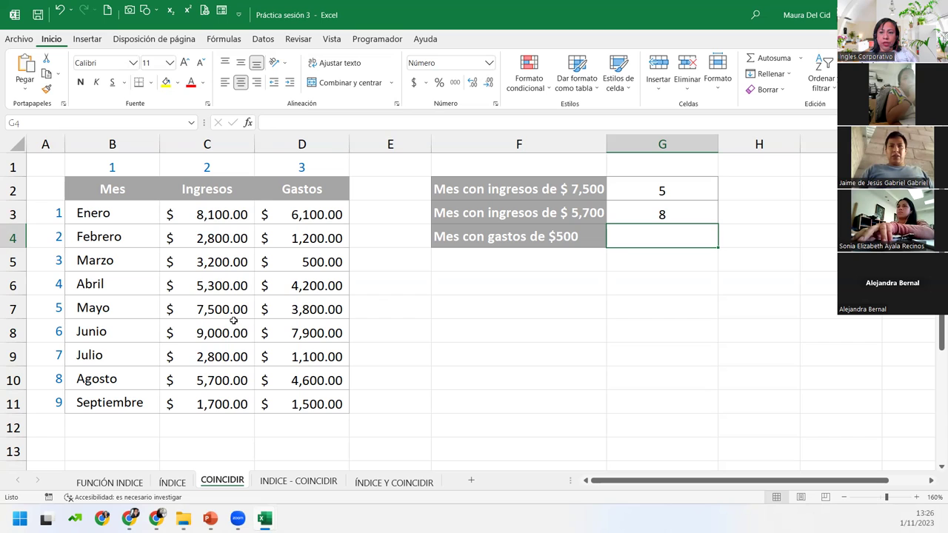
click(225, 375)
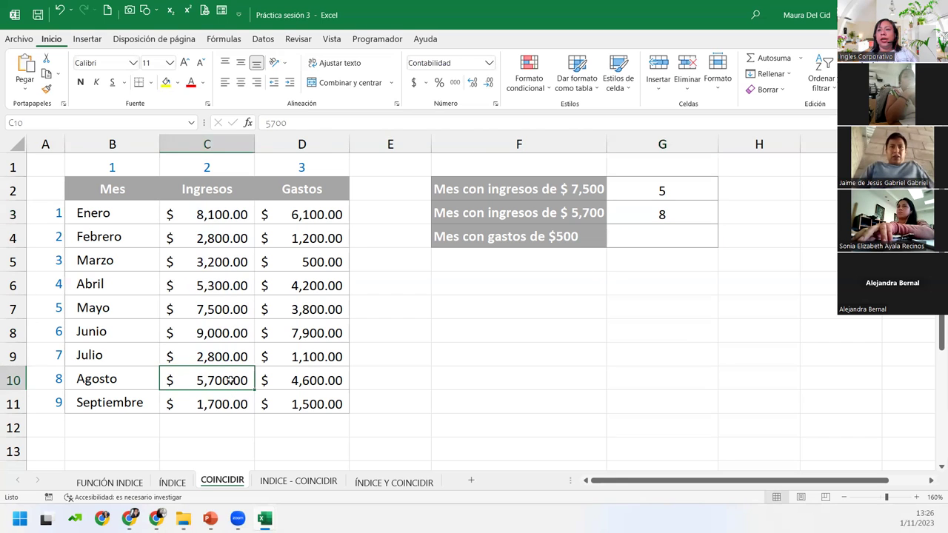
text(=)
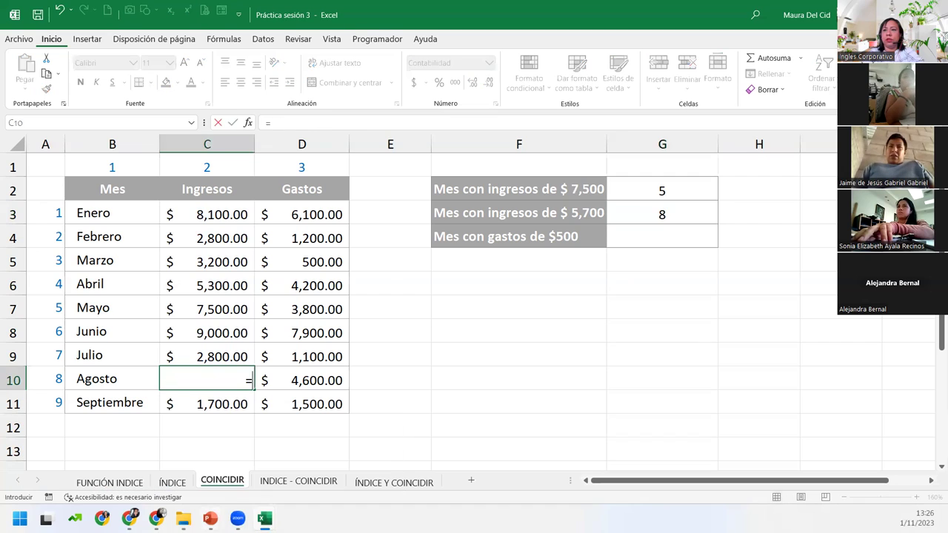
text(30)
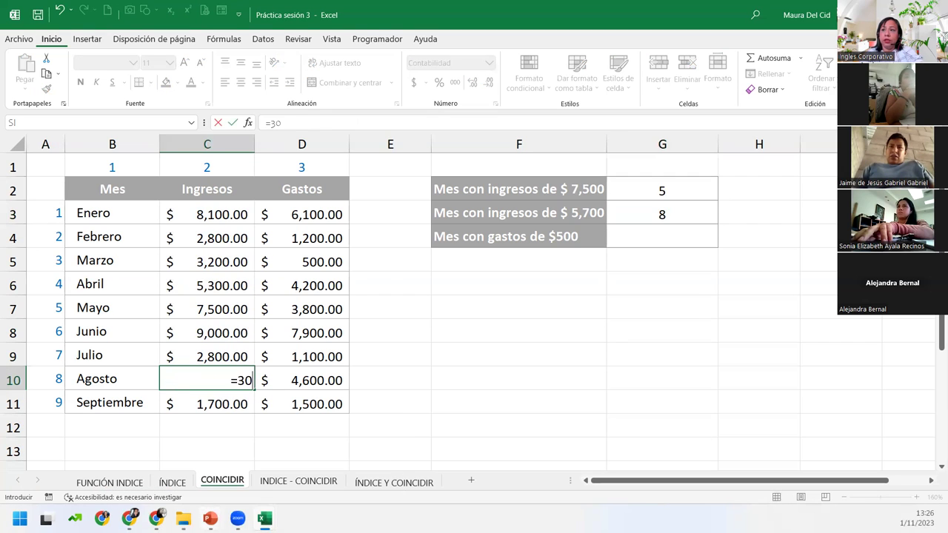
text(00+)
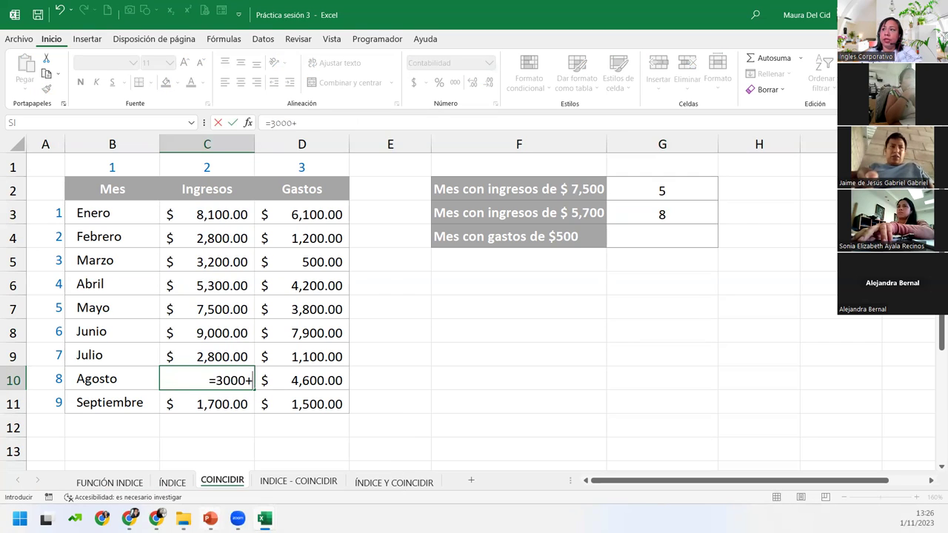
text(2700)
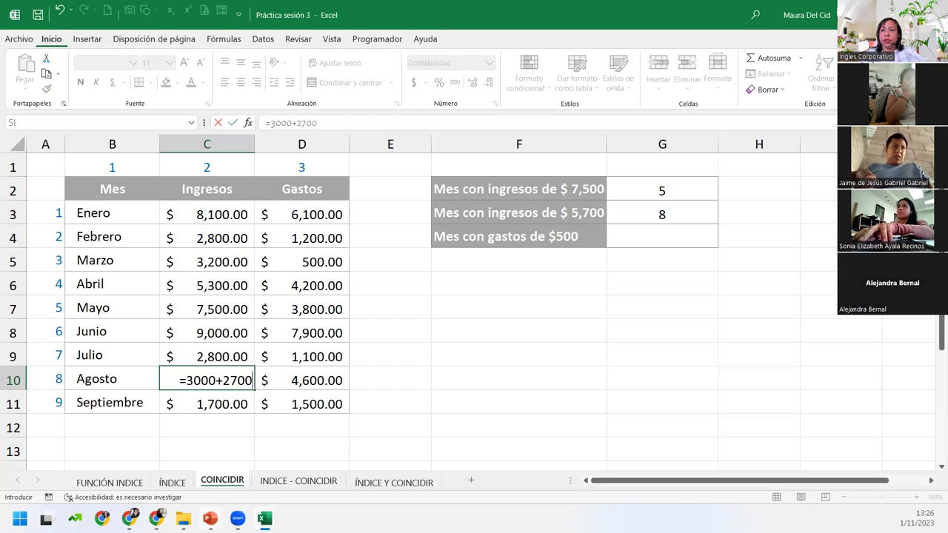
key(Return)
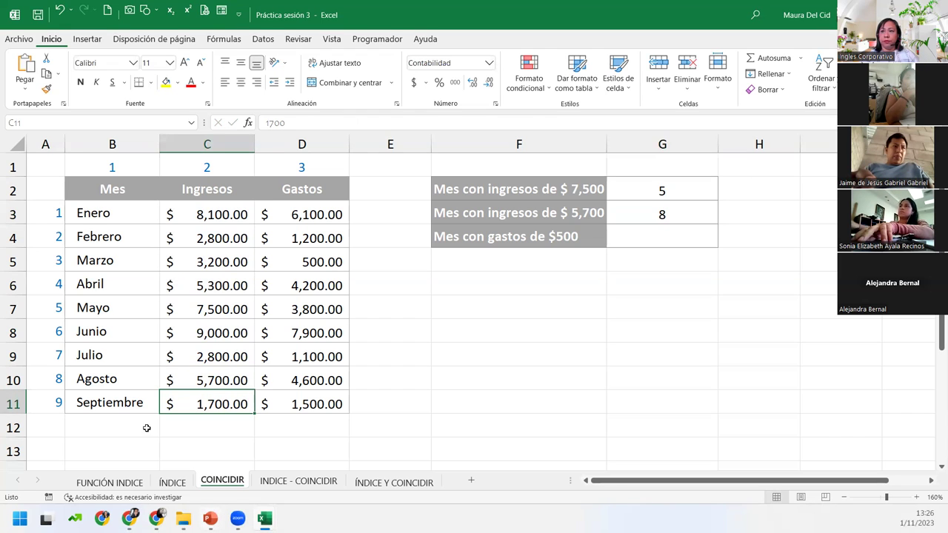
Check the G3 formula against the calculated Agosto income, and undo the formula entry in C10
click(671, 208)
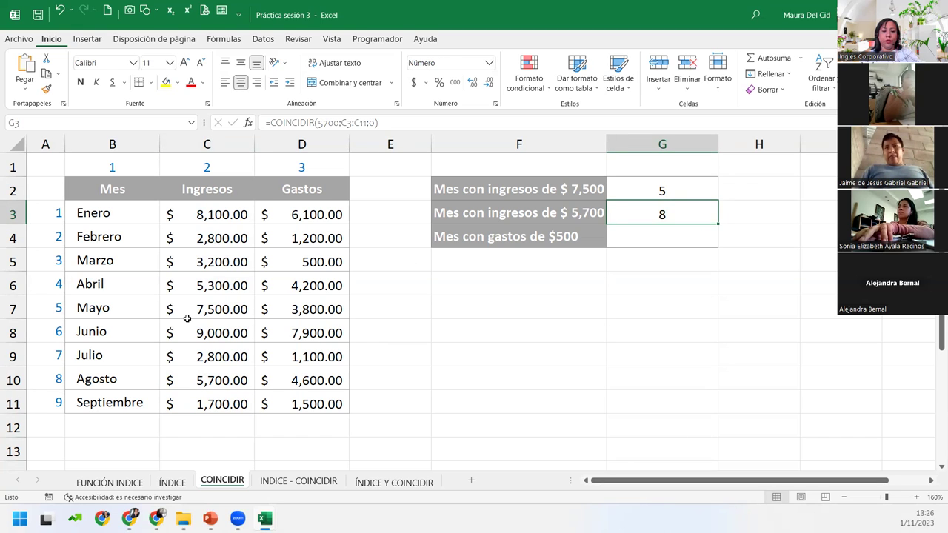
key(Left)
key(Left)
key(Left)
key(Left)
key(Down)
key(Down)
key(Down)
key(Down)
key(Down)
key(Down)
key(Down)
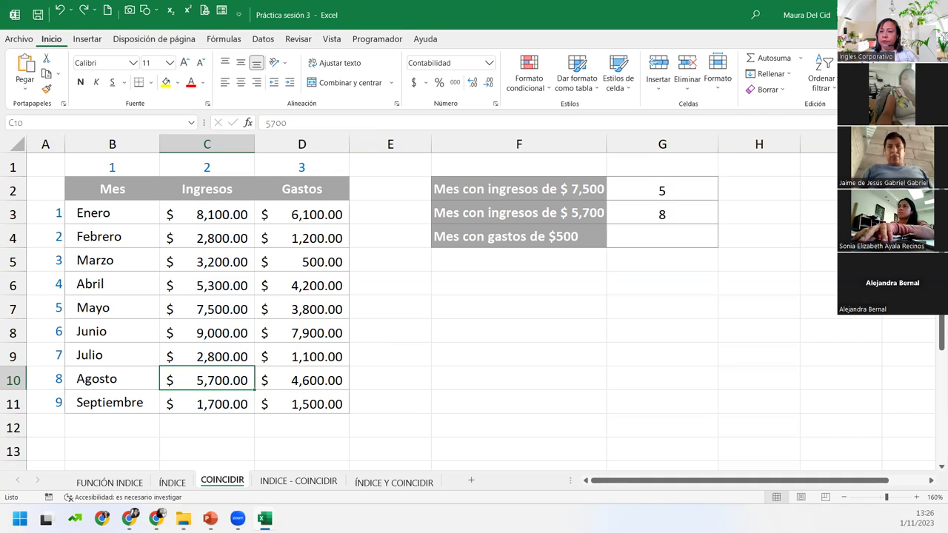
Enter =COINCIDIR(500;D3:D11;0) in G4 to find the position of the month with expenses of 500
click(667, 235)
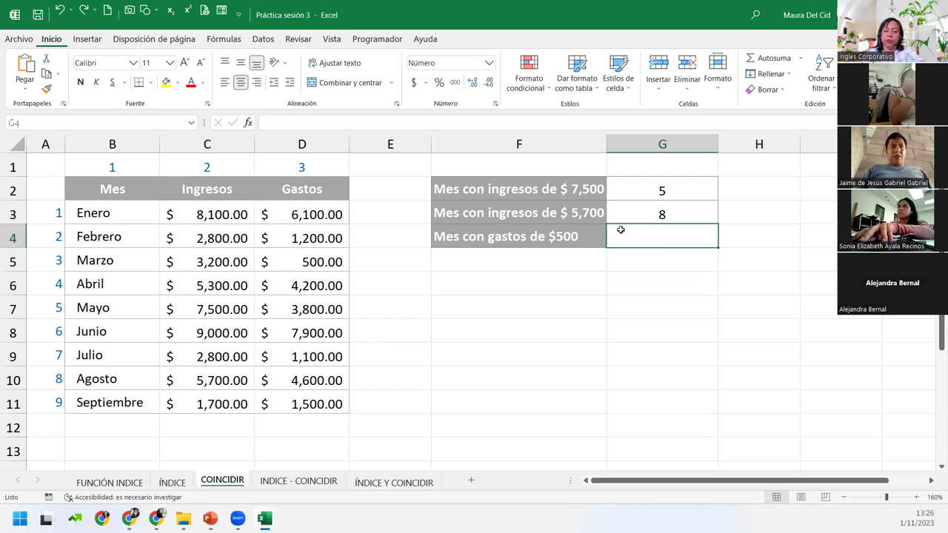
text(=coi)
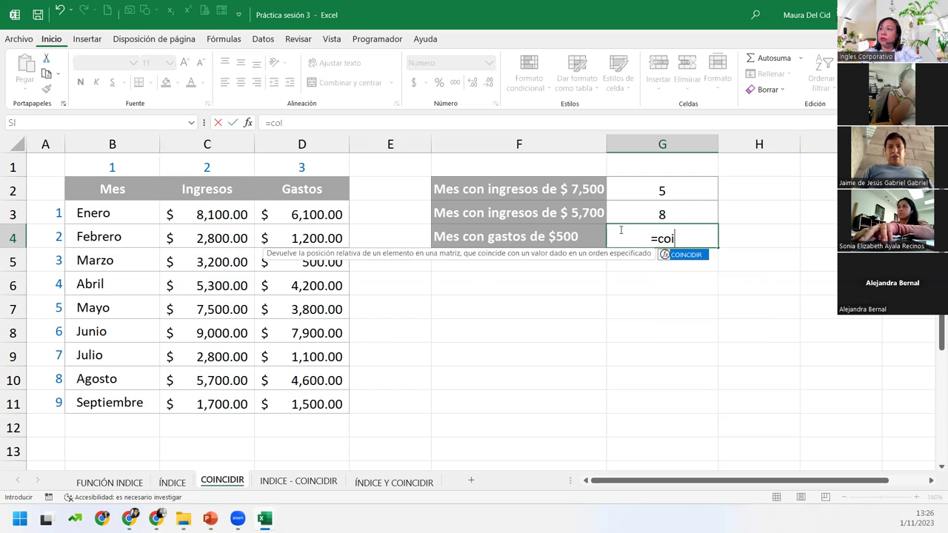
key(Tab)
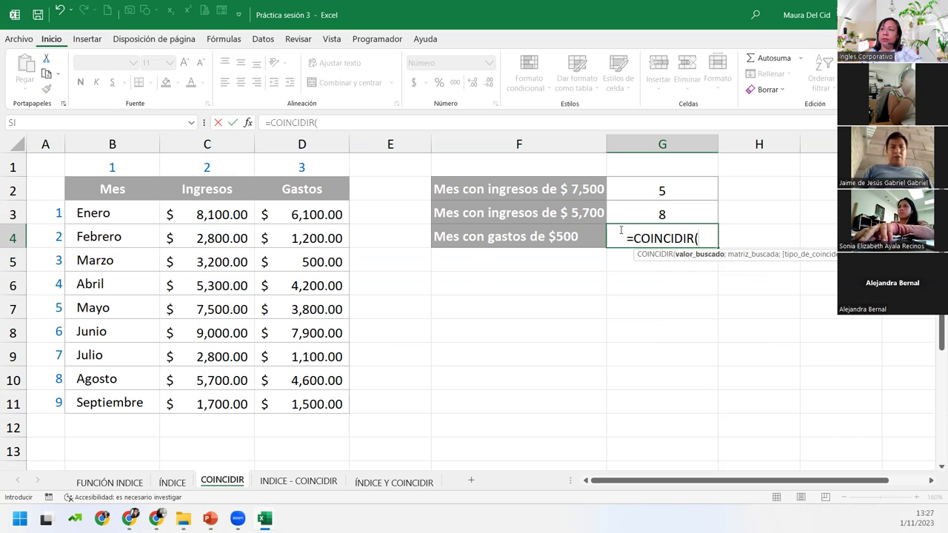
text(500;)
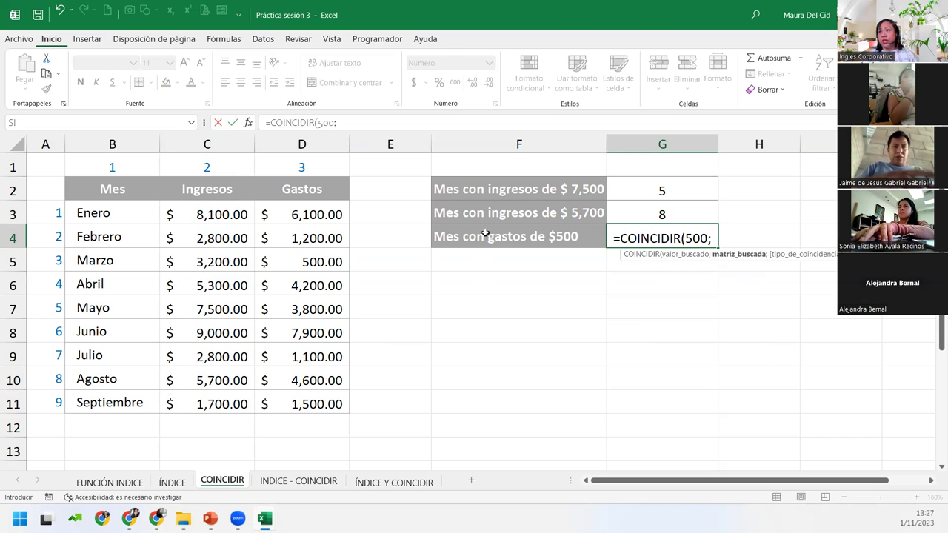
drag(303, 206, 305, 397)
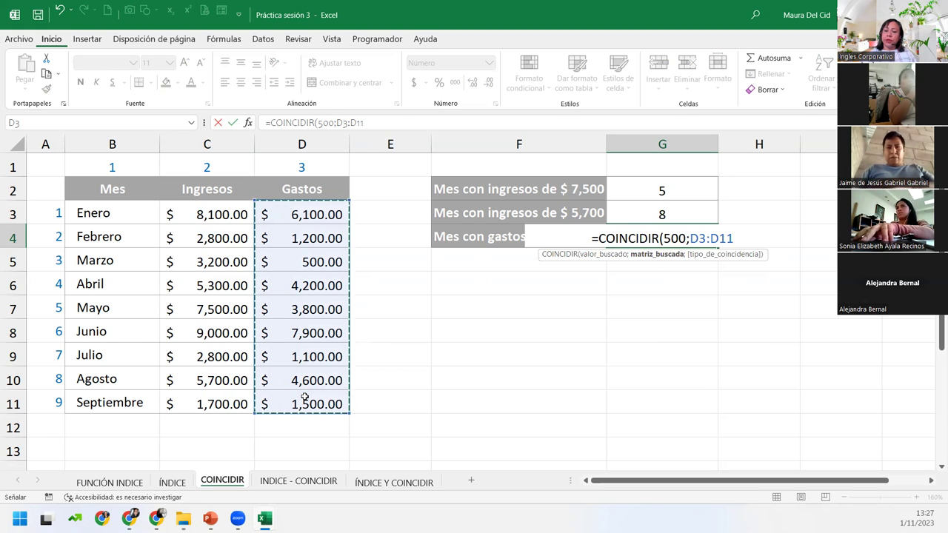
text(;0)
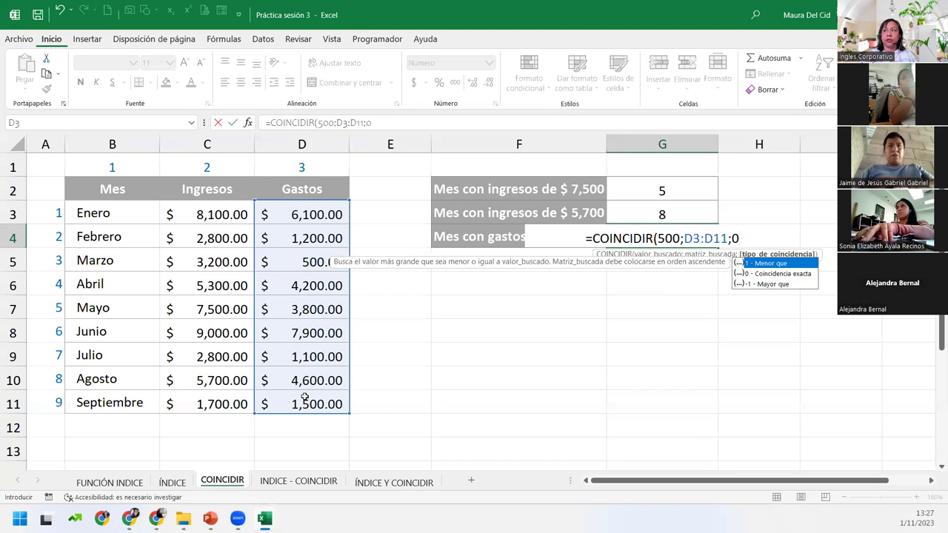
text())
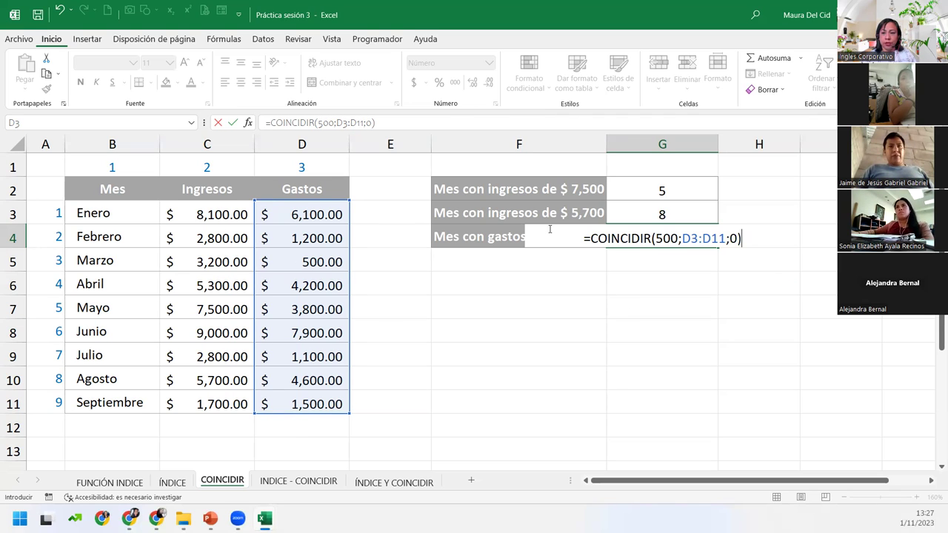
click(763, 242)
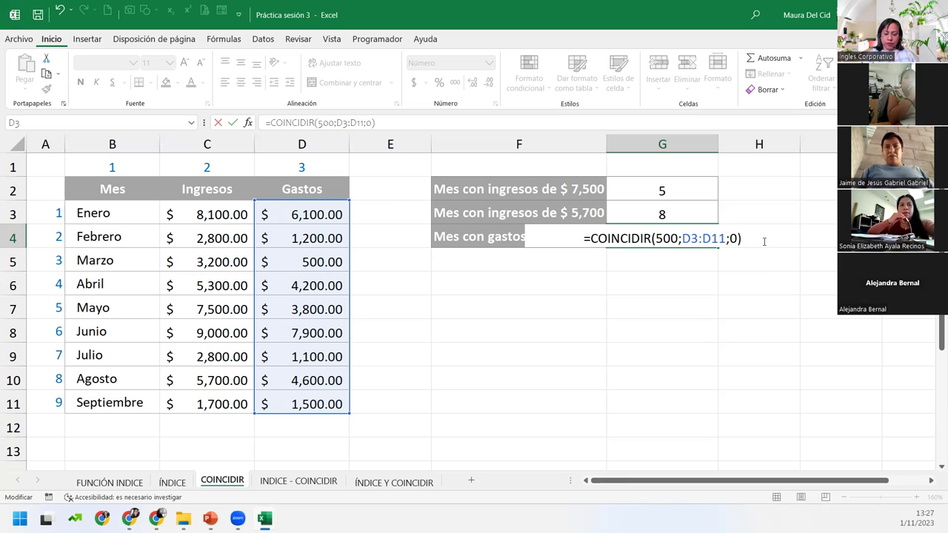
key(Return)
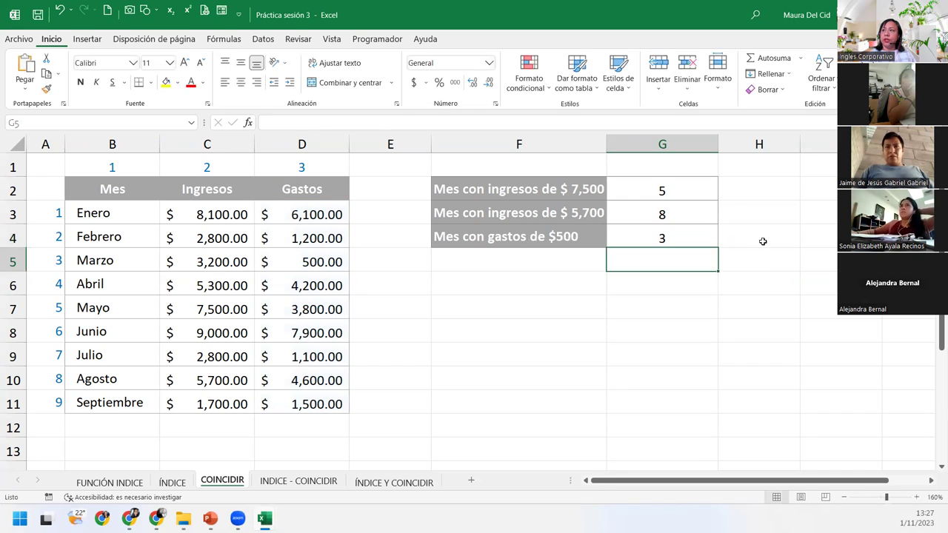
Check the G4 formula by highlighting the Marzo row A5:D5 and the Gastos cells from the header down to the 500 amount
click(294, 258)
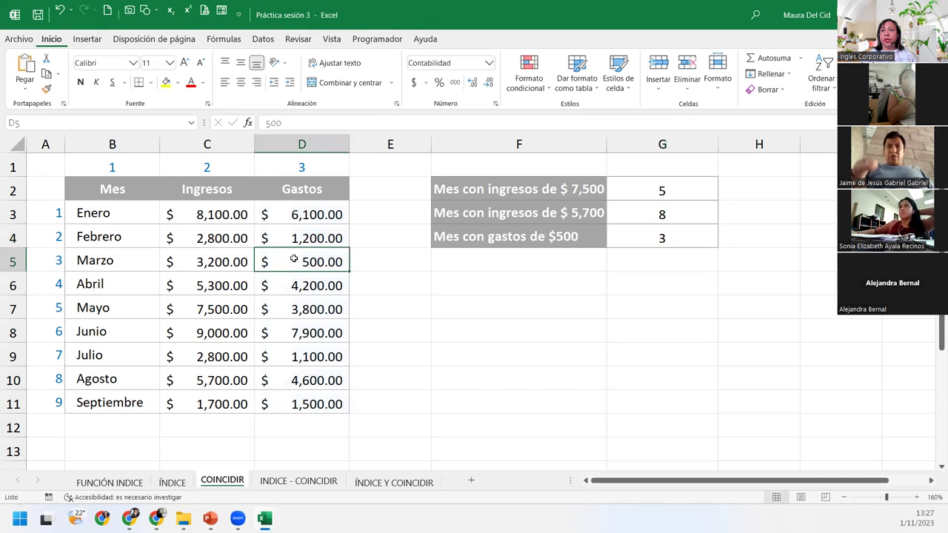
drag(56, 258, 250, 262)
ctrl+click(295, 262)
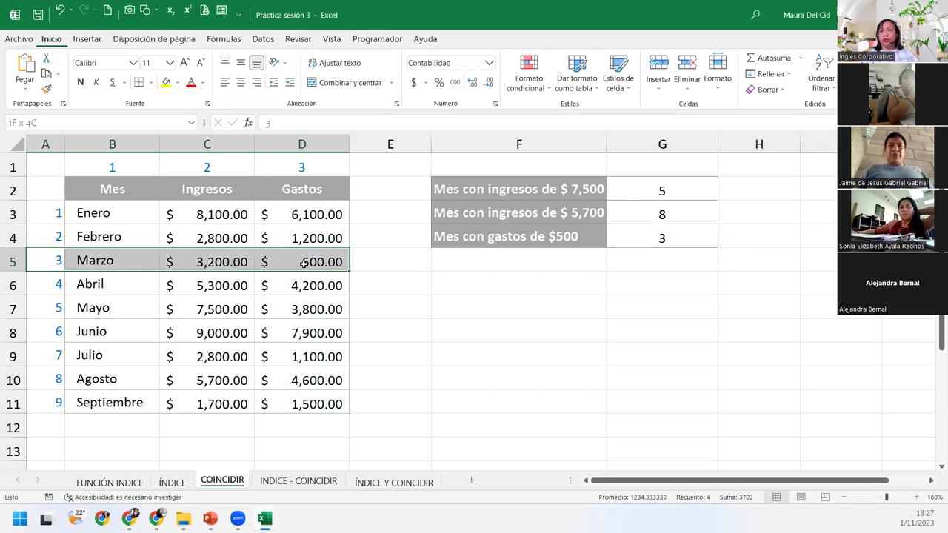
drag(292, 190, 294, 261)
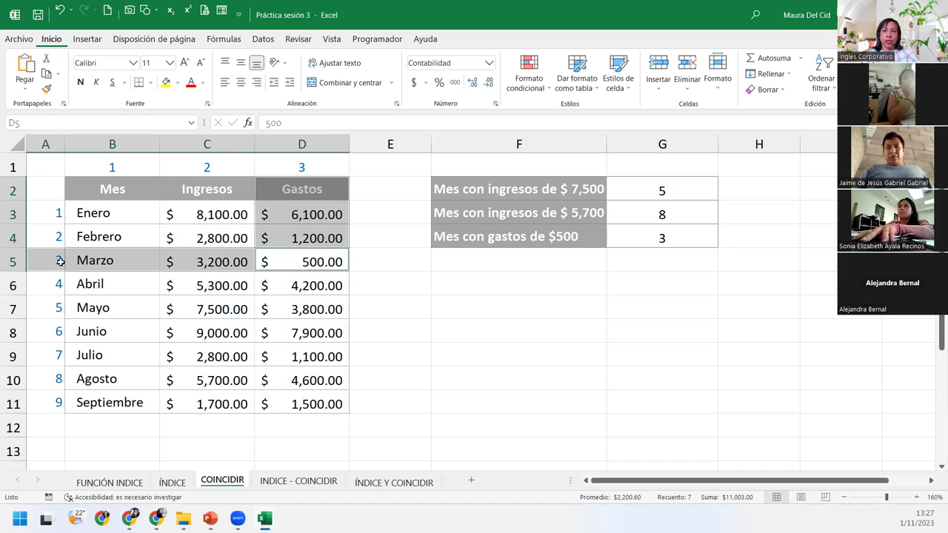
click(359, 262)
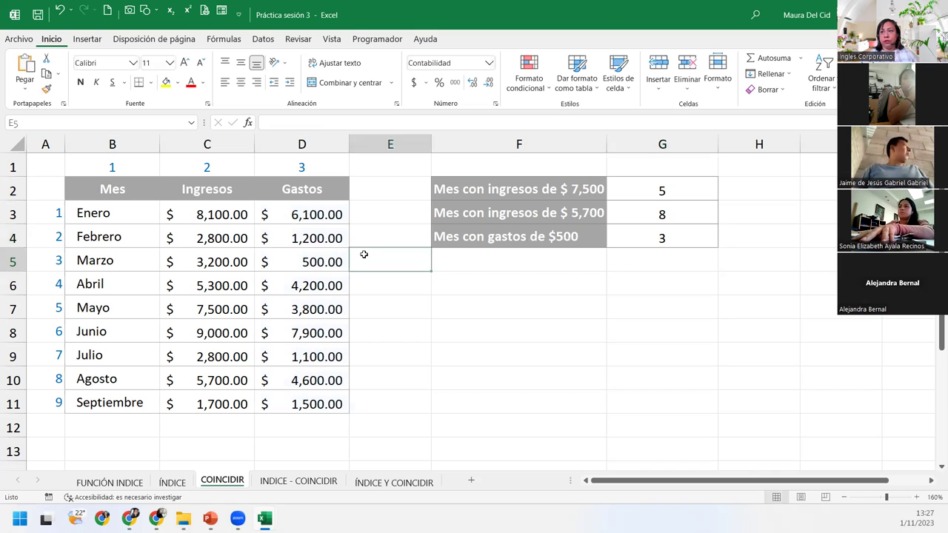
Review the COINCIDIR formulas in G4, G3 and G2 one after another
click(662, 238)
click(662, 216)
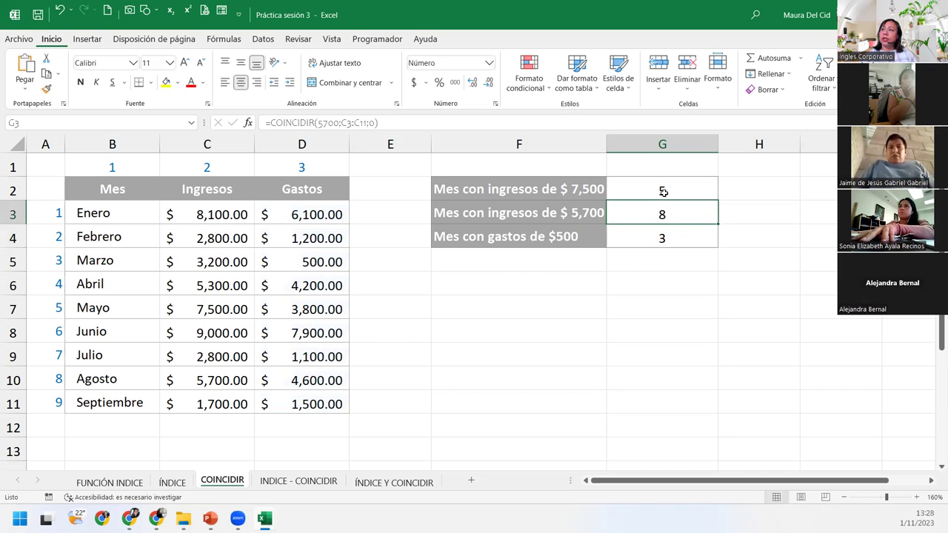
click(667, 191)
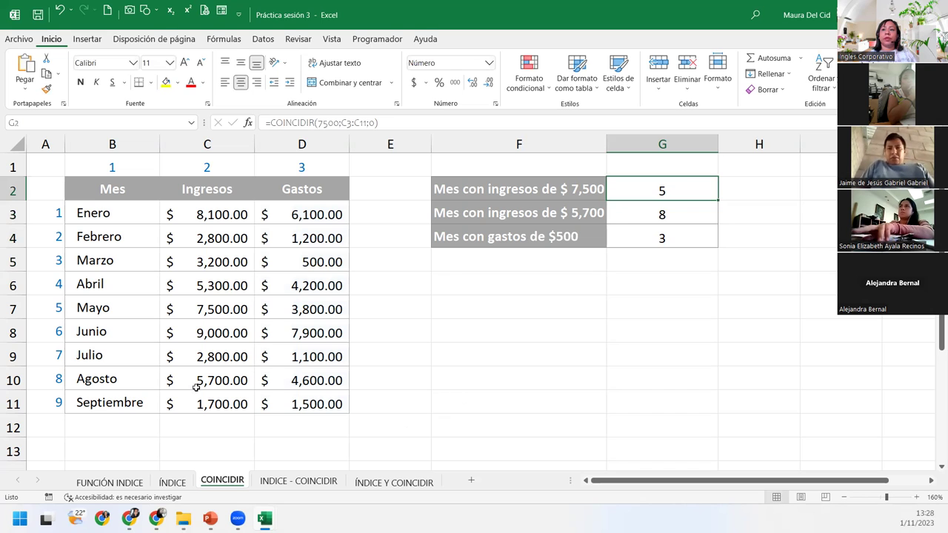
On the INDICE - COINCIDIR sheet, name the month cells B4:B15 Meses
click(307, 484)
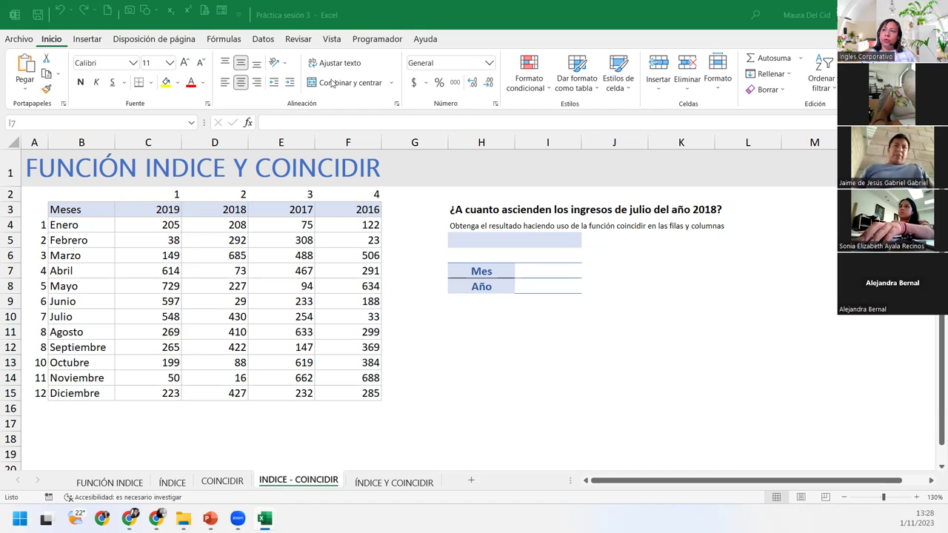
click(481, 239)
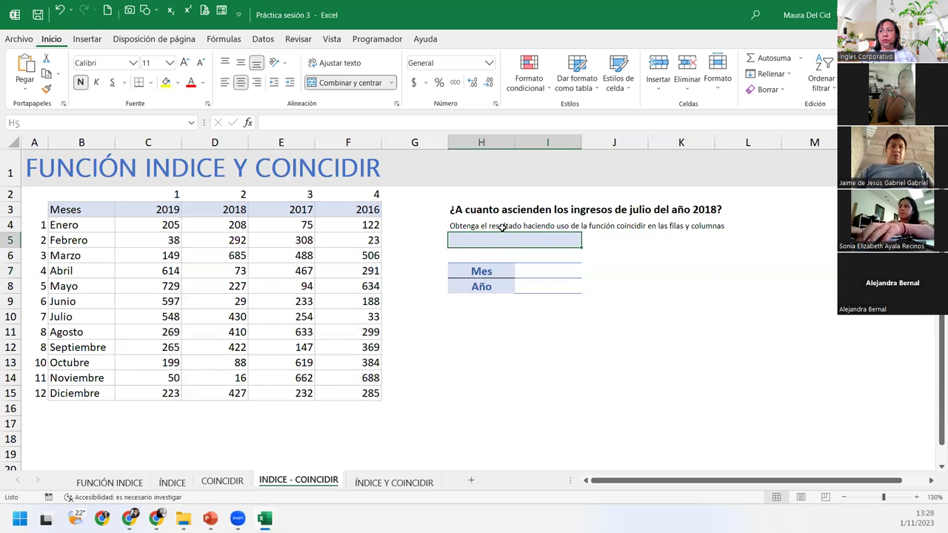
click(533, 271)
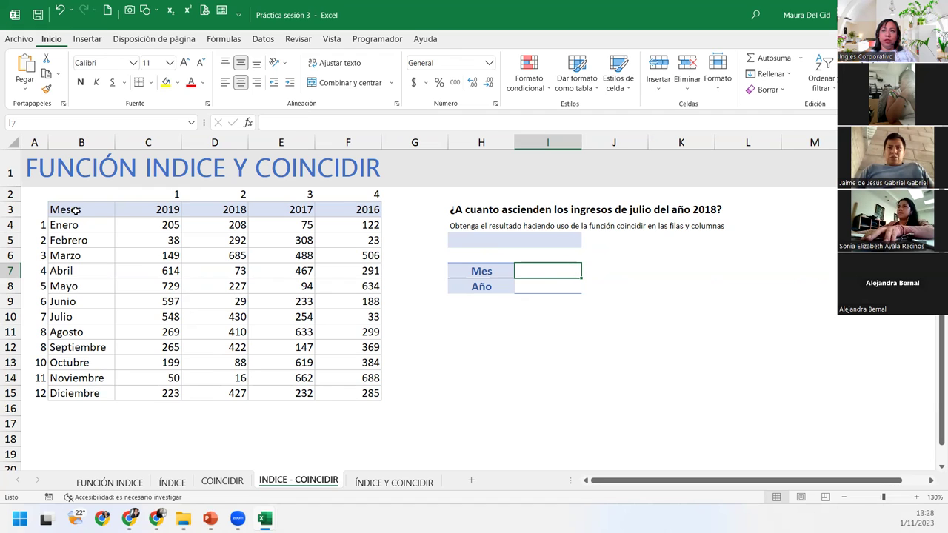
drag(79, 225, 91, 394)
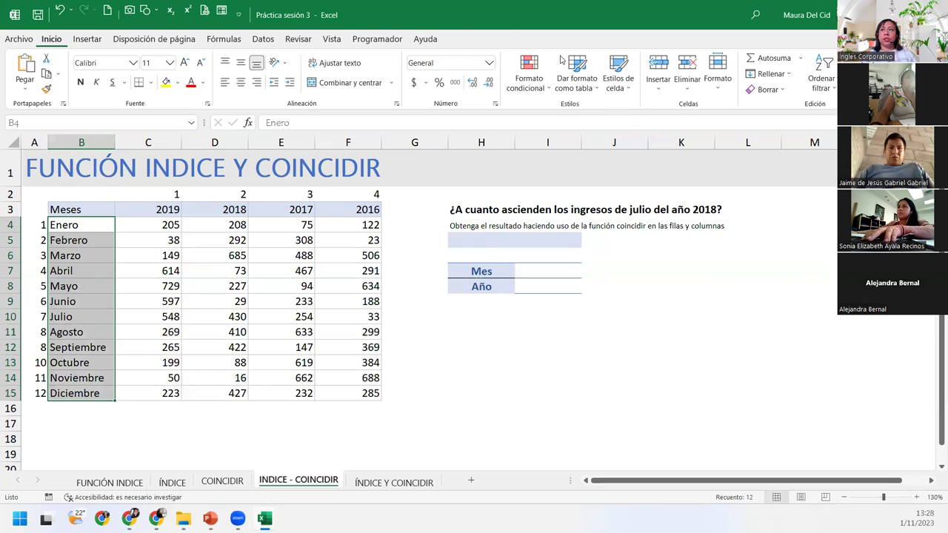
click(61, 125)
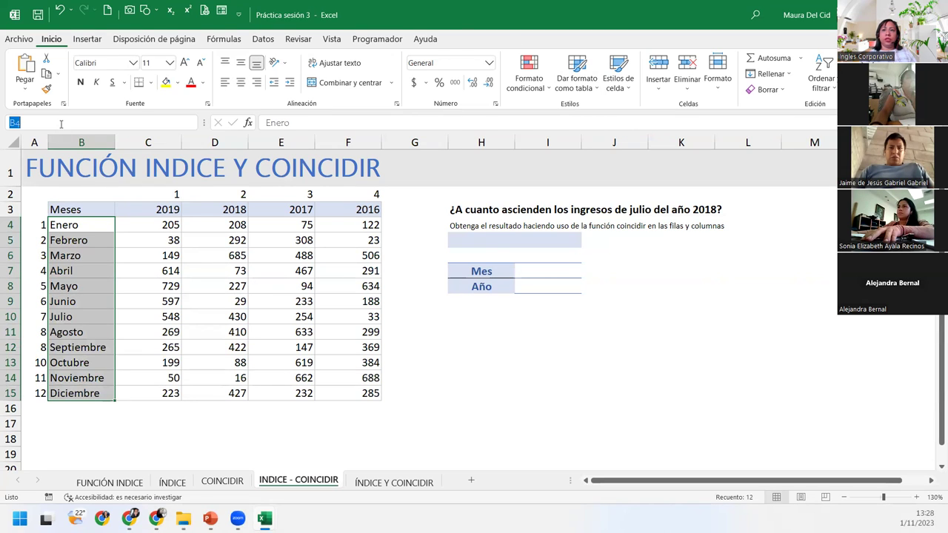
text(Meses)
key(Return)
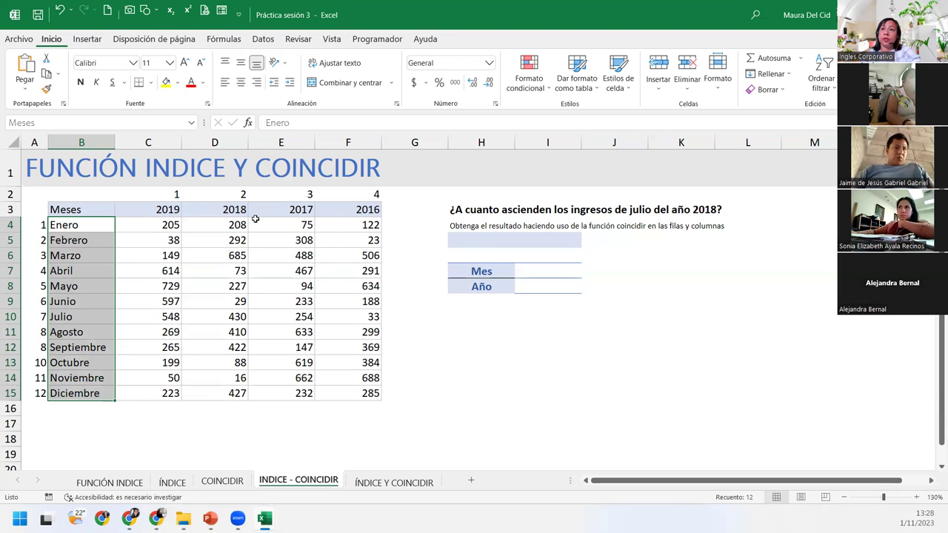
Name the year header cells C3:F3 Años
click(148, 209)
drag(197, 207, 363, 209)
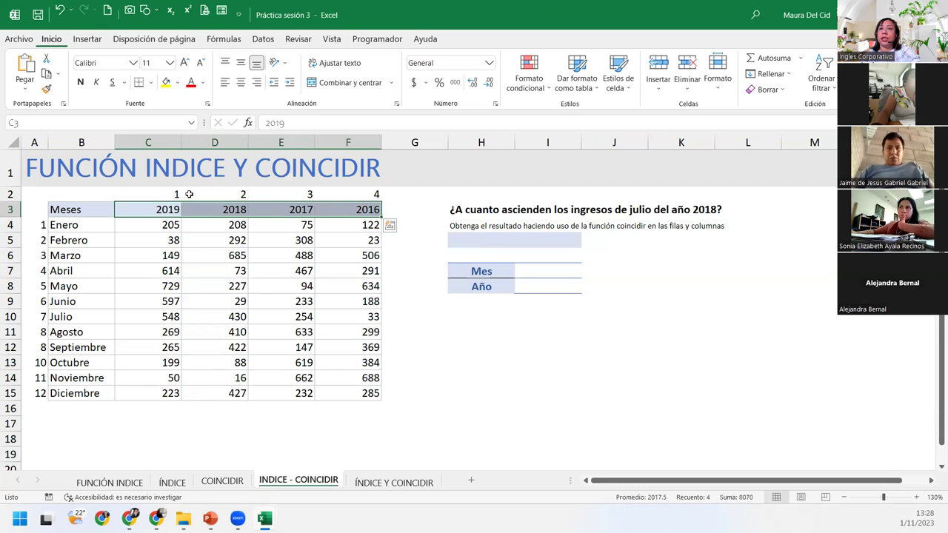
click(59, 123)
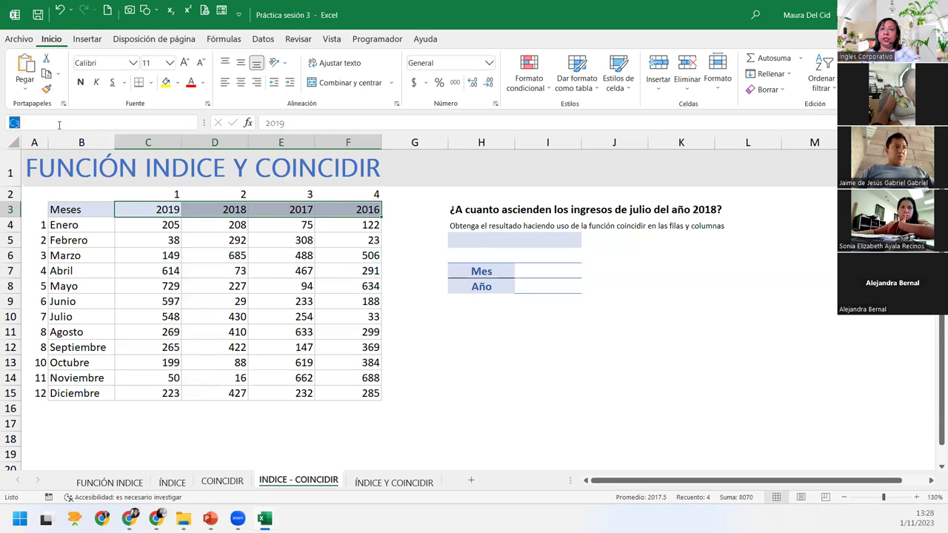
text(Años)
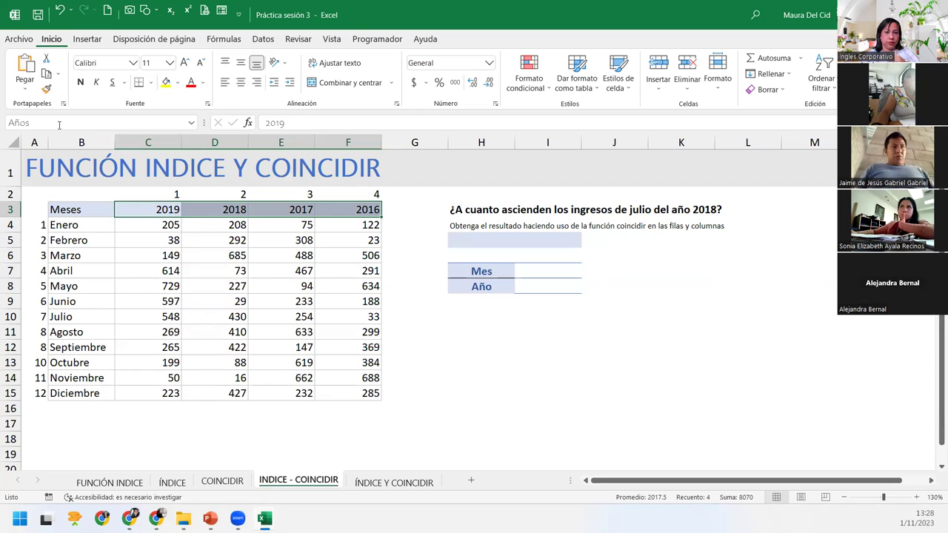
Add list data validation to the Mes cell I7 with the Meses range as source, and check its list of options
click(536, 275)
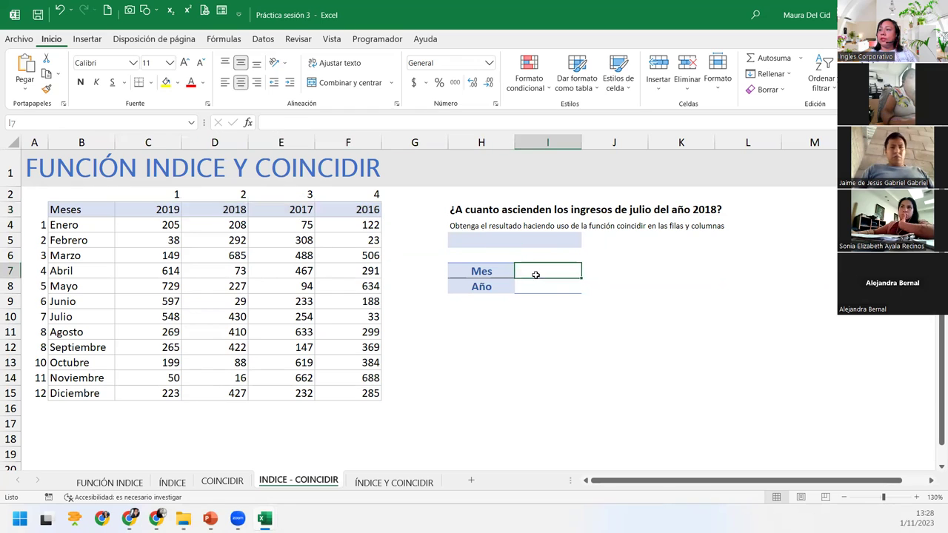
click(263, 39)
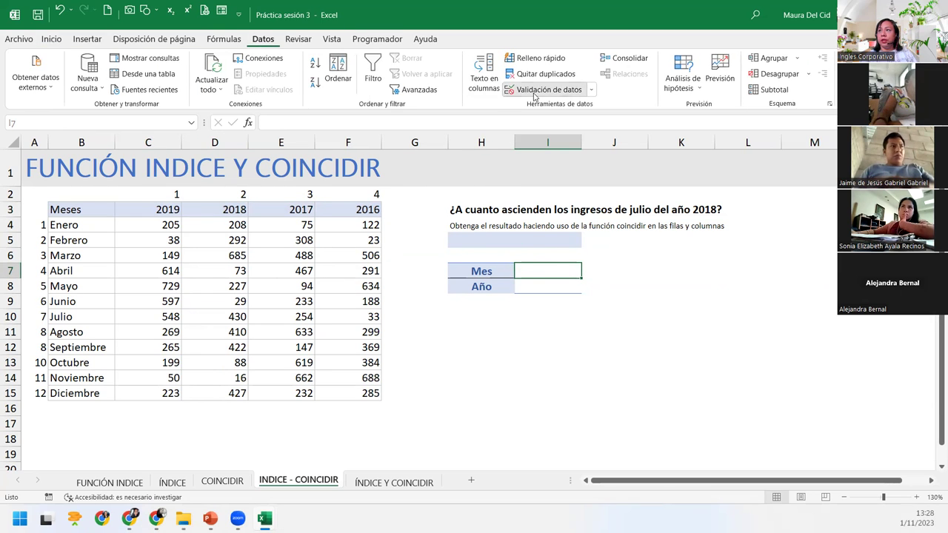
click(548, 89)
click(586, 232)
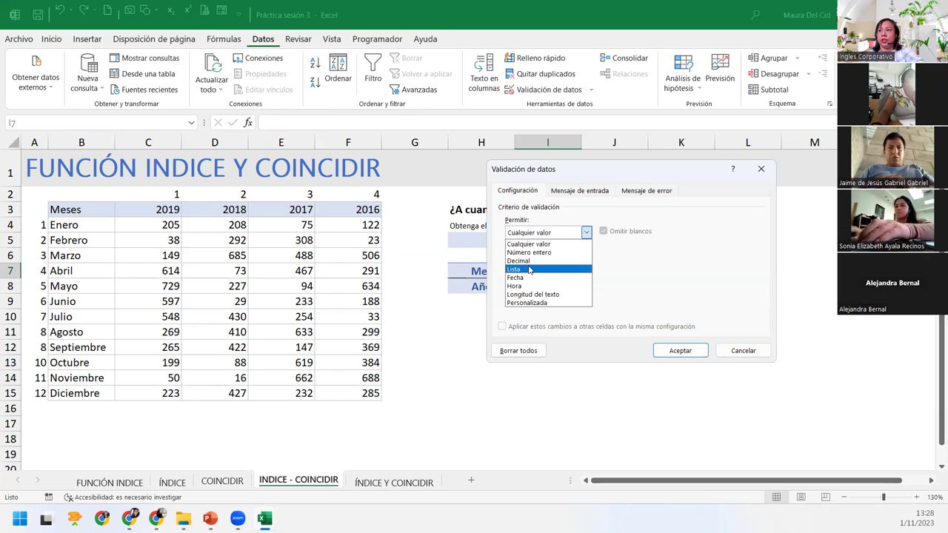
click(533, 264)
click(548, 285)
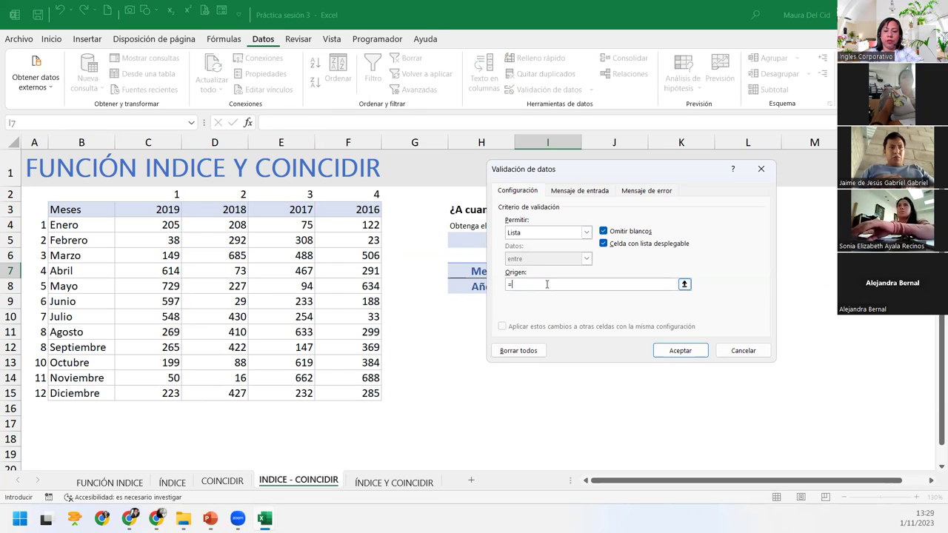
key(Return)
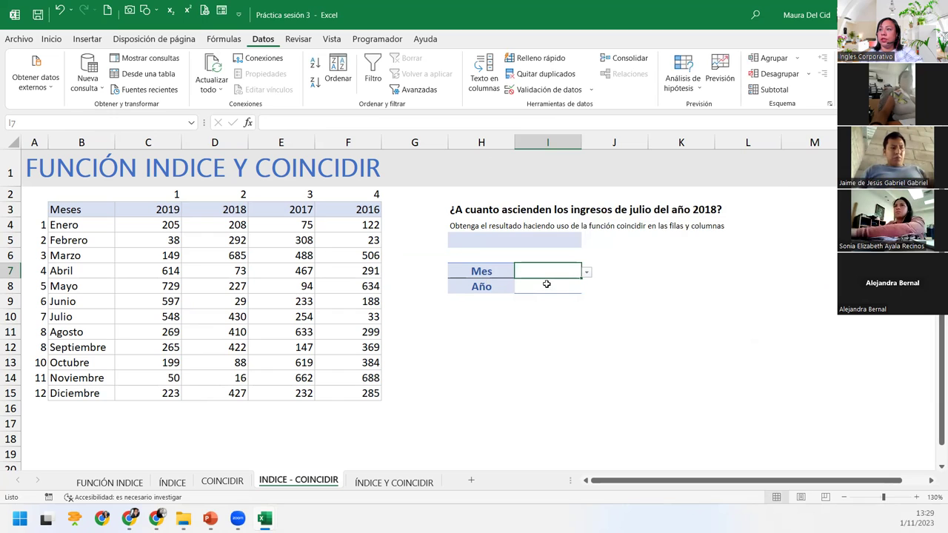
click(592, 272)
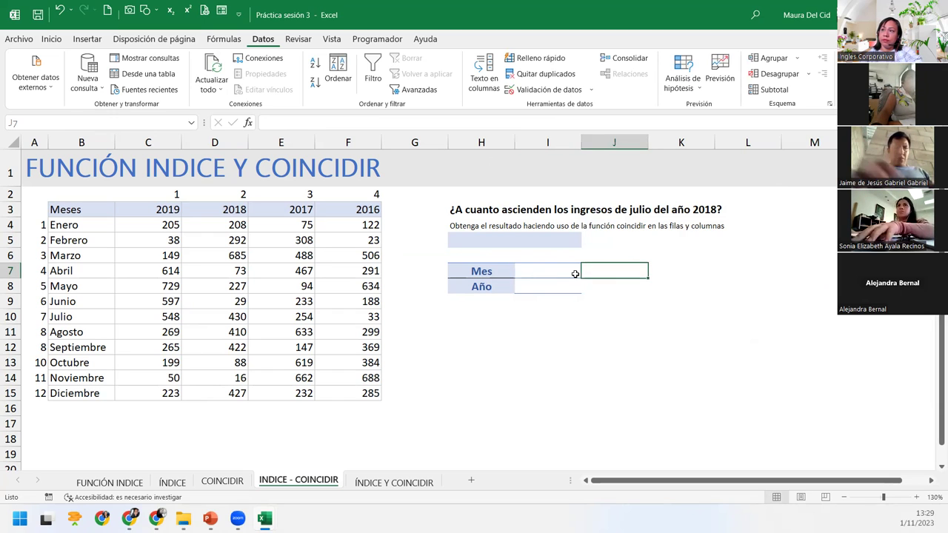
click(574, 274)
click(586, 273)
click(586, 274)
Add list data validation to the Año cell I8 with =Años as source, and check its list of options
click(539, 284)
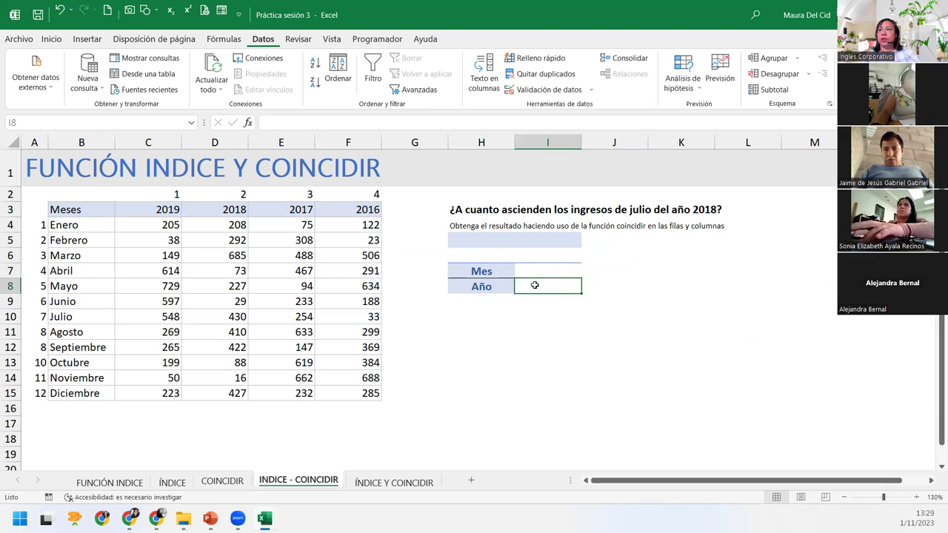
click(544, 89)
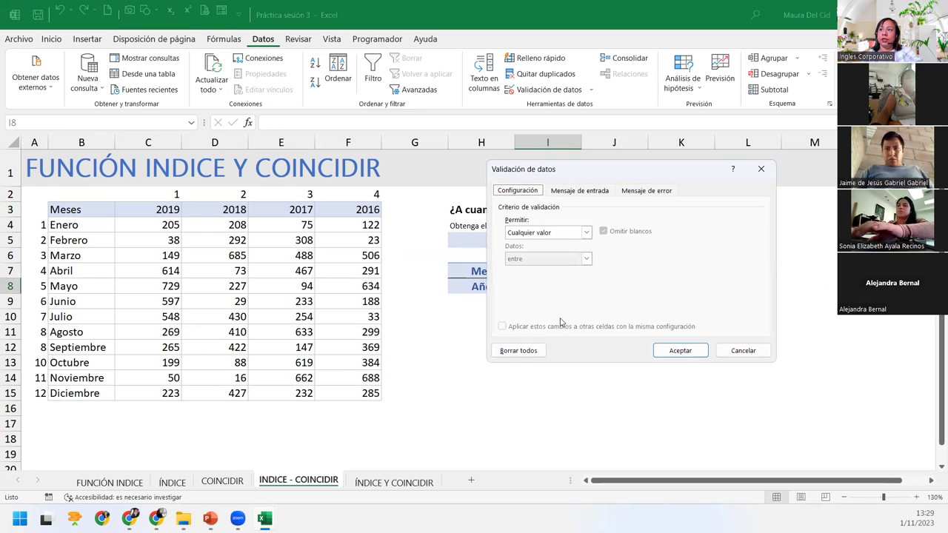
click(561, 234)
click(552, 268)
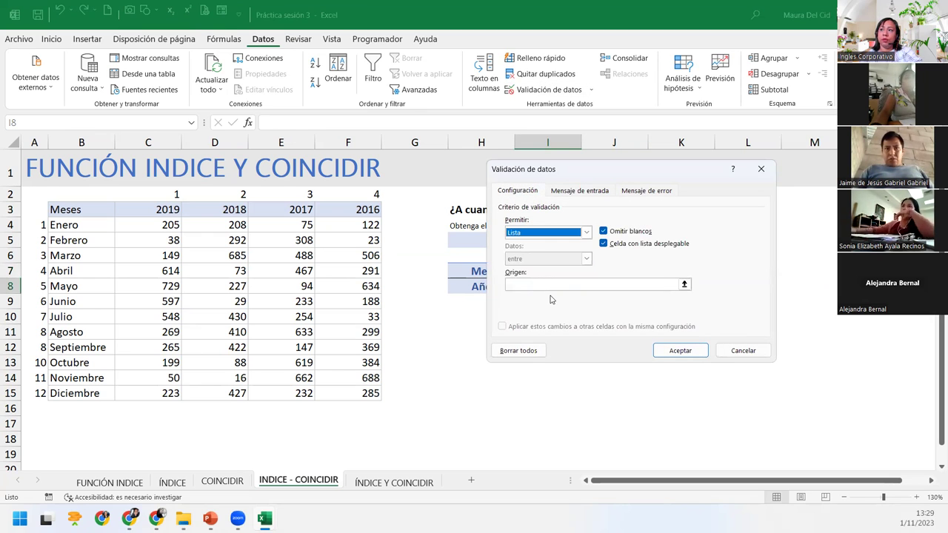
click(550, 284)
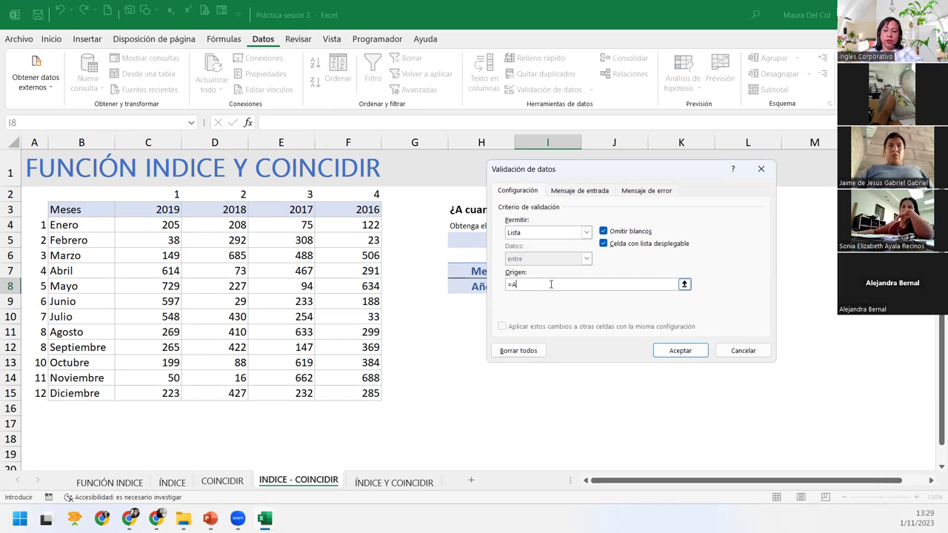
key(Return)
click(586, 288)
click(587, 287)
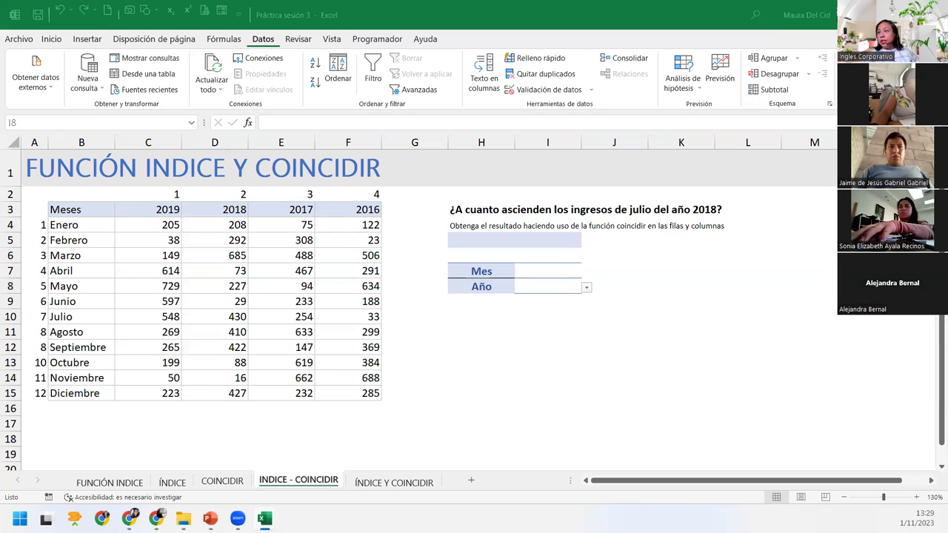
Choose Julio as the Mes in I7 and 2018 as the Año in I8
click(566, 270)
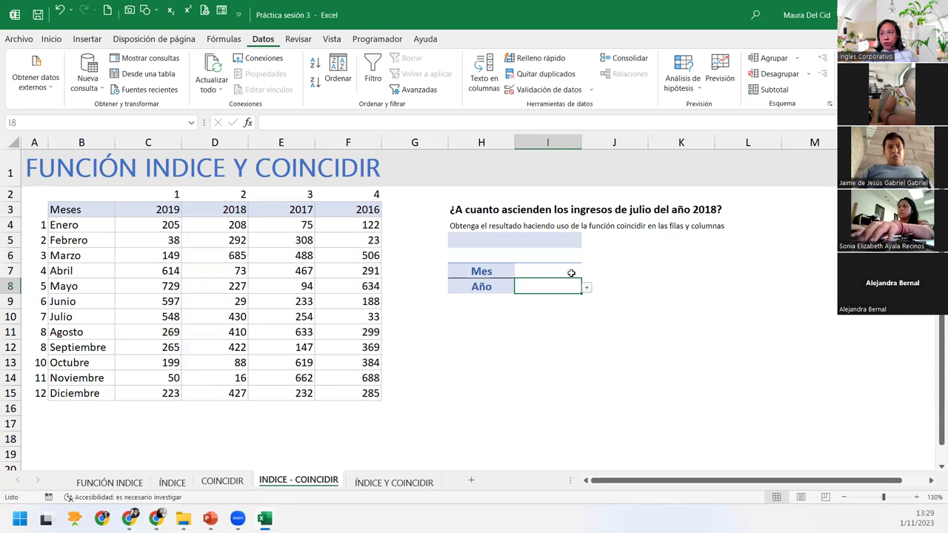
click(572, 273)
click(586, 273)
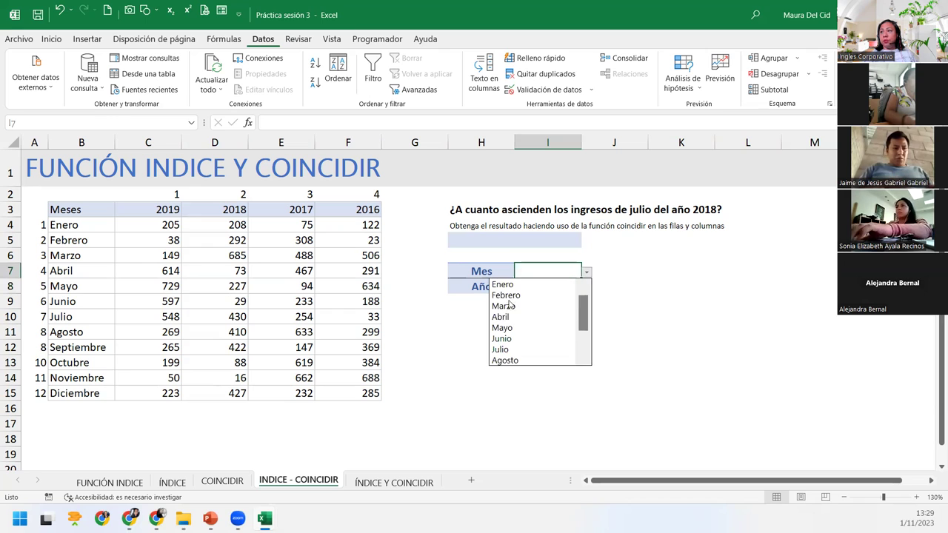
click(515, 342)
click(536, 293)
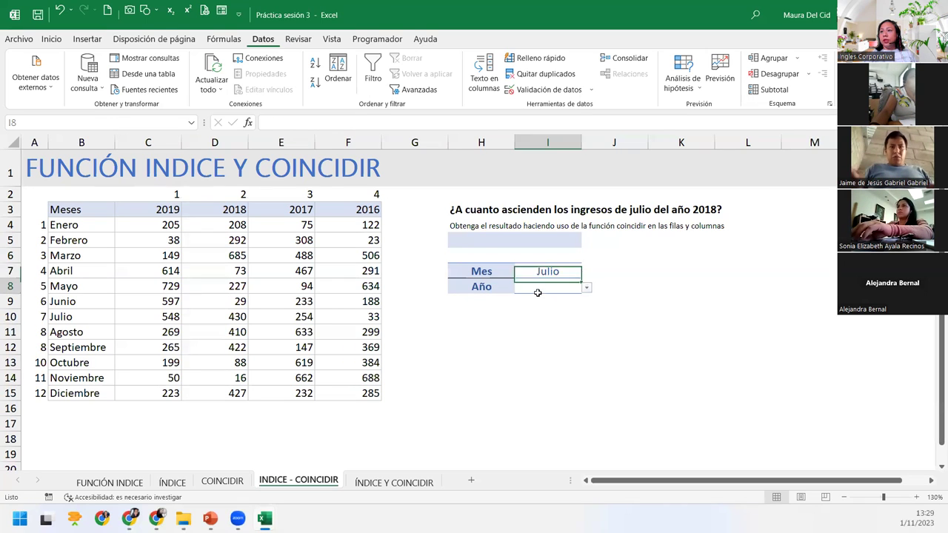
click(586, 290)
click(575, 290)
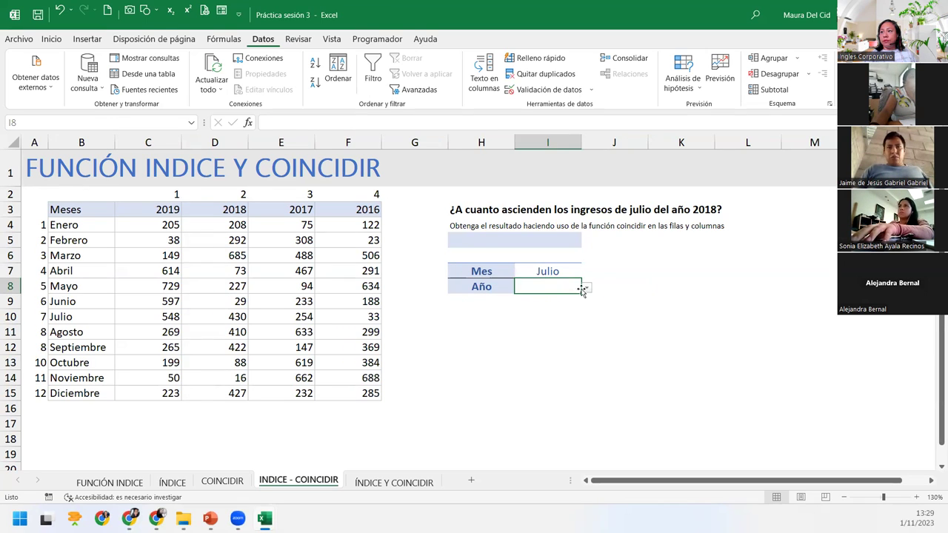
click(586, 288)
click(552, 311)
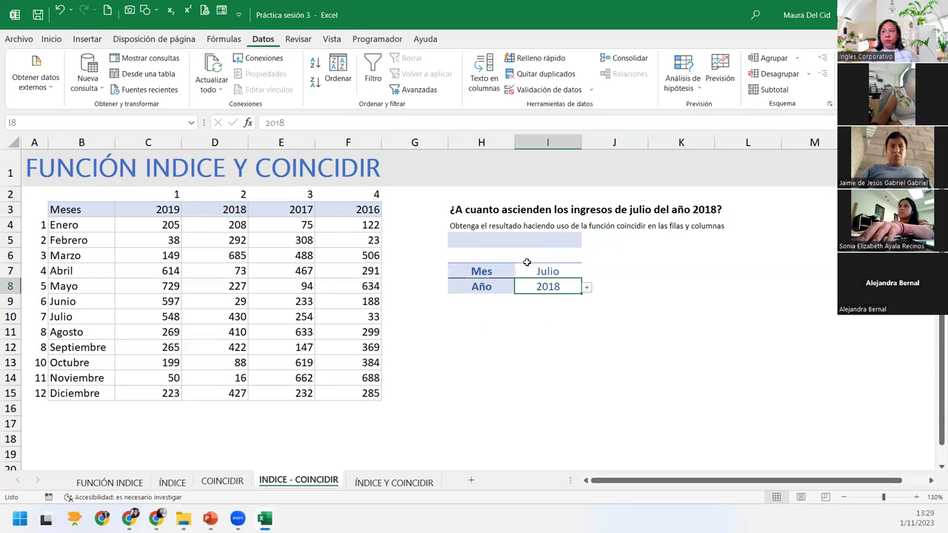
Start an INDICE formula in the merged result cell H5 with C4:F15 as its matrix argument
click(524, 240)
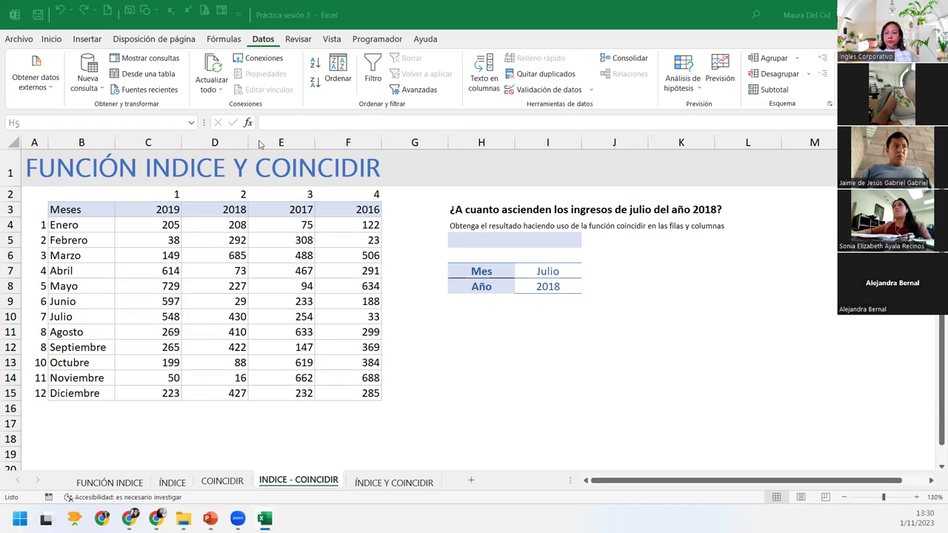
click(542, 235)
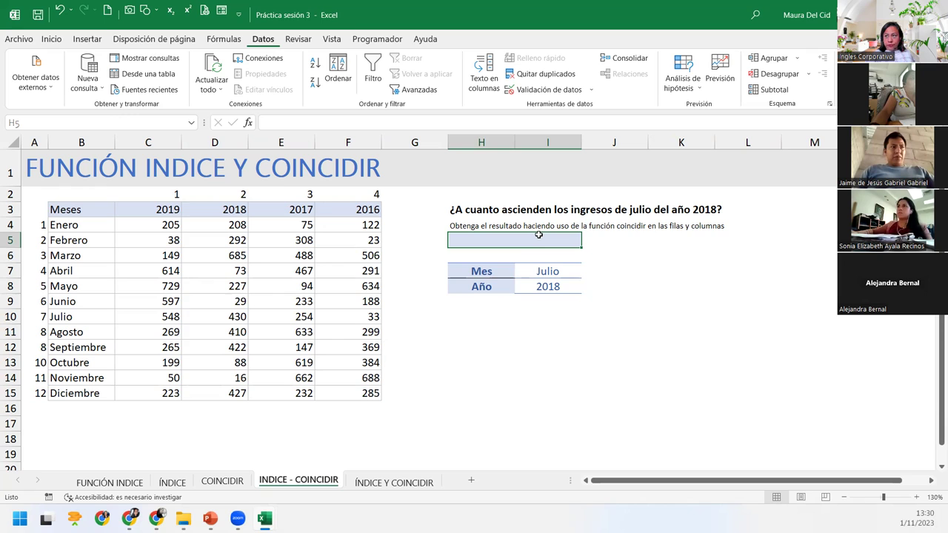
text(=indi)
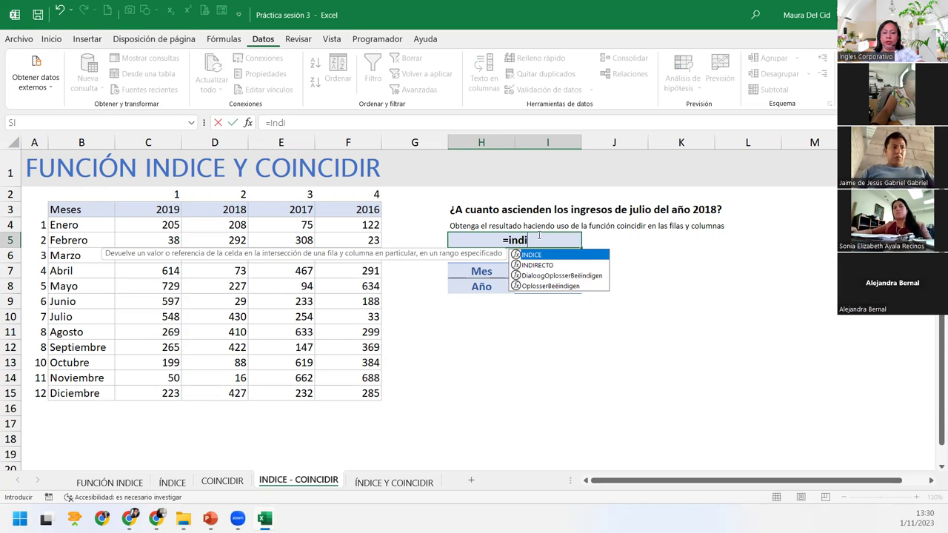
key(Tab)
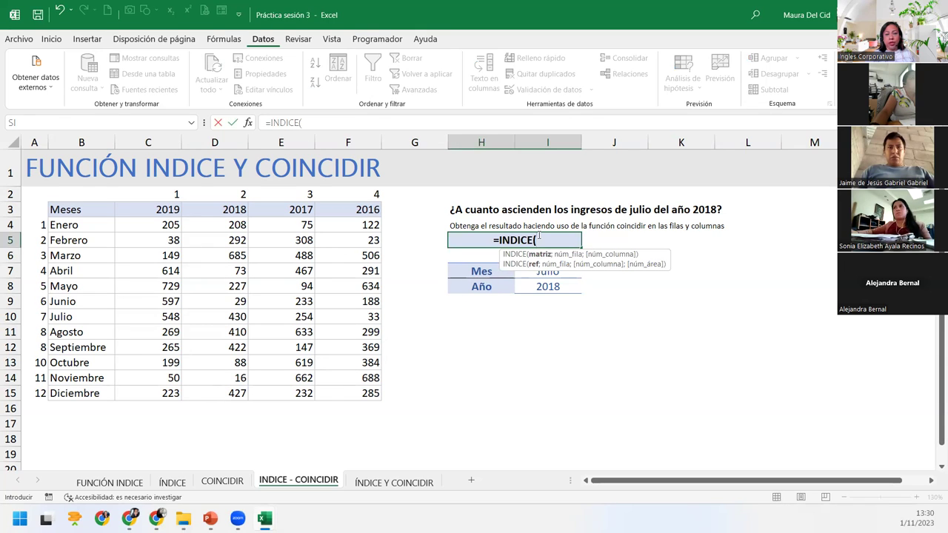
drag(129, 226, 348, 387)
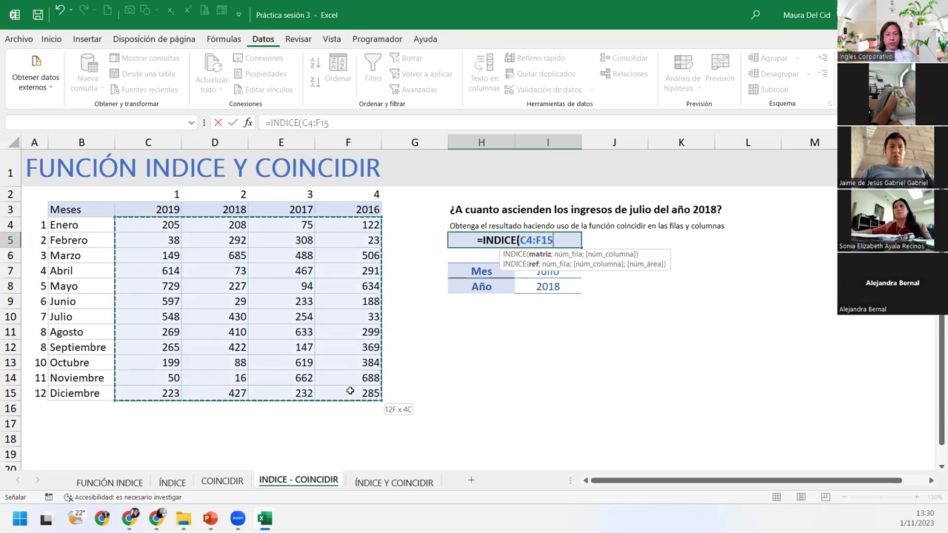
drag(350, 390, 350, 390)
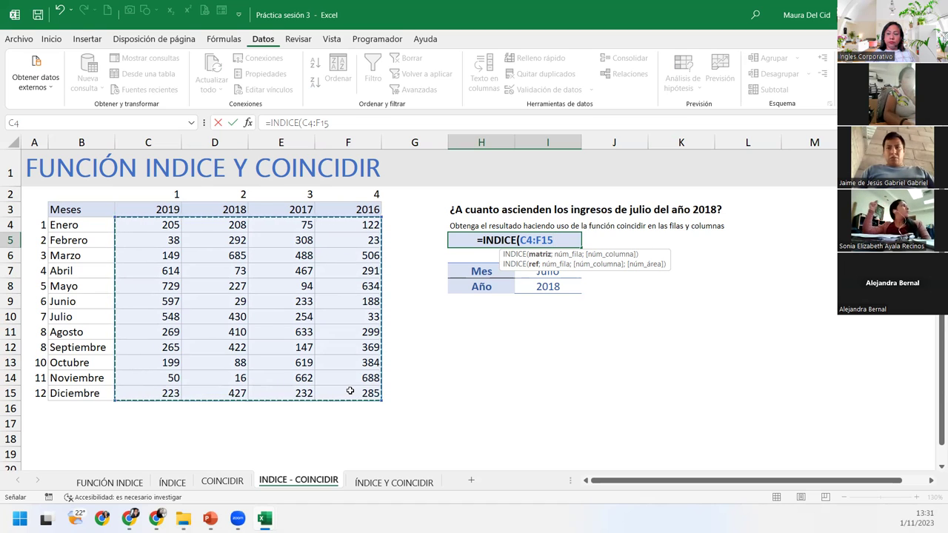
text(;)
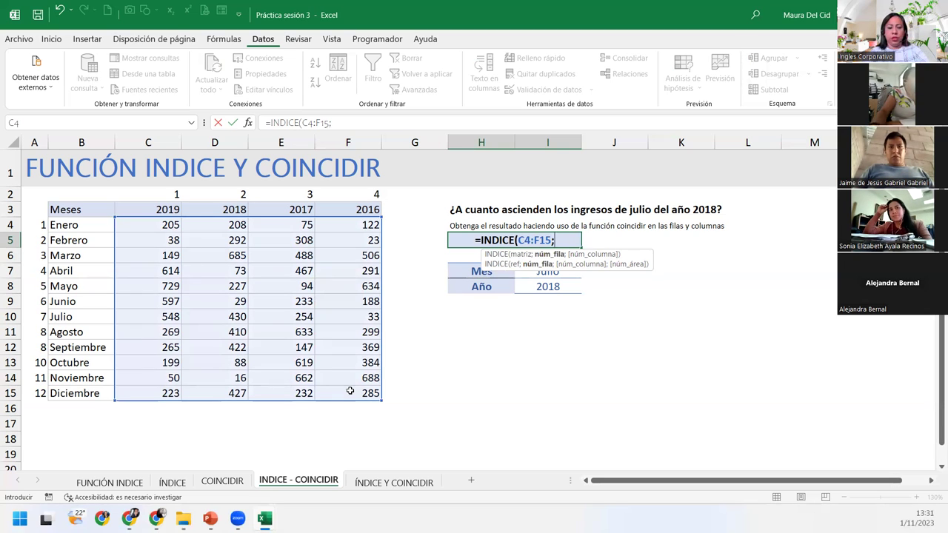
Add COINCIDIR(I7;Meses;0) as the row argument of the INDICE formula in H5
text(coinci)
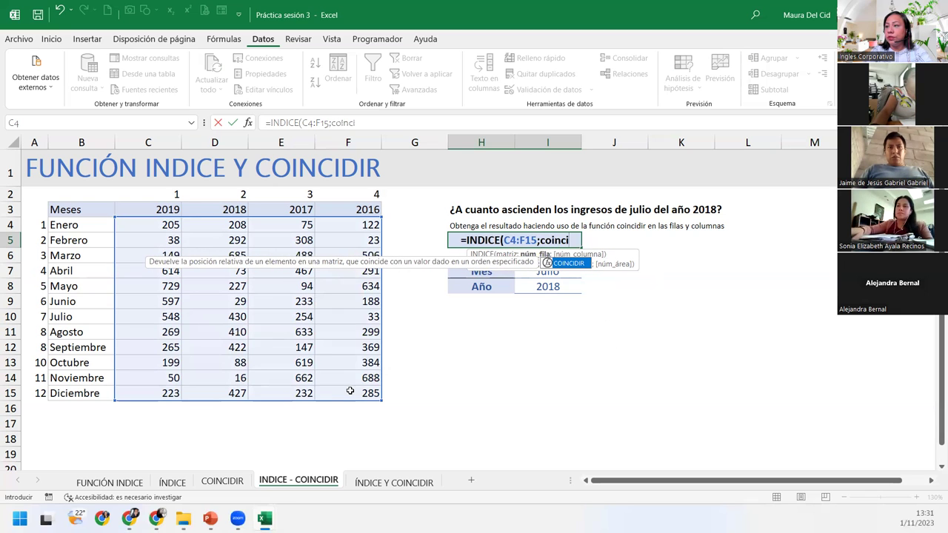
key(Tab)
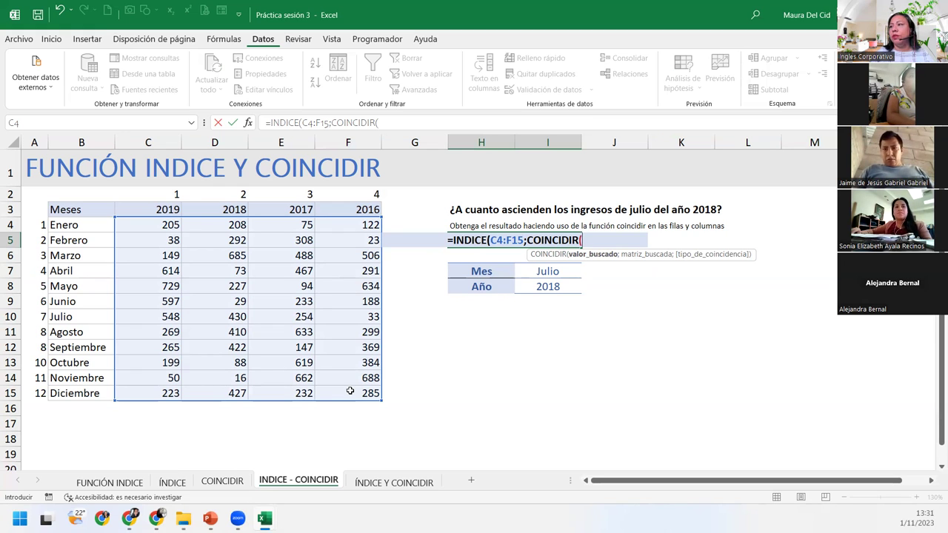
click(538, 271)
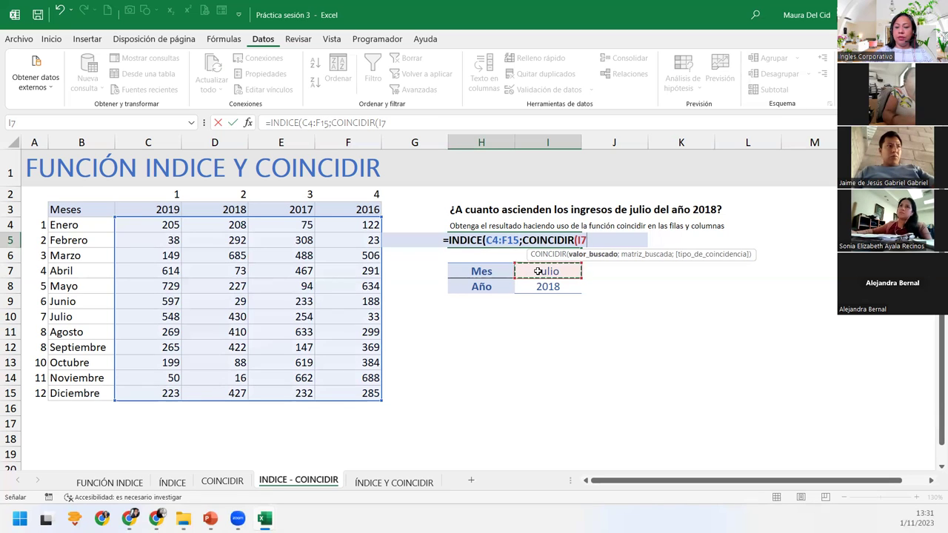
text(;)
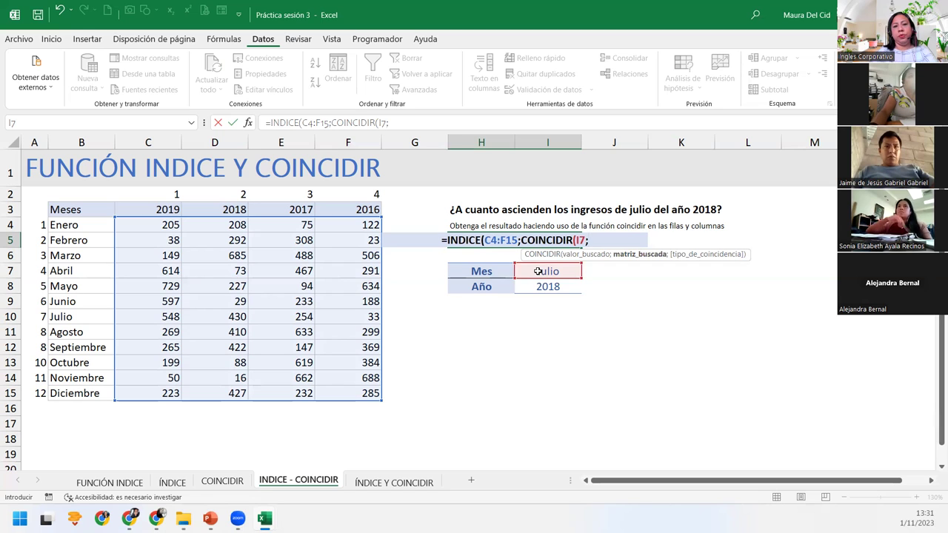
drag(74, 227, 67, 393)
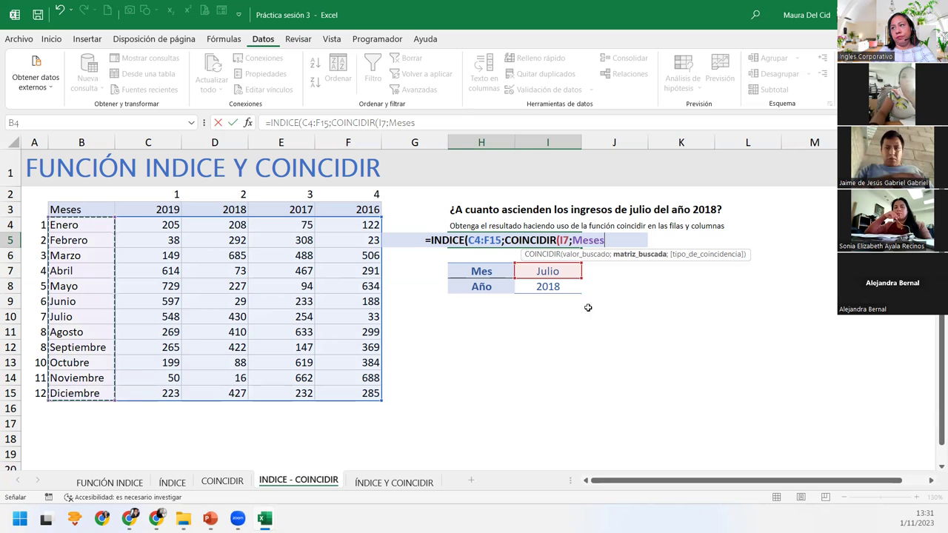
drag(604, 240, 573, 240)
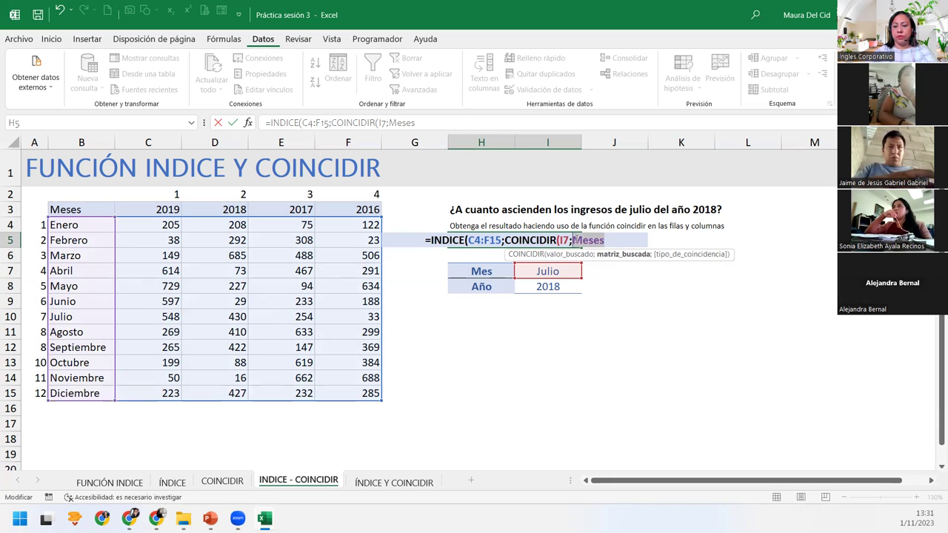
key(BackSpace)
text(mes)
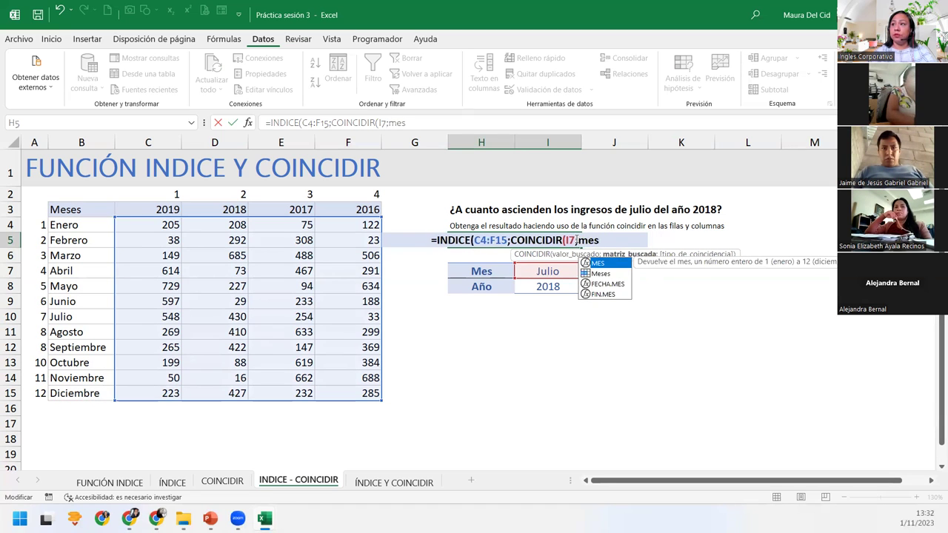
key(Down)
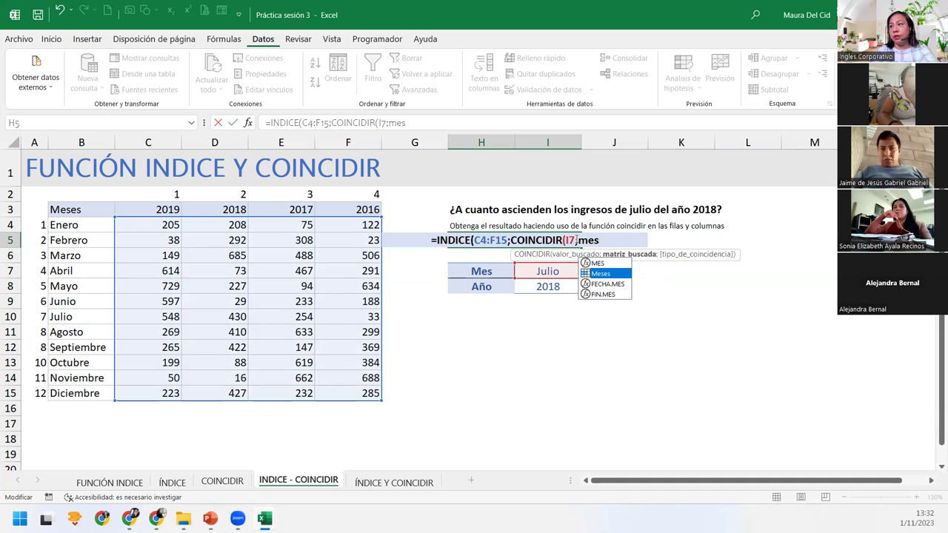
key(Tab)
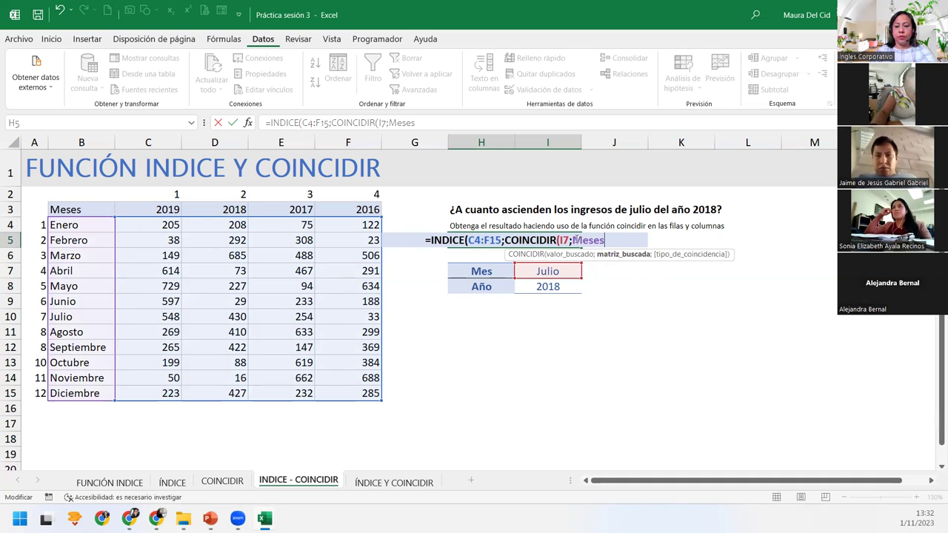
text(;0)
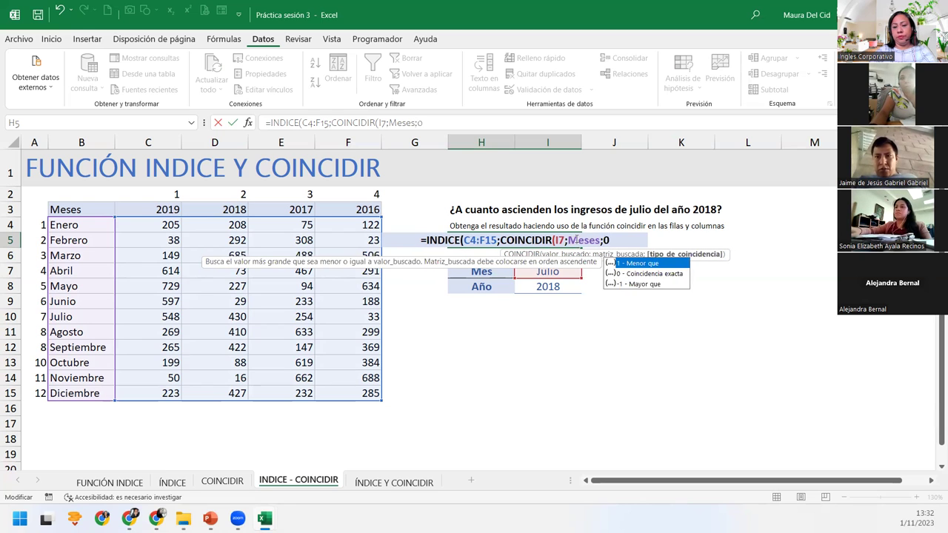
text())
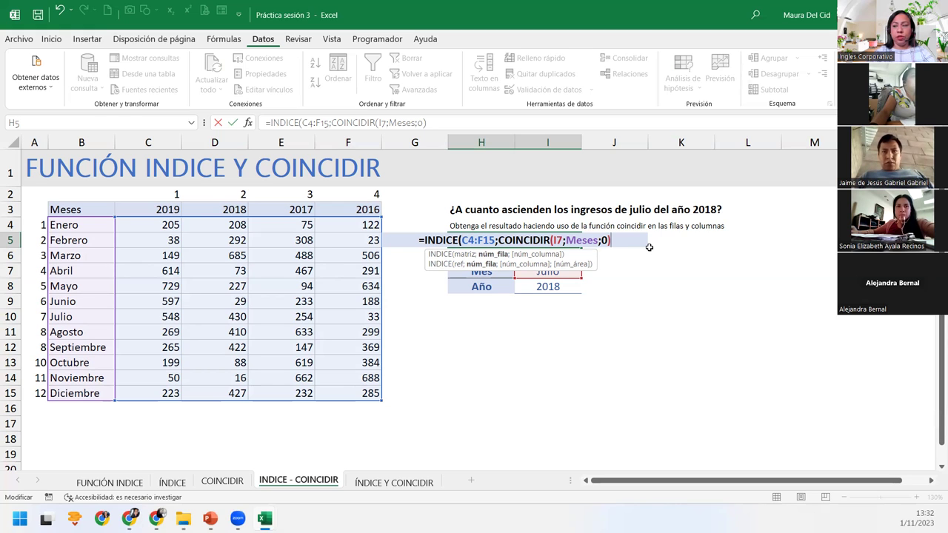
Start a second COINCIDIR function as the column argument of the INDICE formula
text(;)
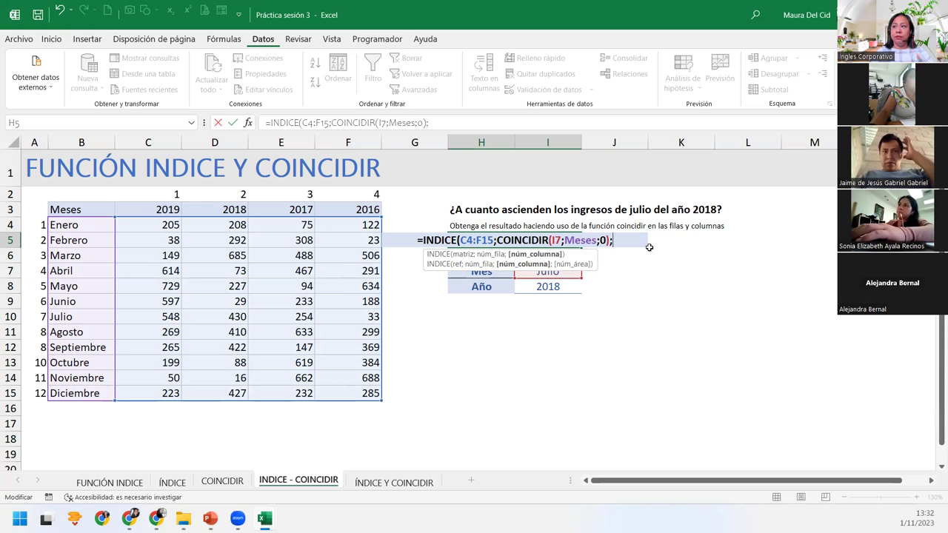
text(COI)
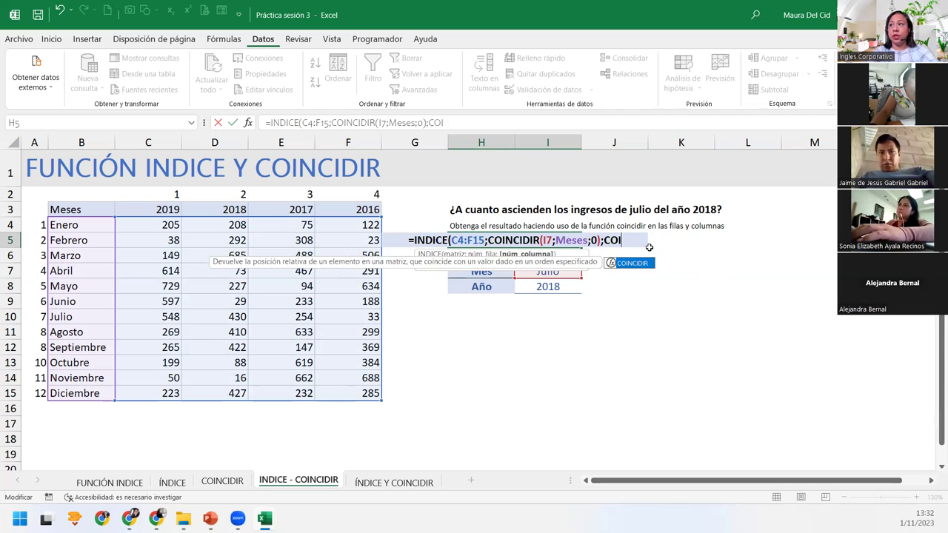
key(Tab)
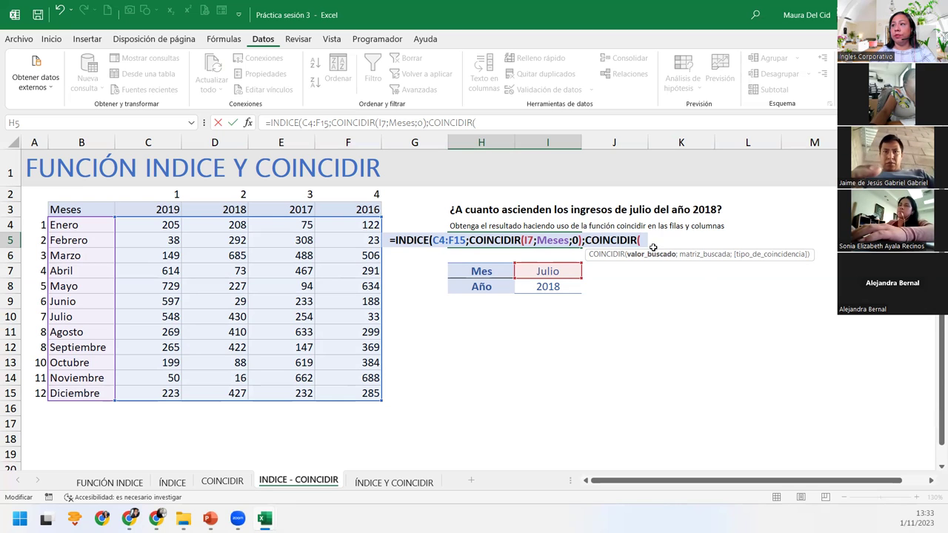
drag(131, 211, 361, 210)
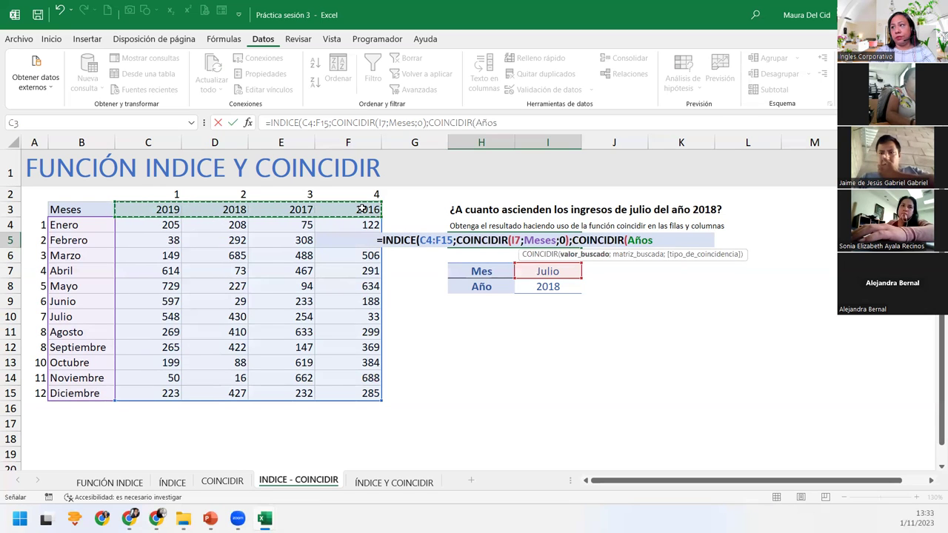
key(BackSpace)
key(BackSpace)
key(BackSpace)
key(BackSpace)
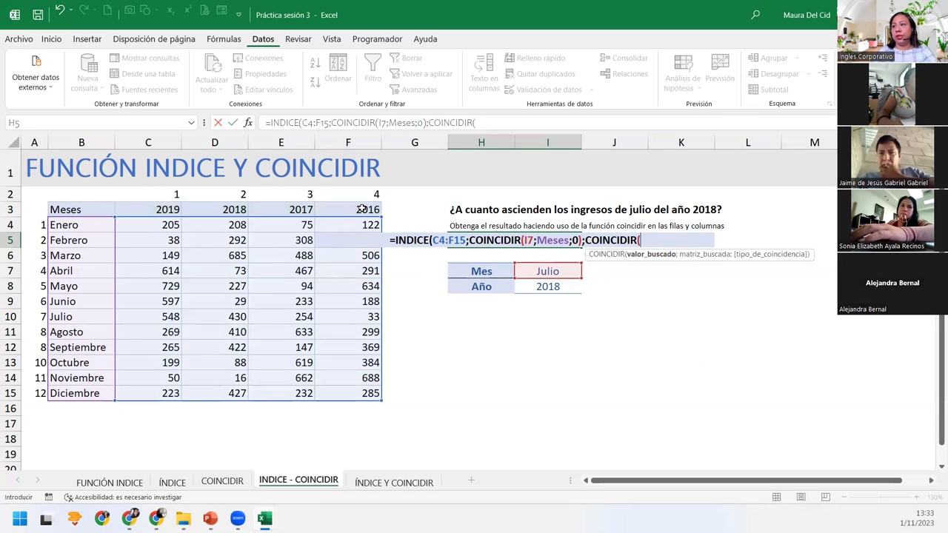
Complete the column argument as COINCIDIR(I8;Años;0) and enter the finished INDICE formula in H5
click(561, 286)
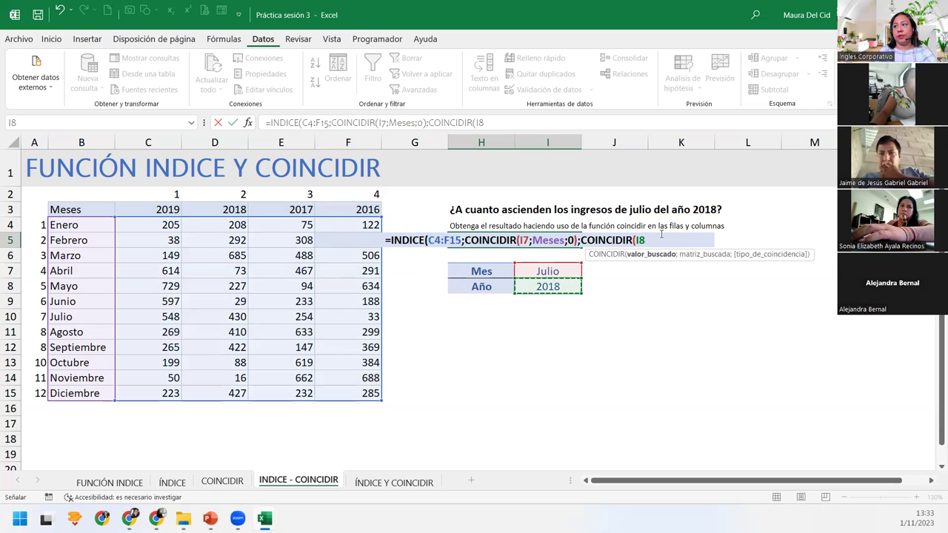
text(;)
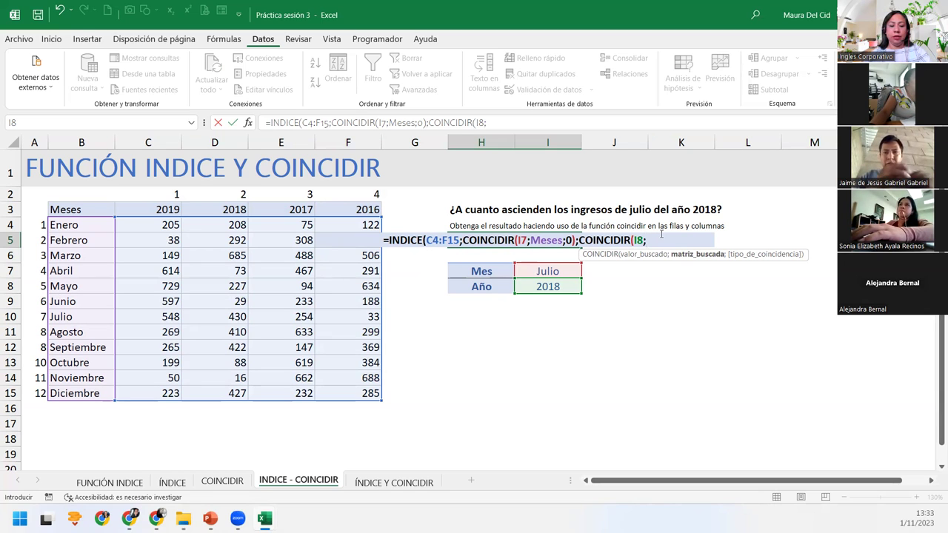
text(años)
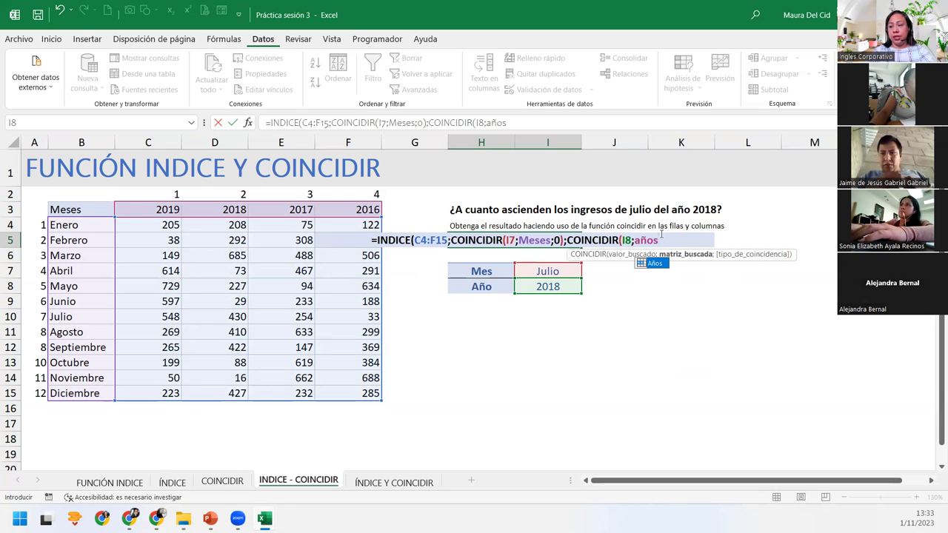
key(Tab)
text(;)
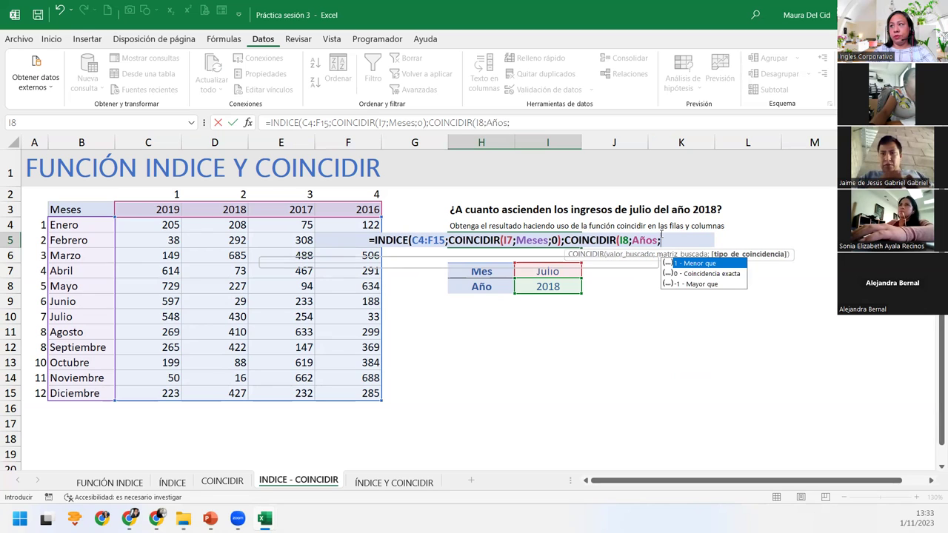
text(0)
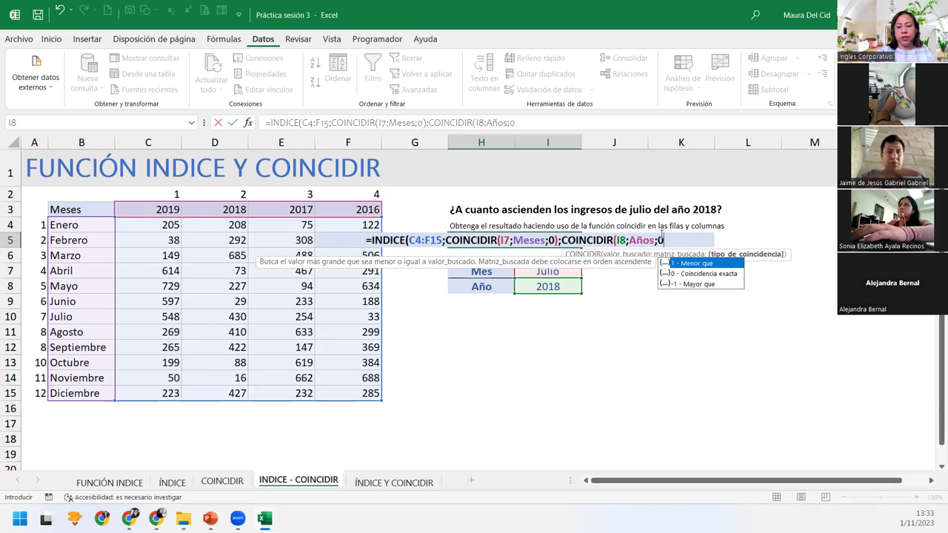
text()))
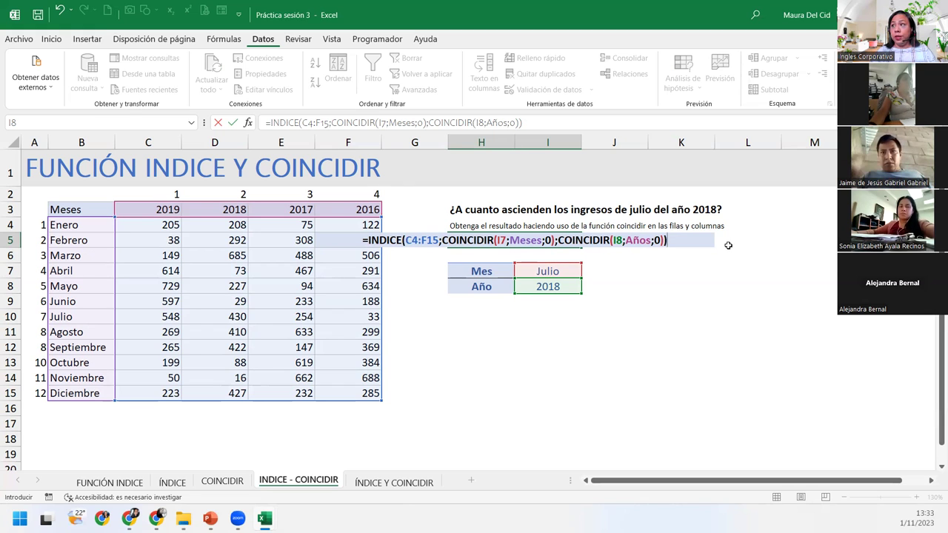
click(677, 237)
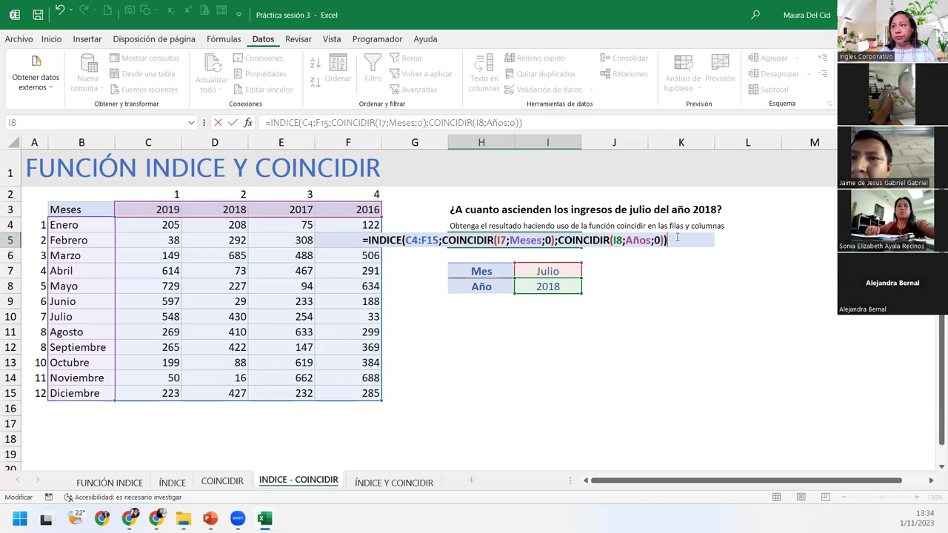
key(Return)
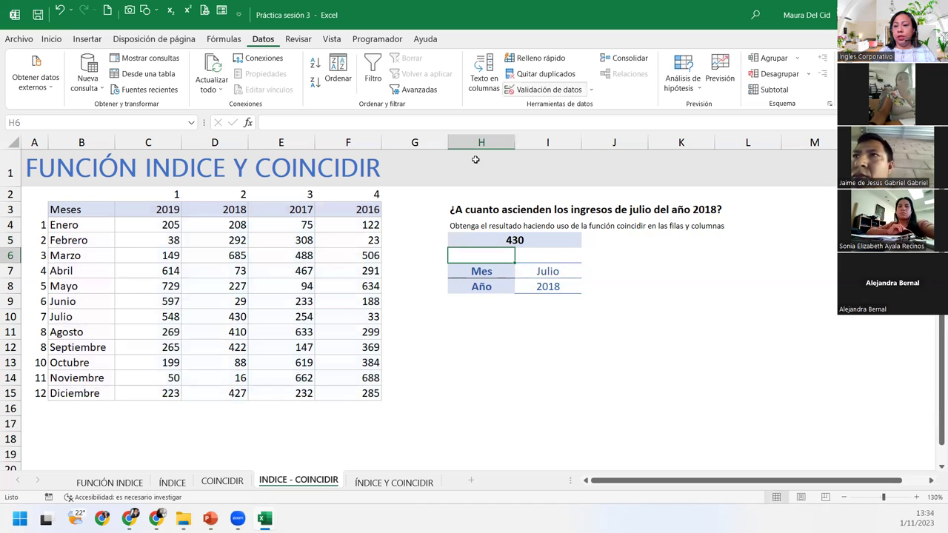
Check the formula result in H5 against the cell where the Julio row and the 2018 column cross
click(496, 236)
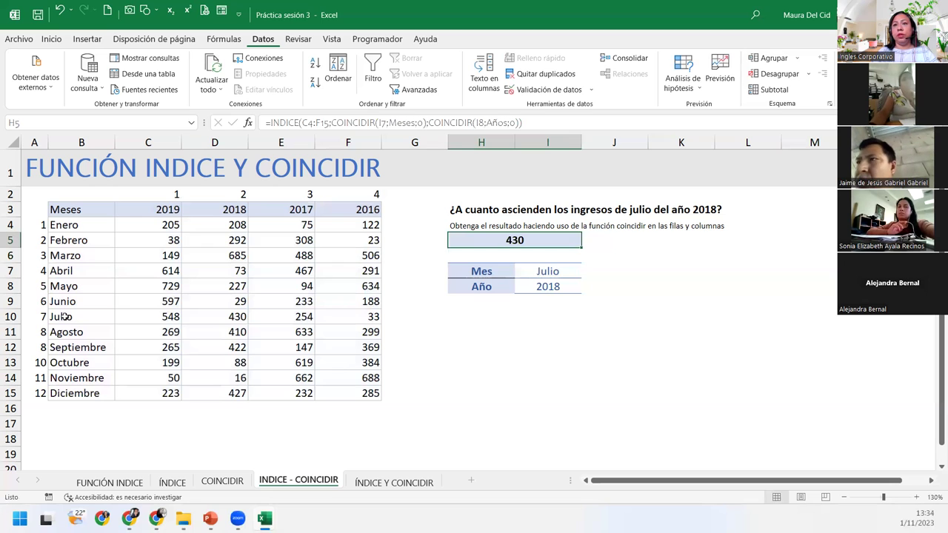
click(108, 316)
drag(108, 316, 363, 316)
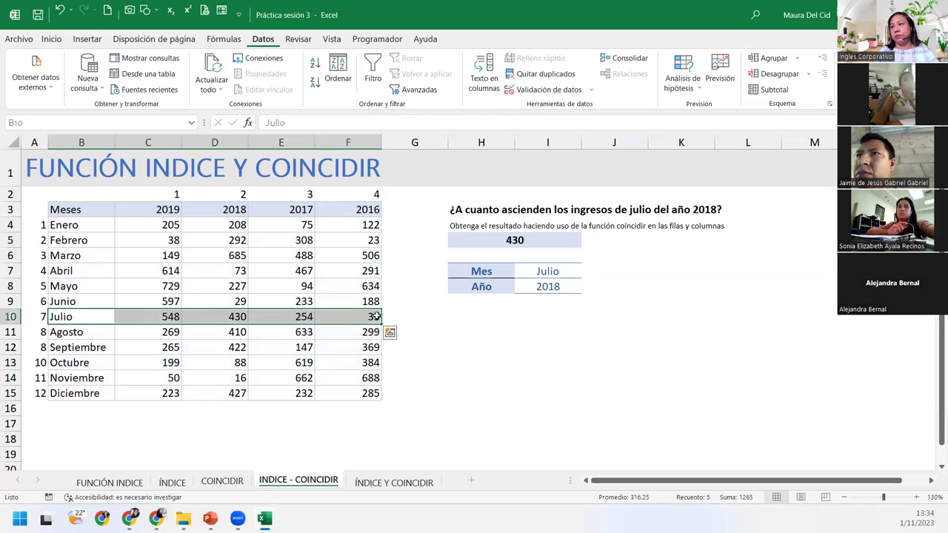
drag(224, 213, 246, 394)
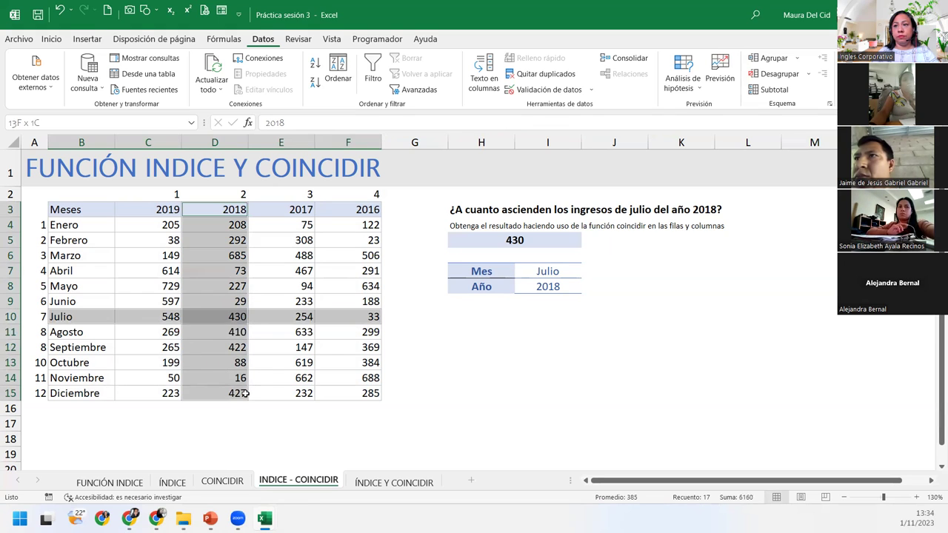
ctrl+click(221, 315)
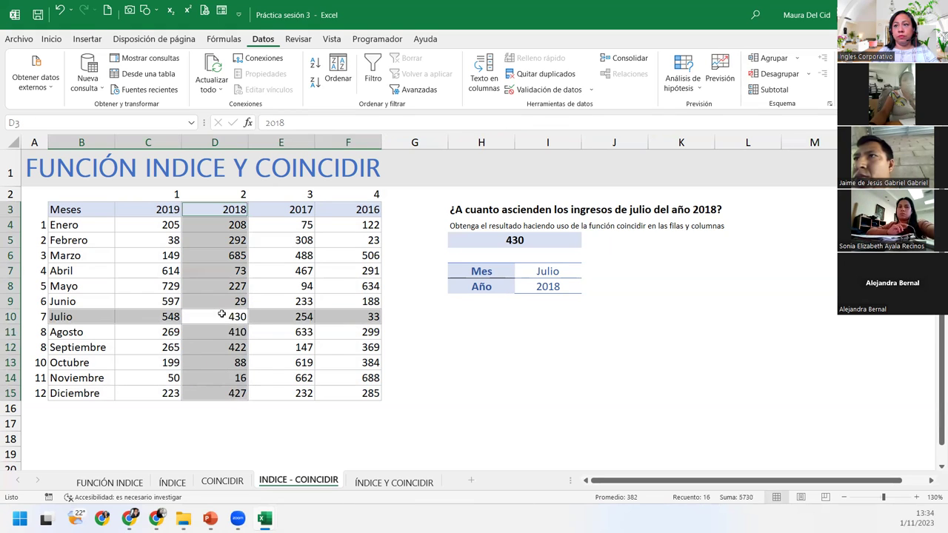
click(535, 240)
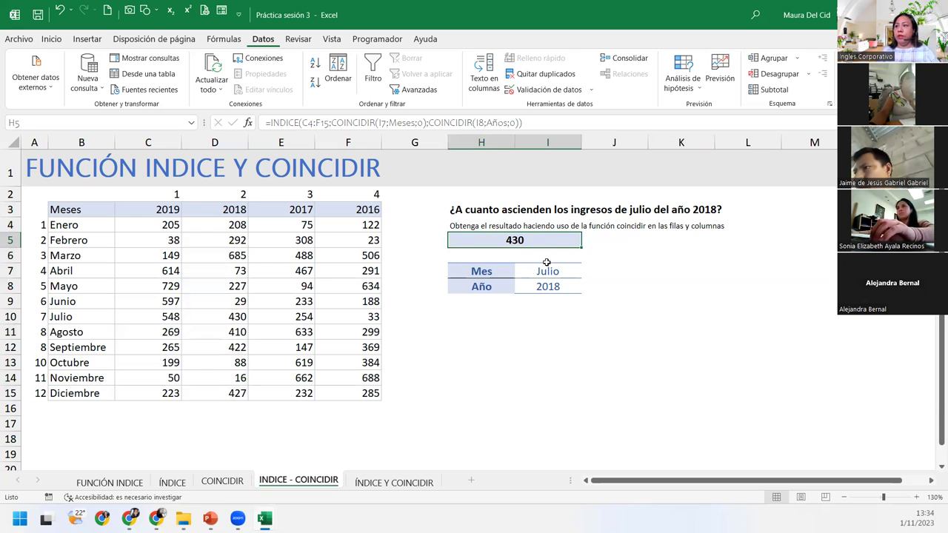
Test the formula by choosing Diciembre as the Mes in I7, then 2016 as the Año in I8
click(547, 269)
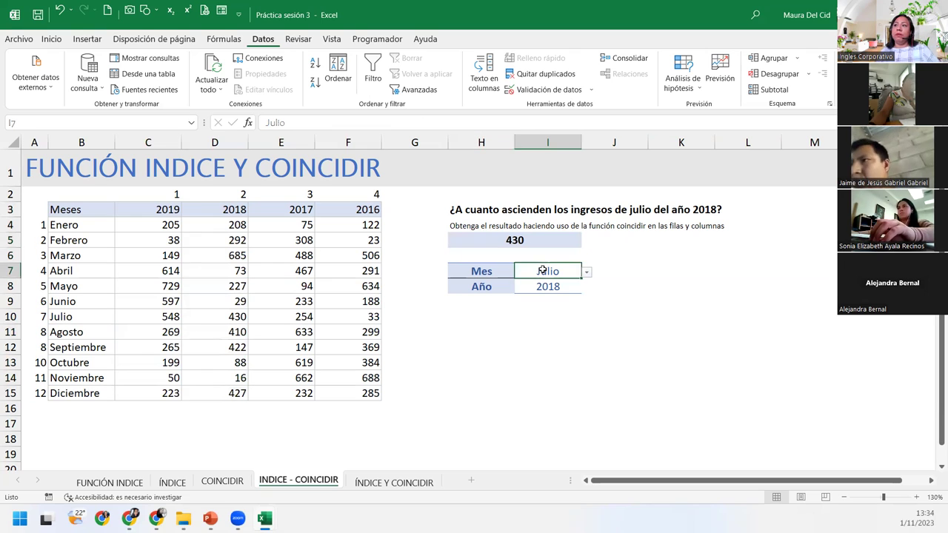
click(587, 272)
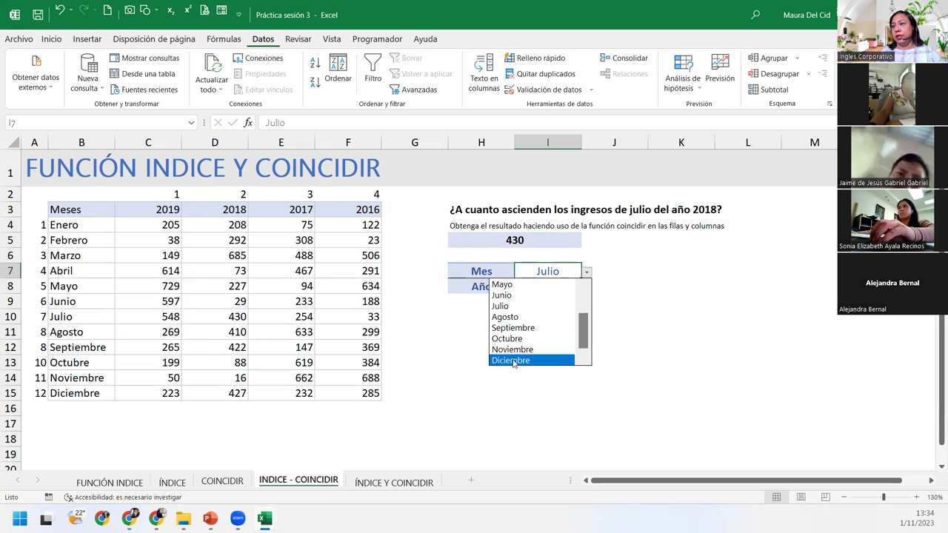
click(513, 360)
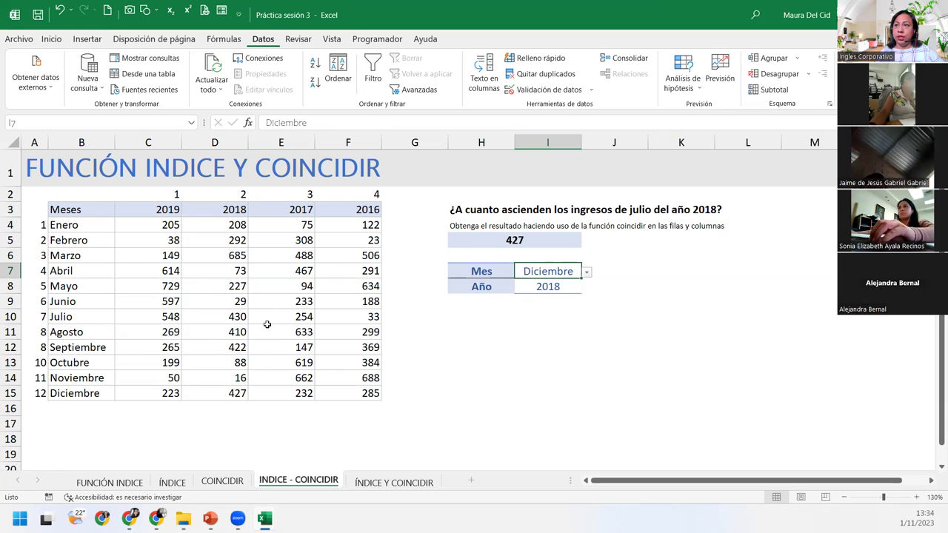
click(219, 391)
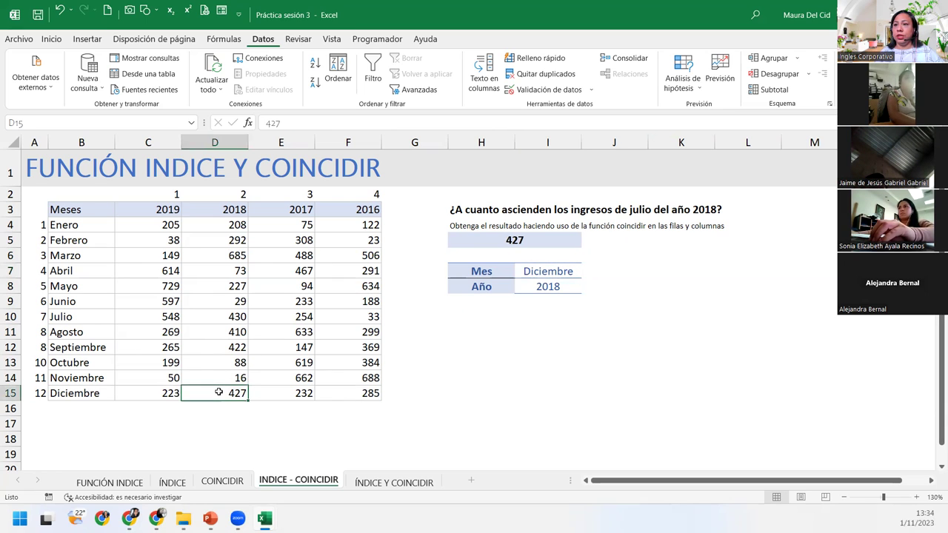
click(545, 285)
click(586, 288)
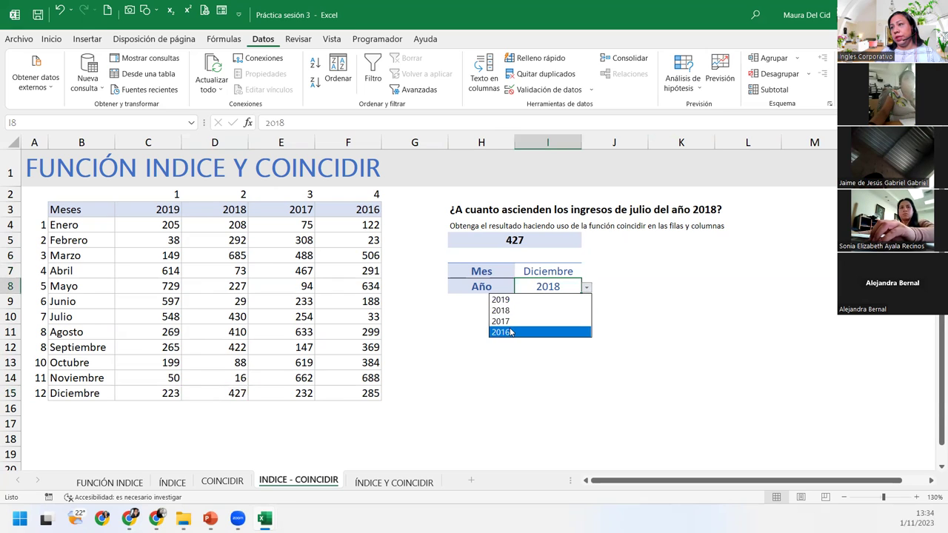
click(554, 332)
click(547, 238)
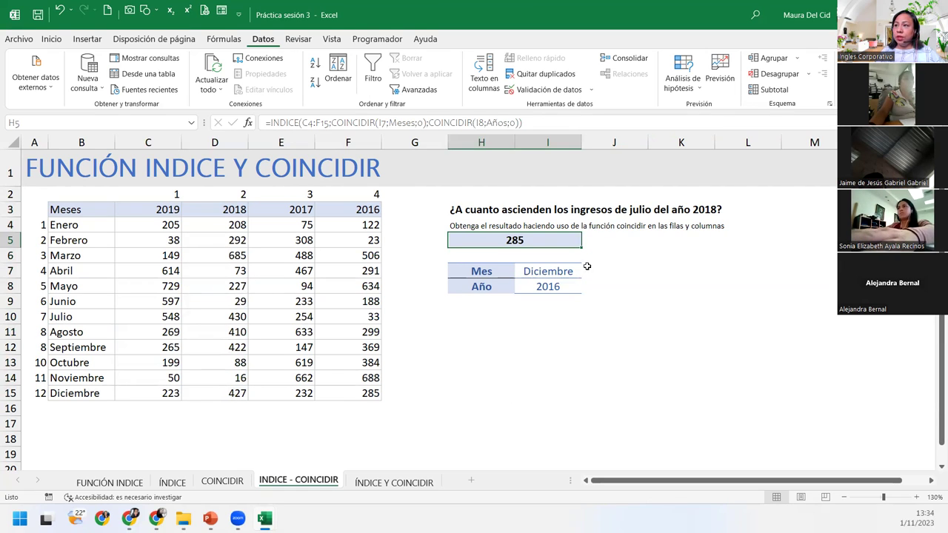
Change the Mes in I7 to Mayo and check the formula result in H5
click(554, 272)
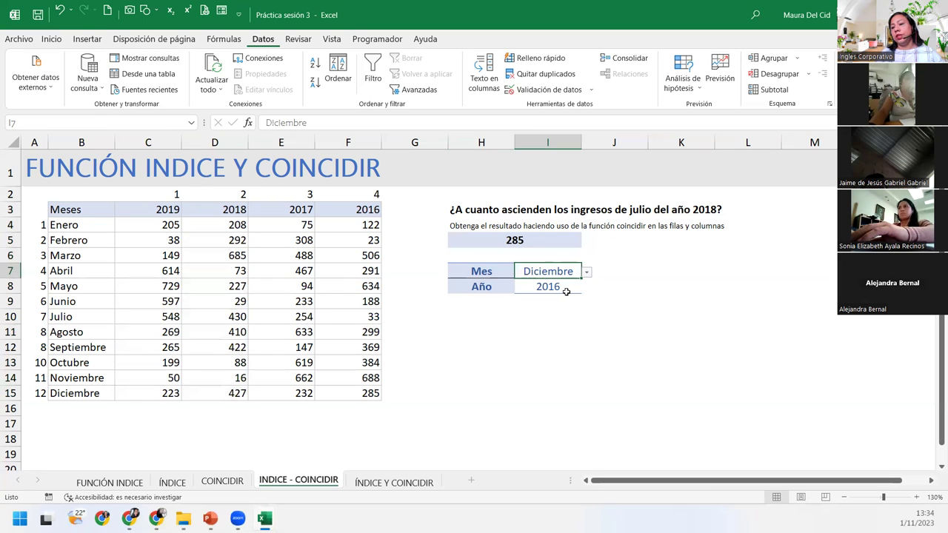
click(586, 272)
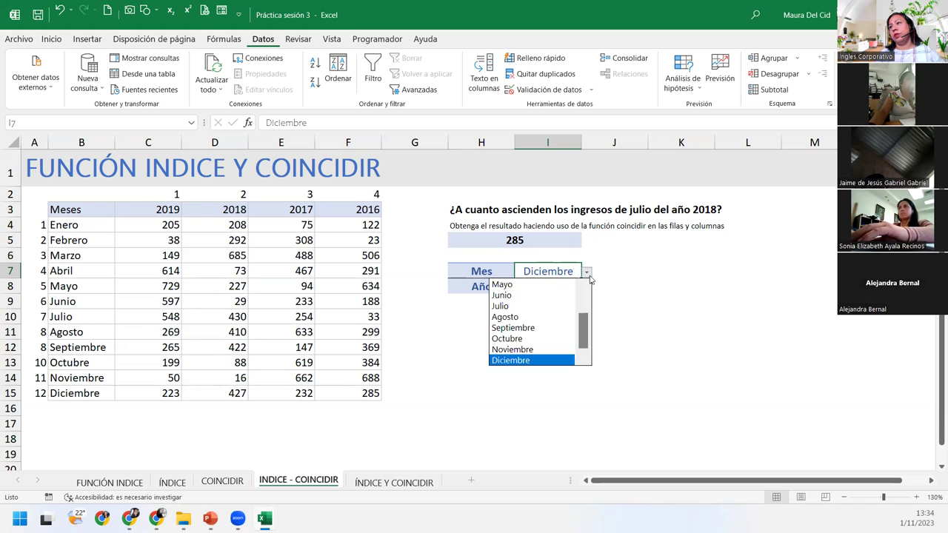
click(520, 286)
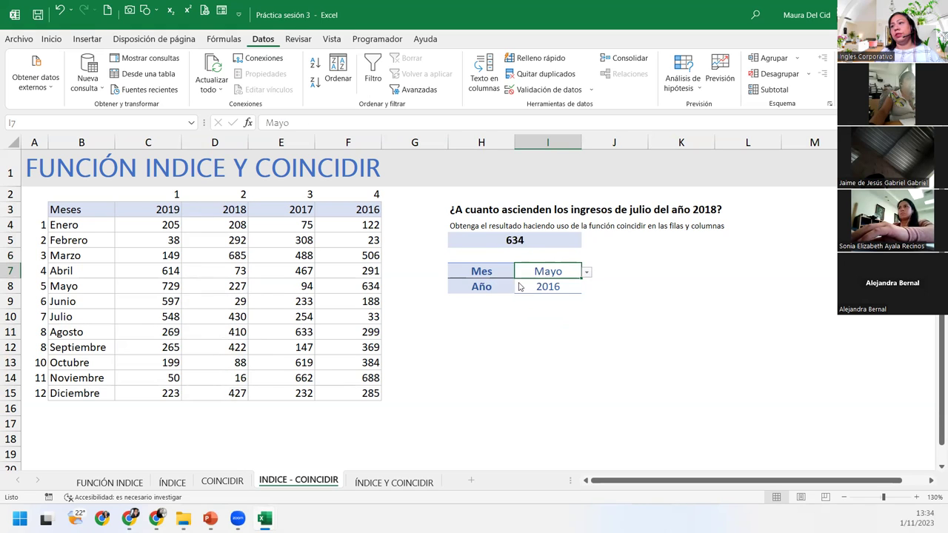
click(531, 240)
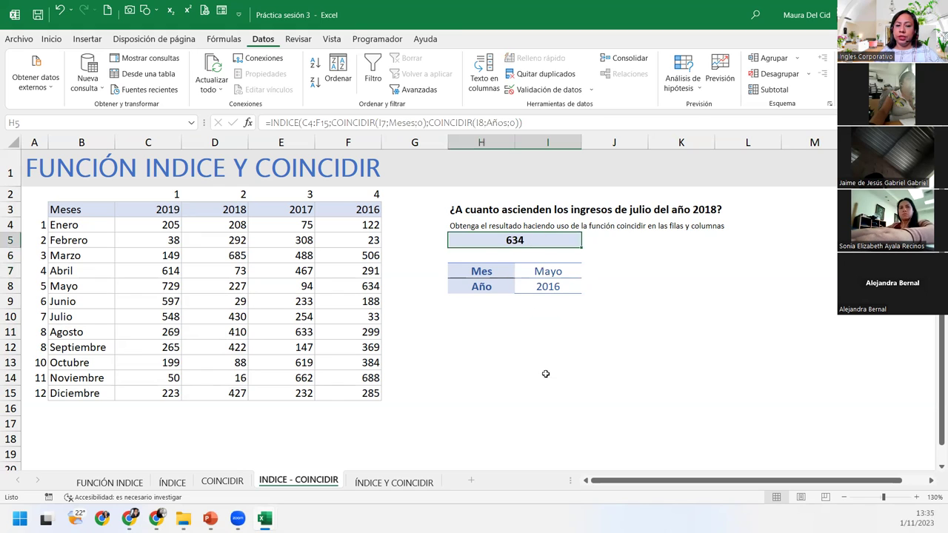
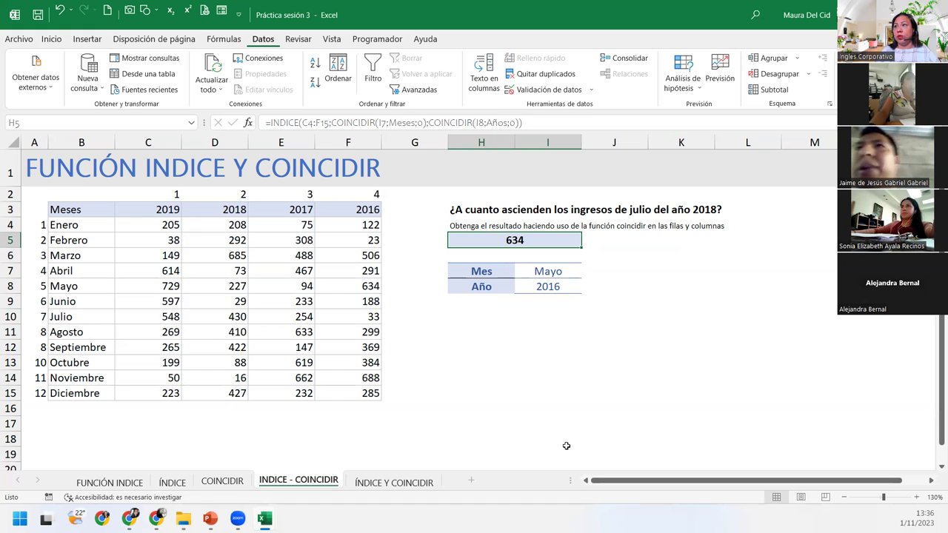
Examine the INDICE and COINCIDIR formula in the income result cell H5, leaving it unchanged
double_click(548, 236)
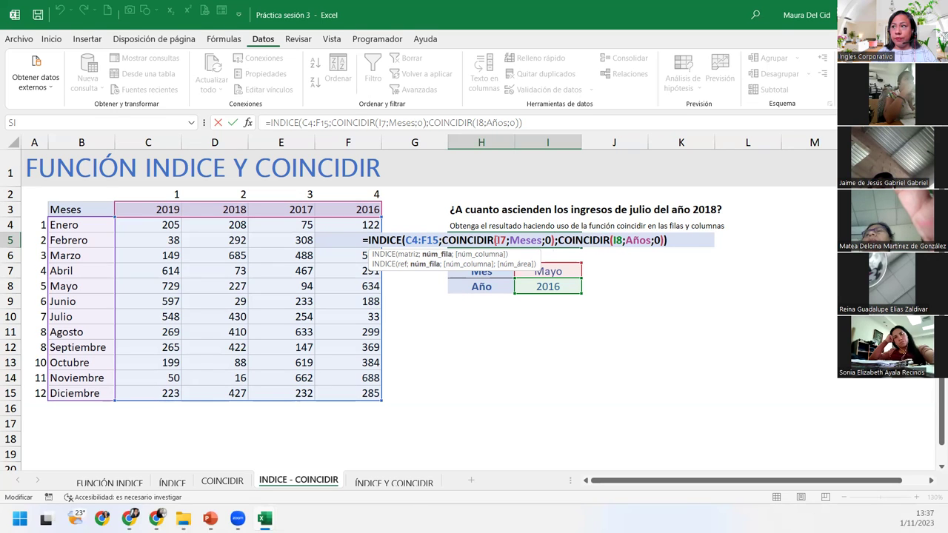
click(699, 240)
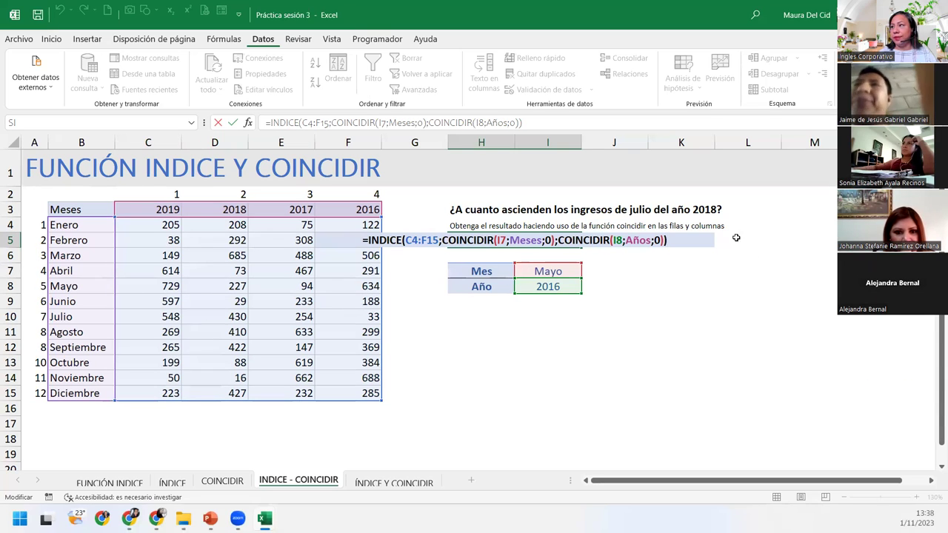
key(Return)
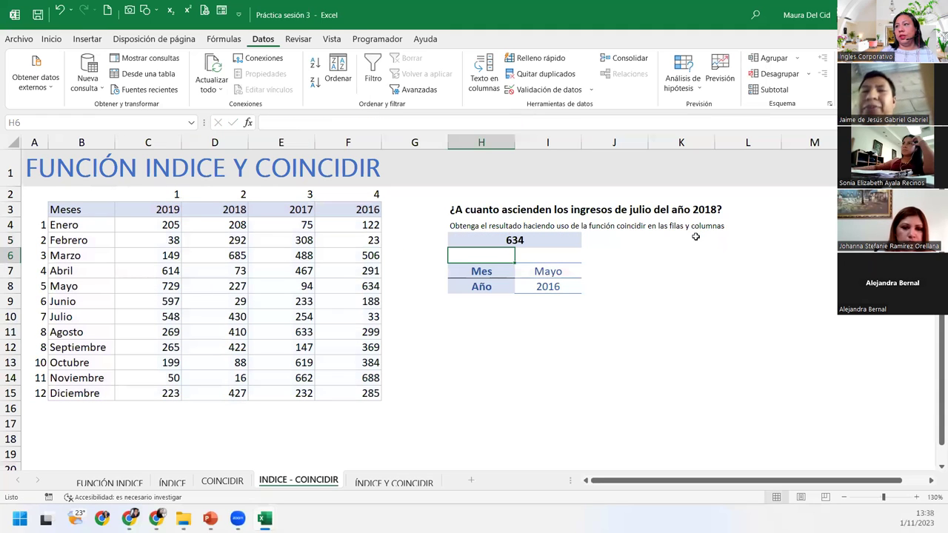
Set the lookup criteria to month Agosto and year 2018
click(541, 268)
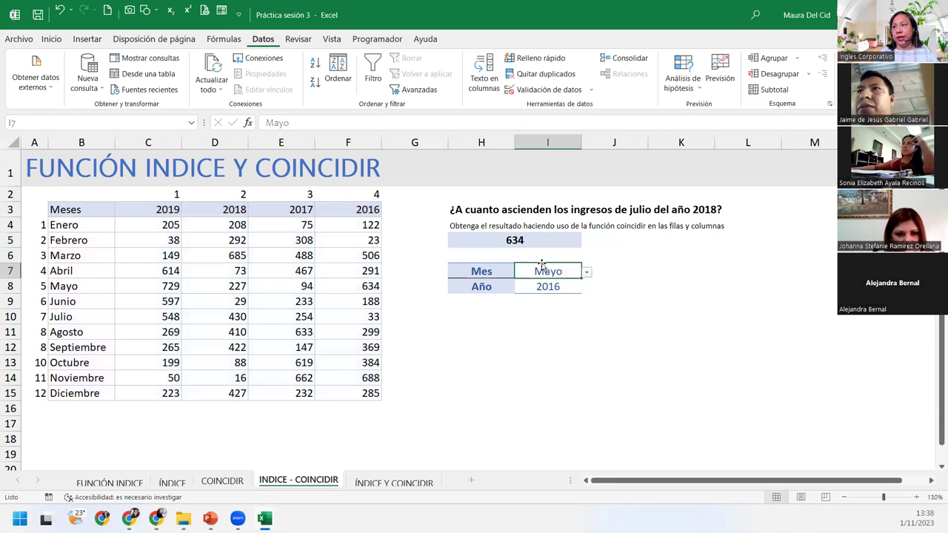
click(588, 273)
key(Down)
key(Down)
key(Down)
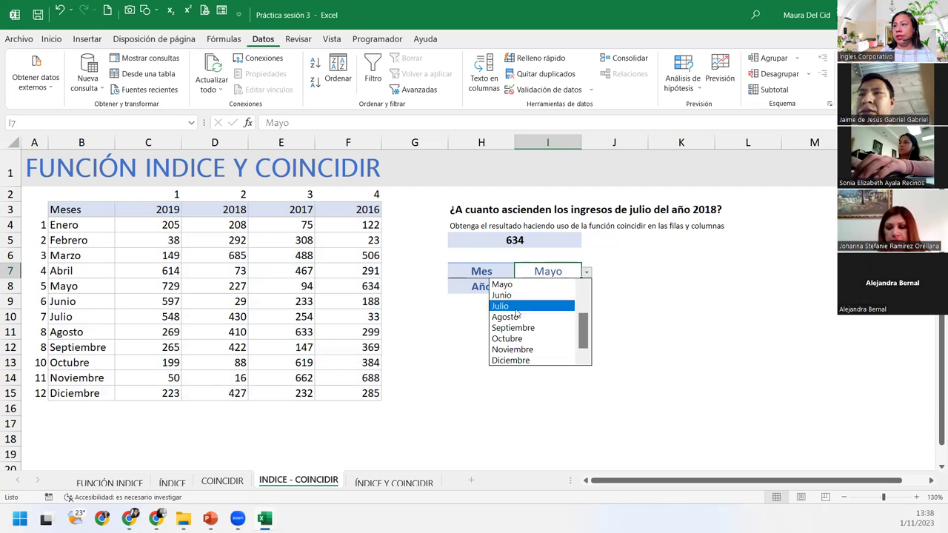
key(Return)
key(Return)
click(587, 287)
click(522, 310)
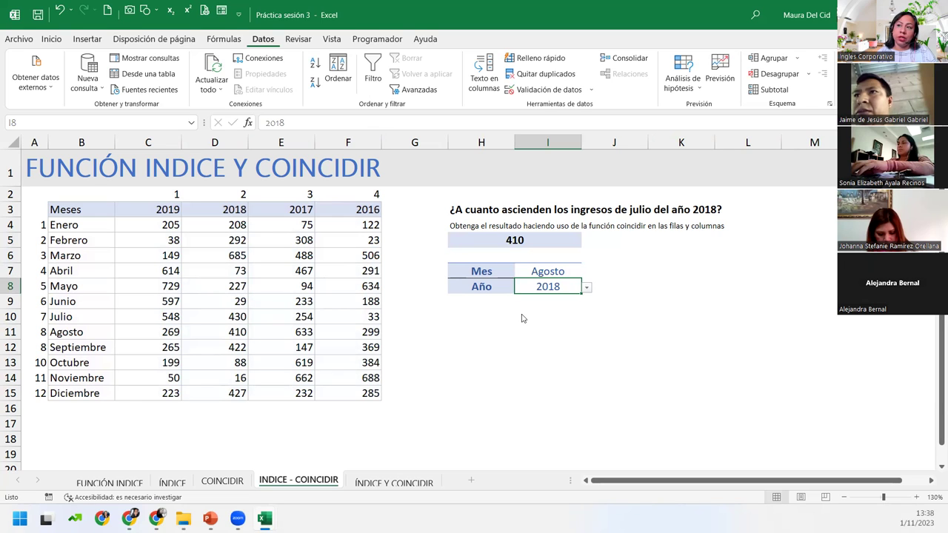
Compare the income result in H5 with the 2018 value of the Agosto row in the table
click(537, 241)
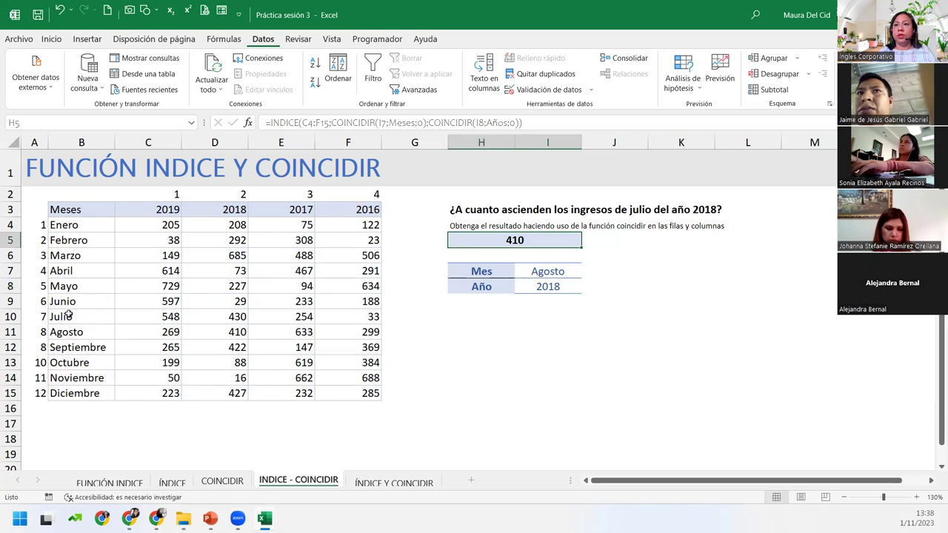
drag(71, 332, 347, 335)
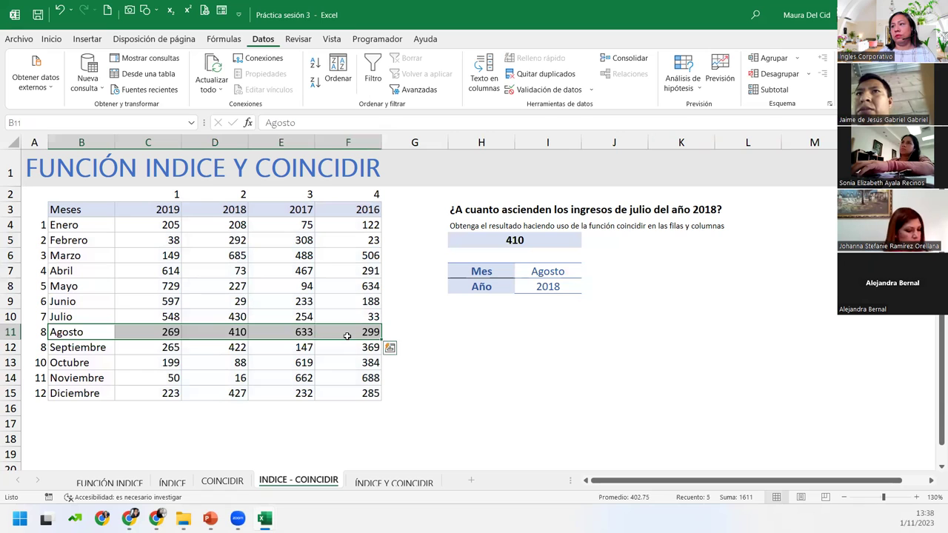
ctrl+click(228, 331)
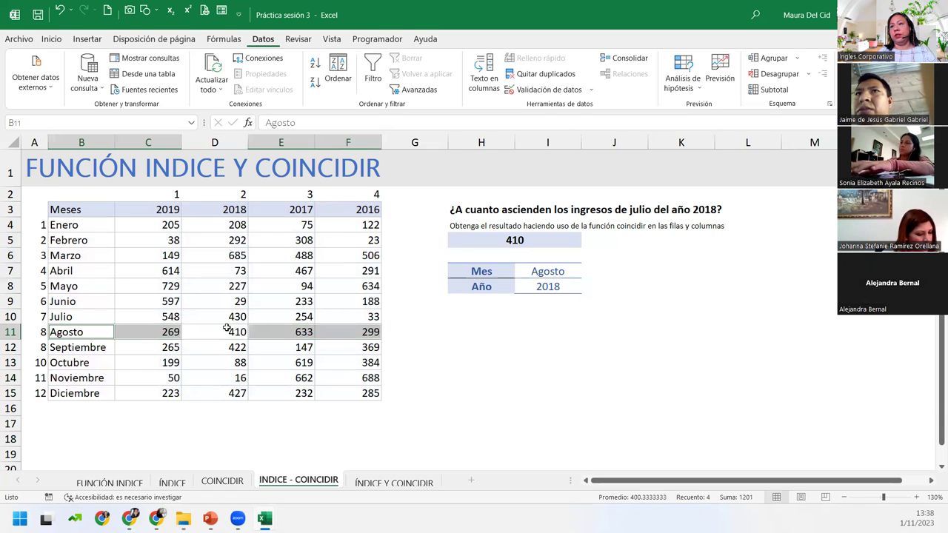
click(227, 331)
click(539, 232)
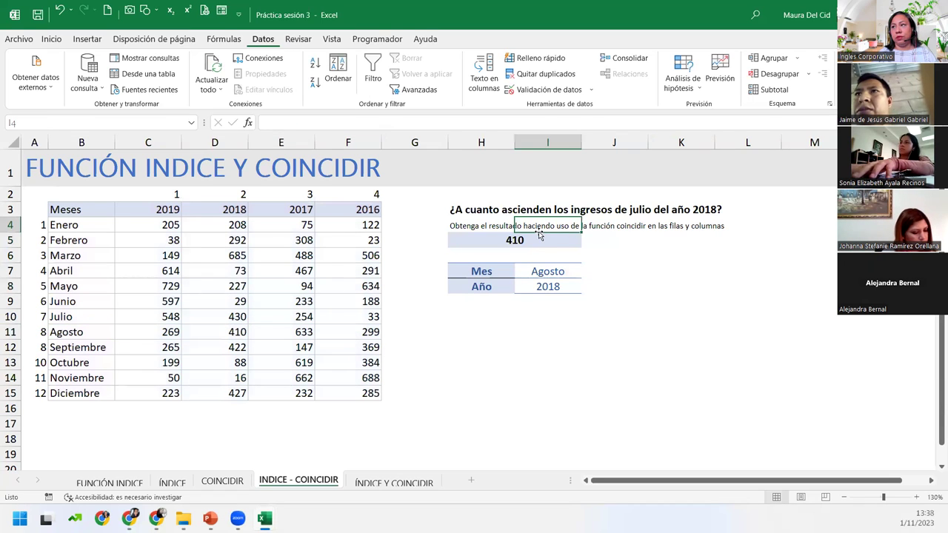
click(541, 240)
Change the lookup month in I7 to Julio and check the year and the income result cell
click(573, 271)
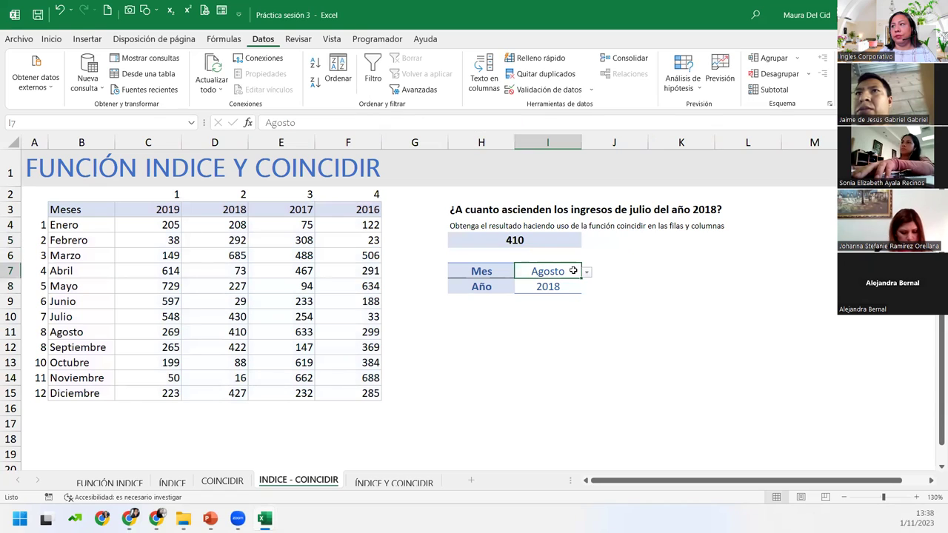
click(587, 273)
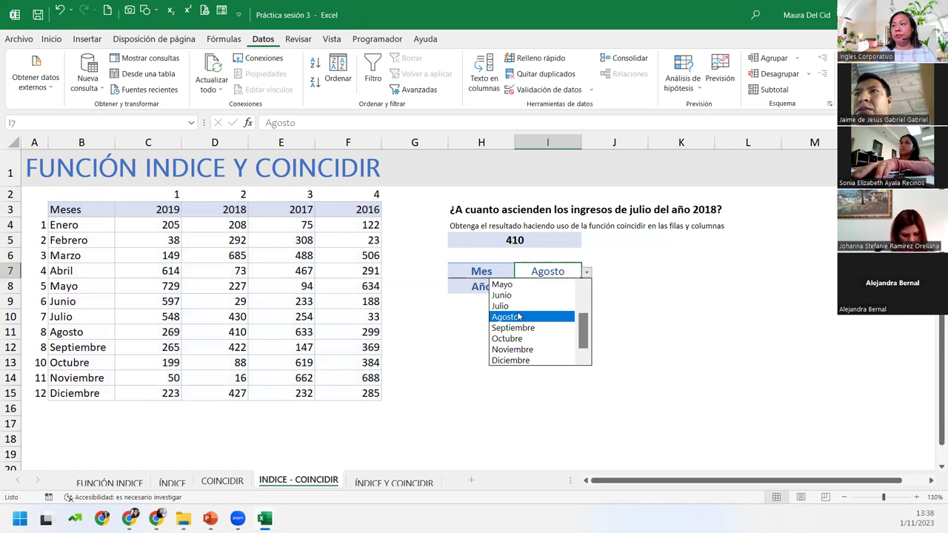
click(501, 305)
click(541, 288)
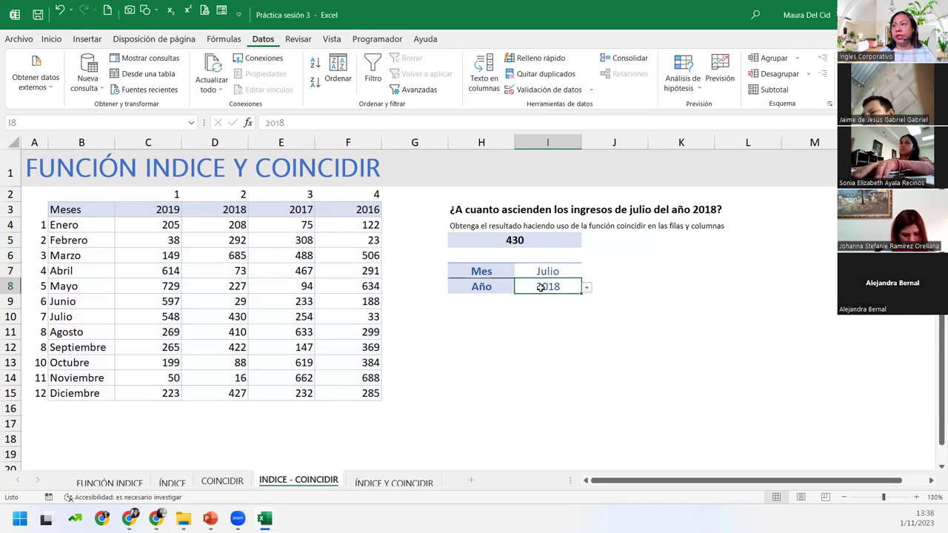
click(550, 328)
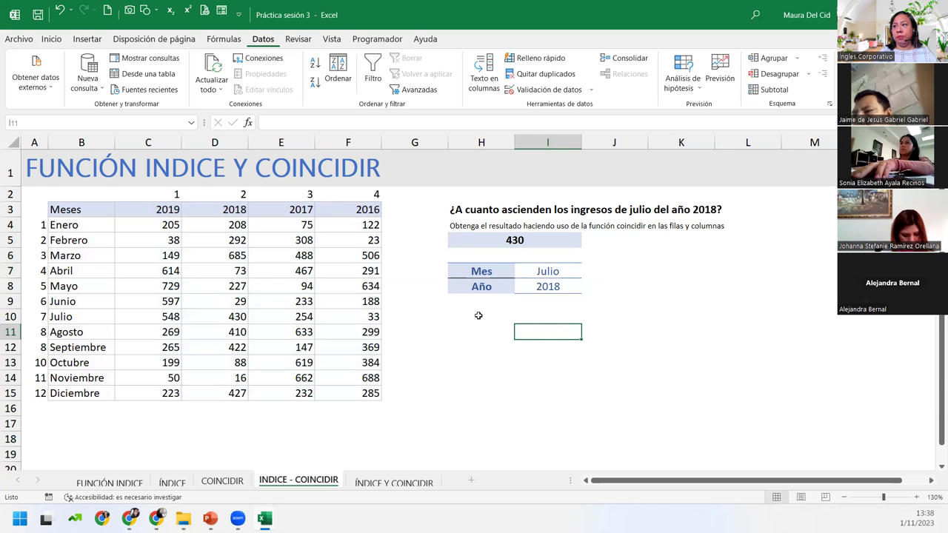
click(502, 231)
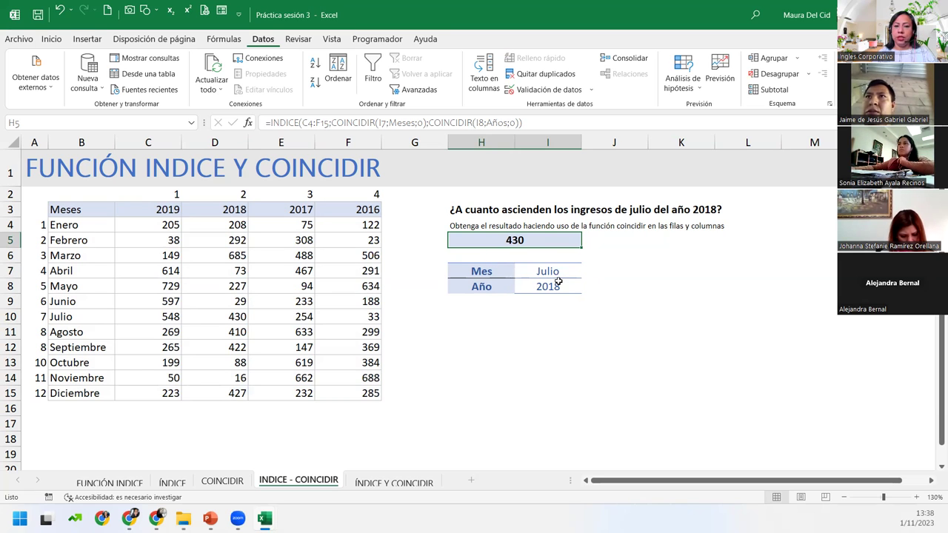
Open the ÍNDICE Y COINCIDIR worksheet
click(394, 482)
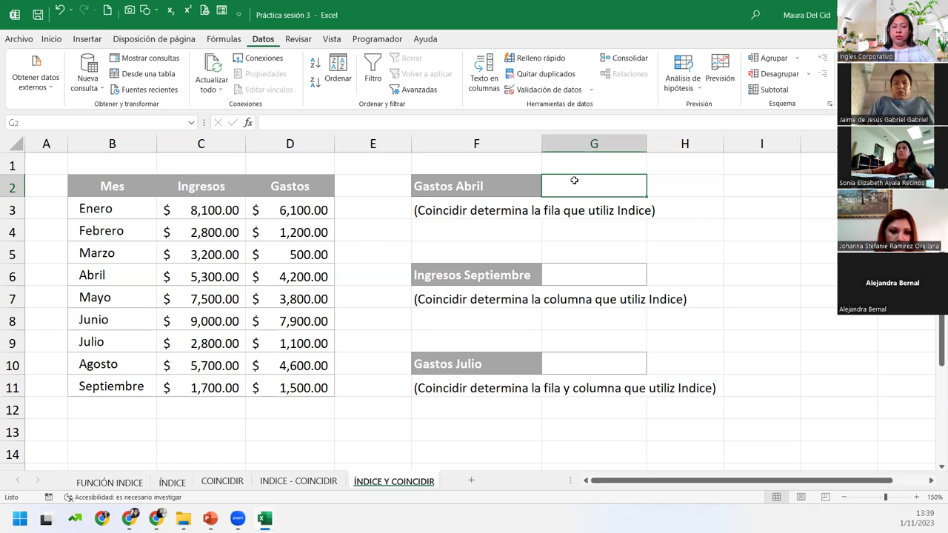
text(=indi)
key(Tab)
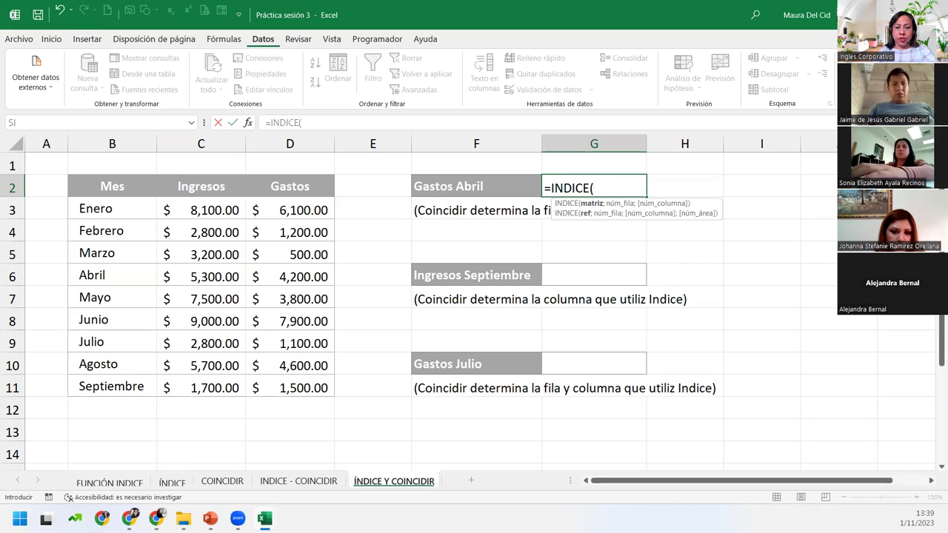
click(394, 482)
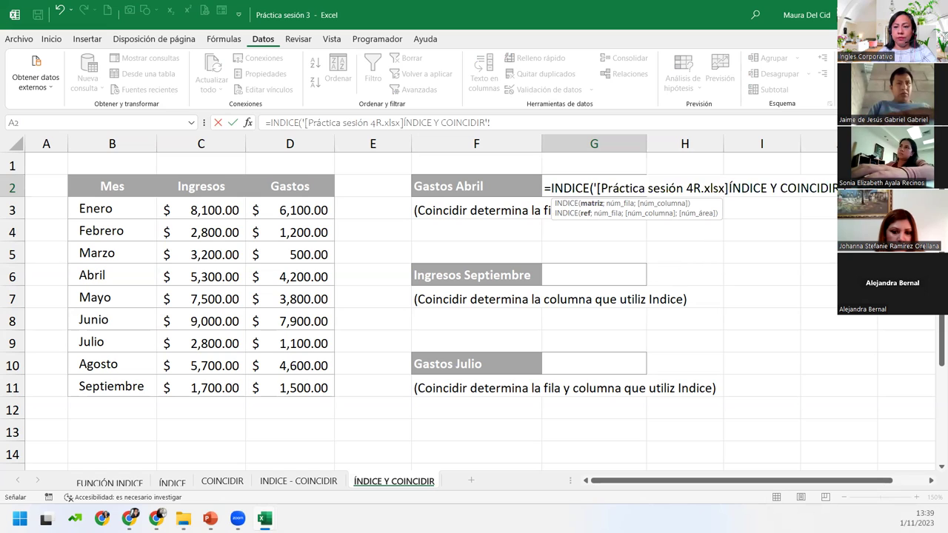
click(594, 188)
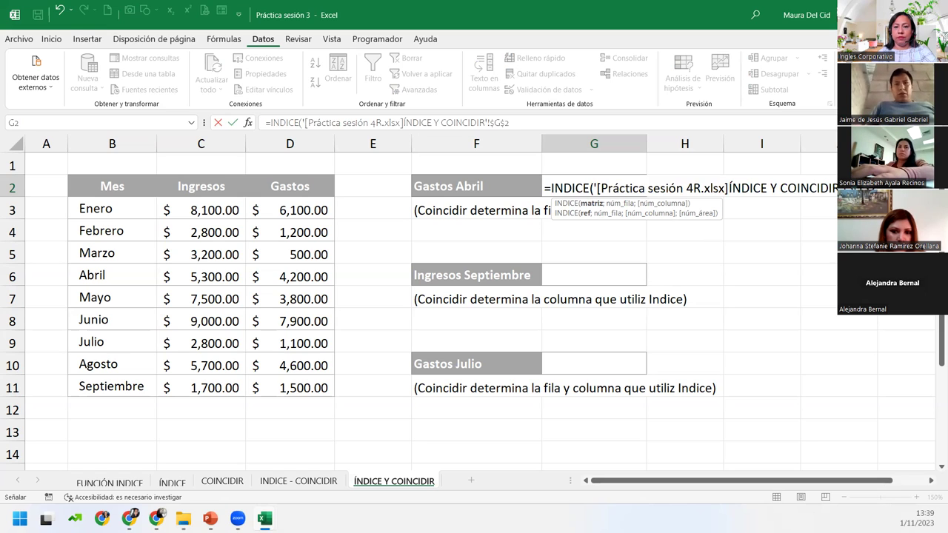
key(Escape)
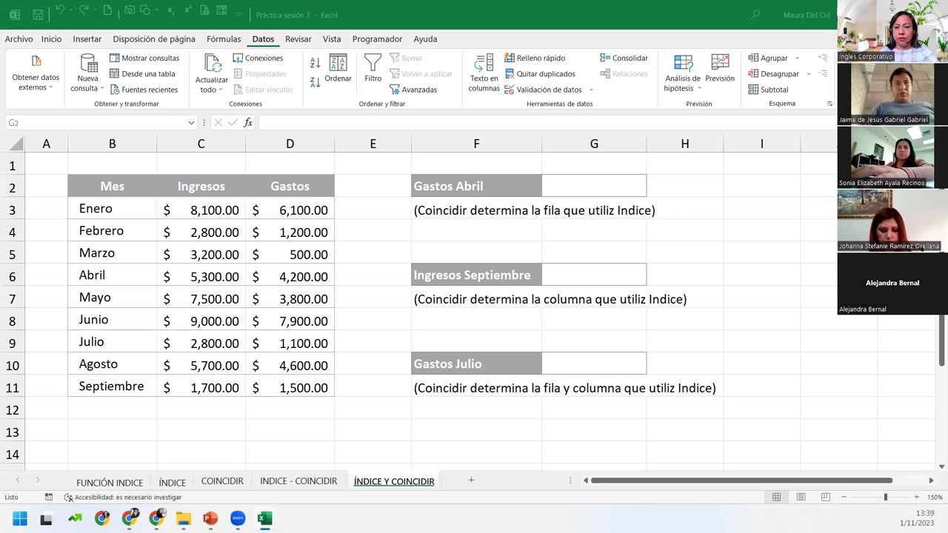
Start an INDICE formula in the Gastos Abril cell G2 with the income and expense values C3:D11 as its matrix
click(622, 191)
double_click(622, 191)
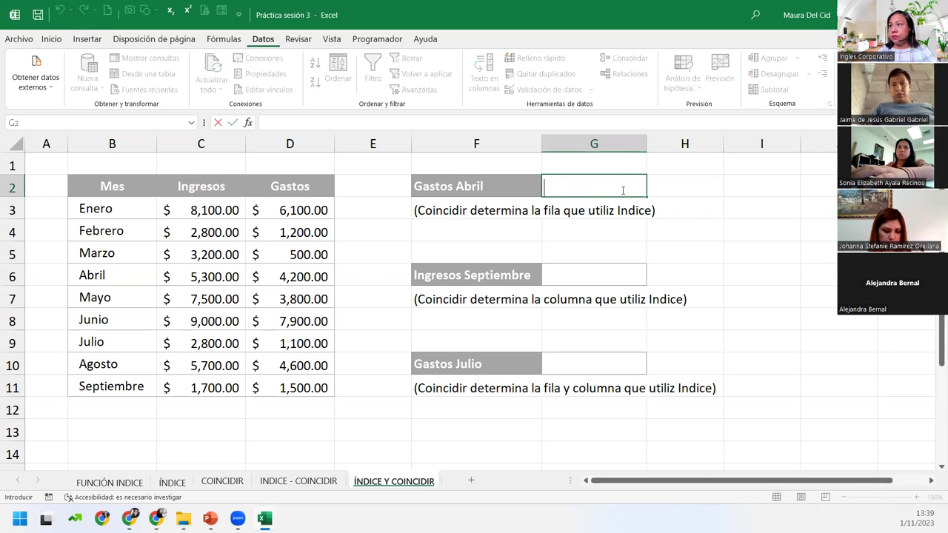
text(=INDICE()
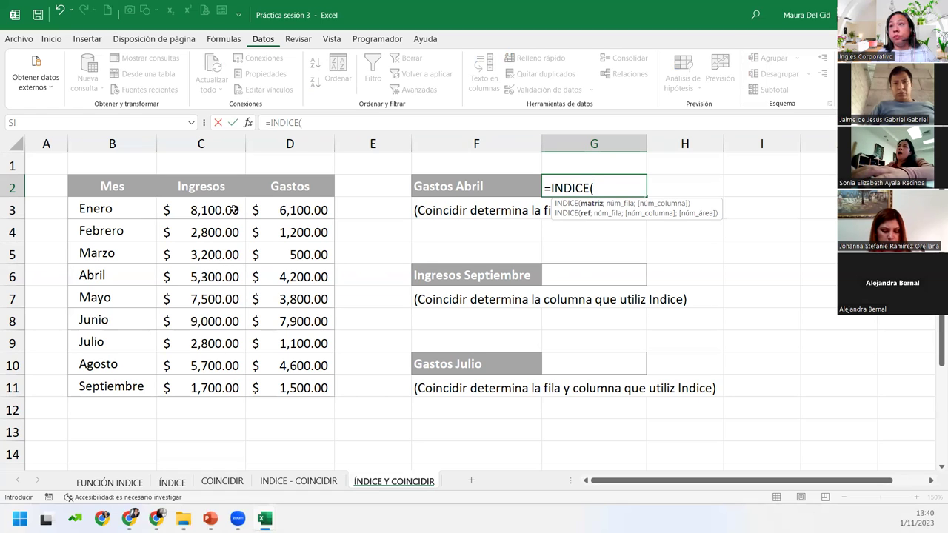
drag(186, 210, 284, 374)
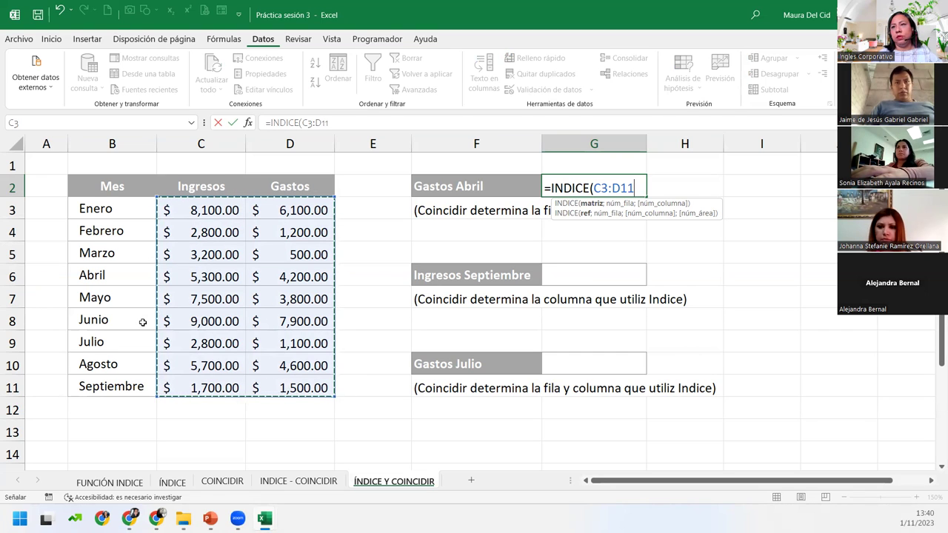
drag(90, 210, 298, 379)
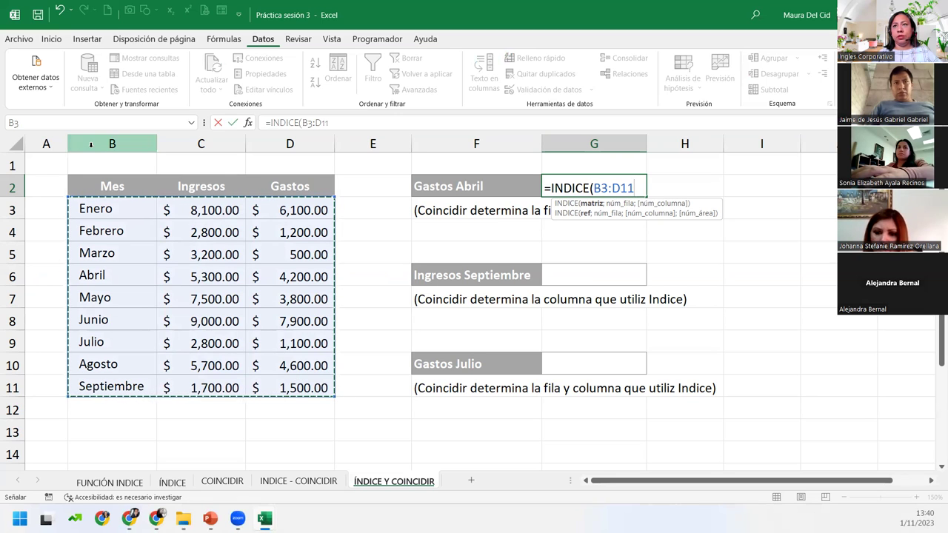
click(199, 210)
drag(268, 235, 317, 381)
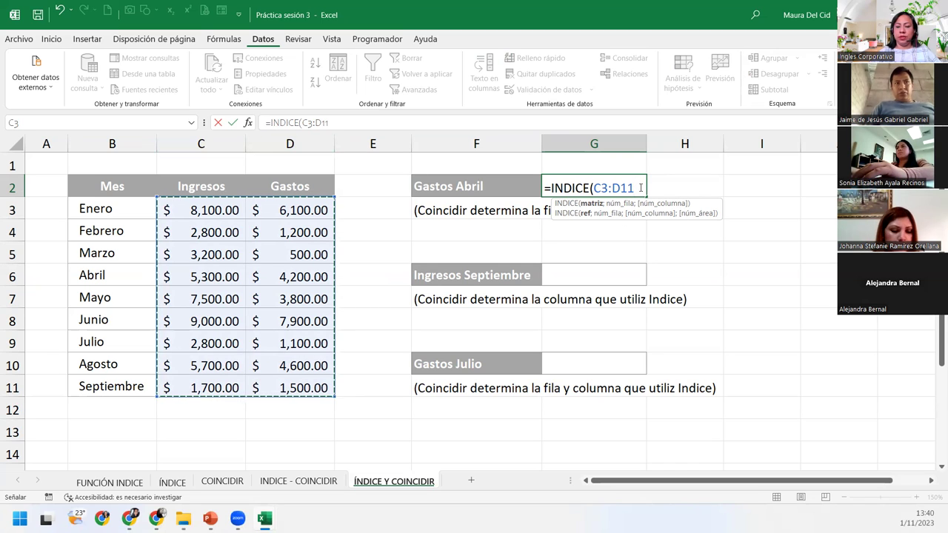
text(;)
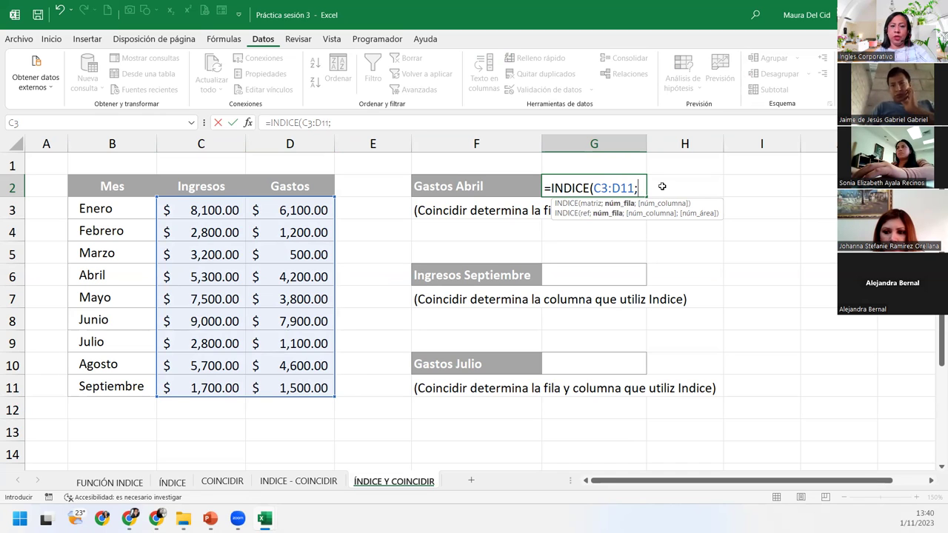
Add a nested COINCIDIR function as the row argument, with "Abril" as the lookup value
text(coi)
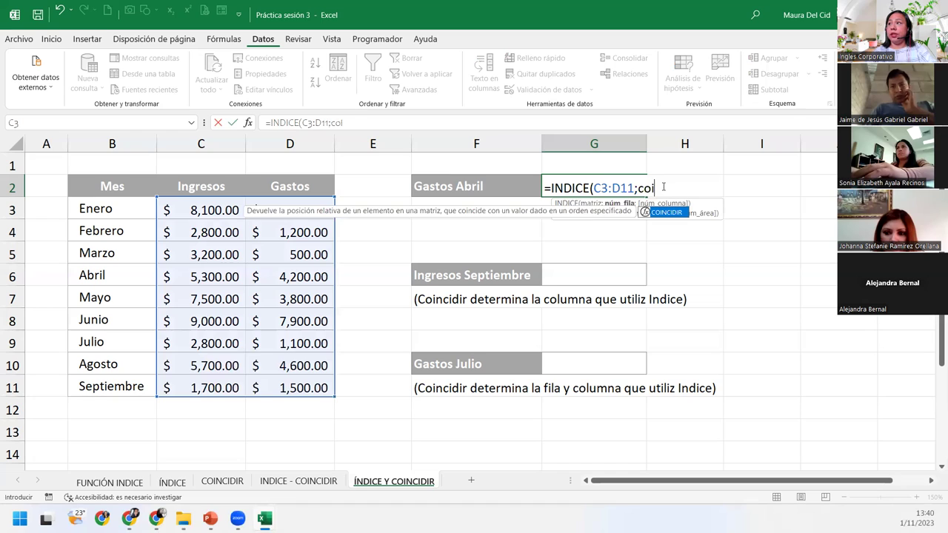
key(Tab)
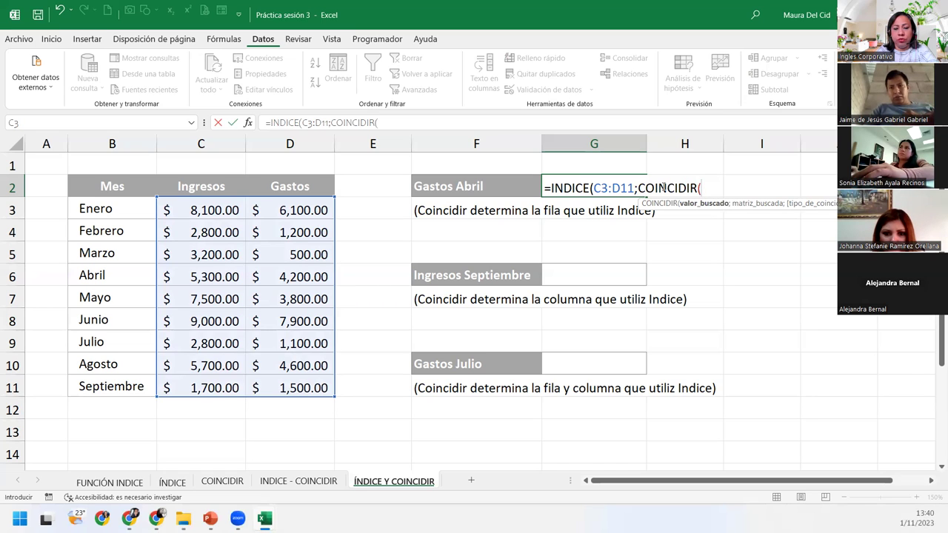
text("abril)
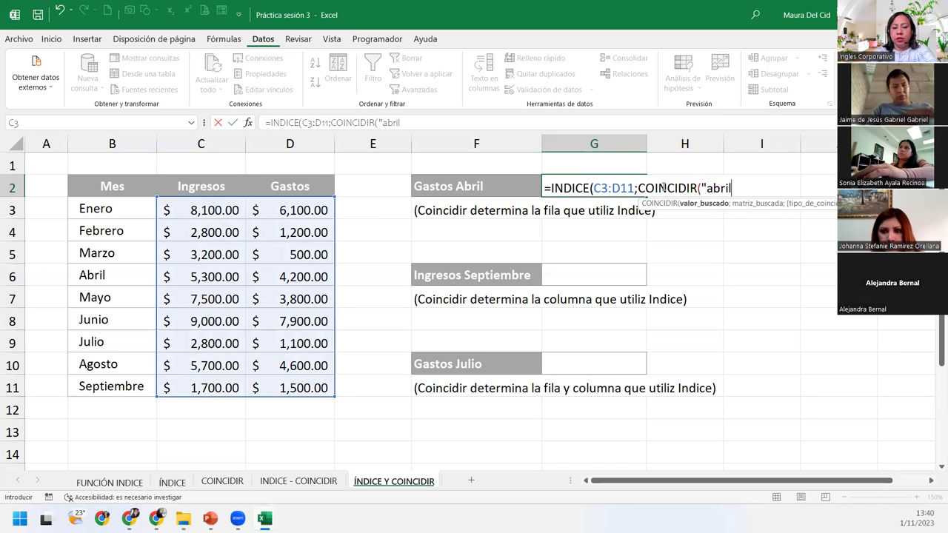
key(BackSpace)
key(BackSpace)
key(BackSpace)
key(BackSpace)
key(BackSpace)
text(Abril")
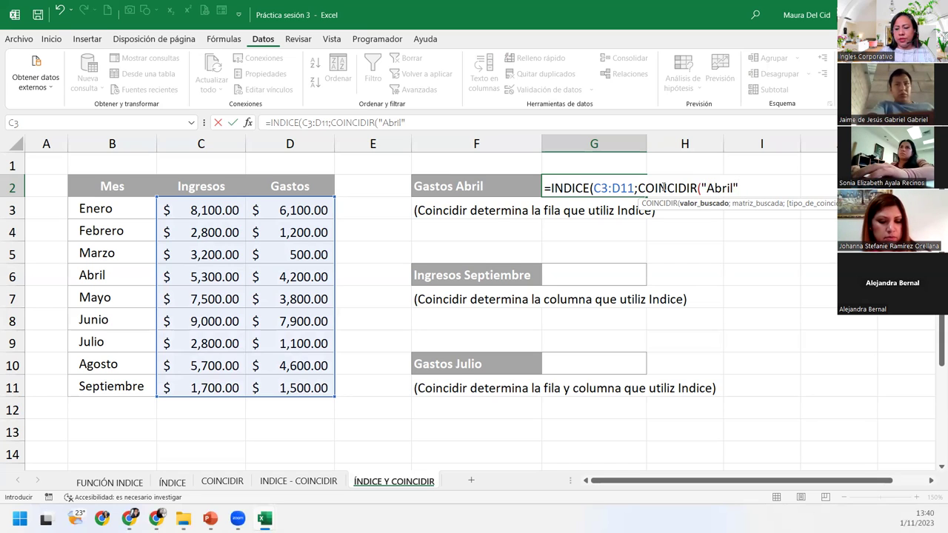
Complete the nested COINCIDIR with the month list B3:B11 as the lookup range and match type 0
text(;)
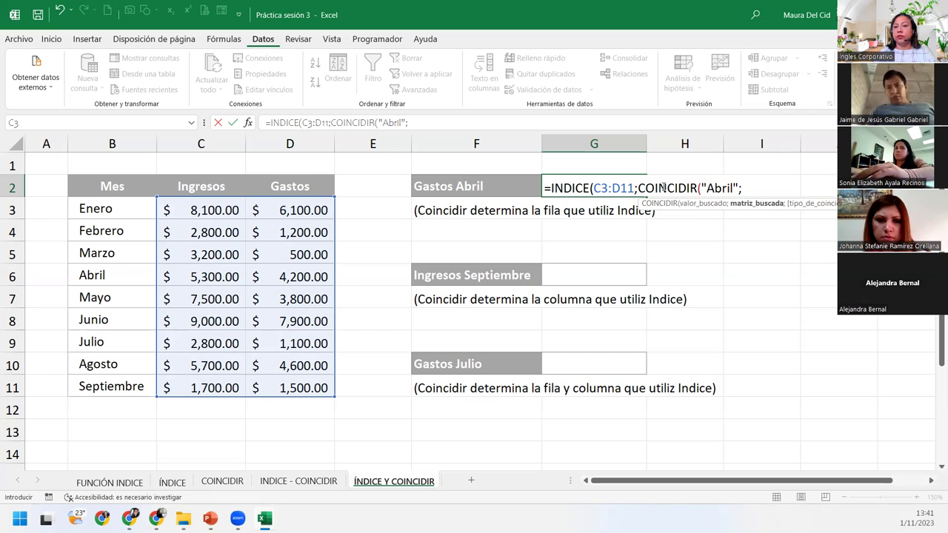
drag(118, 210, 123, 386)
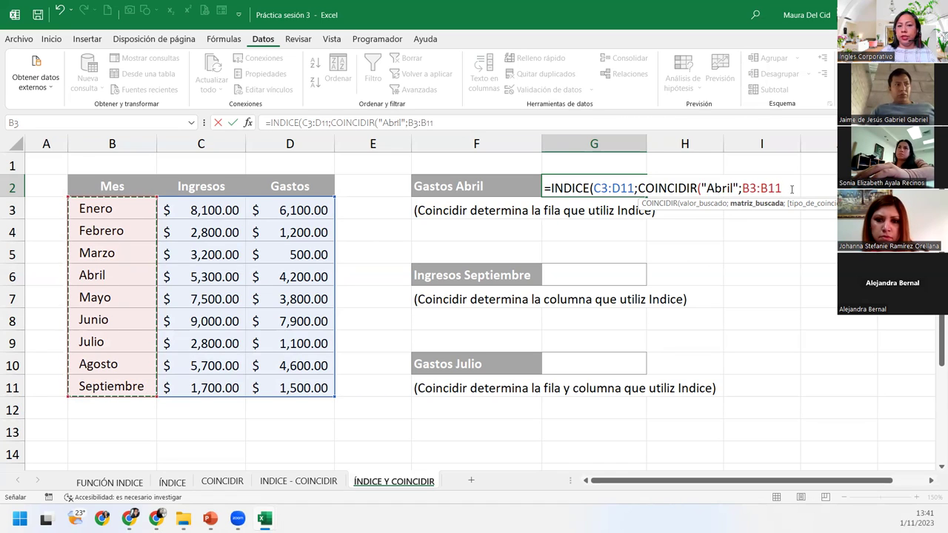
text(;)
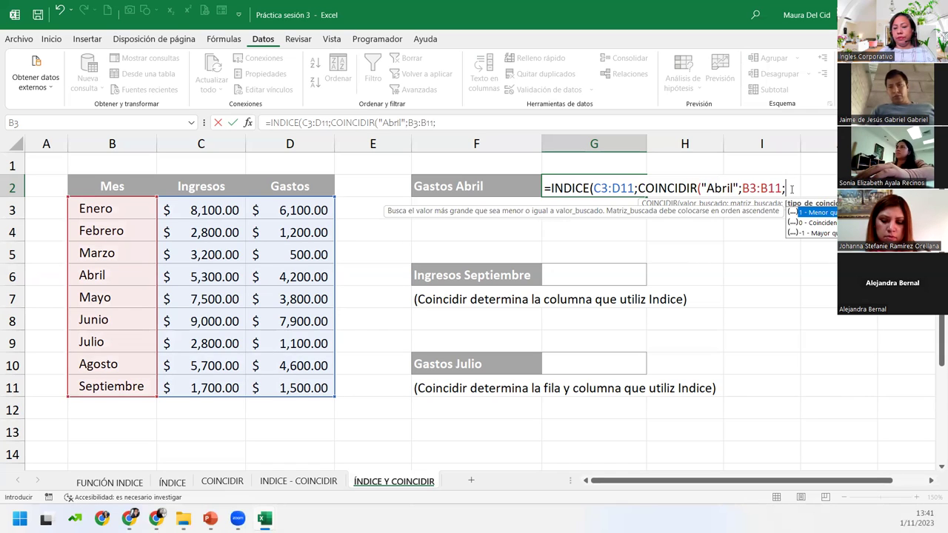
text(0)
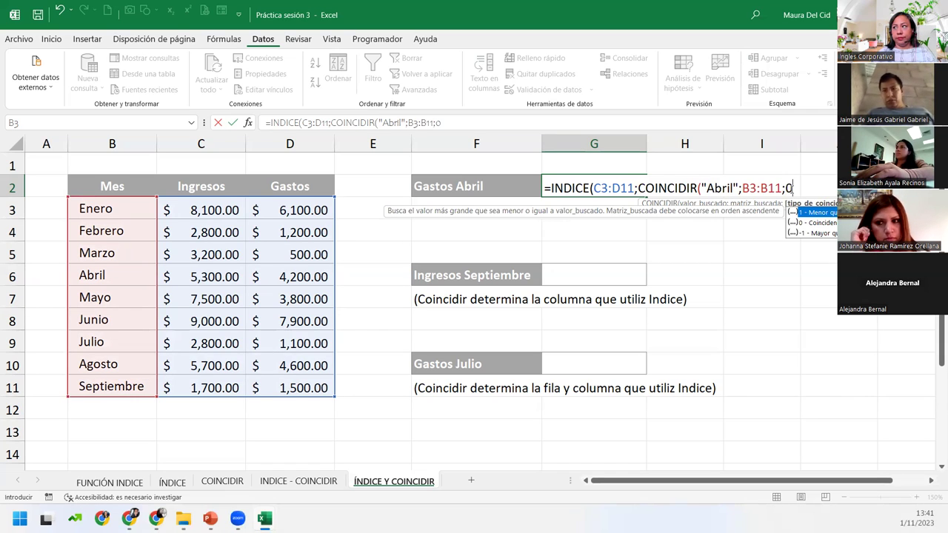
text())
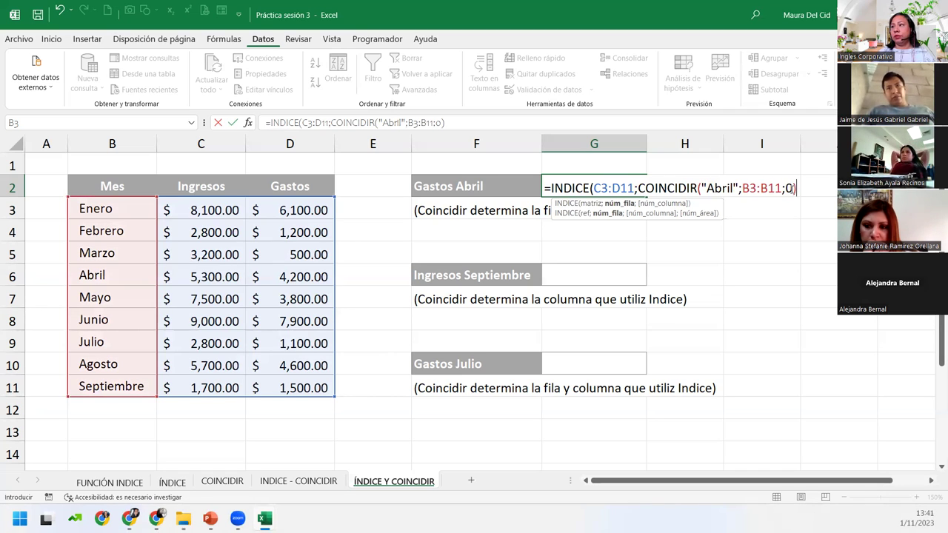
Finish the Gastos Abril INDICE formula with 2 as the column number and enter it in G2
text(;)
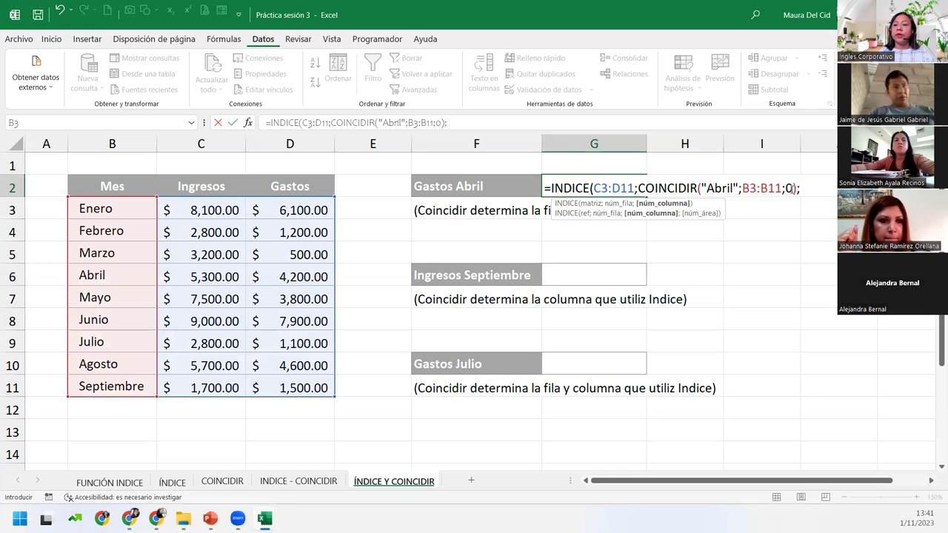
text(2)
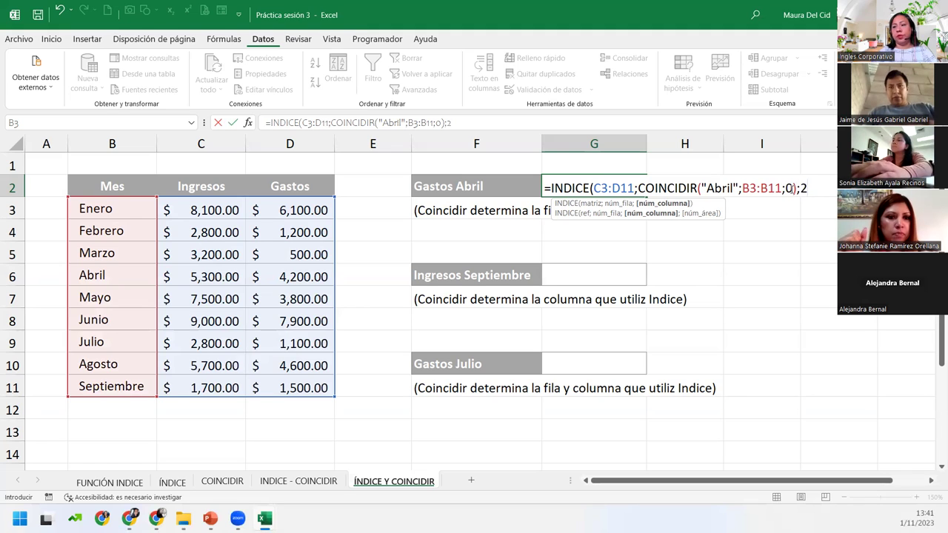
text())
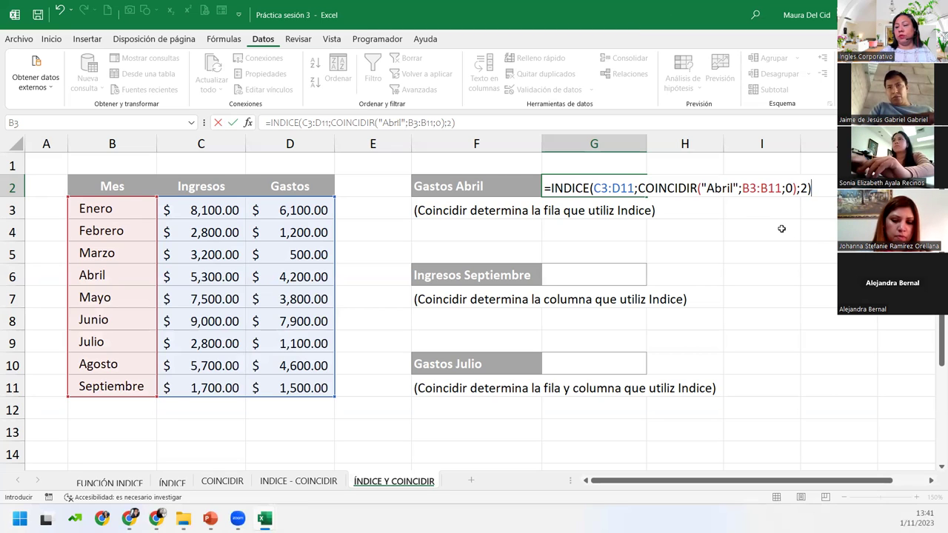
key(Return)
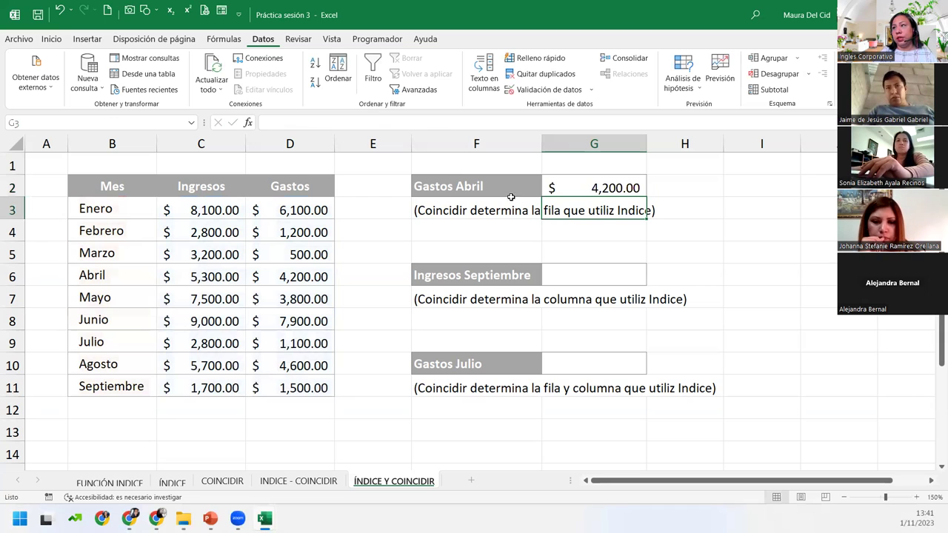
Compare the Gastos Abril result with the April expenses in the table and review the formula in G2
click(570, 179)
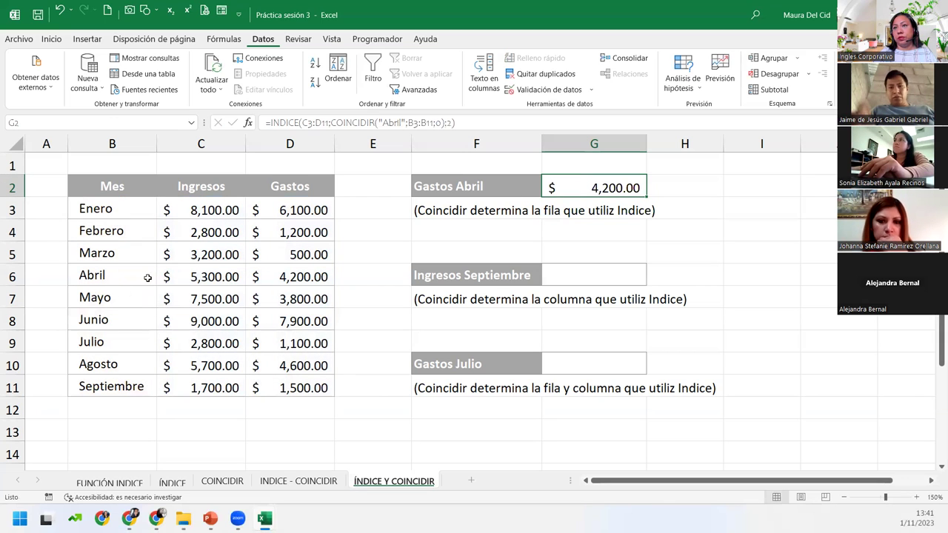
drag(149, 277, 237, 276)
click(277, 275)
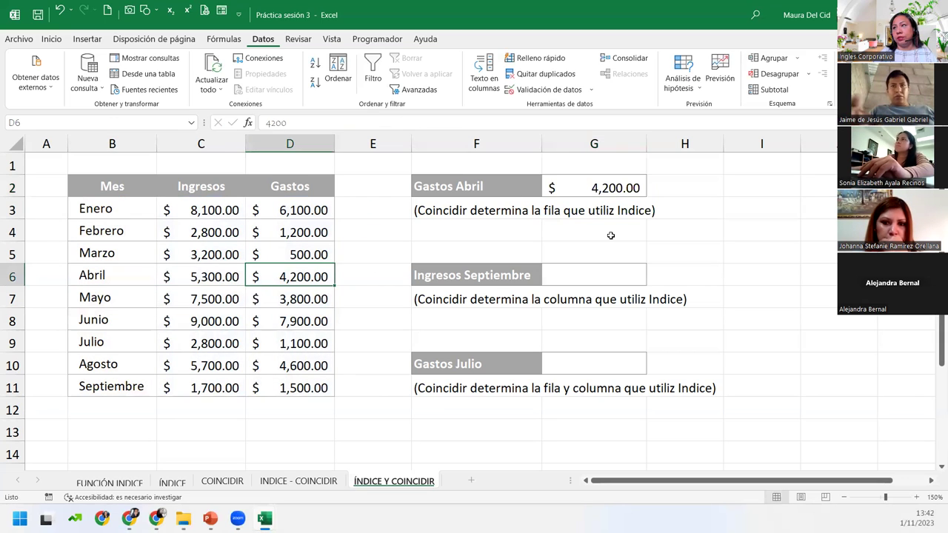
double_click(640, 185)
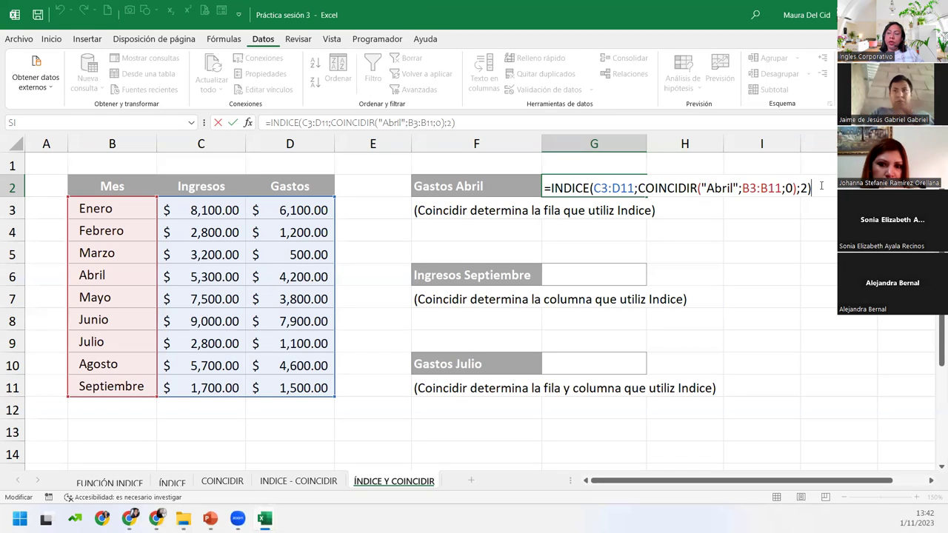
key(Return)
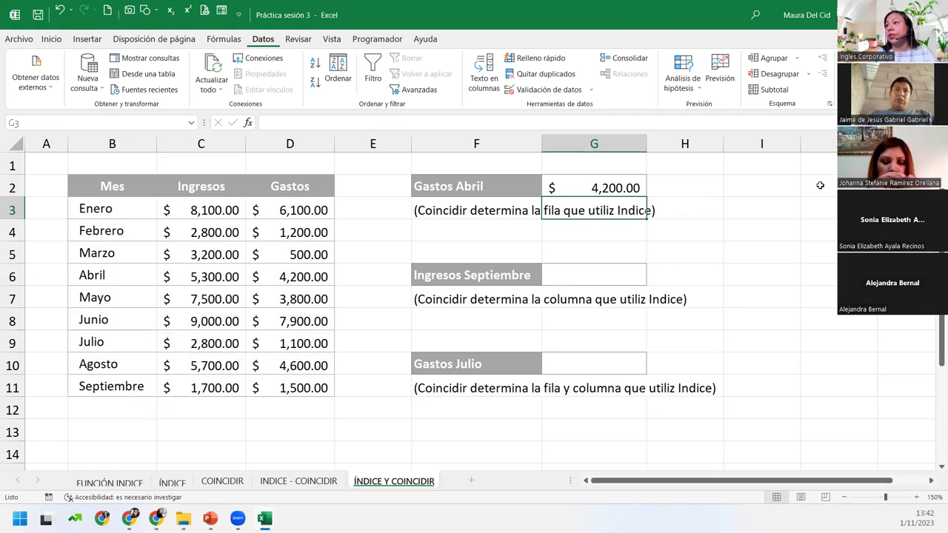
Start an INDICE formula in the Ingresos Septiembre cell G6 with C3:D11 as its matrix and 9 as the row number
click(571, 275)
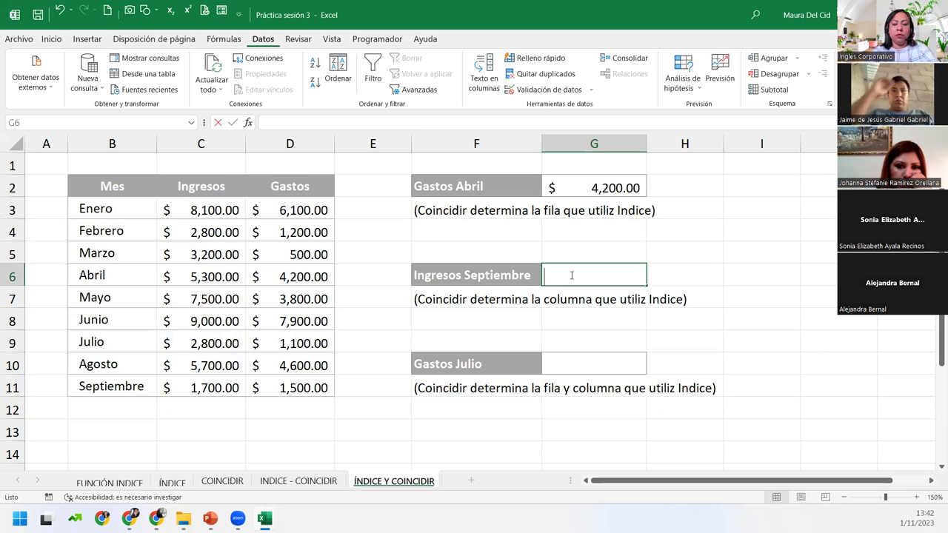
text(=ind)
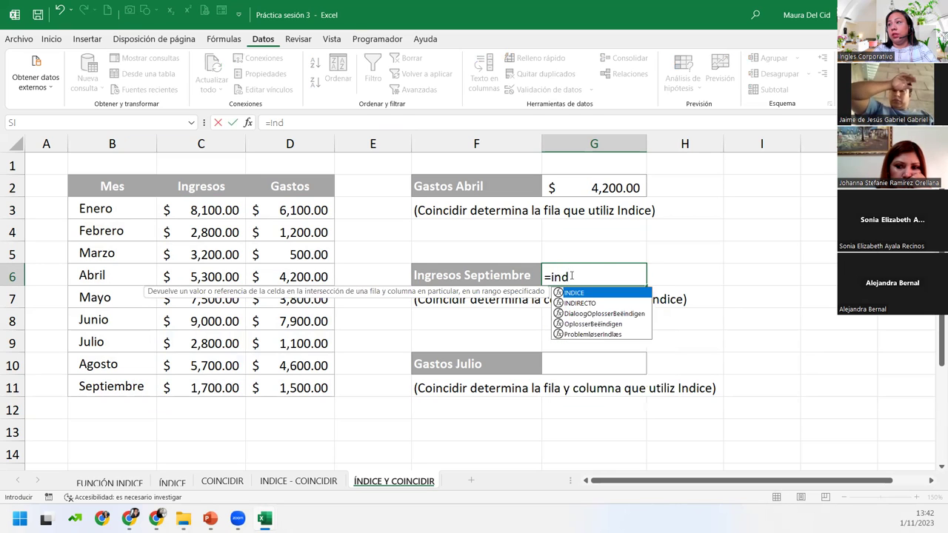
key(Tab)
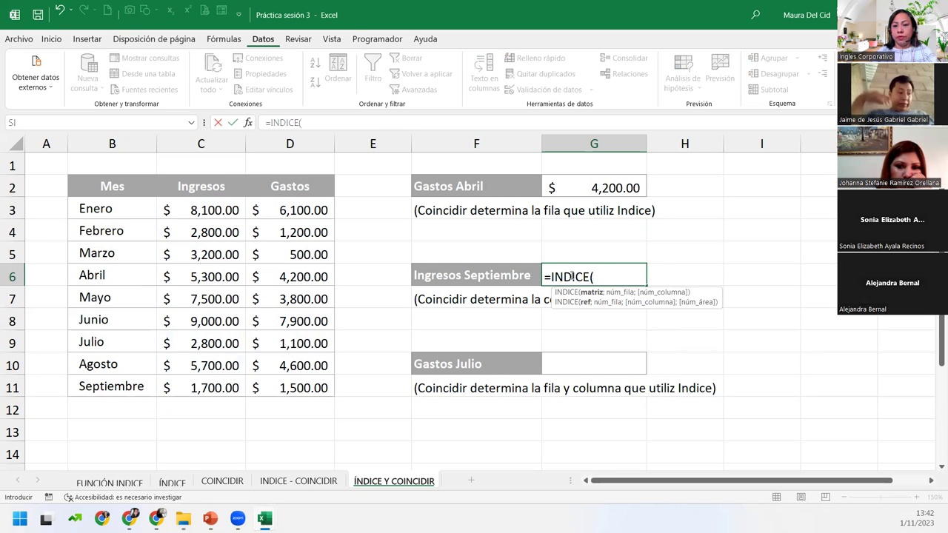
drag(221, 221, 320, 384)
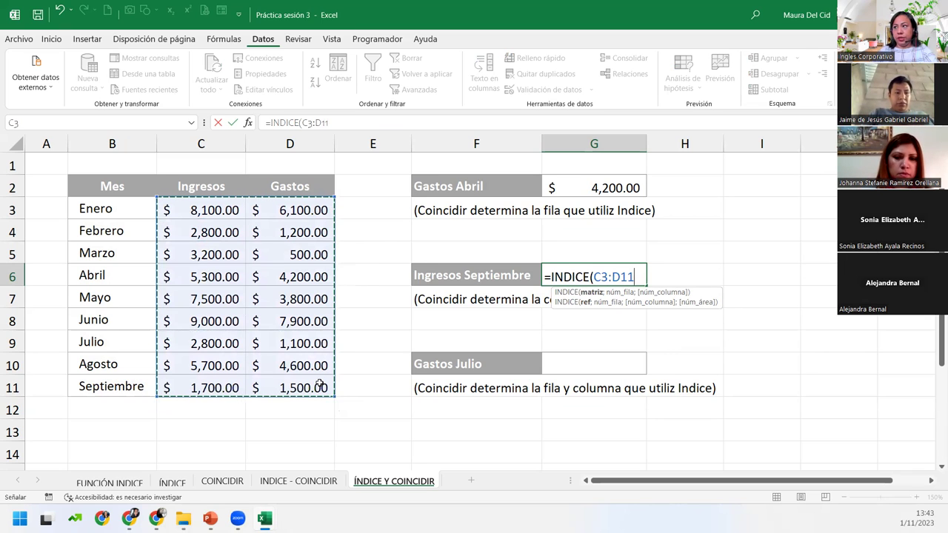
text(;)
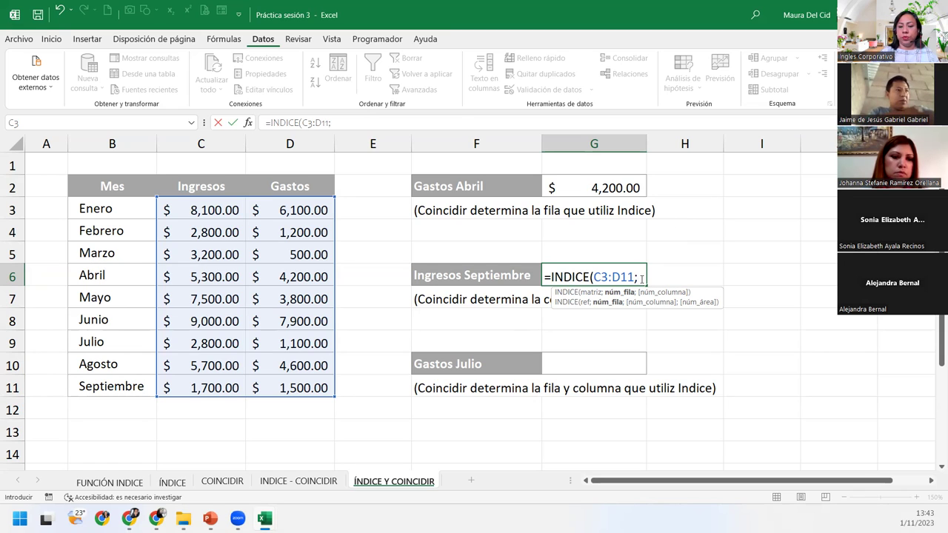
text(9;)
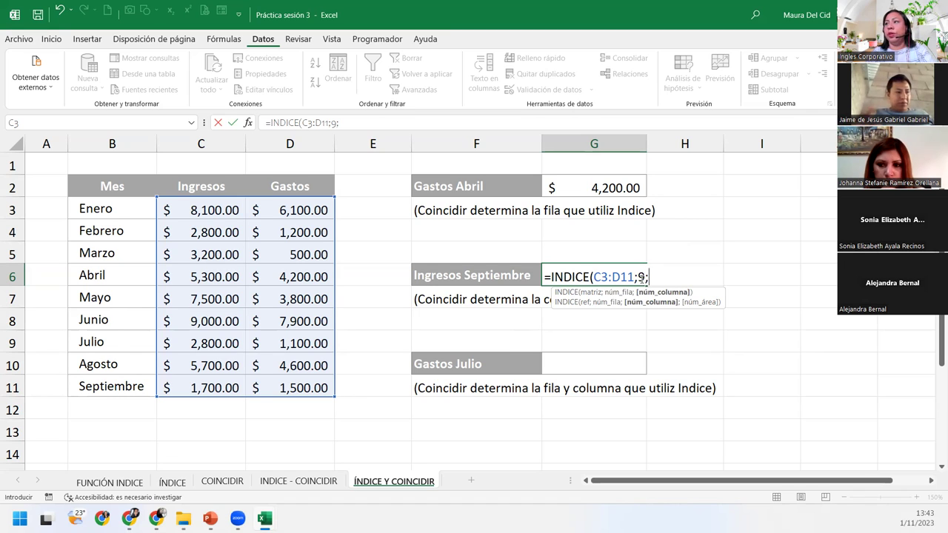
Add a nested COINCIDIR function as the column argument, with "Ingresos" as the lookup value
text(coi)
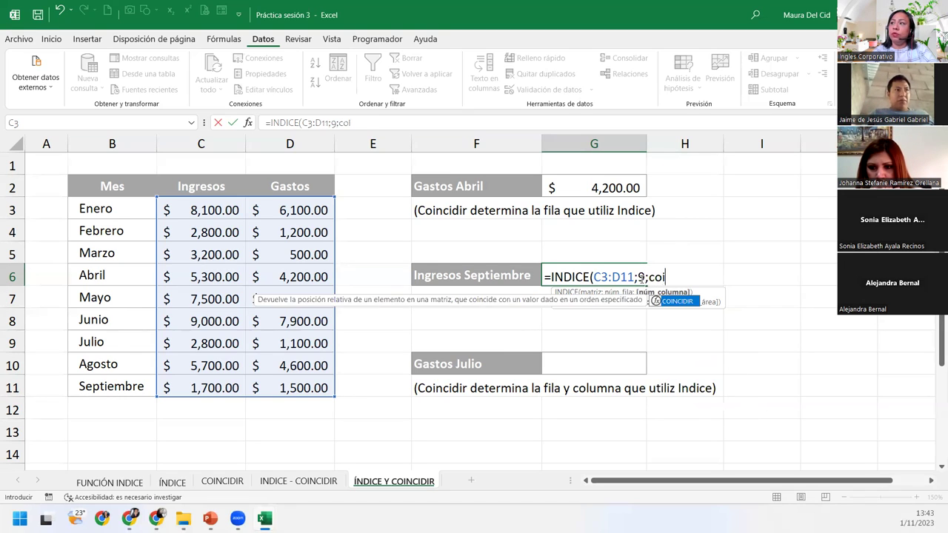
key(Tab)
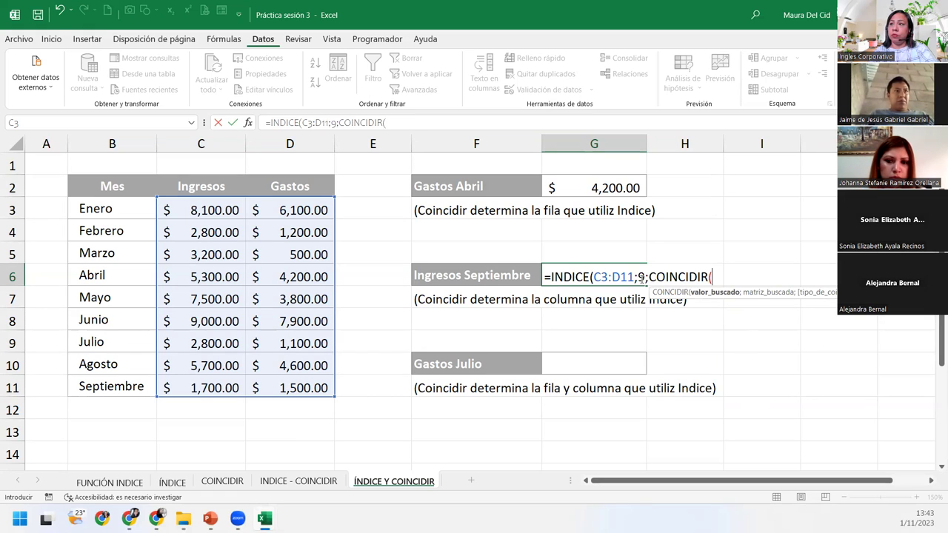
text(")
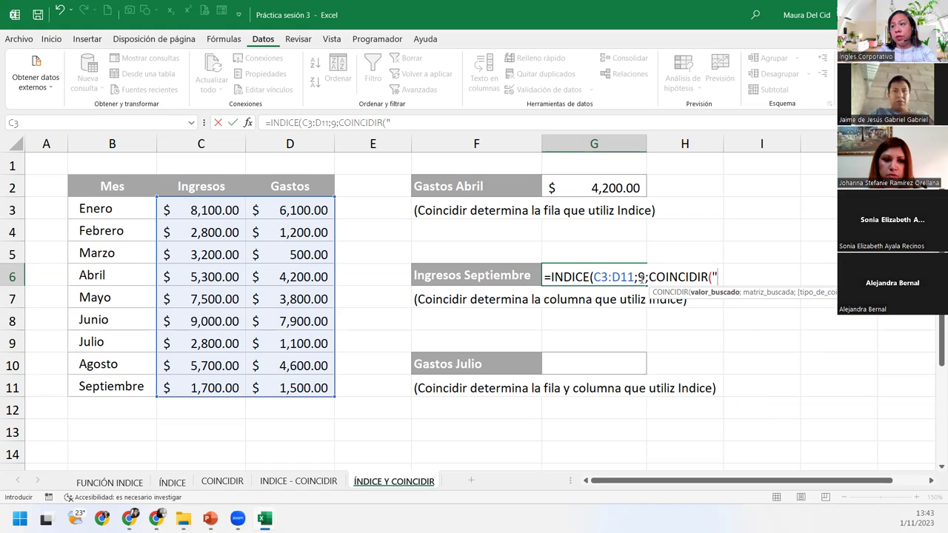
text(Ingresos)
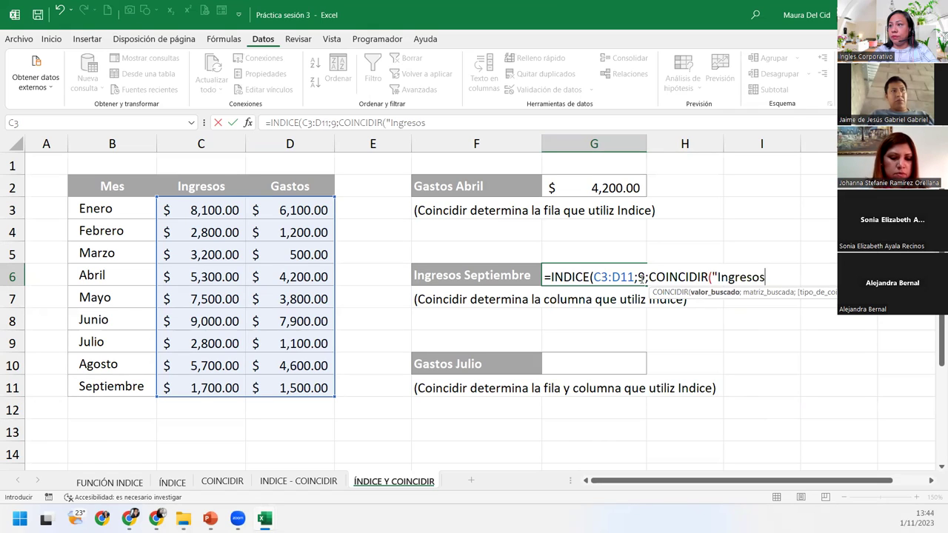
text(")
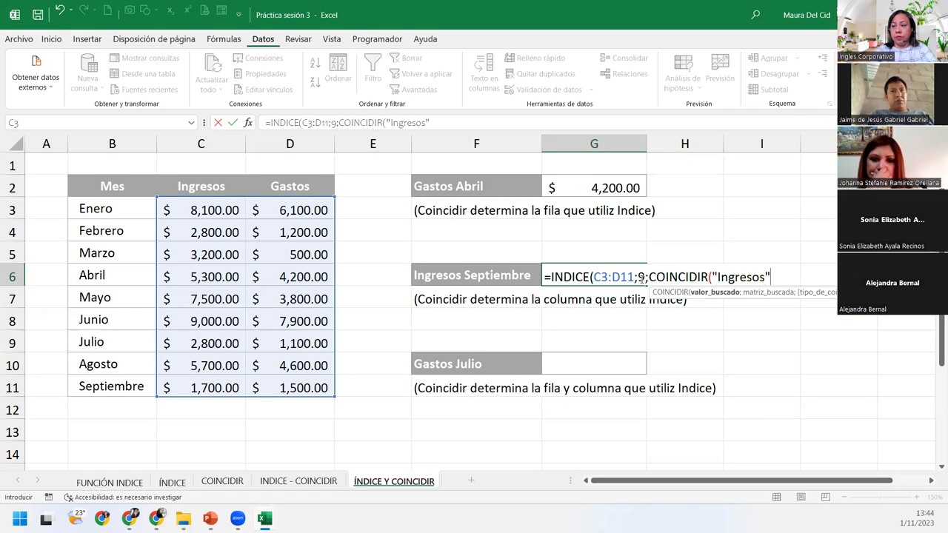
text(;)
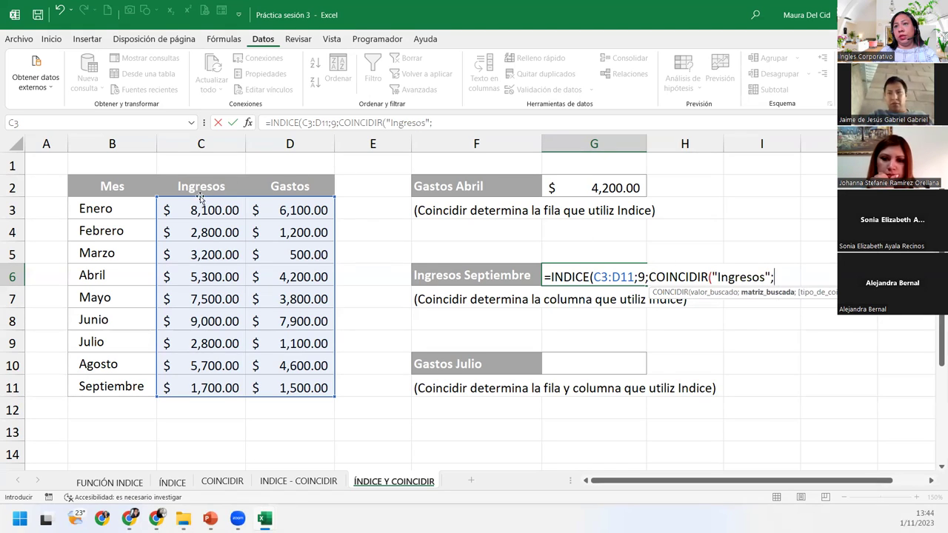
Complete the nested COINCIDIR with the header cells C2:D2 as the lookup range and match type 0
drag(194, 186, 274, 185)
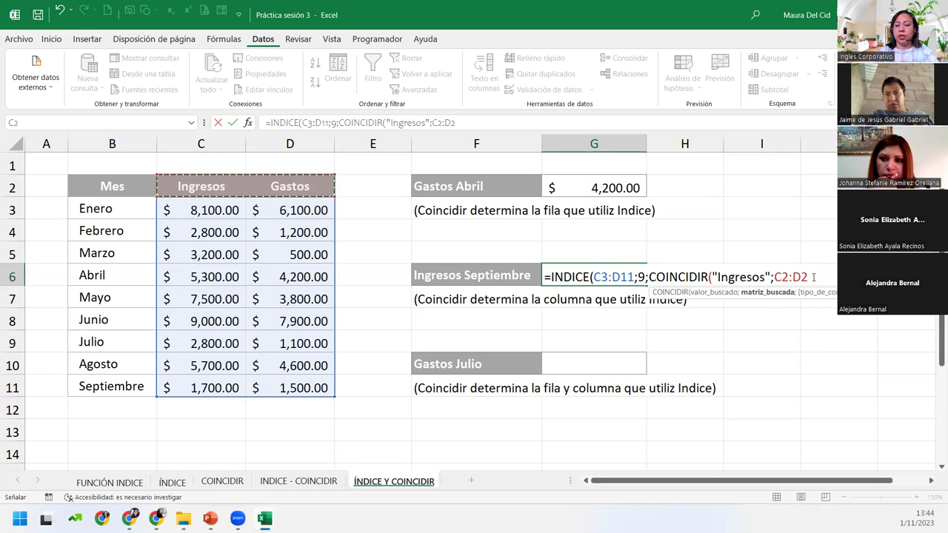
text(;0)
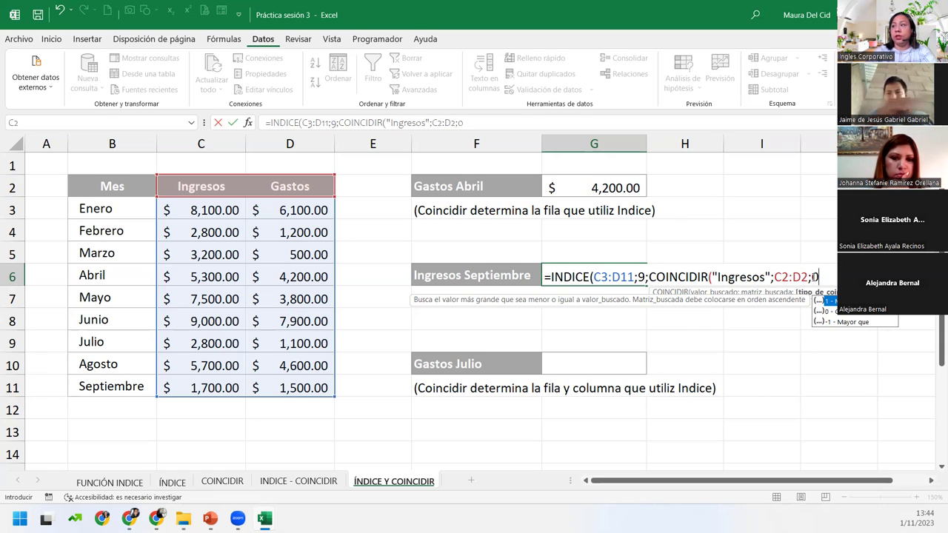
text())
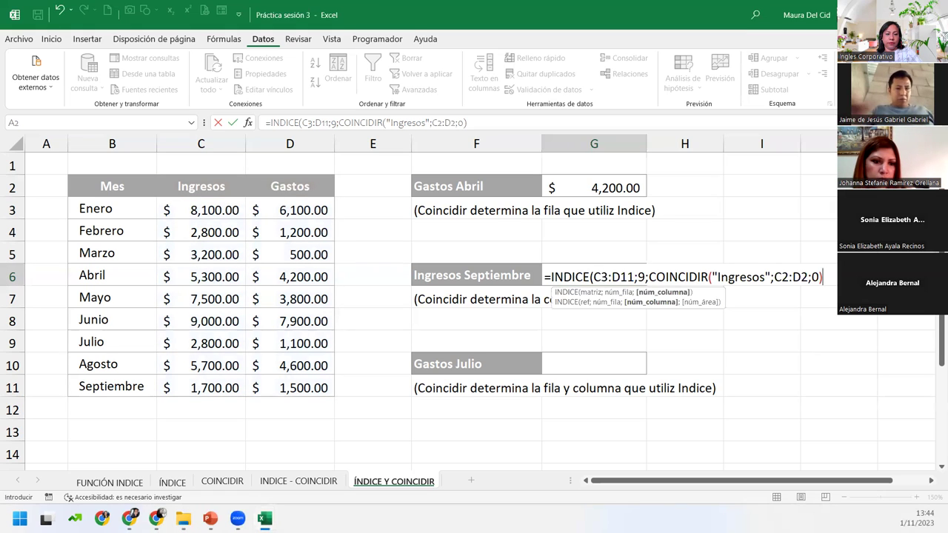
Add the missing closing parenthesis to the Ingresos Septiembre INDICE formula and enter it in G6
key(Return)
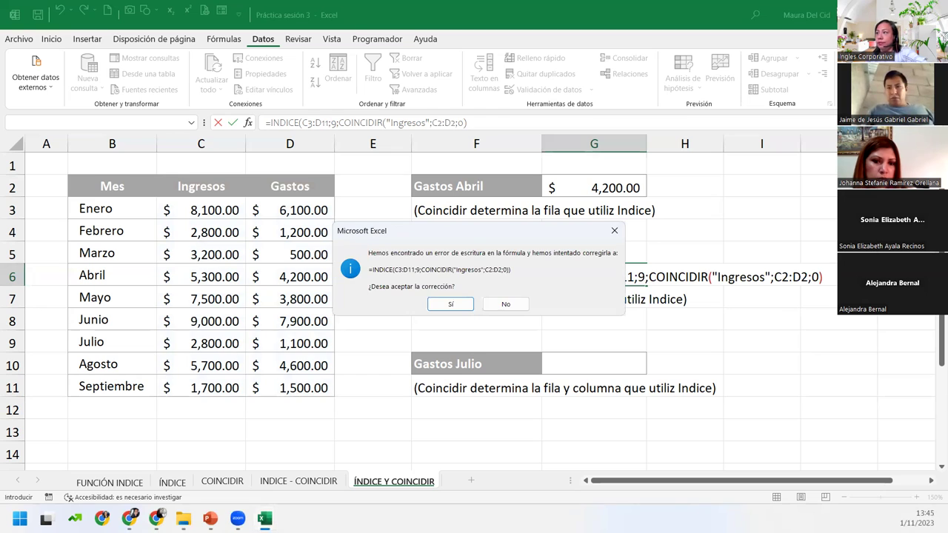
key(Escape)
key(Return)
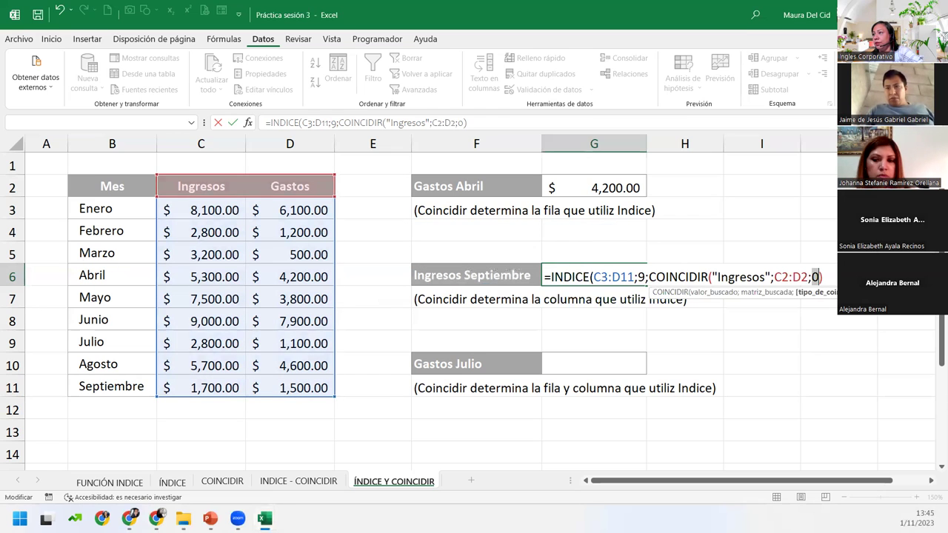
key(Return)
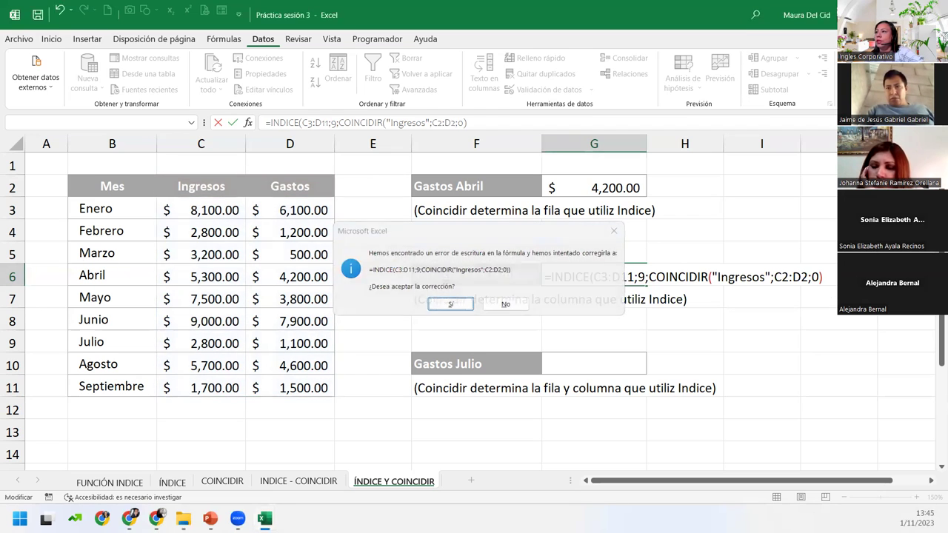
key(Escape)
key(Return)
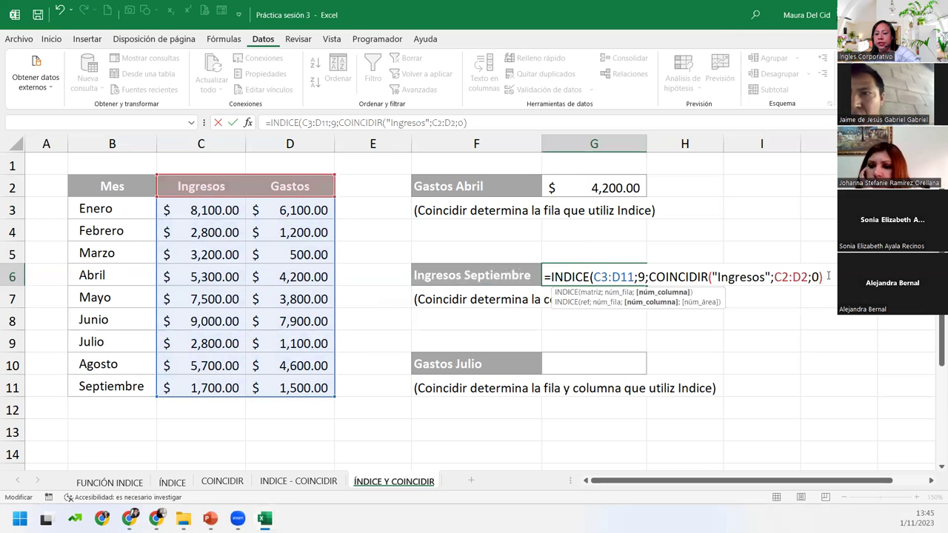
text())
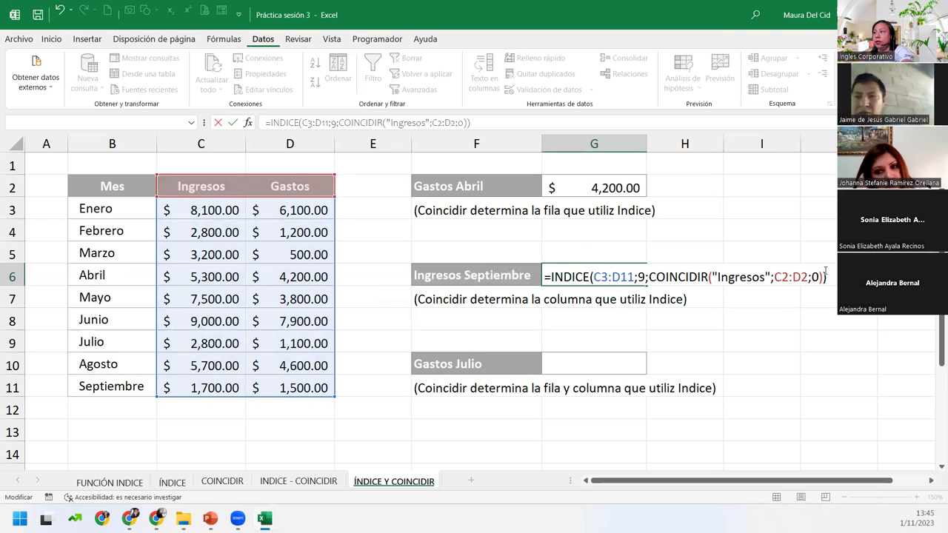
key(Return)
Compare the Ingresos Septiembre result in G6 with the September income in the table
click(611, 276)
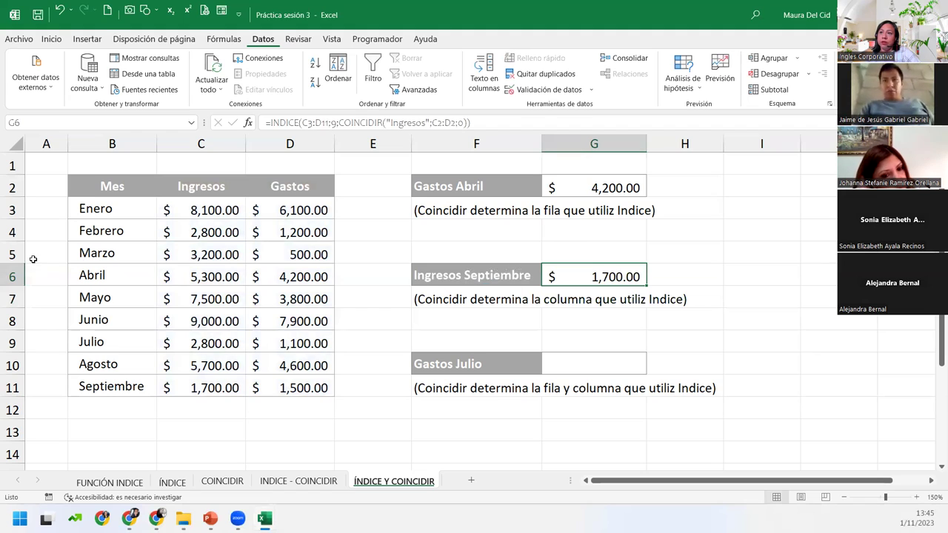
click(197, 387)
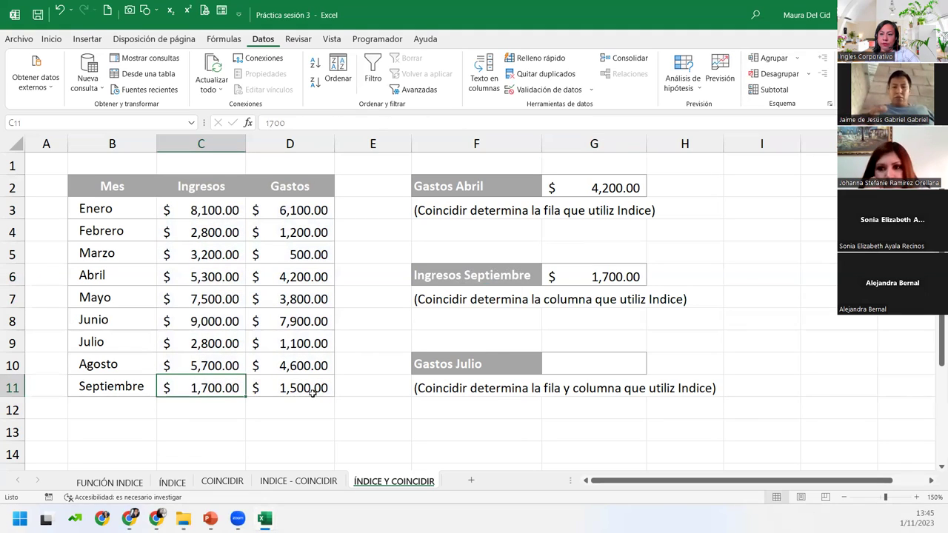
click(629, 364)
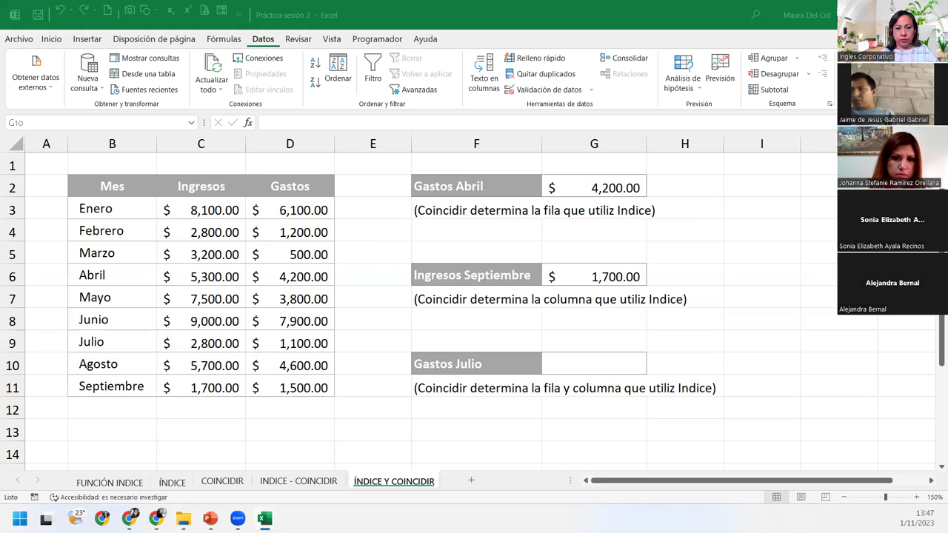
key(F2)
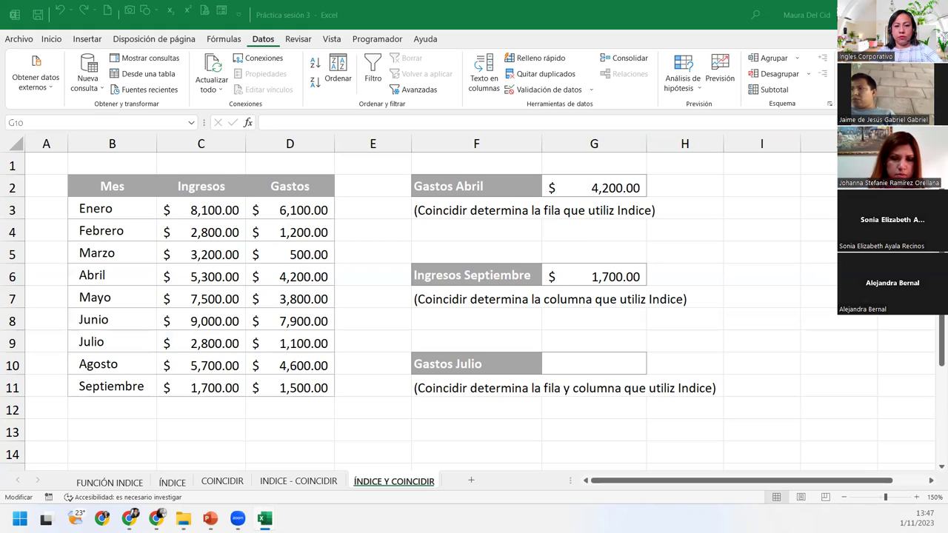
key(Escape)
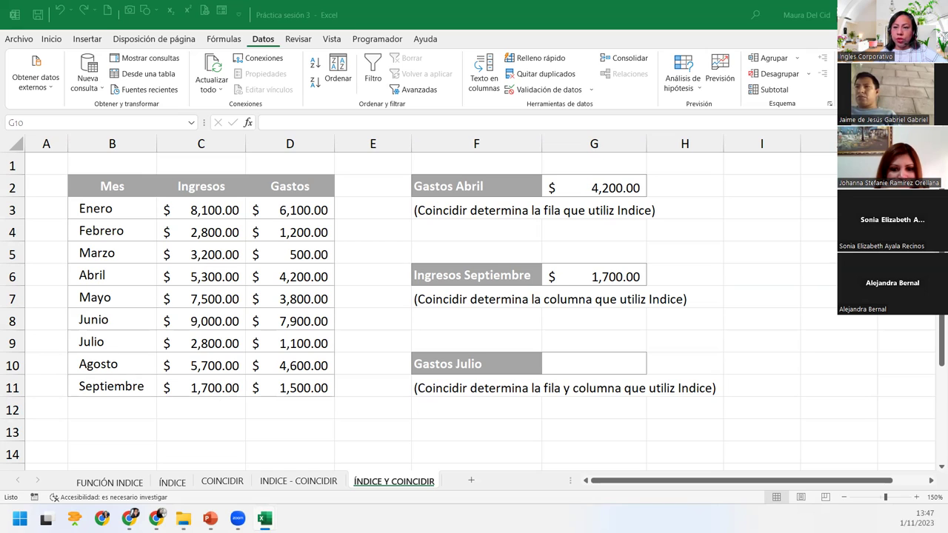
Open the Ingresos Septiembre formula in G6 to review its INDICE and COINCIDIR arguments
click(593, 366)
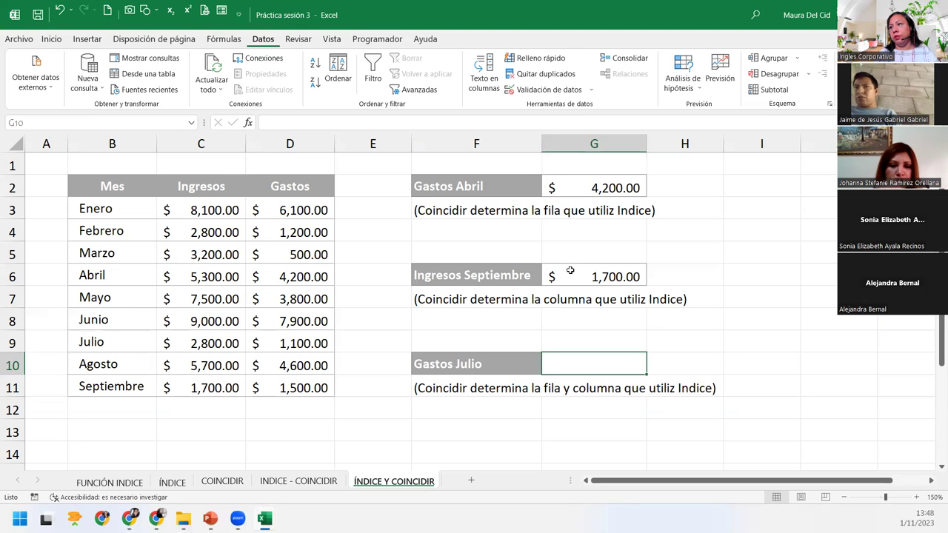
click(571, 271)
double_click(601, 275)
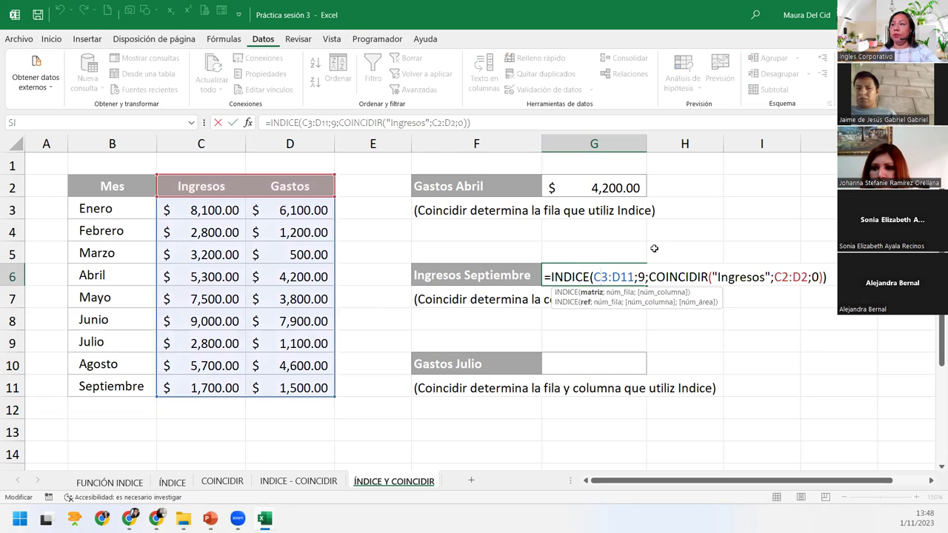
Misspell the lookup text in the Gastos Abril formula in G2 as "Abil" and enter the formula
click(603, 180)
double_click(602, 185)
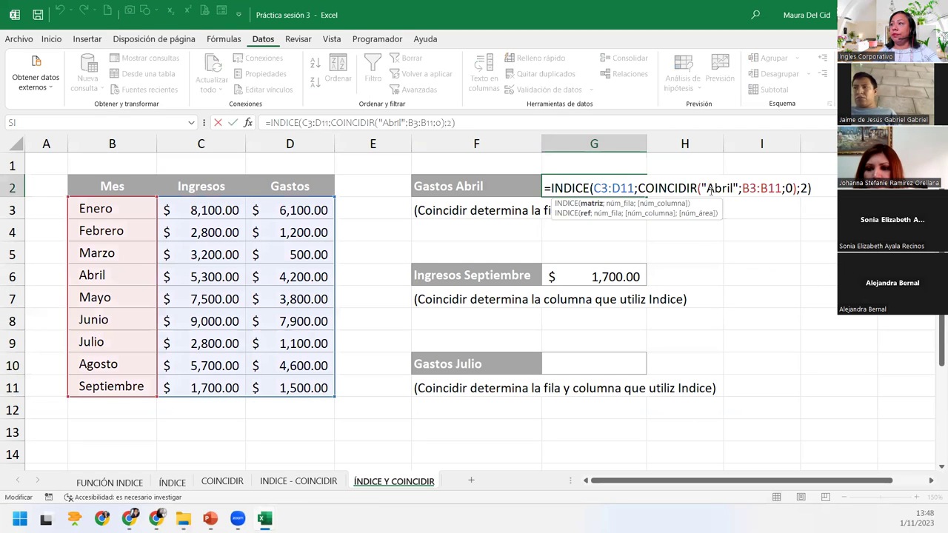
click(728, 187)
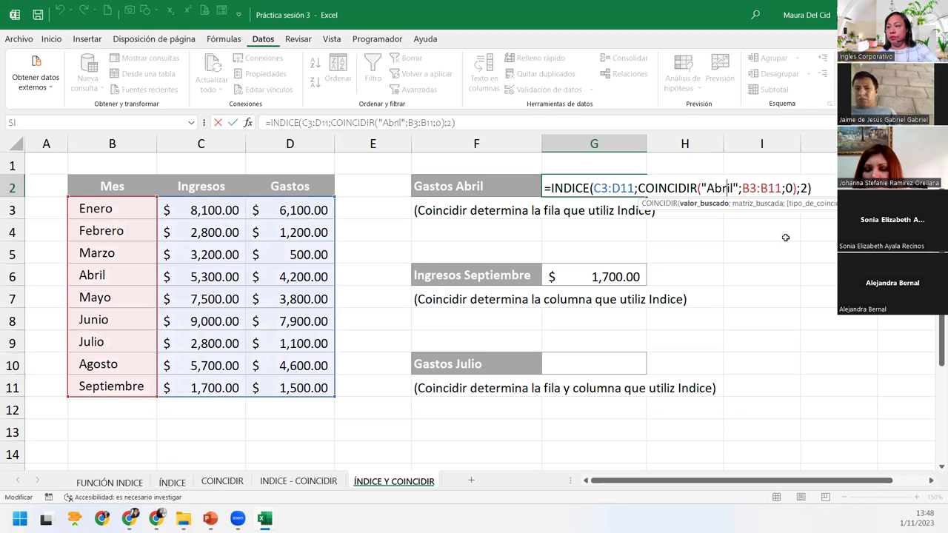
key(BackSpace)
key(Return)
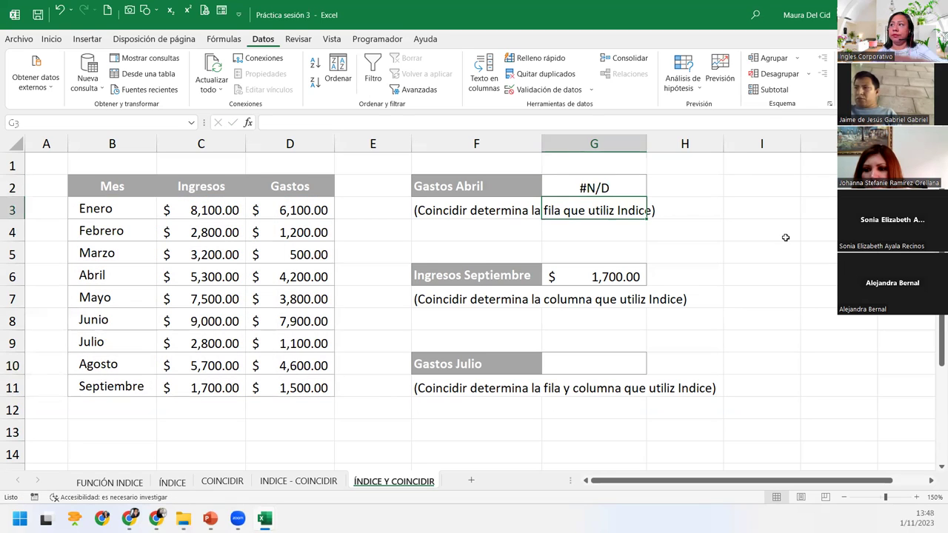
Correct the COINCIDIR lookup text in the G2 formula back to "Abril"
click(589, 186)
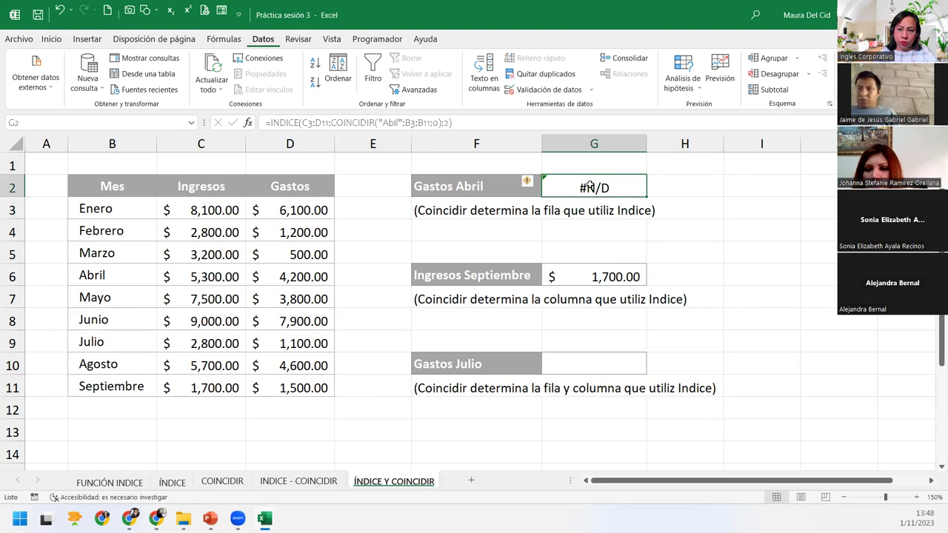
double_click(590, 186)
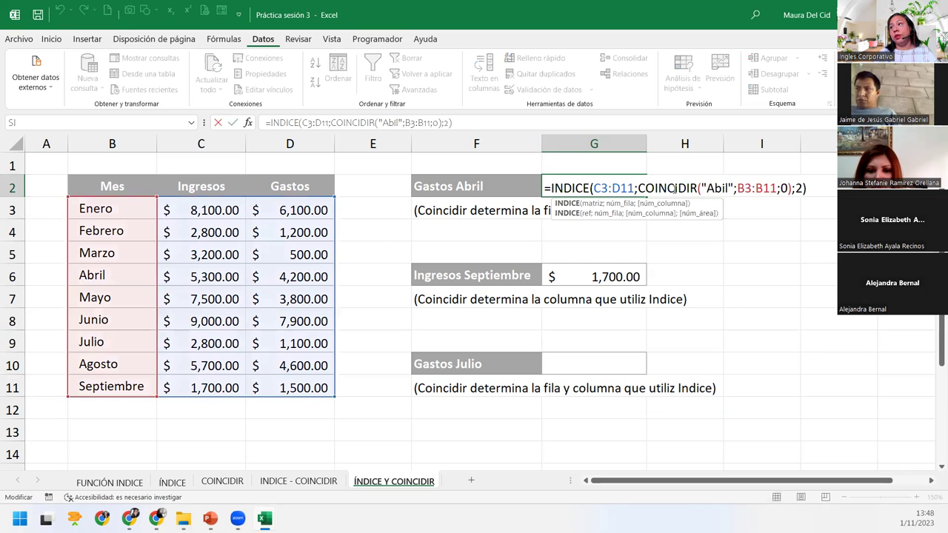
click(722, 187)
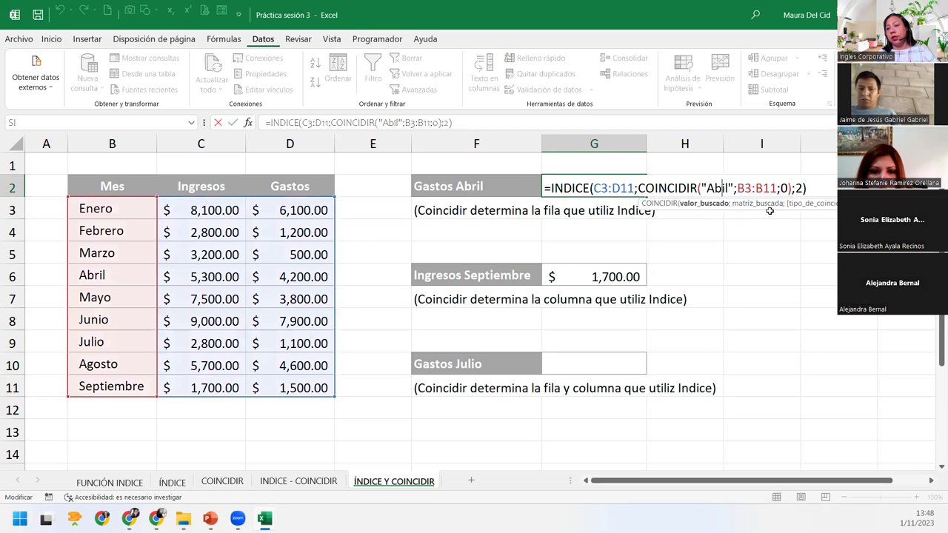
text(r)
key(Return)
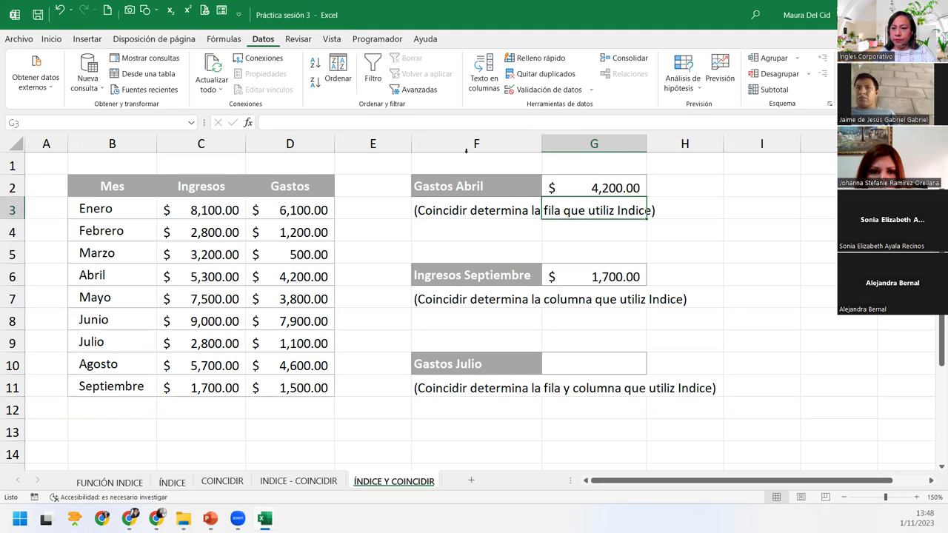
Start an INDICE formula for Gastos Julio in G10 with C3:D11 as the array
click(573, 358)
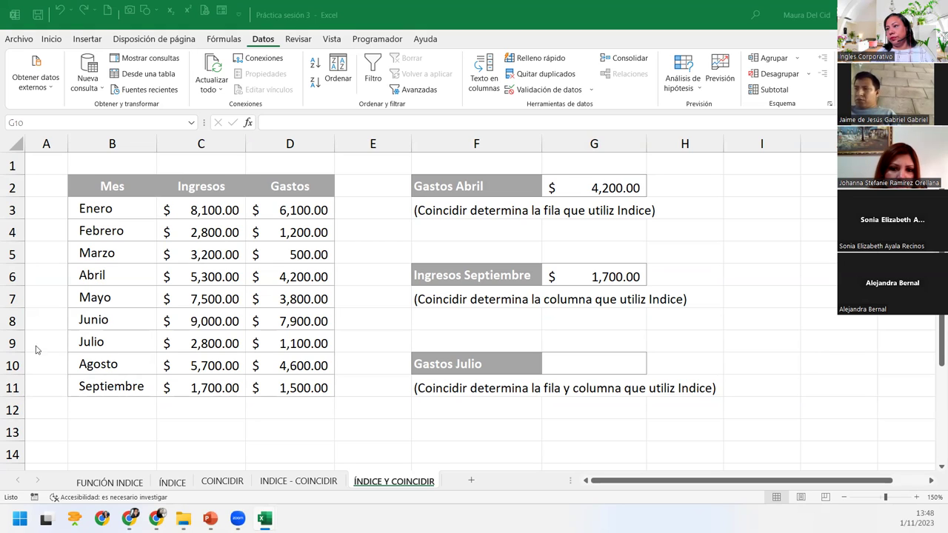
click(577, 372)
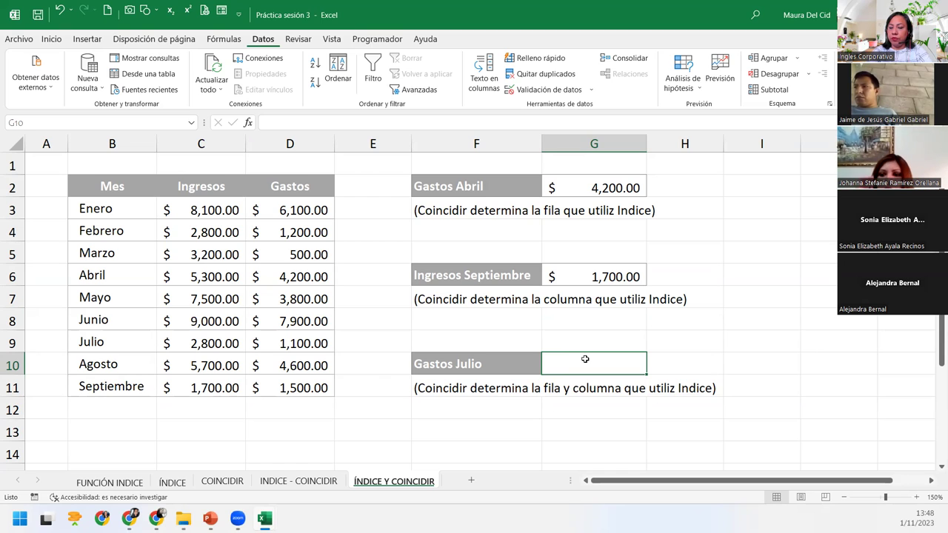
text(=)
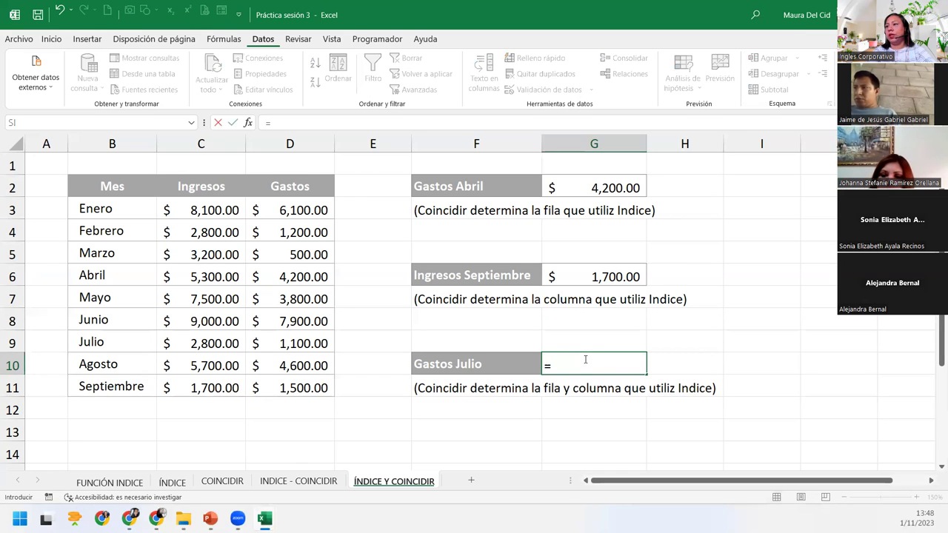
text(indi)
key(Tab)
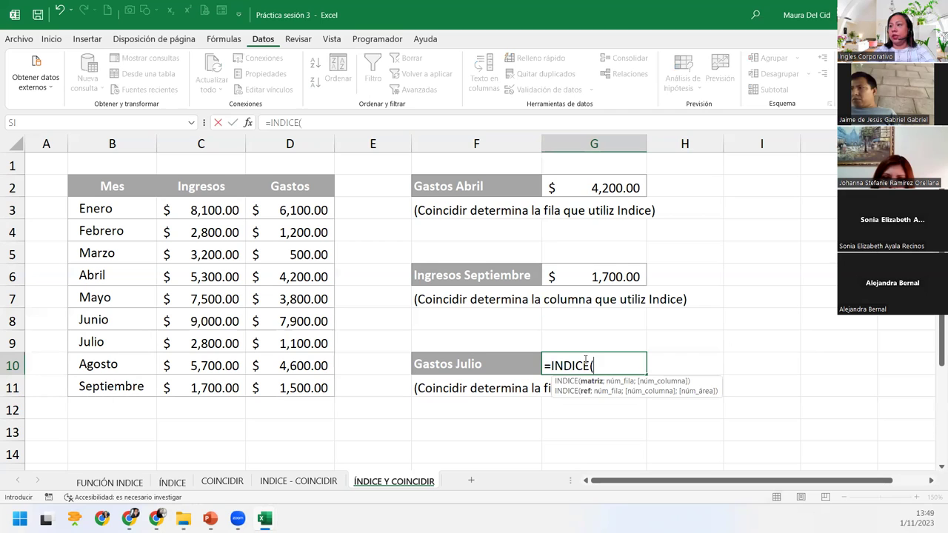
drag(169, 210, 296, 383)
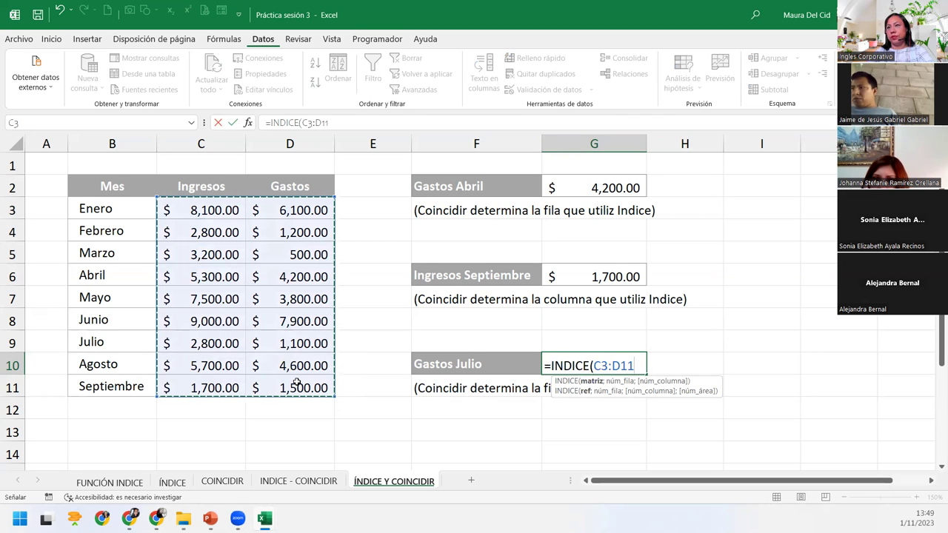
text(;)
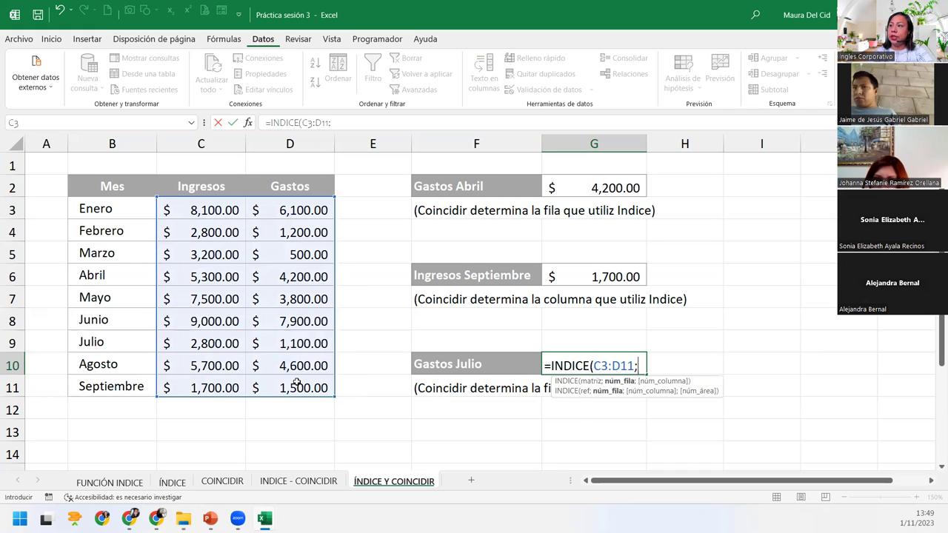
Add a nested COINCIDIR as the row argument, looking up "Julio" in B3:B11 with match type 0
text(coi)
key(Tab)
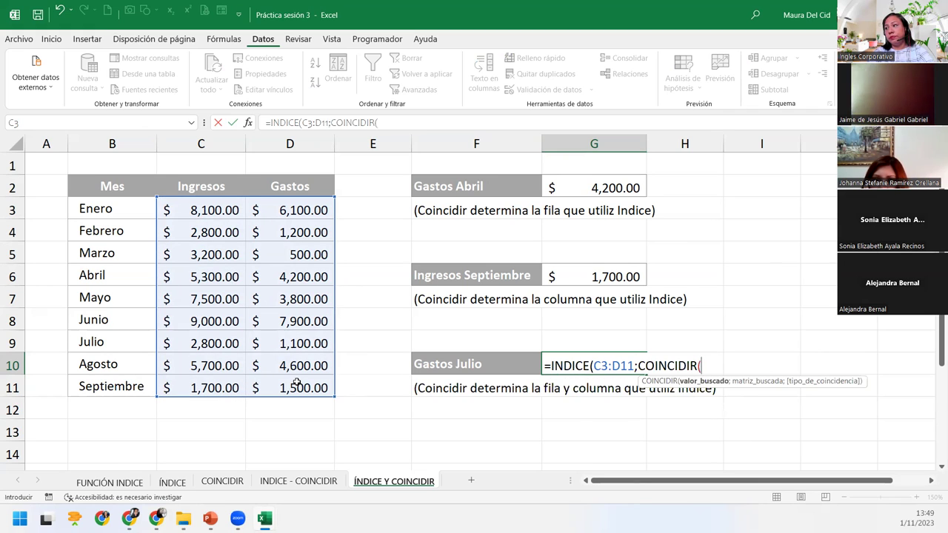
text("julio")
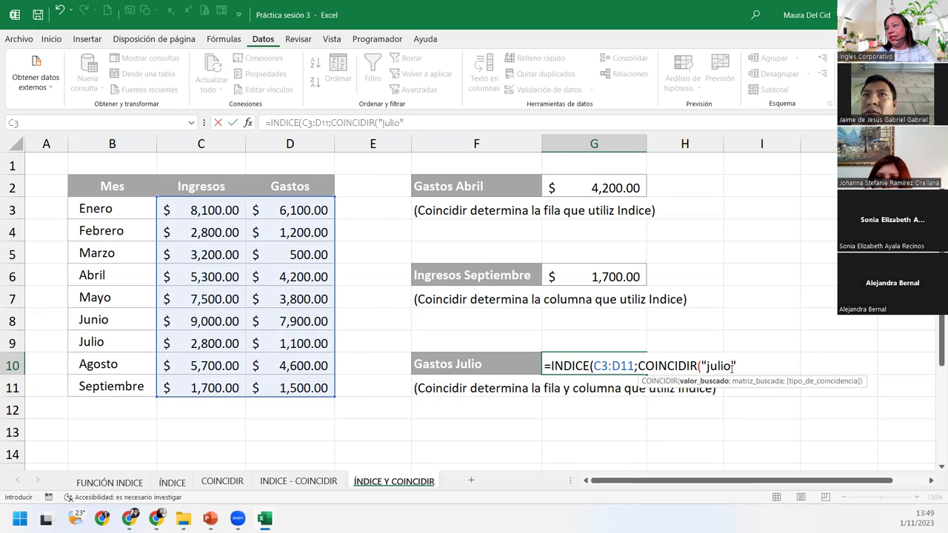
click(711, 366)
key(BackSpace)
text(J)
click(747, 370)
text(;)
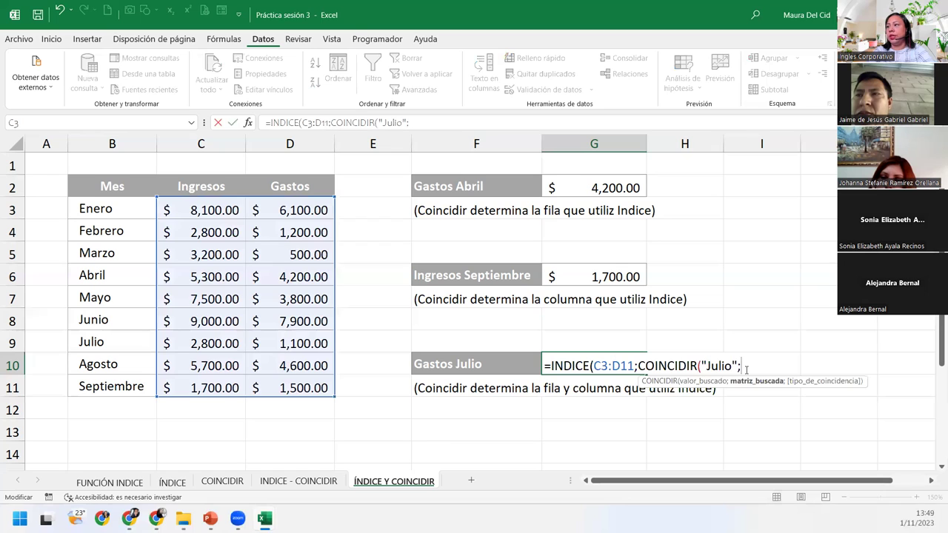
drag(111, 210, 127, 384)
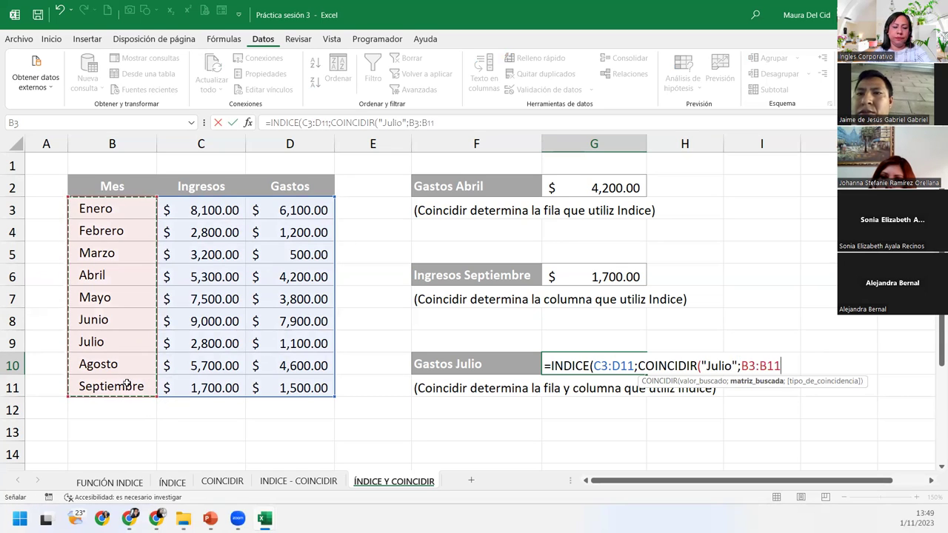
text(;)
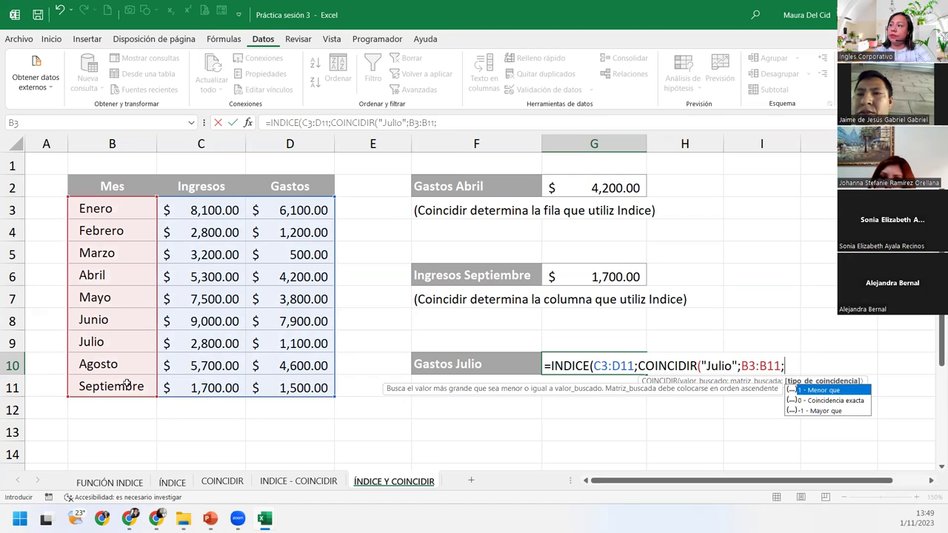
text(0))
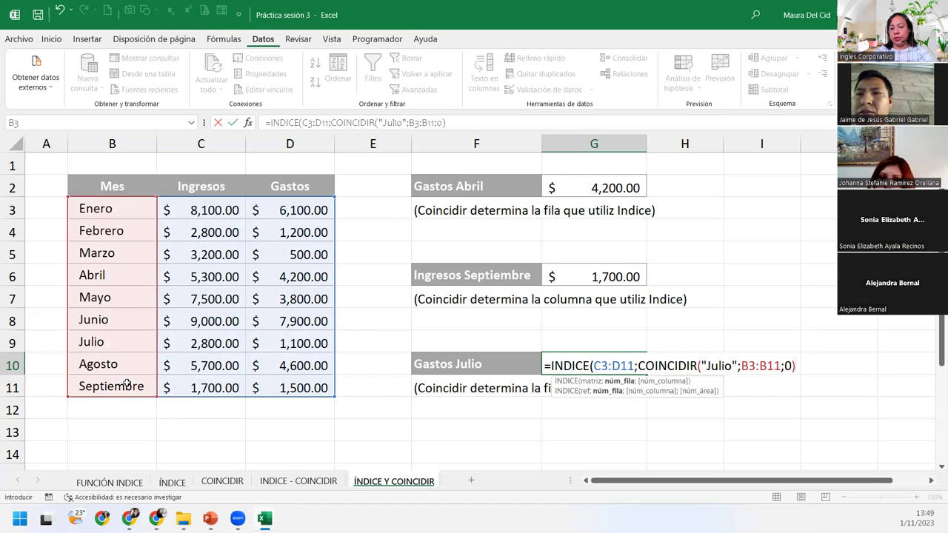
Add a second COINCIDIR as the column argument, looking up "Gastos" in C2:D2 with match type 0, and enter the formula
text(;coi)
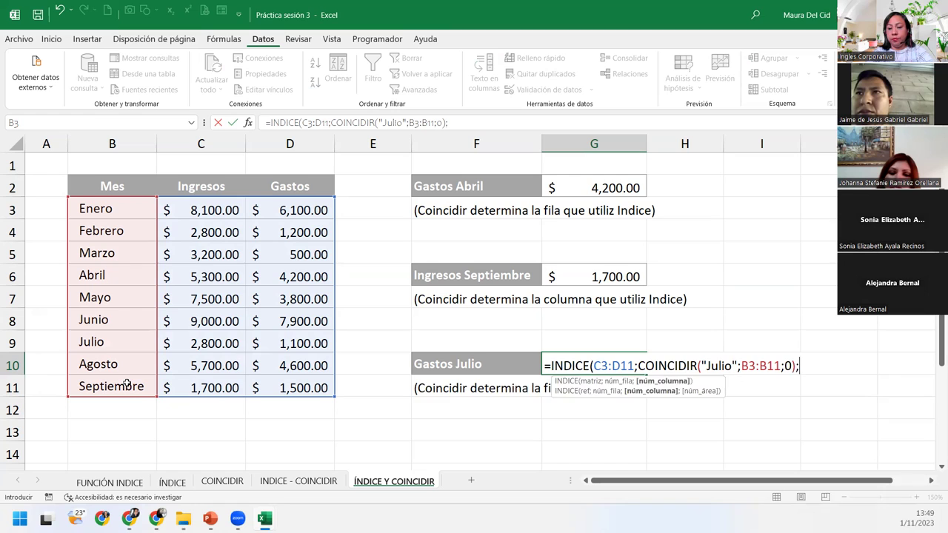
text(n)
key(Tab)
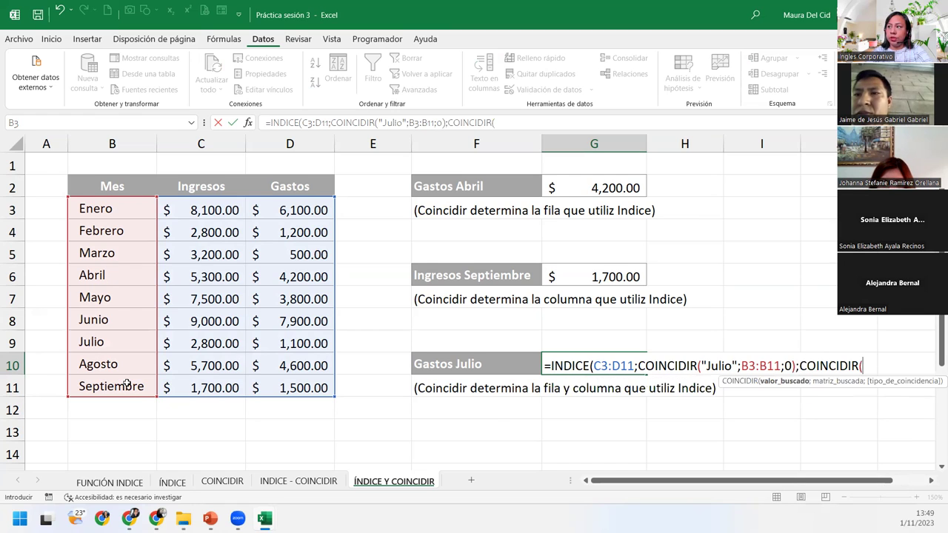
text("Gastsp)
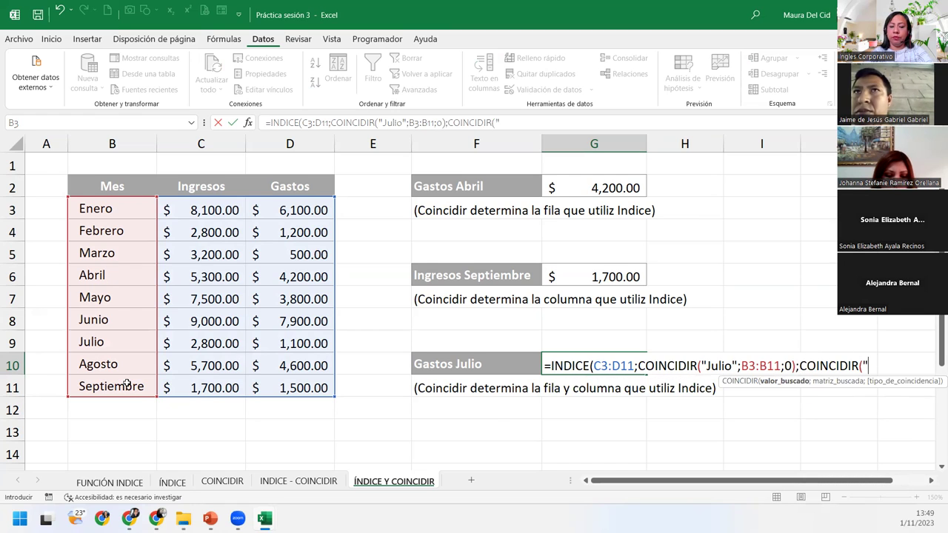
key(BackSpace)
key(BackSpace)
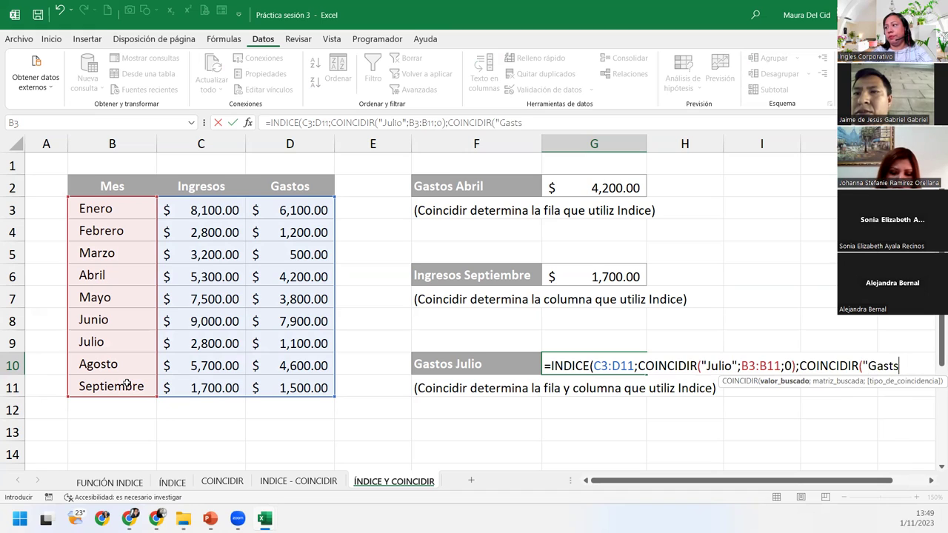
text(os";)
drag(197, 181, 288, 190)
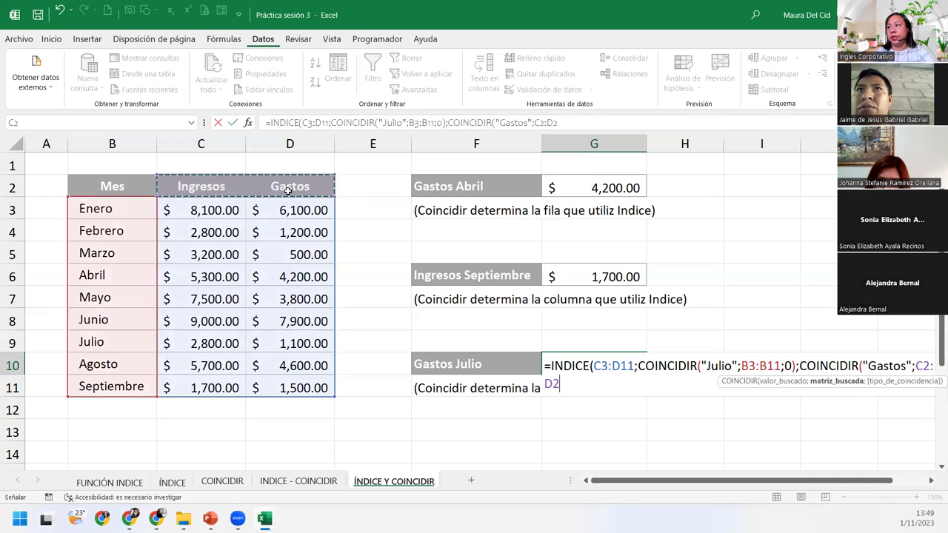
text(;)
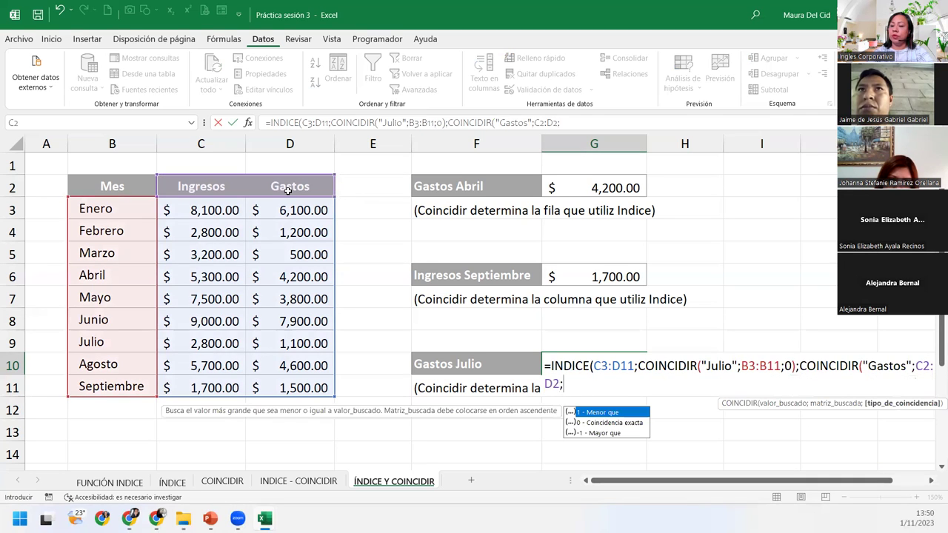
text(0)))
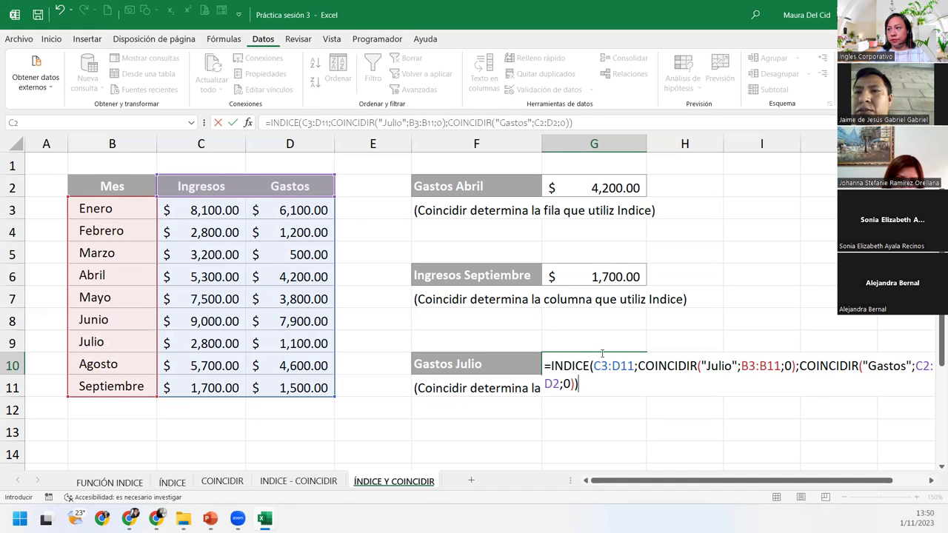
click(614, 384)
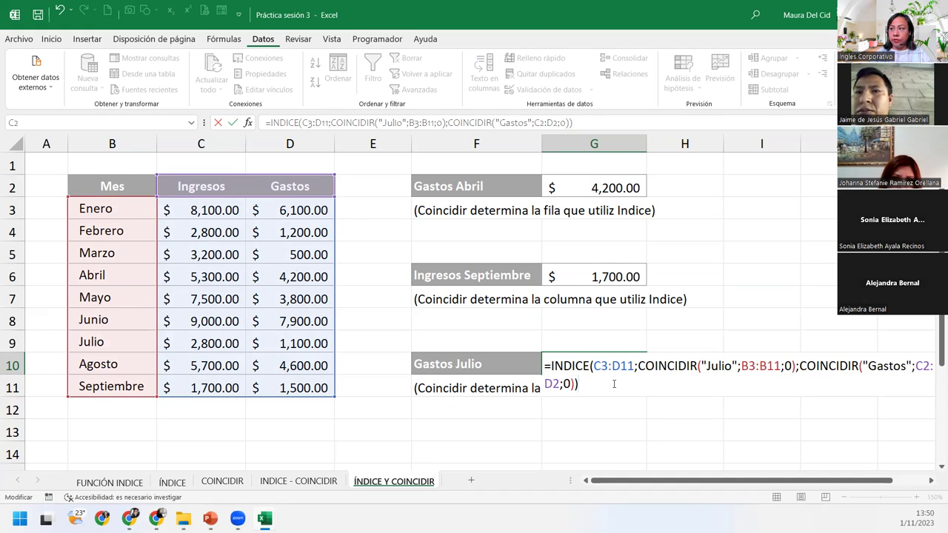
key(Return)
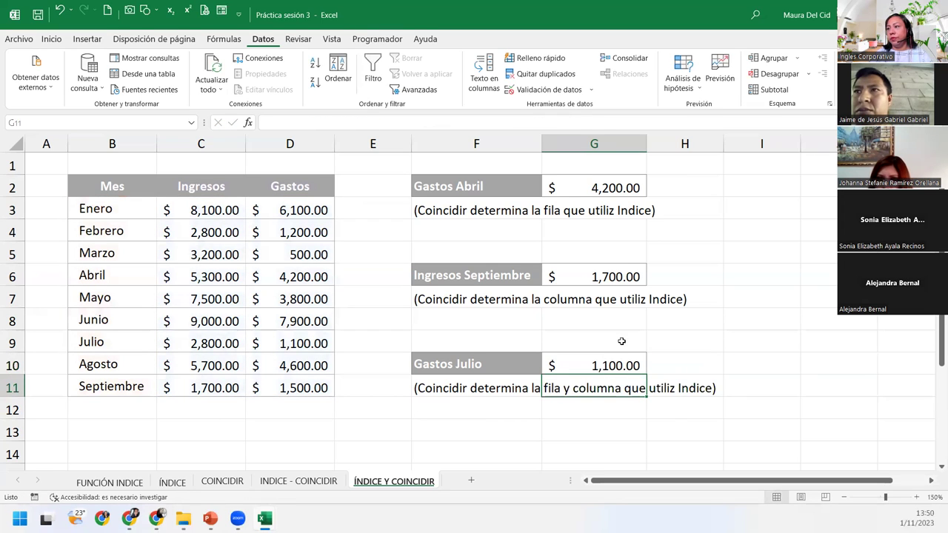
Review the full Gastos Julio formula in G10 with its two nested COINCIDIR functions
scroll(698, 486, right, 1)
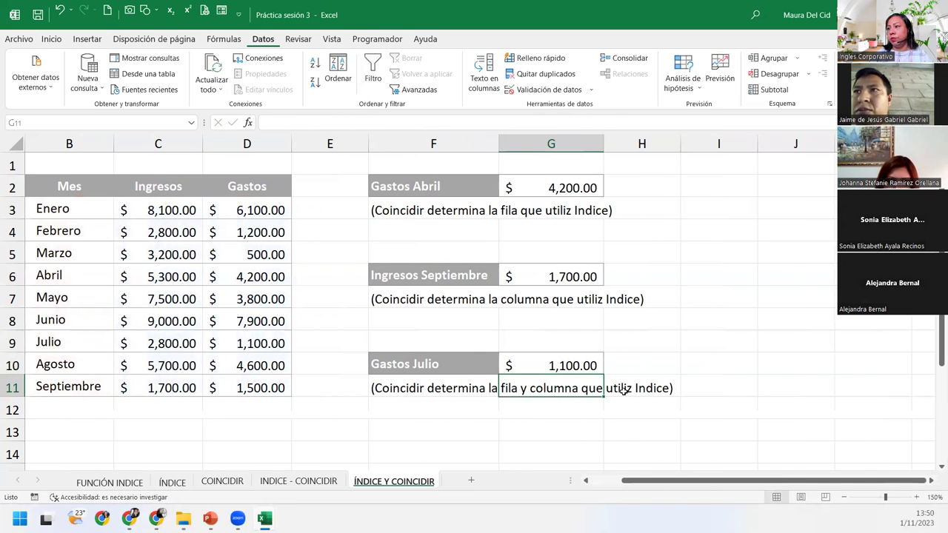
click(589, 363)
double_click(590, 363)
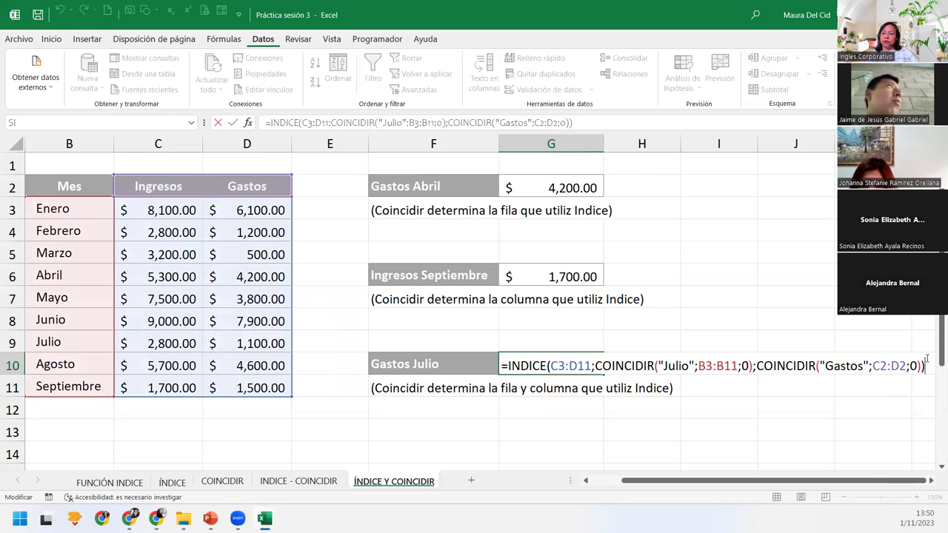
key(Return)
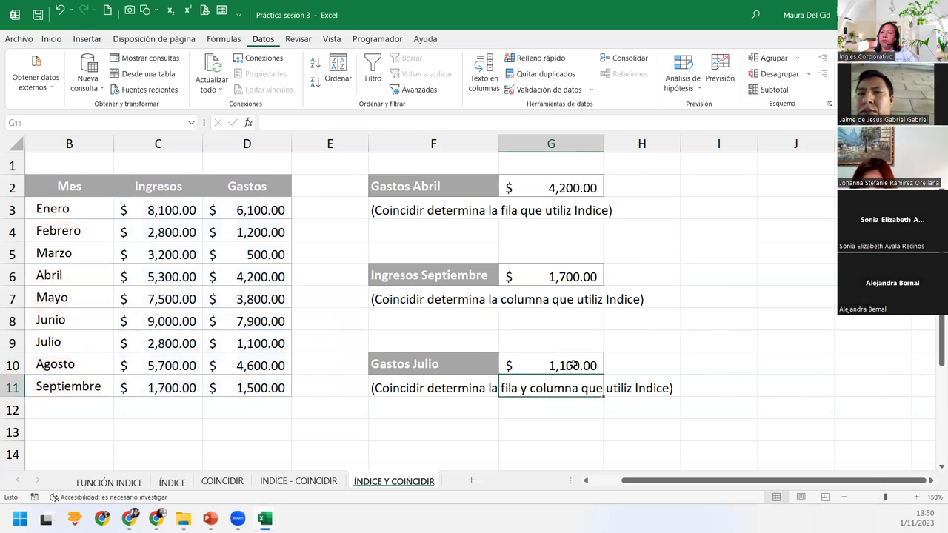
Open formula evaluation for the Gastos Julio cell G10 and move the dialog clear of the formula's result
click(534, 367)
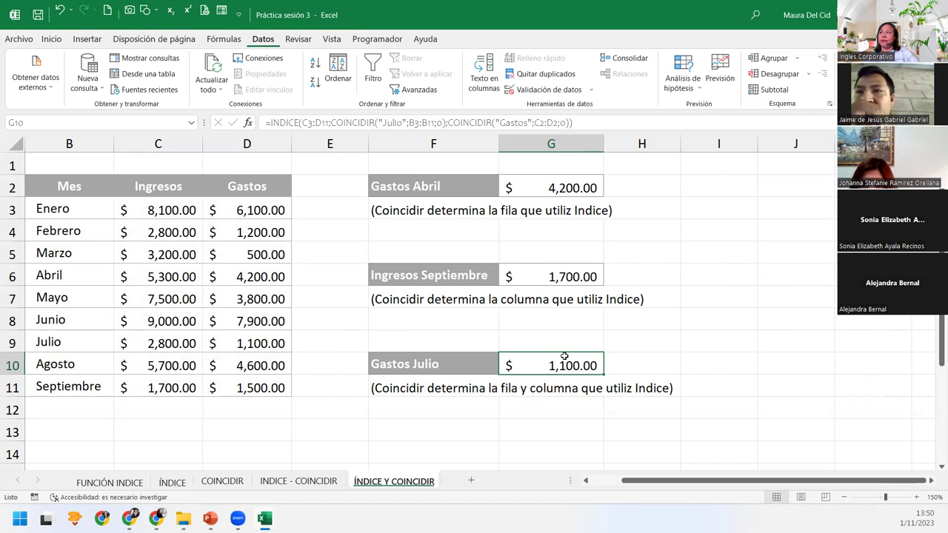
click(225, 40)
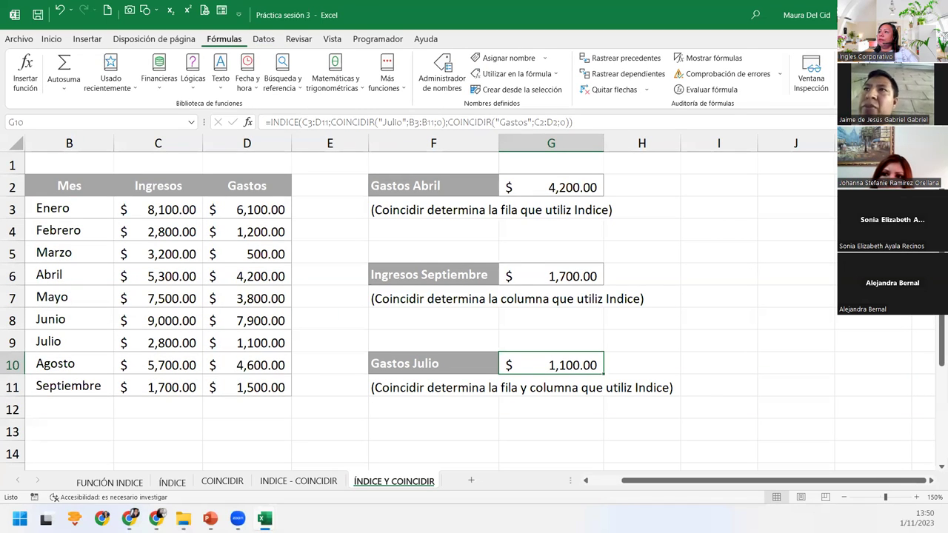
click(701, 91)
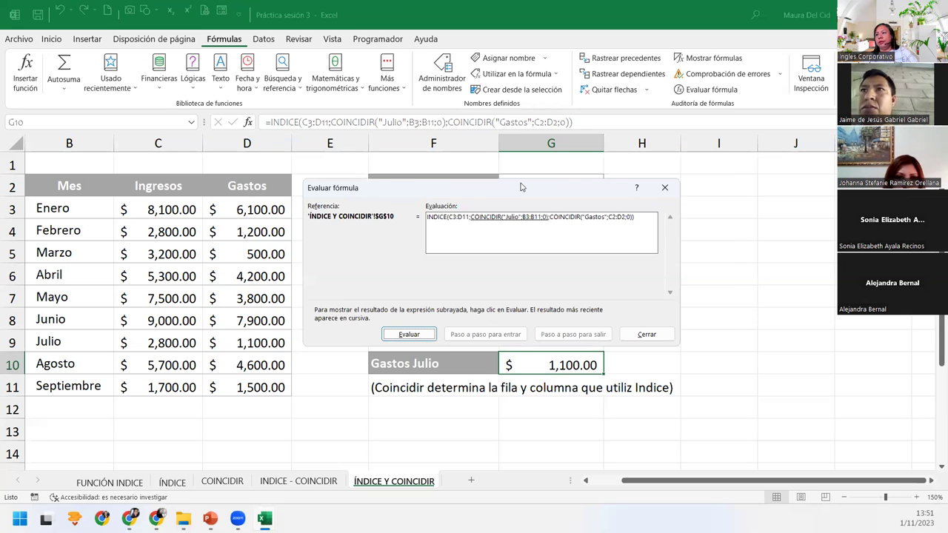
drag(522, 187, 575, 176)
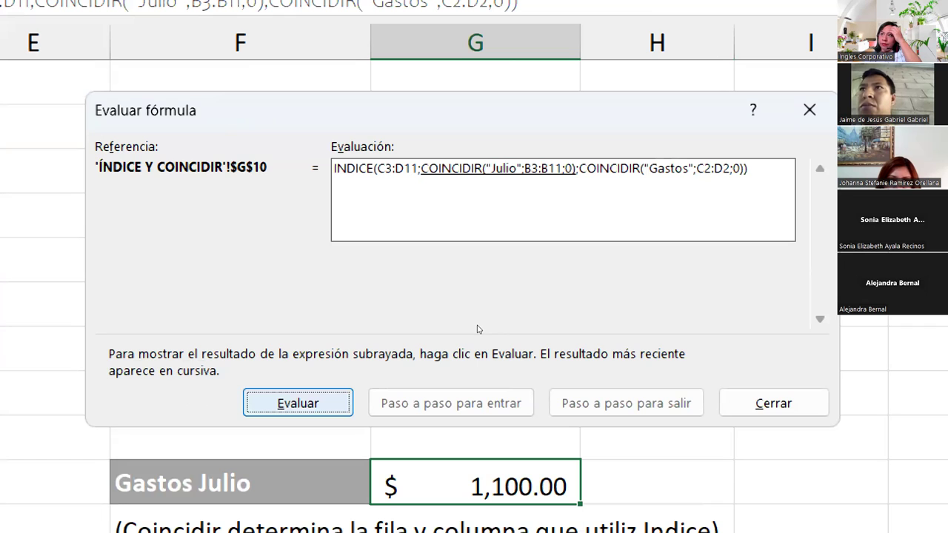
Evaluate the Gastos Julio formula step by step to its result, close the evaluation and review the formula in G10 again
key(Return)
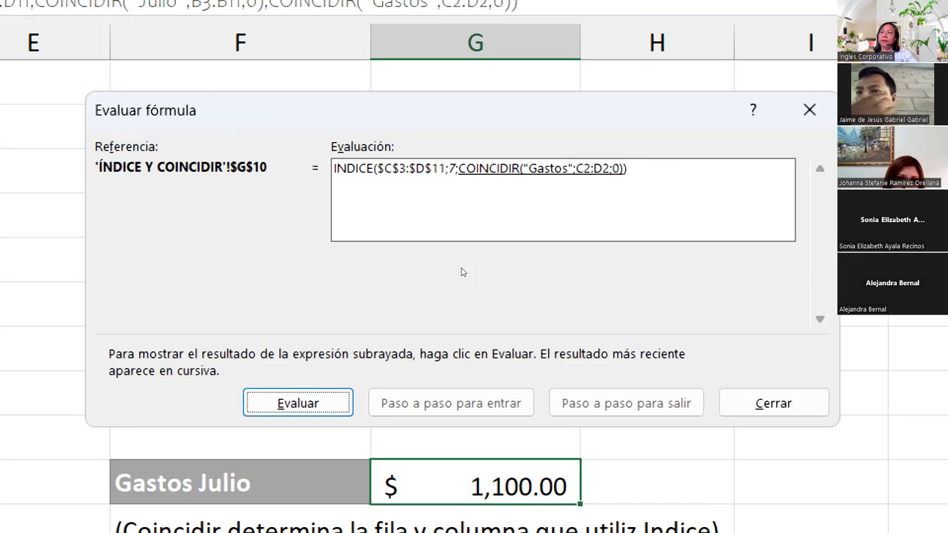
key(Return)
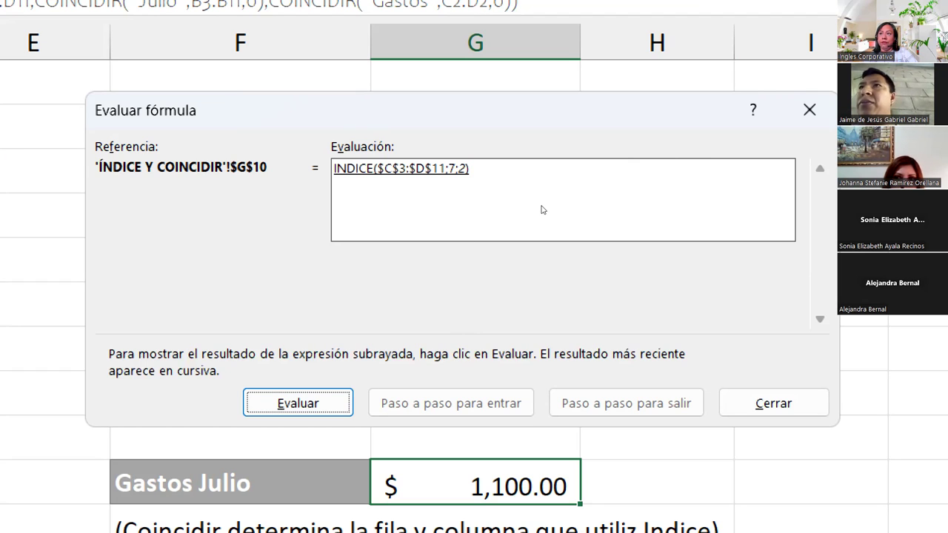
click(298, 403)
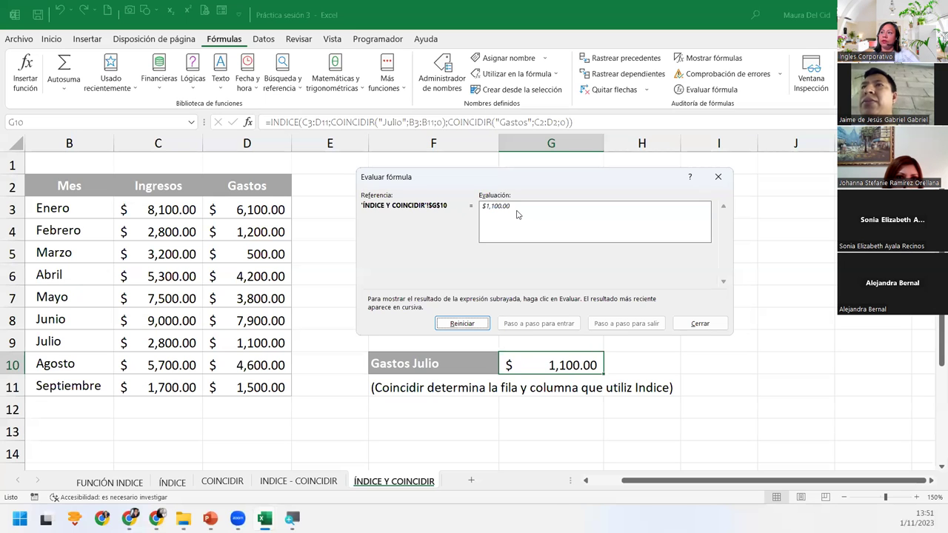
click(700, 324)
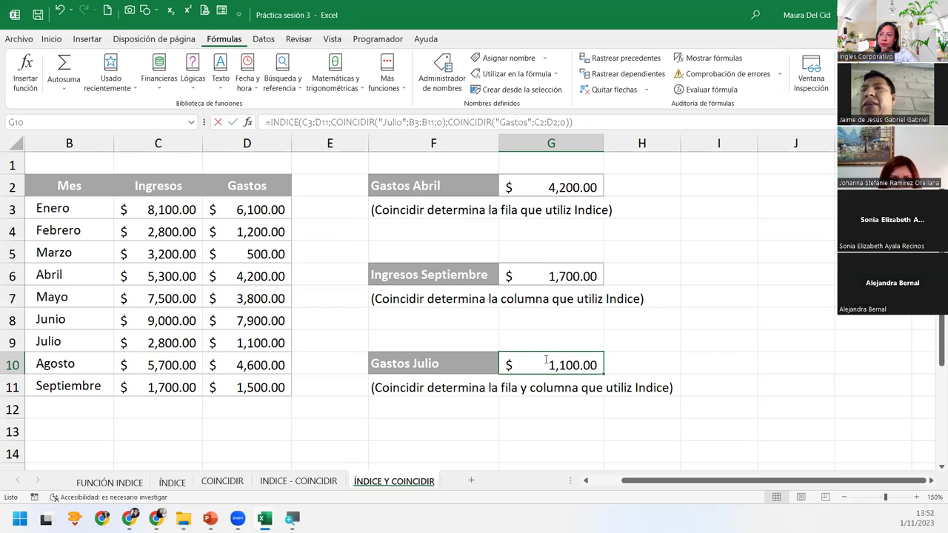
double_click(545, 361)
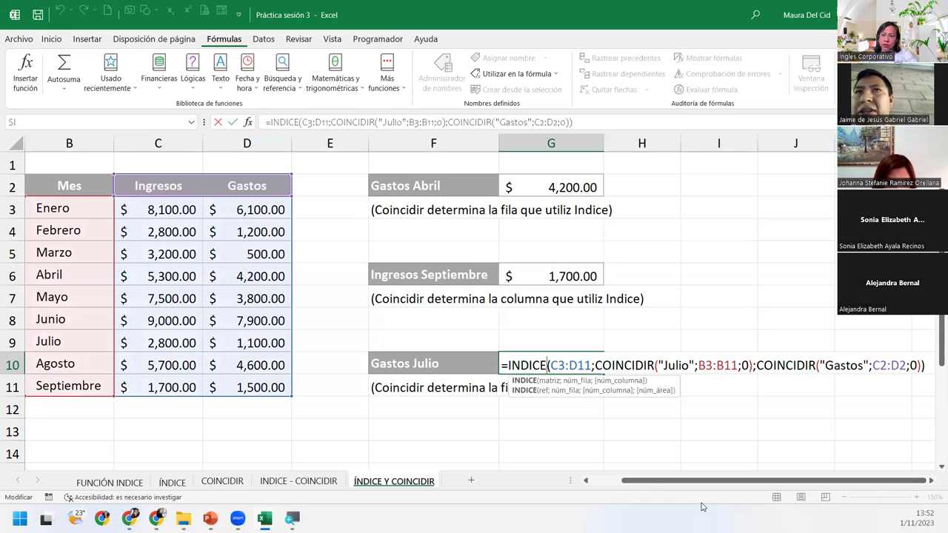
key(Return)
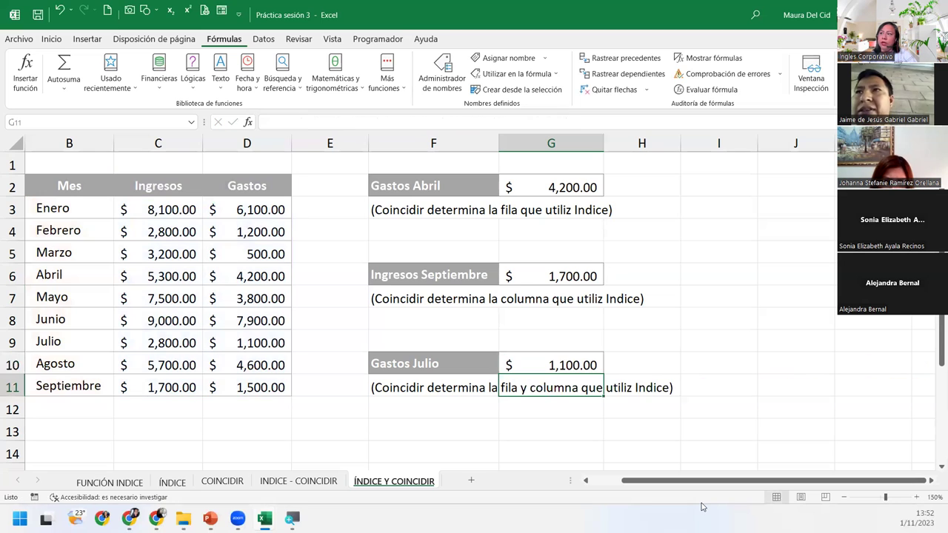
Examine the row and column arguments of the INDICE formula for Gastos Abril in G2
click(568, 185)
double_click(568, 185)
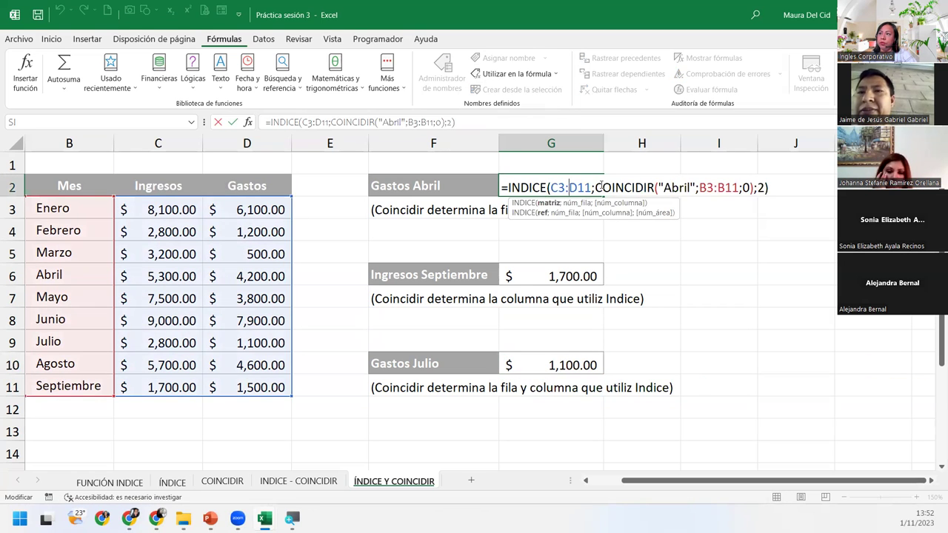
click(577, 204)
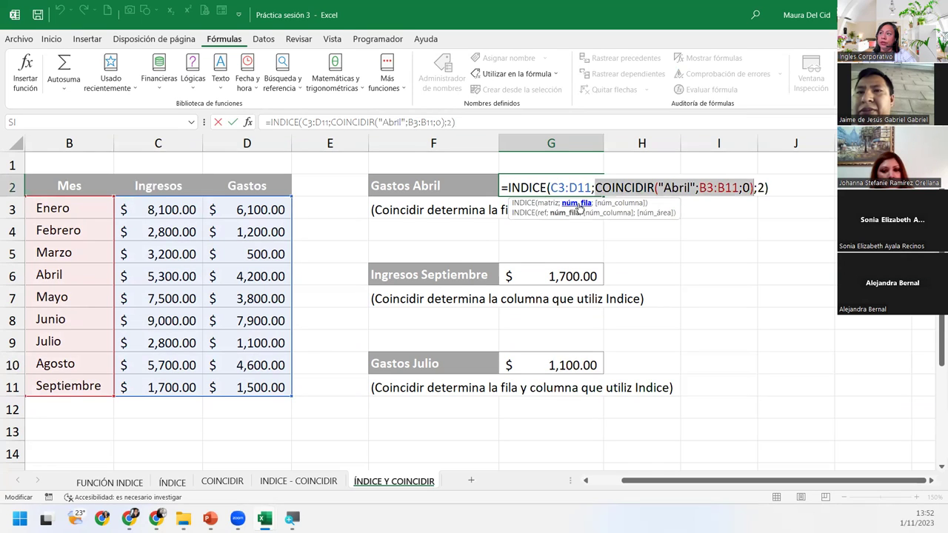
click(617, 204)
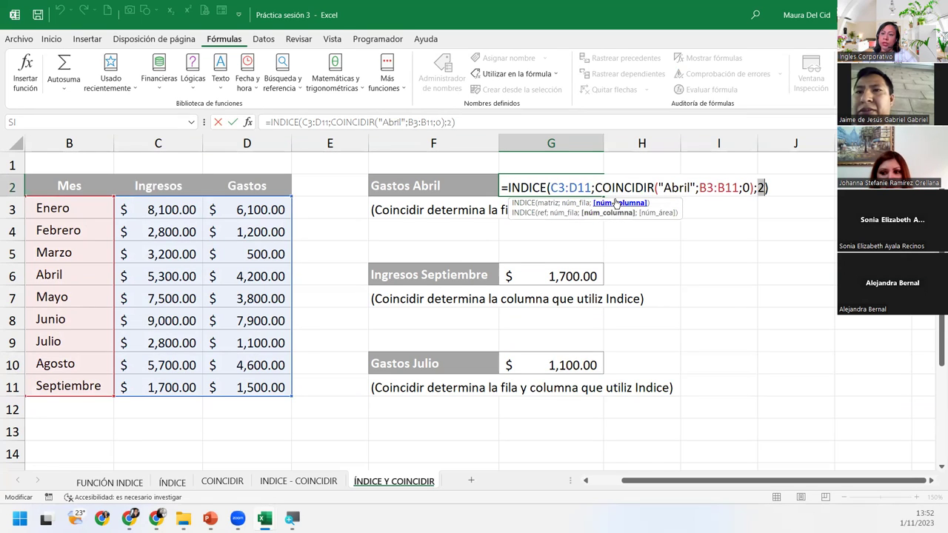
key(Return)
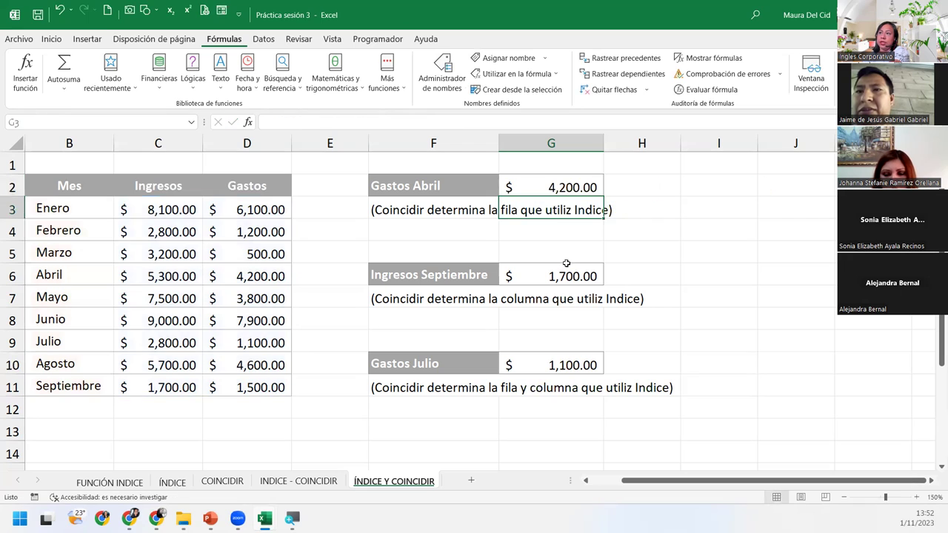
Examine the row and column arguments of the INDICE formula for Ingresos Septiembre in G6
click(563, 266)
double_click(563, 275)
click(585, 292)
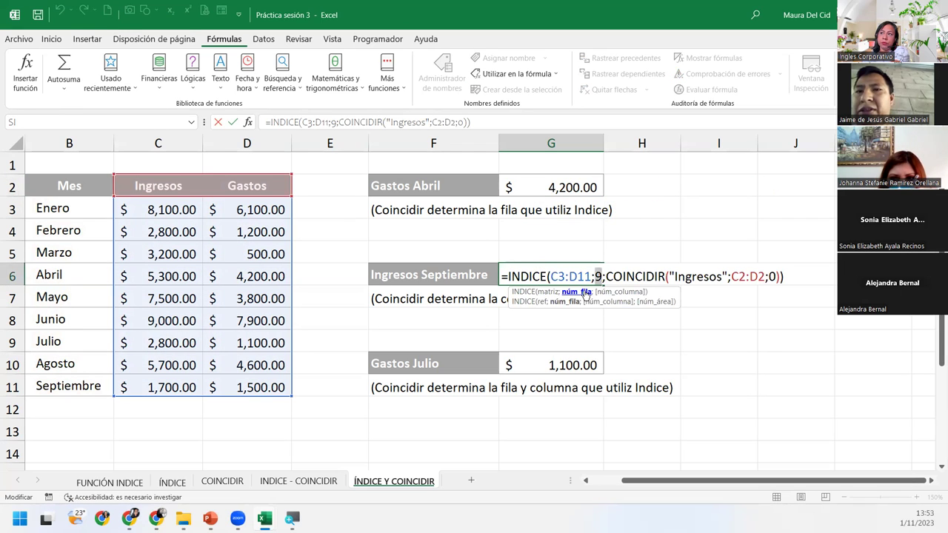
click(612, 292)
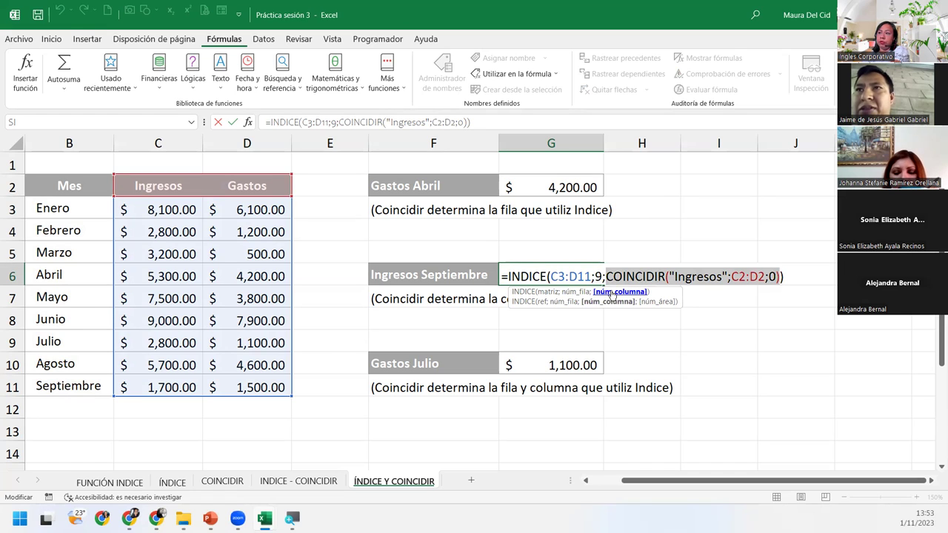
key(Return)
Examine the row and column arguments of the Gastos Julio formula in G10, each supplied by a nested COINCIDIR
click(590, 365)
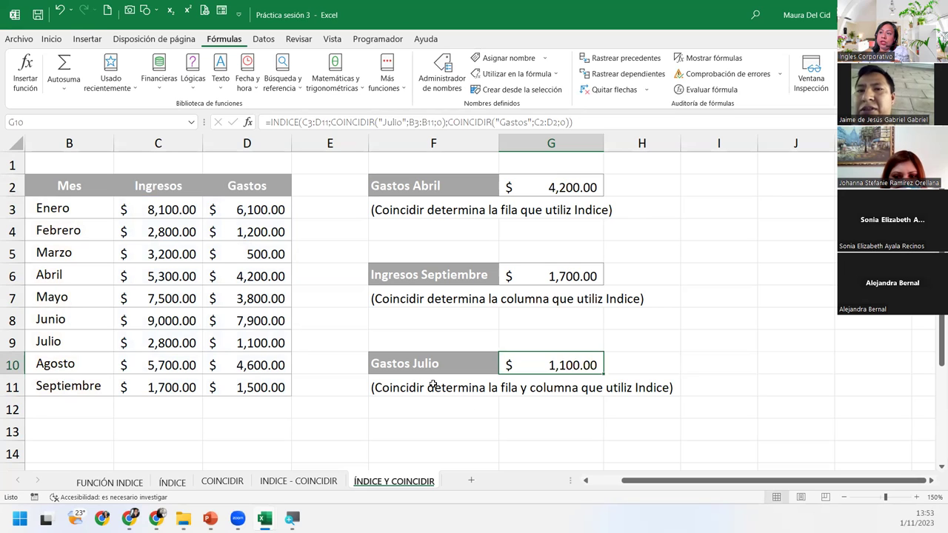
double_click(556, 361)
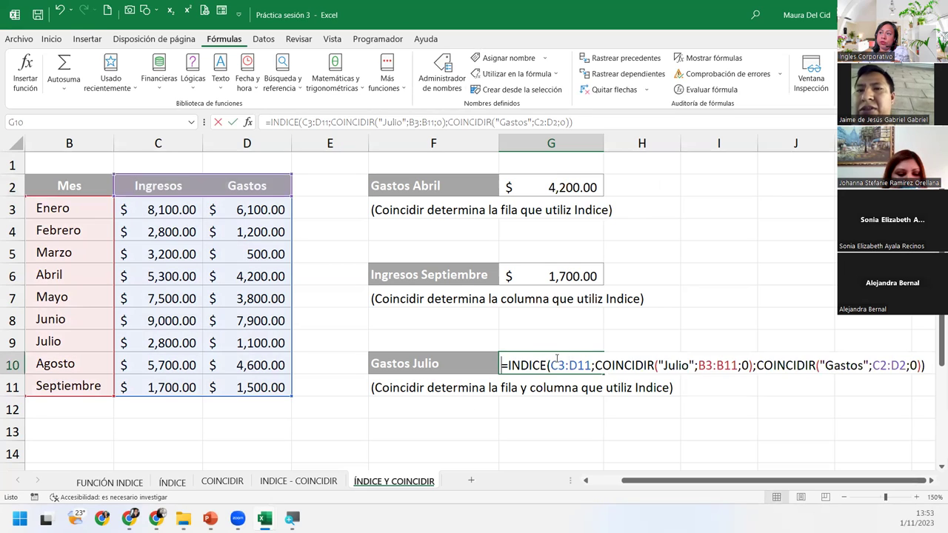
click(658, 365)
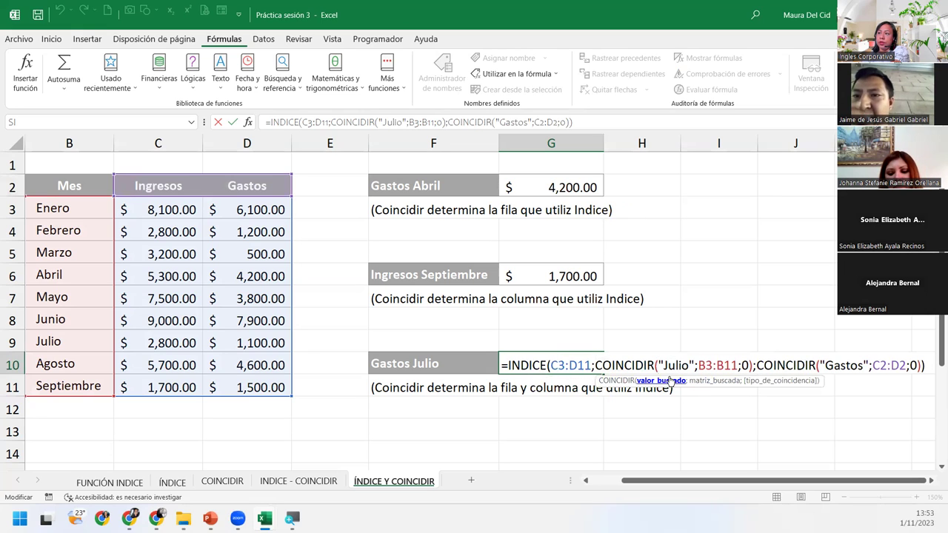
click(565, 365)
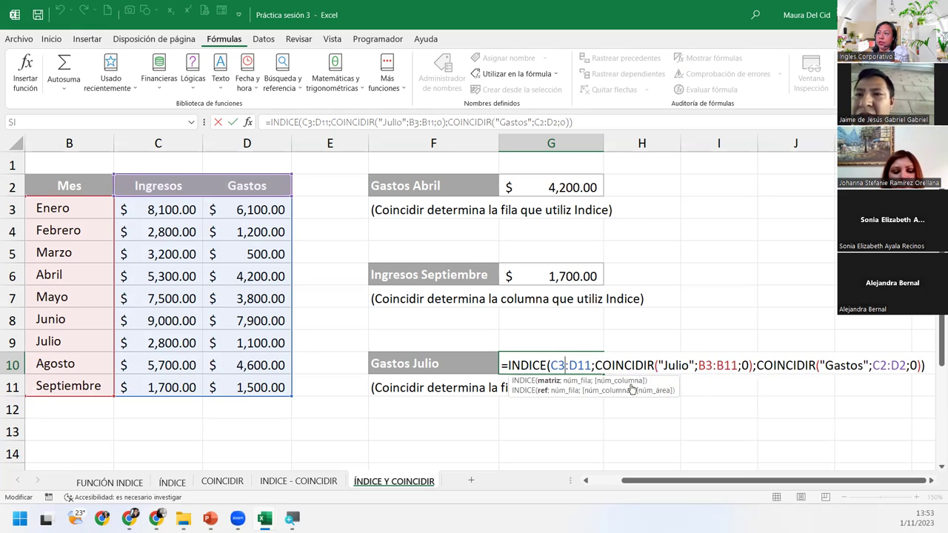
click(576, 381)
click(613, 381)
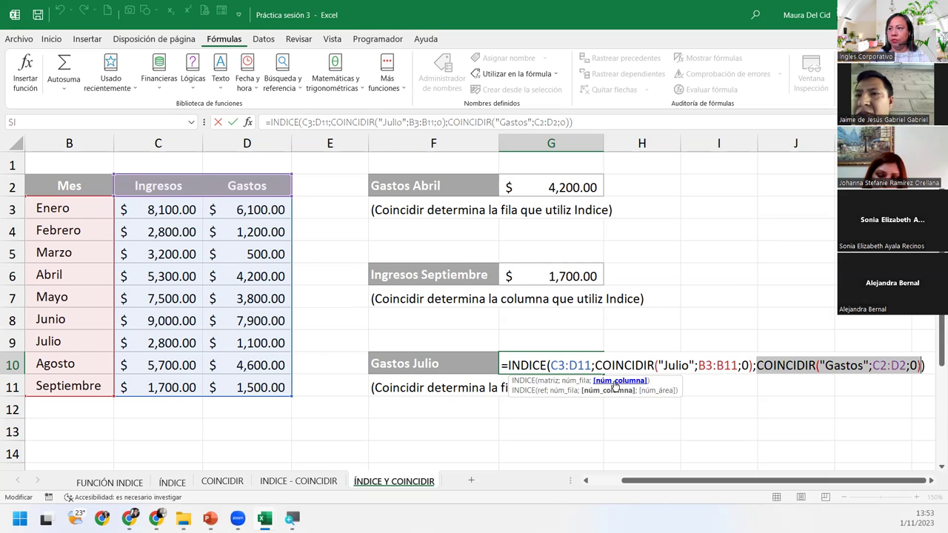
click(931, 362)
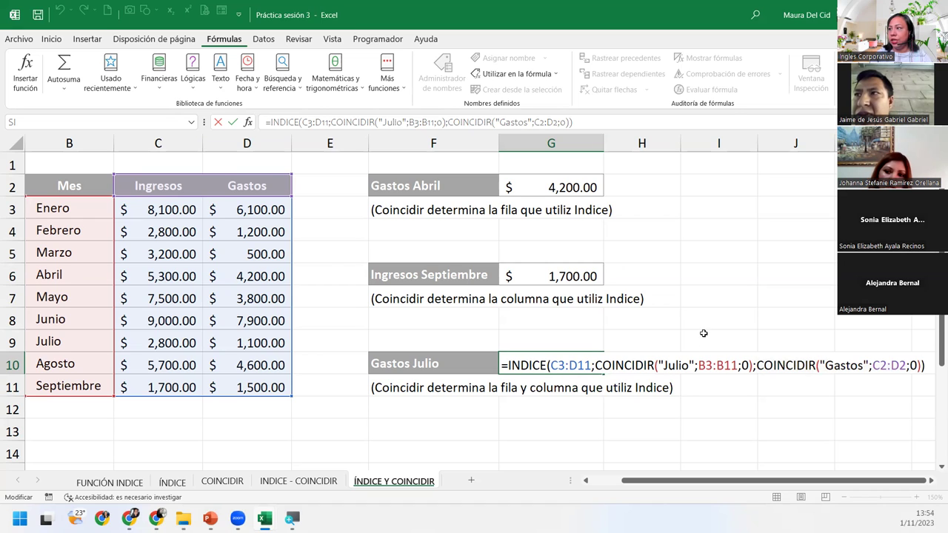
click(776, 365)
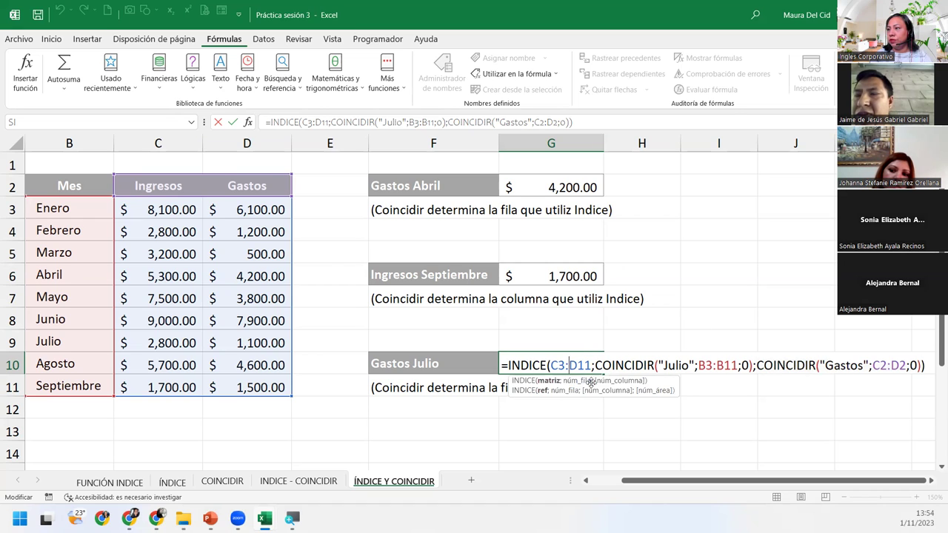
click(616, 382)
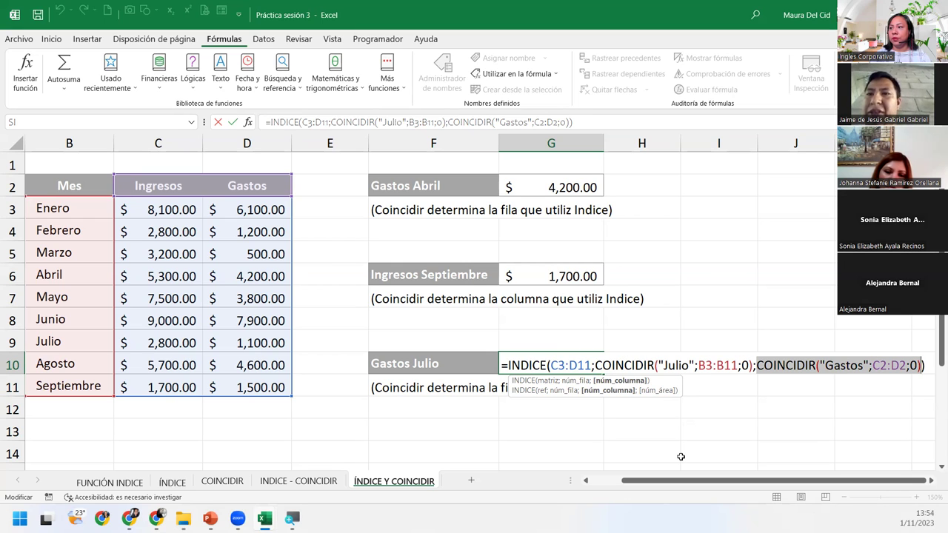
key(Return)
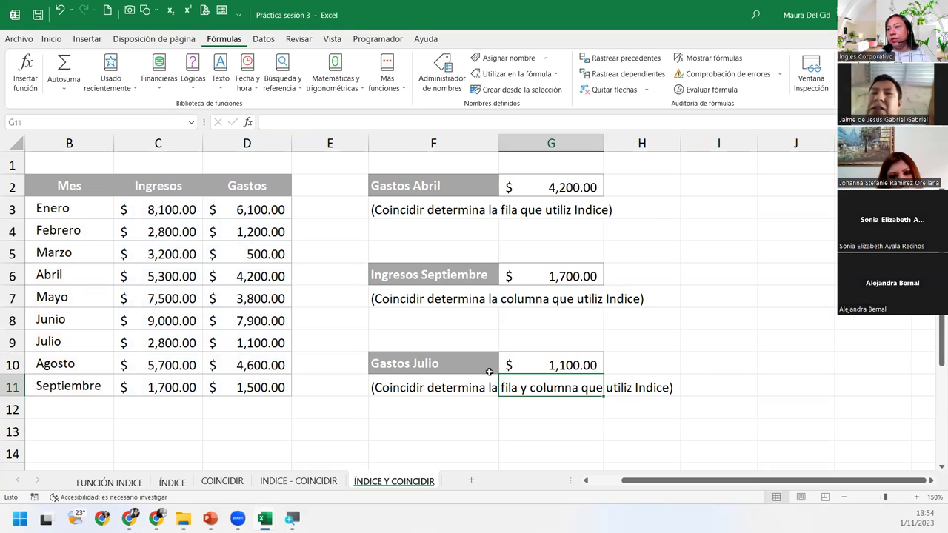
Examine the fixed lookup values "Julio" and "Gastos" inside the Gastos Julio formula in G10, leaving the formula as is
double_click(530, 365)
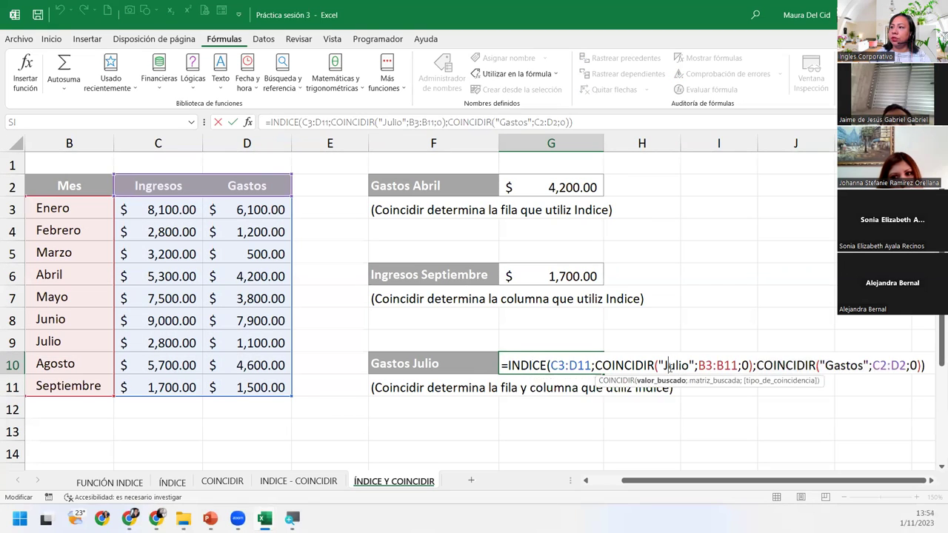
double_click(670, 366)
double_click(833, 365)
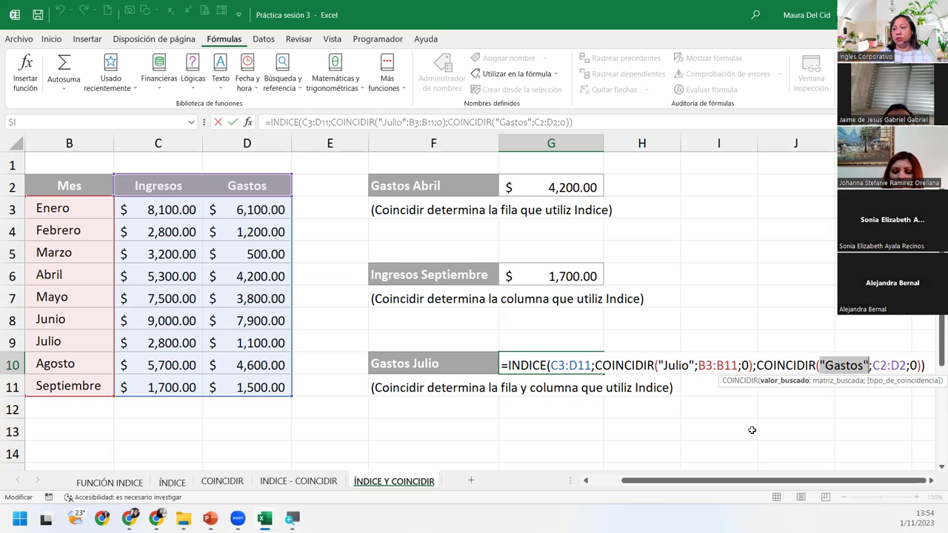
key(Return)
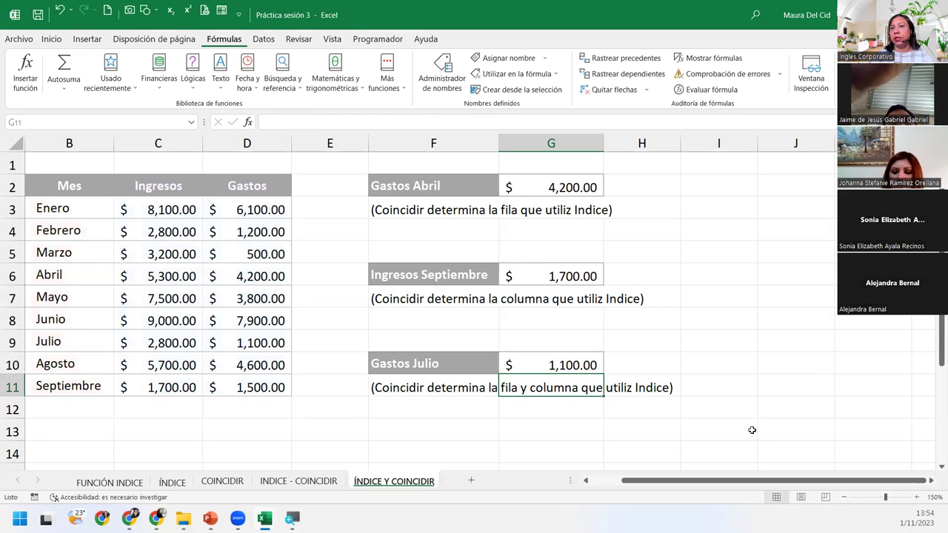
click(535, 359)
double_click(581, 364)
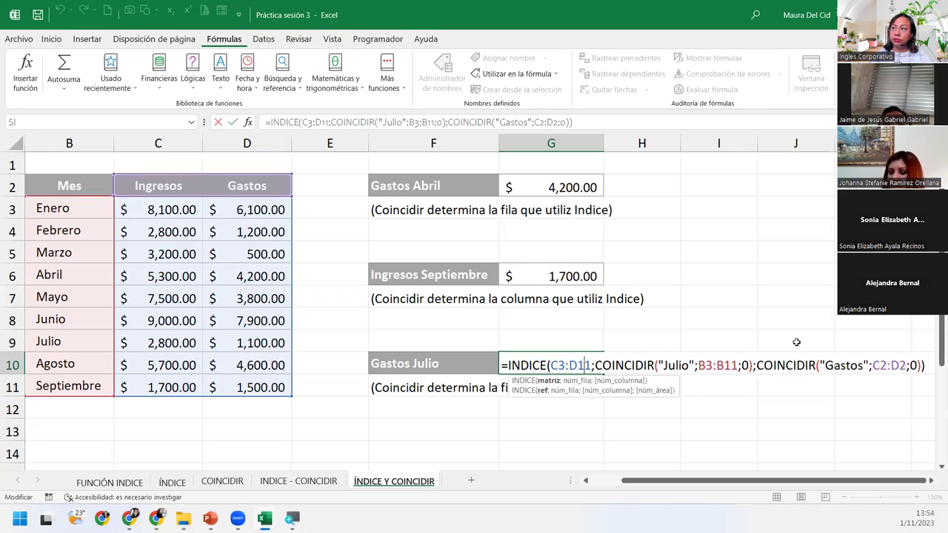
key(Escape)
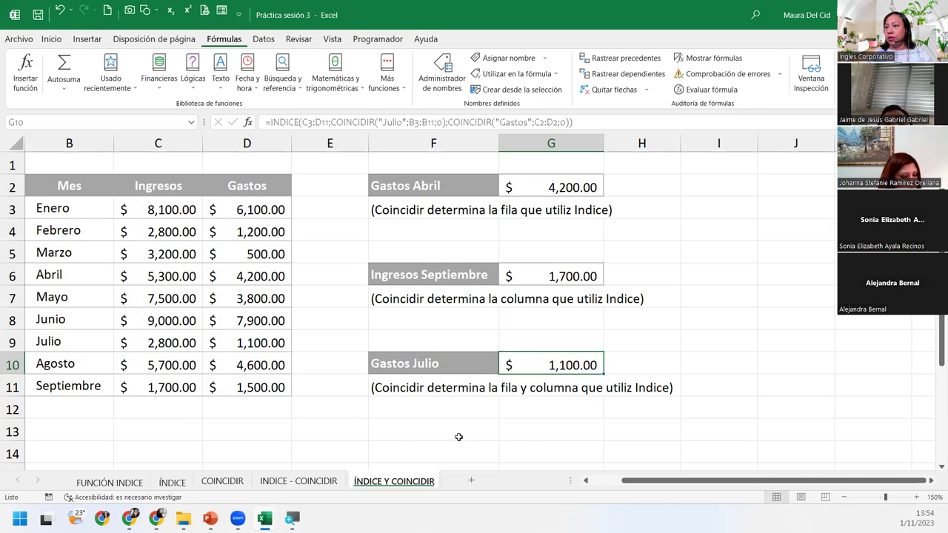
Add list data validation to cell I2 using the months in B3:B11 as its source, and check the resulting drop-down
click(743, 185)
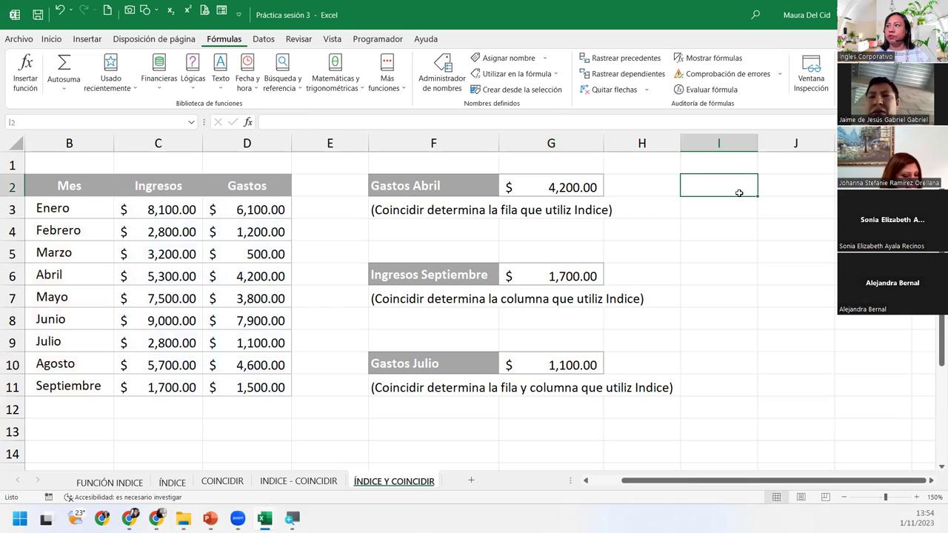
text(Gast)
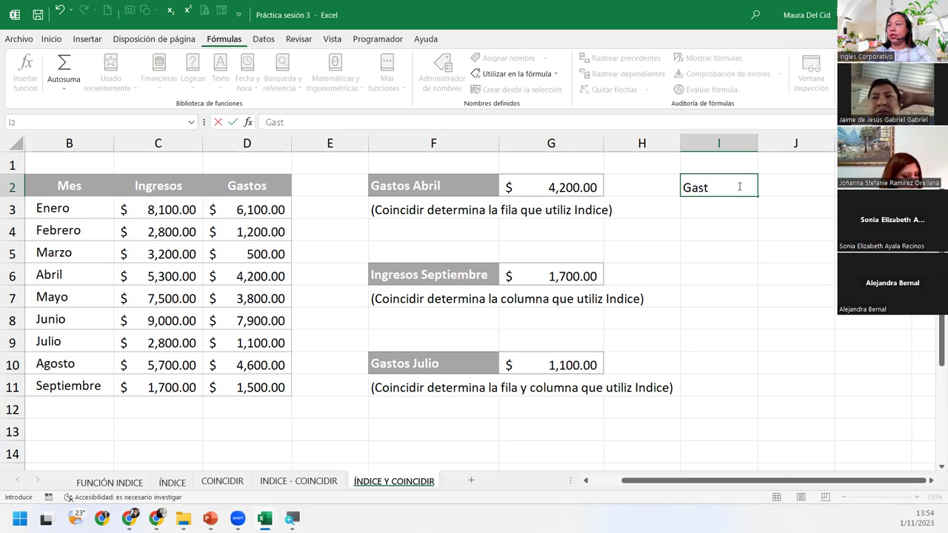
key(Escape)
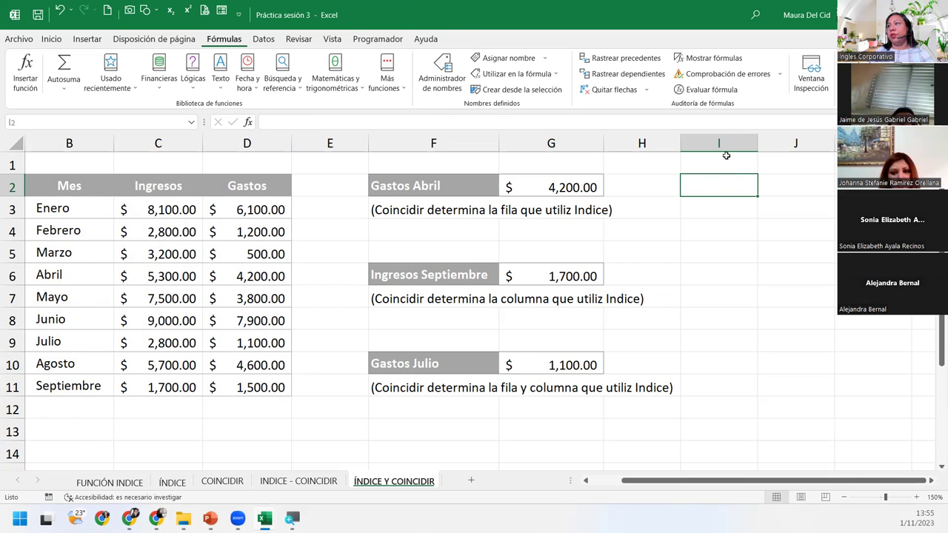
click(264, 40)
click(554, 90)
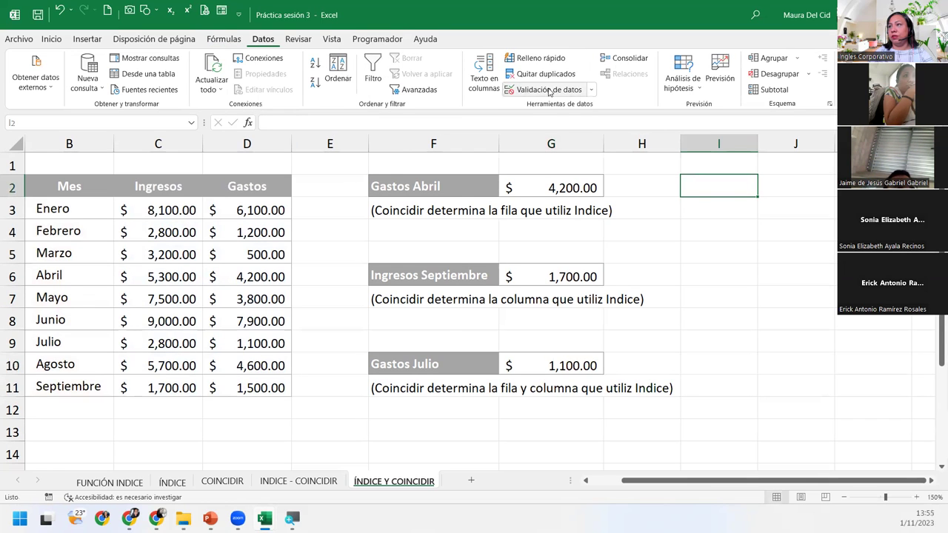
click(453, 223)
click(429, 260)
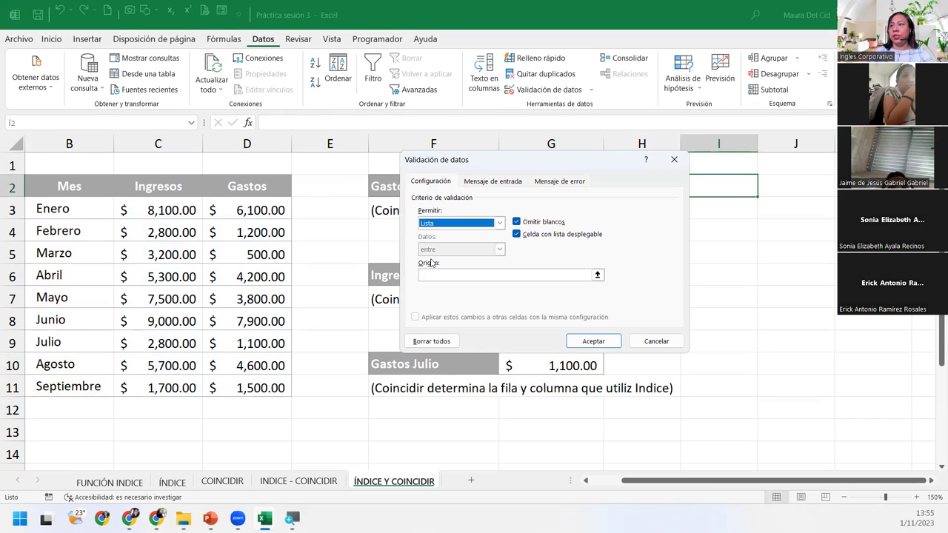
click(444, 275)
drag(38, 209, 63, 389)
click(595, 340)
click(764, 190)
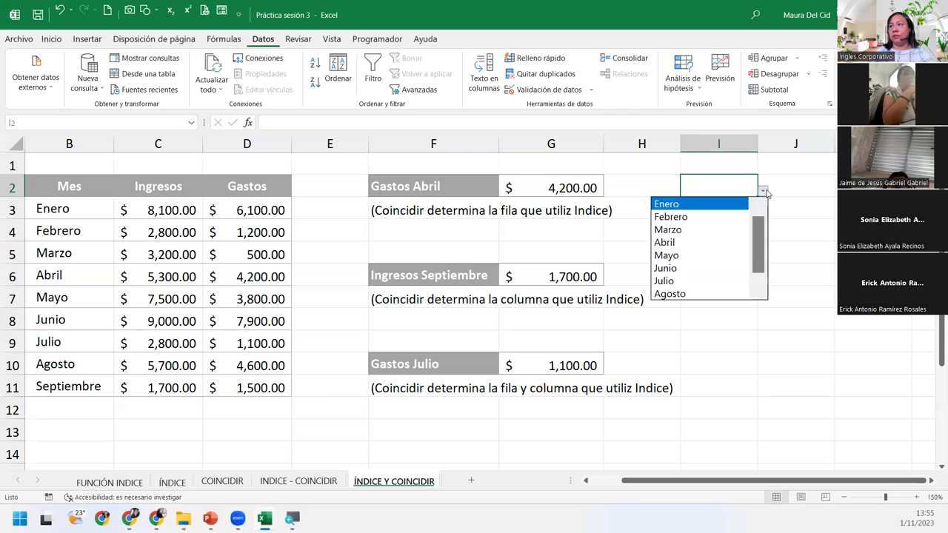
key(Escape)
Label cell I1 "Mes" and choose Julio from the month drop-down list in I2
click(724, 164)
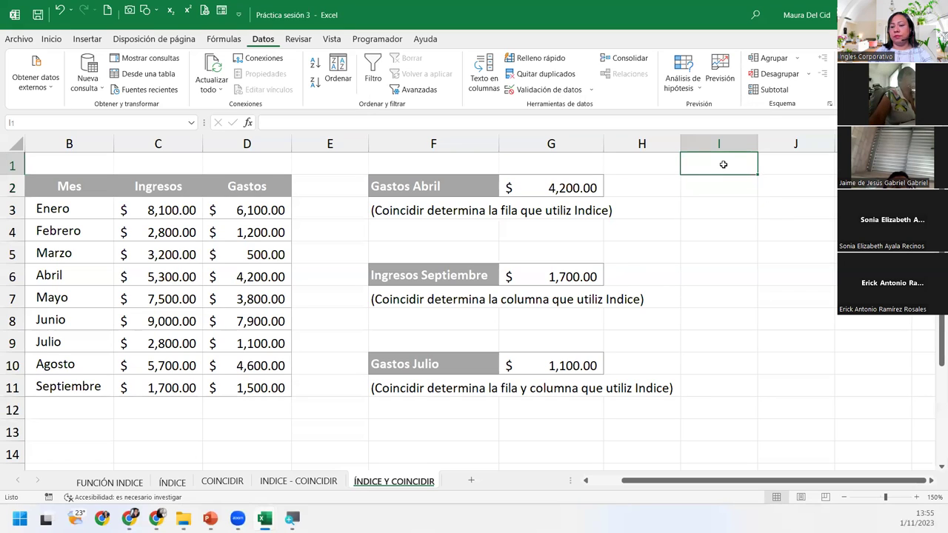
text(Mes)
key(Return)
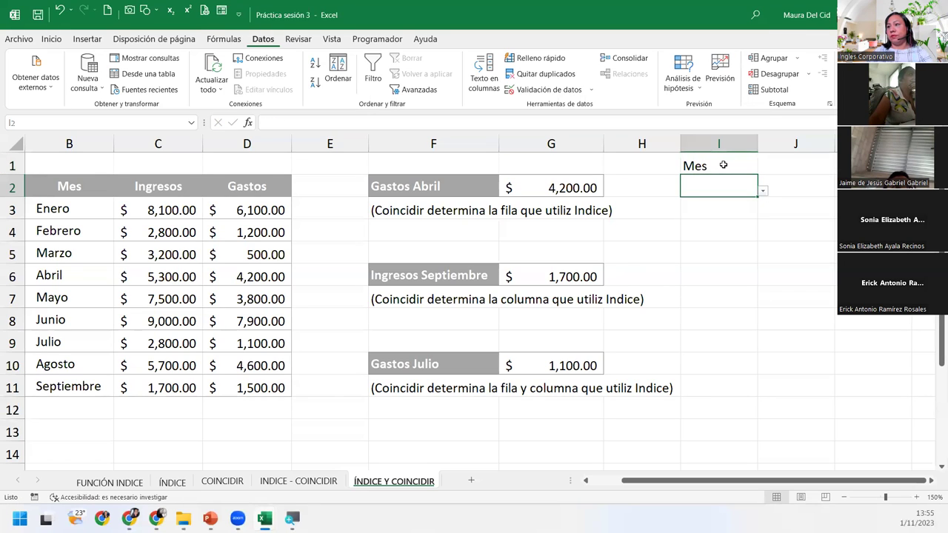
click(763, 191)
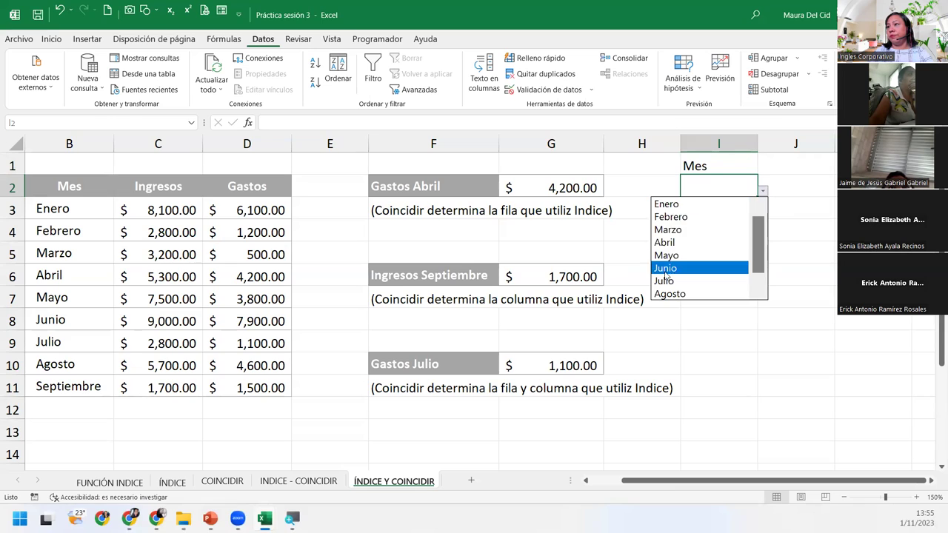
click(665, 280)
Add list data validation to cell J2 using the headers Ingresos and Gastos in C2:D2 as its source
click(806, 186)
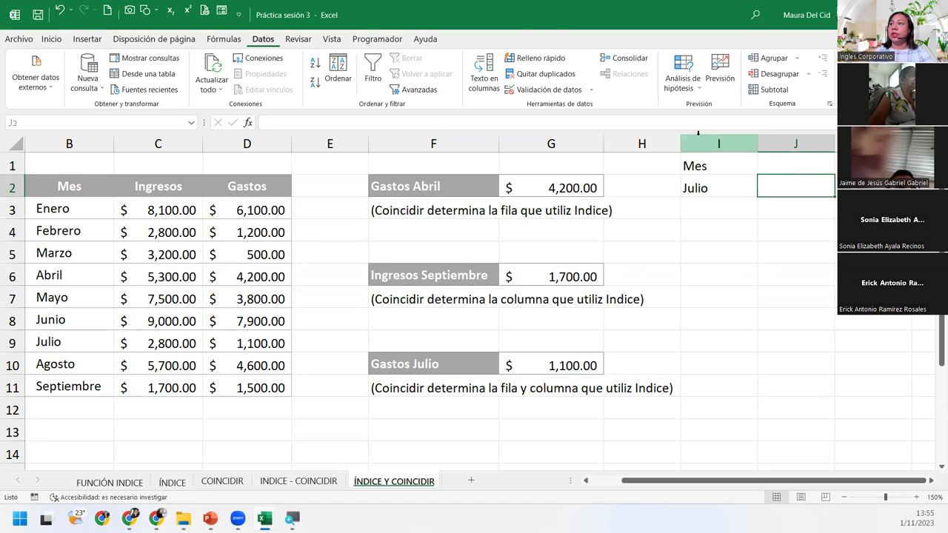
click(544, 89)
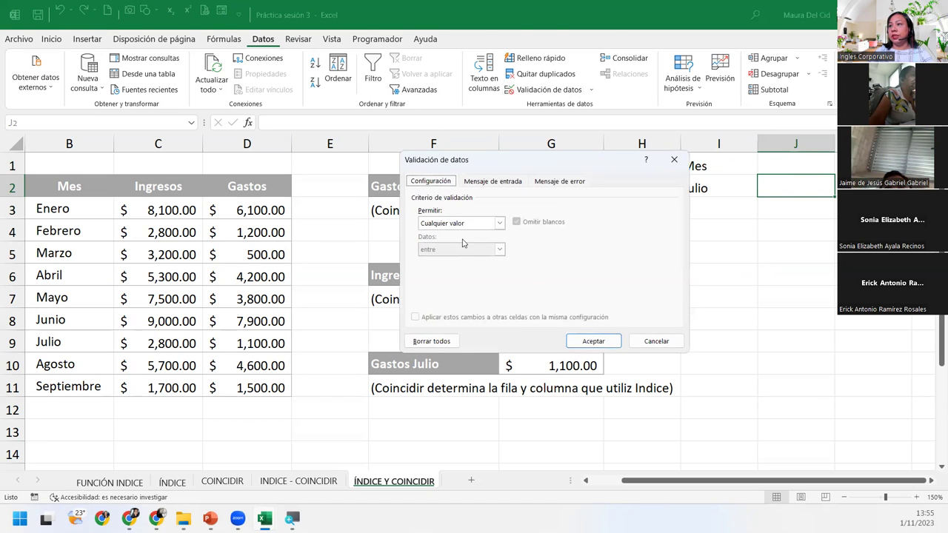
click(443, 223)
click(445, 258)
click(459, 274)
drag(137, 186, 252, 185)
click(593, 341)
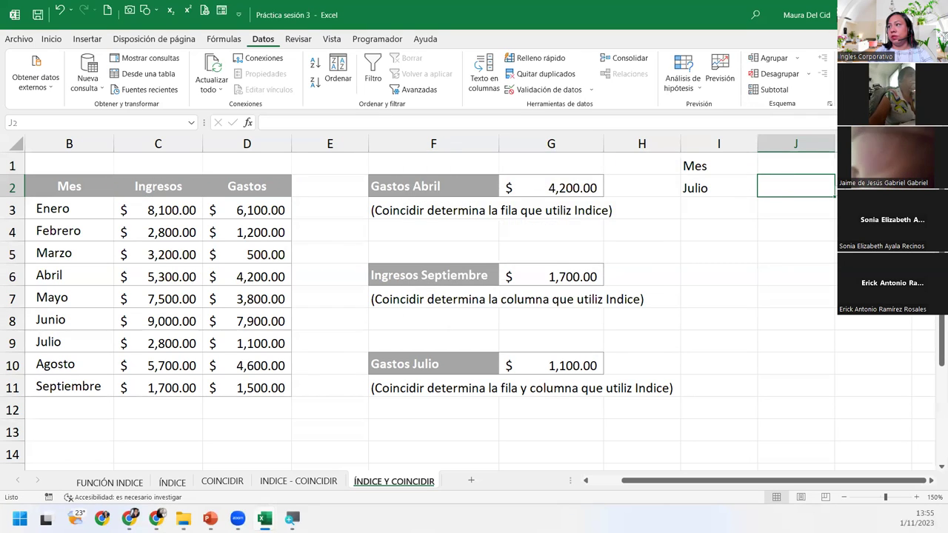
Choose Gastos from the drop-down list in J2 and label cell J1 "Concepto"
click(842, 188)
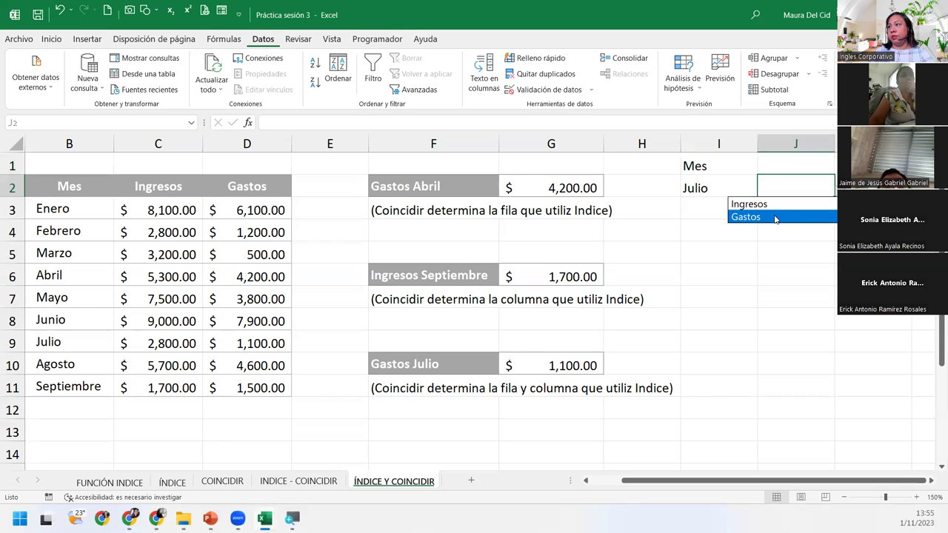
click(745, 214)
click(769, 167)
text(Concepto)
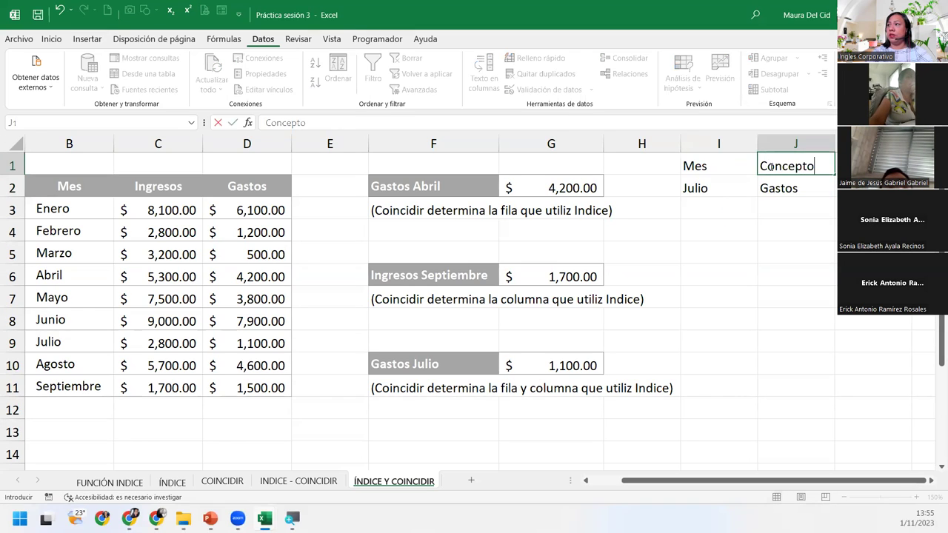
key(Return)
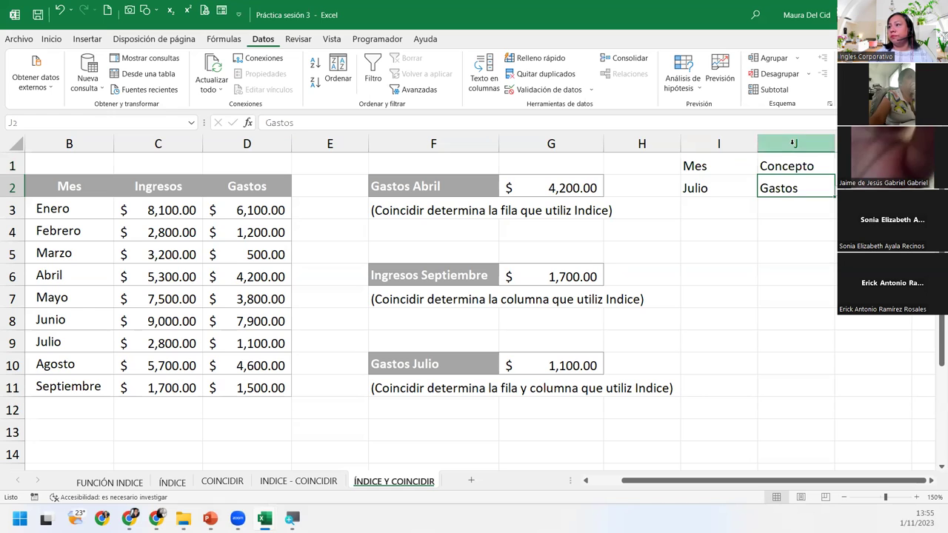
Copy the Gastos Julio formula from G10 into K2 and label cell K1 "Valores"
click(931, 481)
click(931, 482)
click(931, 483)
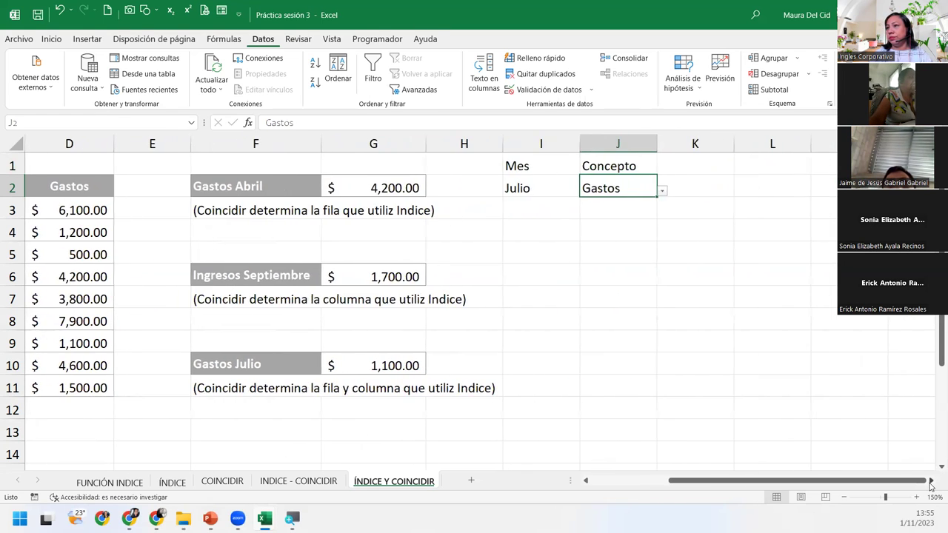
click(357, 364)
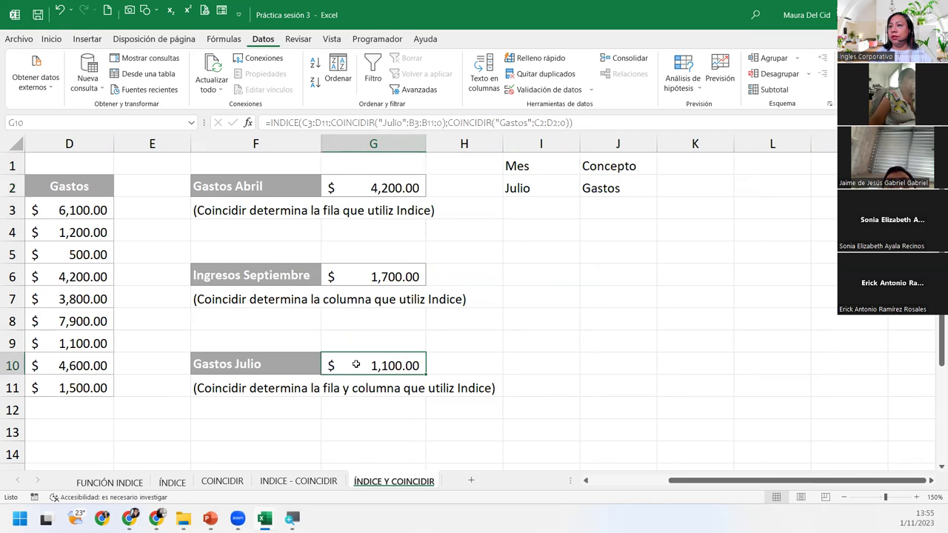
key(ctrl+c)
click(687, 183)
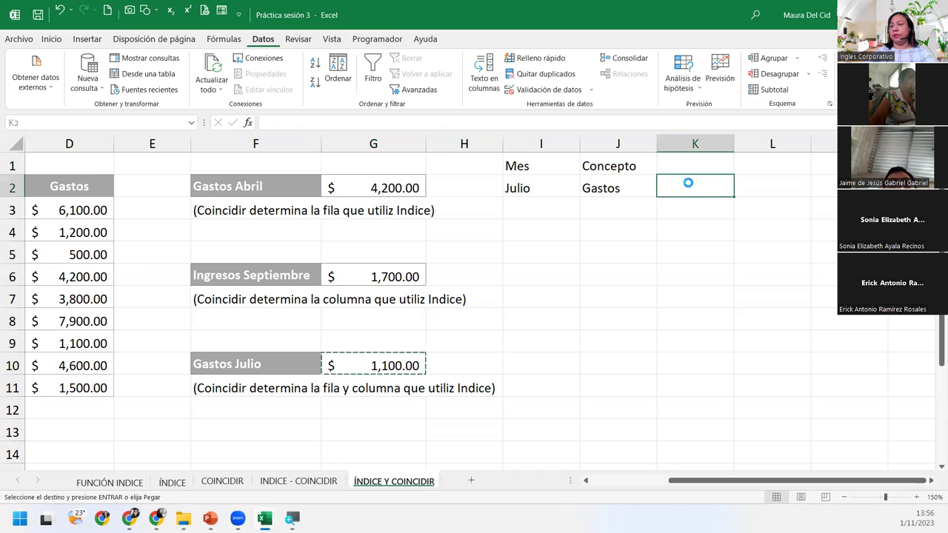
key(Return)
click(699, 160)
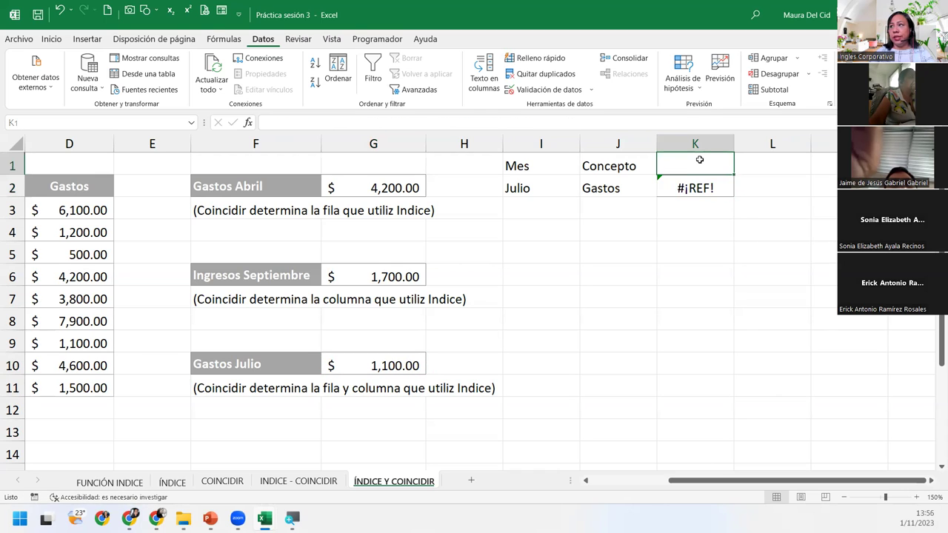
text(Valores)
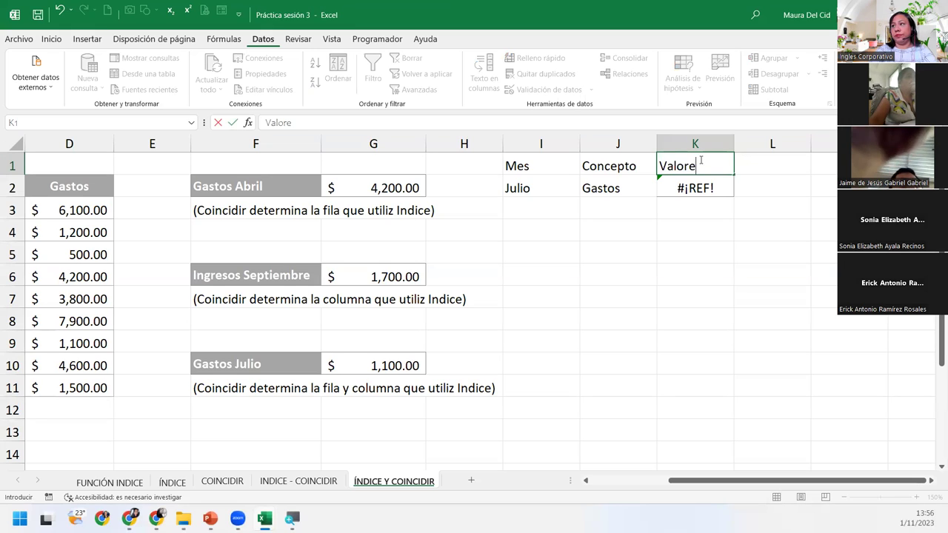
key(Return)
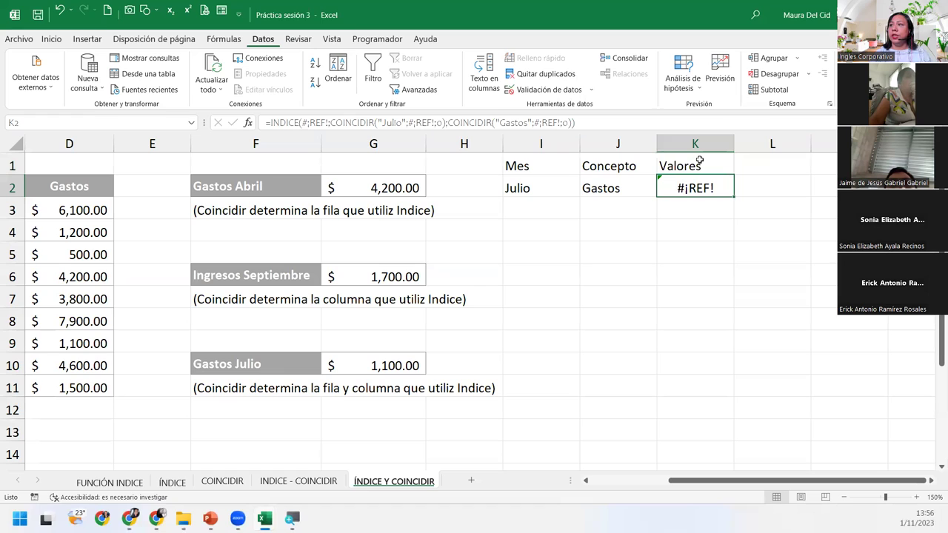
Replace the broken matrix reference of INDICE in K2 with the amounts range C3:D11
double_click(708, 185)
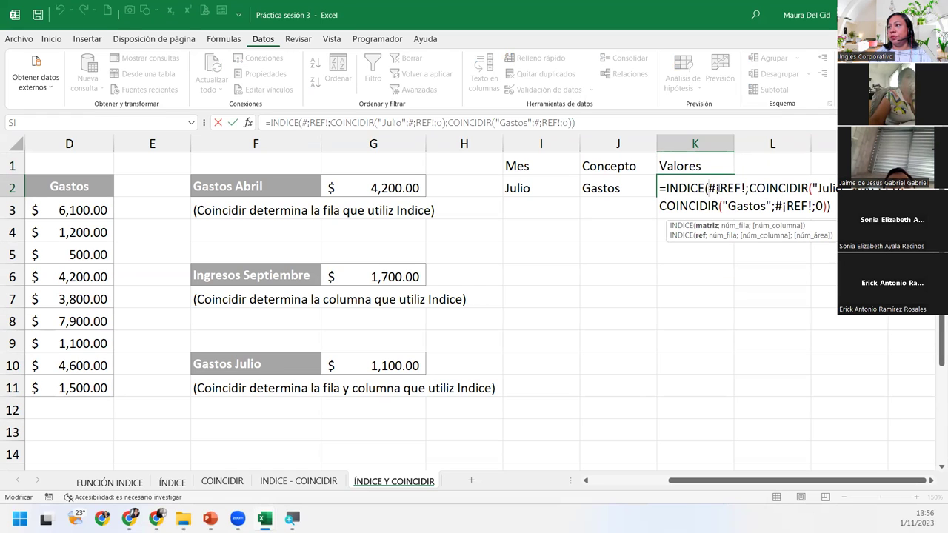
double_click(717, 189)
key(shift+Right)
scroll(717, 480, left, 3)
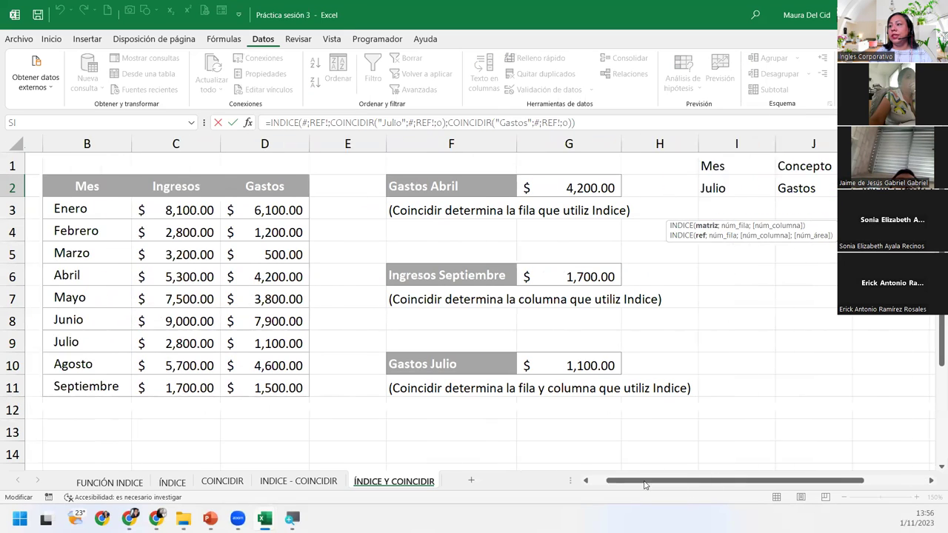
drag(168, 209, 292, 391)
scroll(837, 484, right, 1)
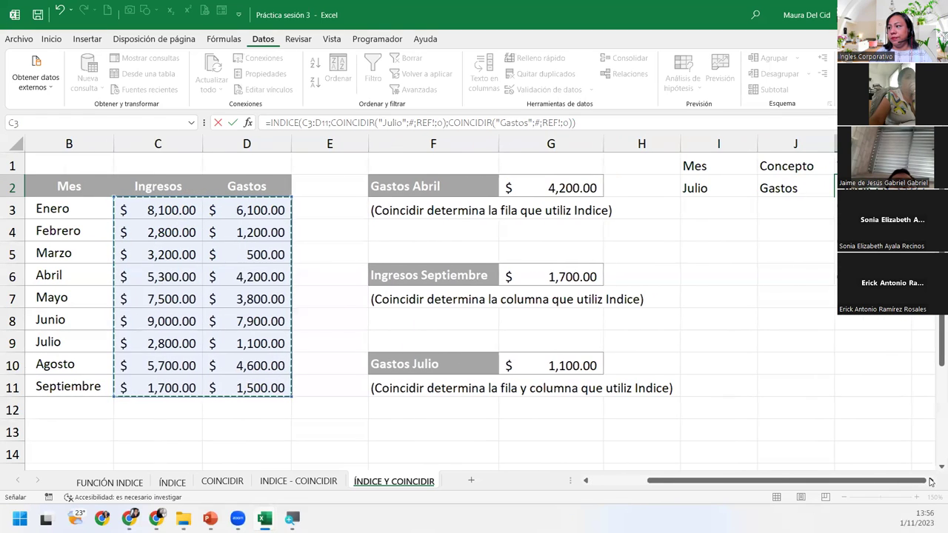
scroll(932, 482, right, 5)
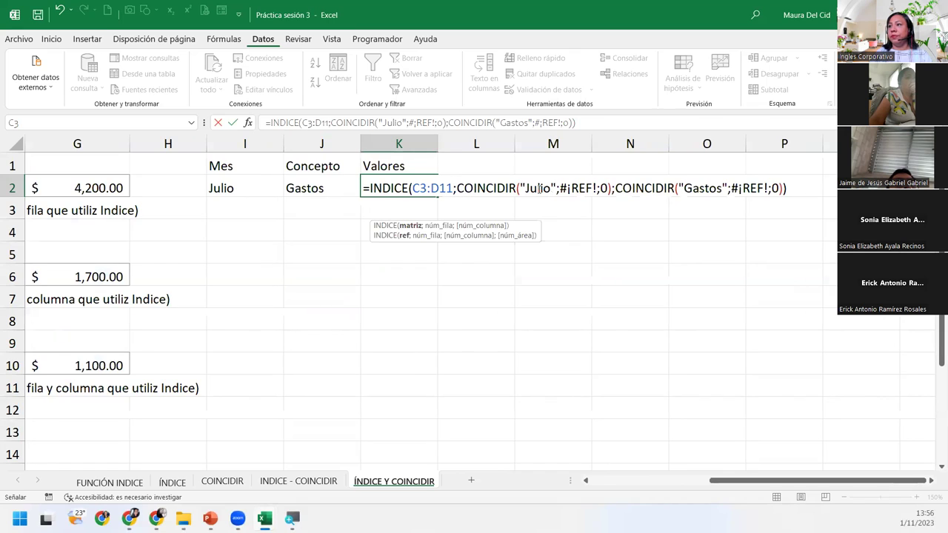
Make the first COINCIDIR in K2 look up I2 instead of "Julio", with B3:B11 as its search range
drag(557, 188, 525, 188)
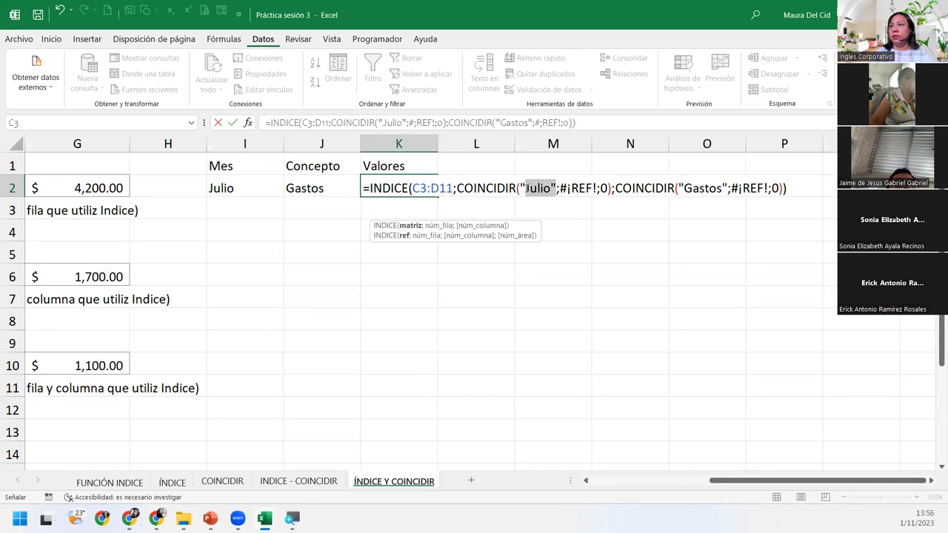
click(233, 182)
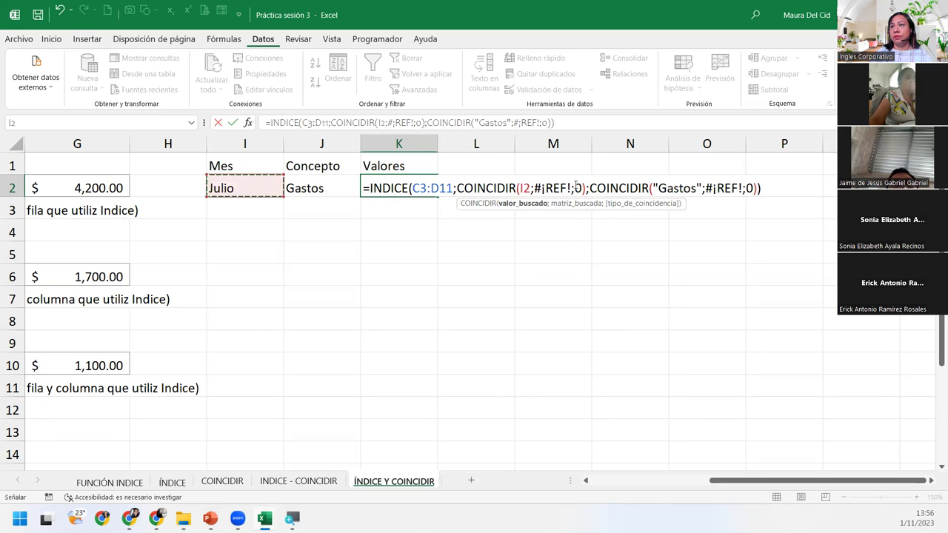
drag(535, 189, 570, 189)
drag(739, 482, 620, 482)
click(119, 207)
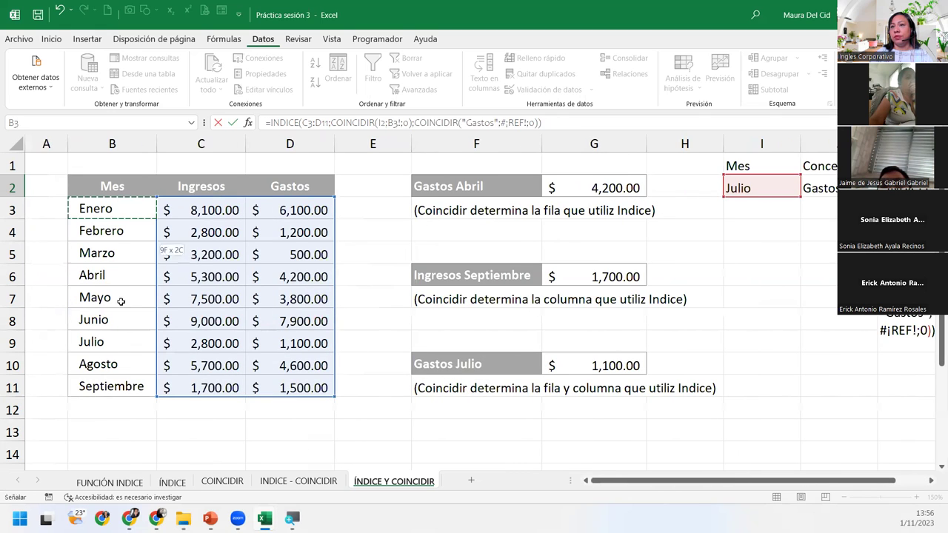
drag(120, 301, 126, 394)
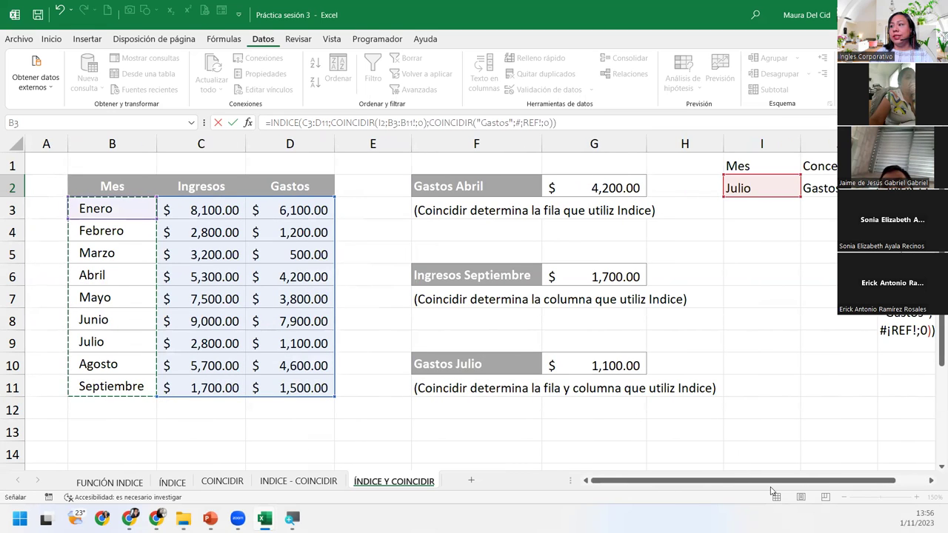
Make the second COINCIDIR in K2 look up J2 instead of "Gastos", with C2:D2 as its search range
drag(772, 481, 853, 483)
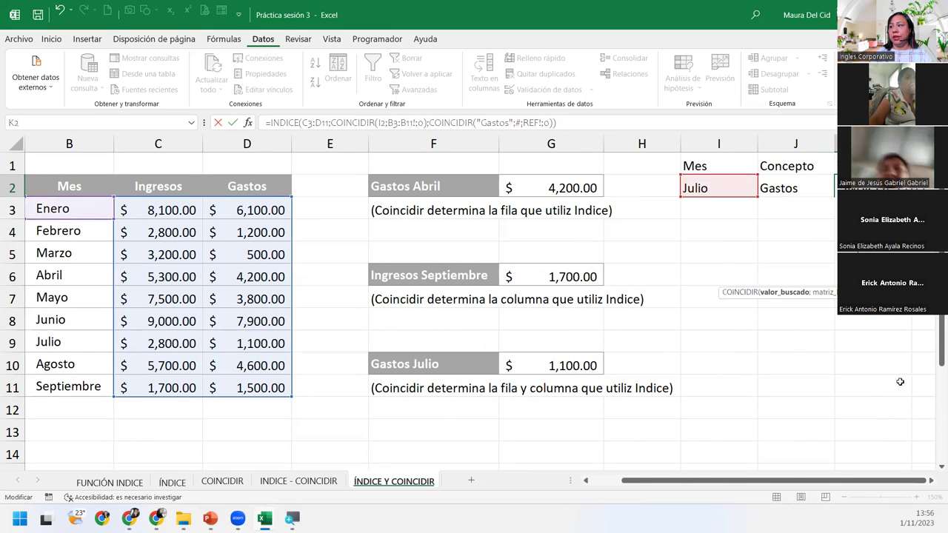
click(932, 482)
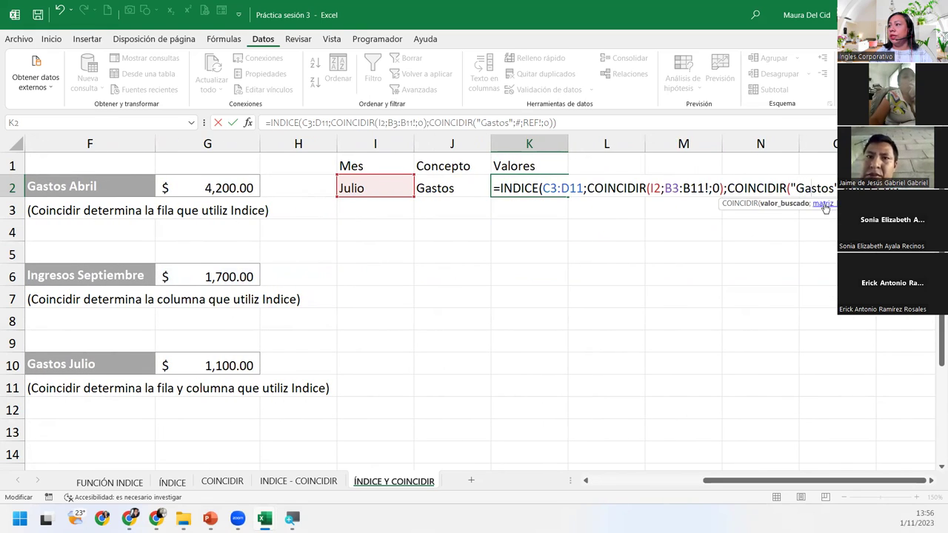
double_click(811, 187)
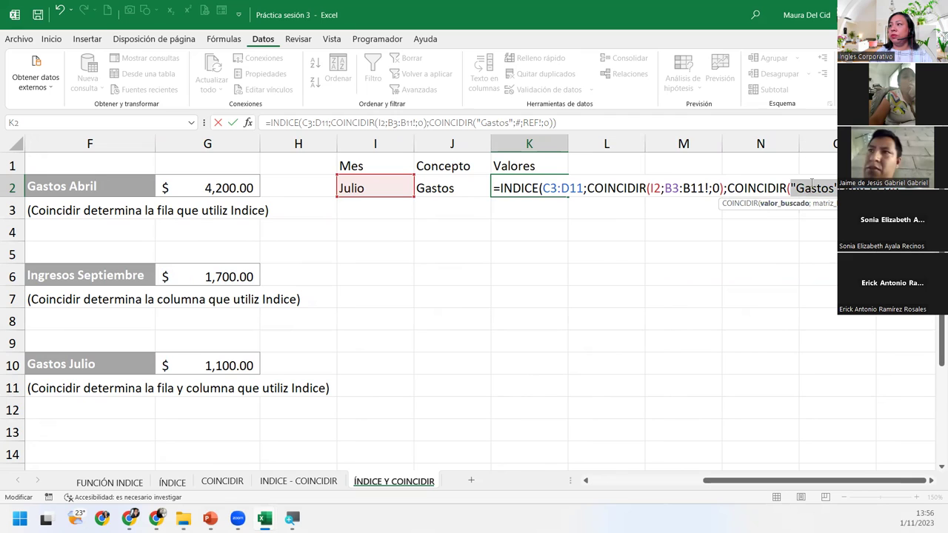
click(456, 188)
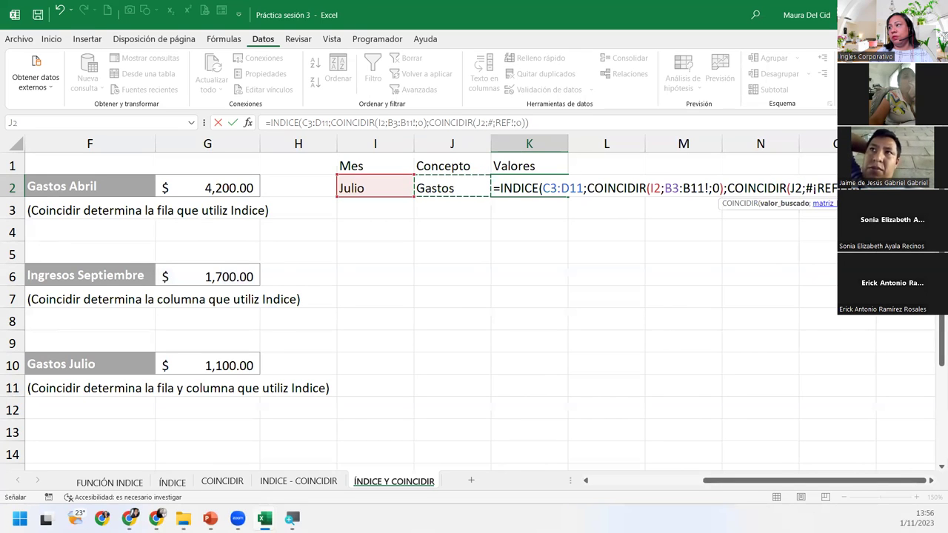
click(822, 203)
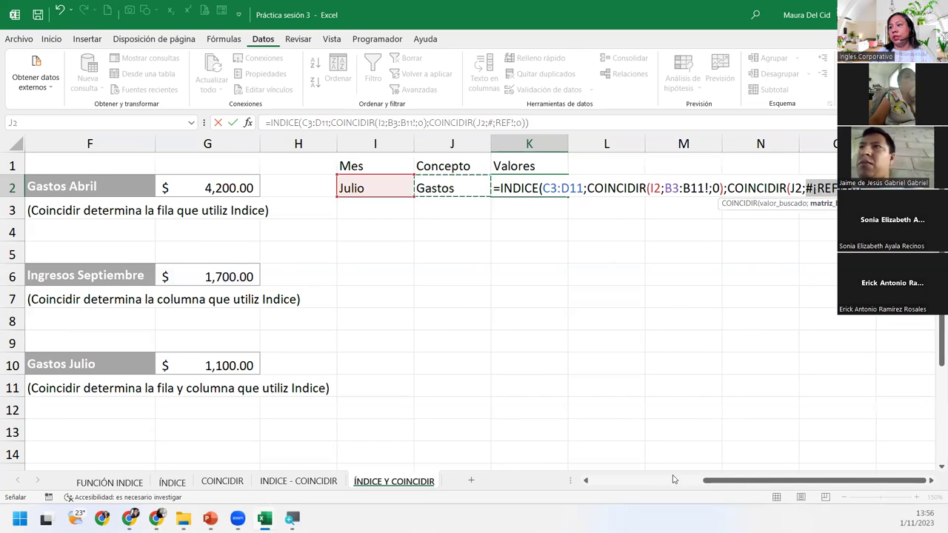
scroll(733, 485, left, 5)
drag(190, 191, 275, 191)
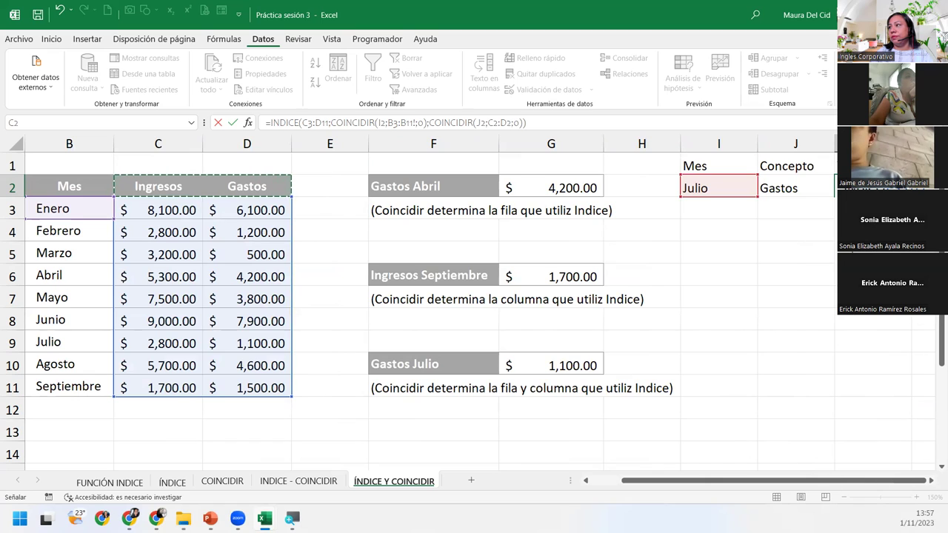
Try to enter the edited INDICE and COINCIDIR formula in K2
click(579, 116)
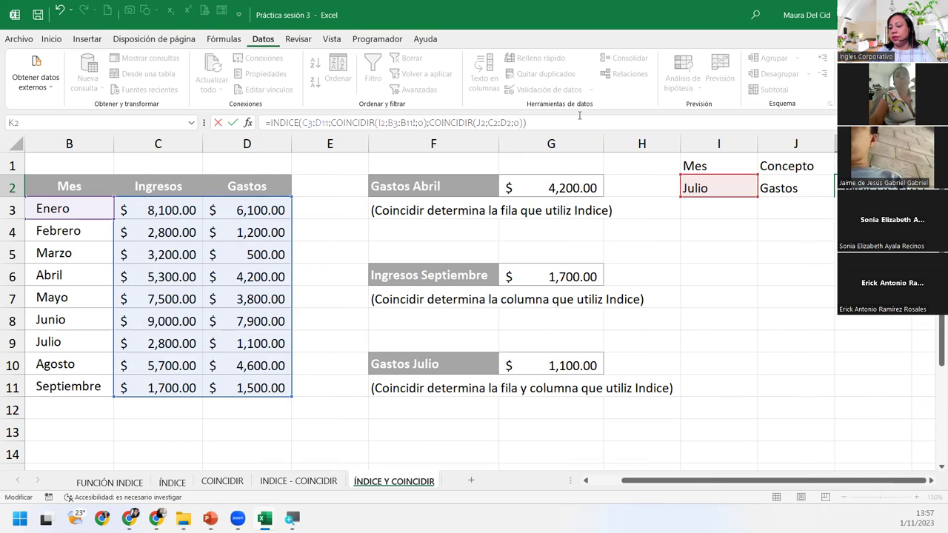
key(Return)
key(Return)
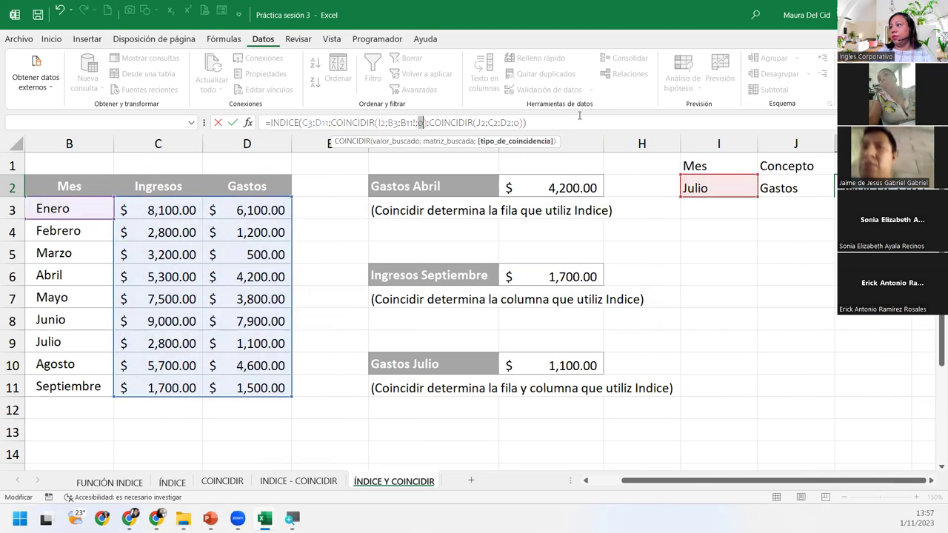
Review the INDICE matrix and each argument of the first COINCIDIR in the K2 formula
scroll(932, 480, right, 6)
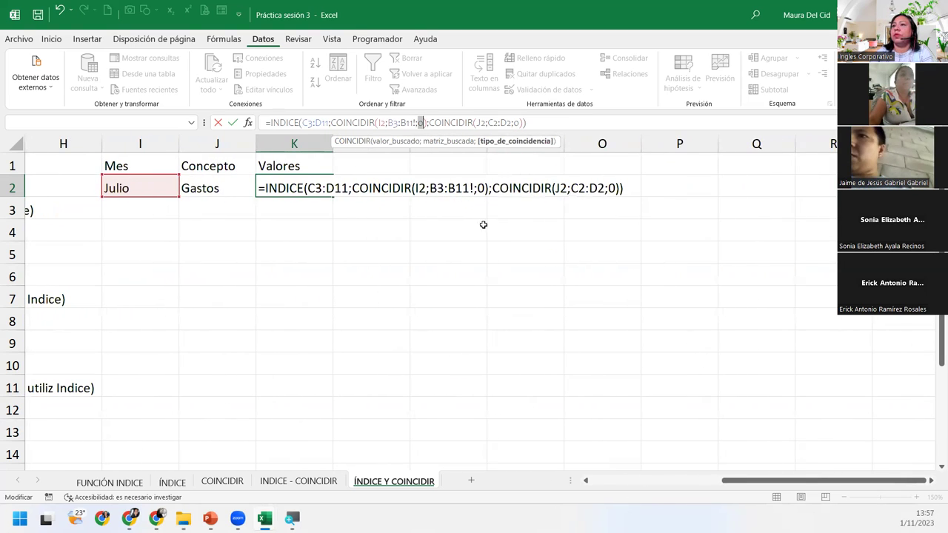
click(287, 188)
click(326, 188)
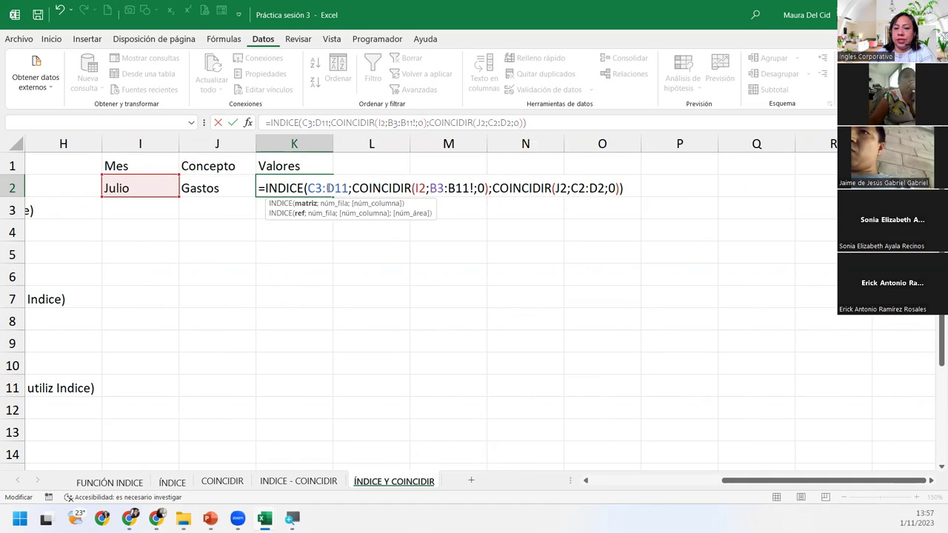
click(383, 188)
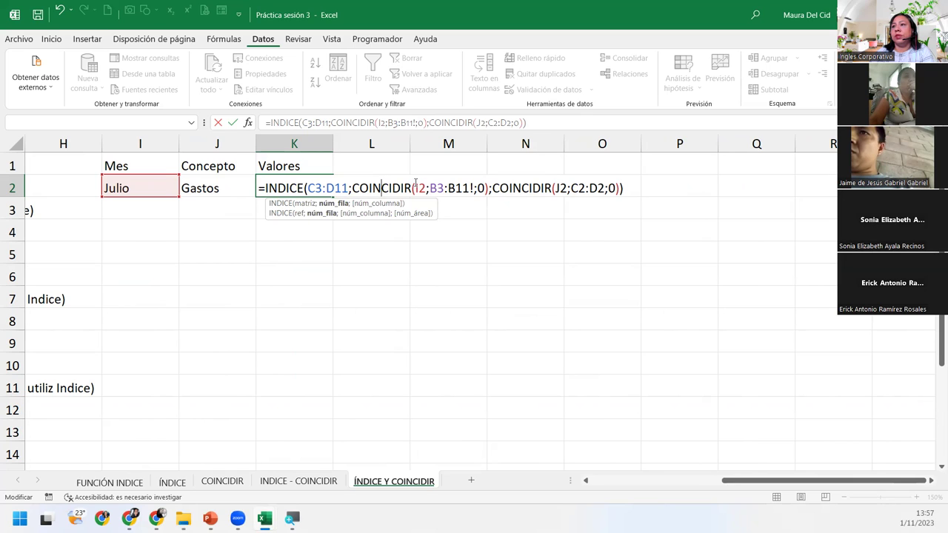
click(420, 188)
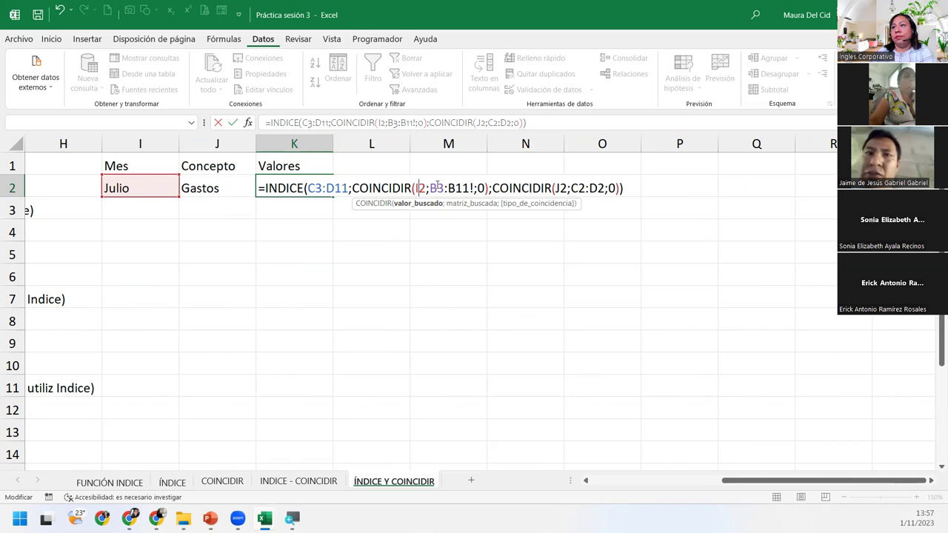
click(468, 188)
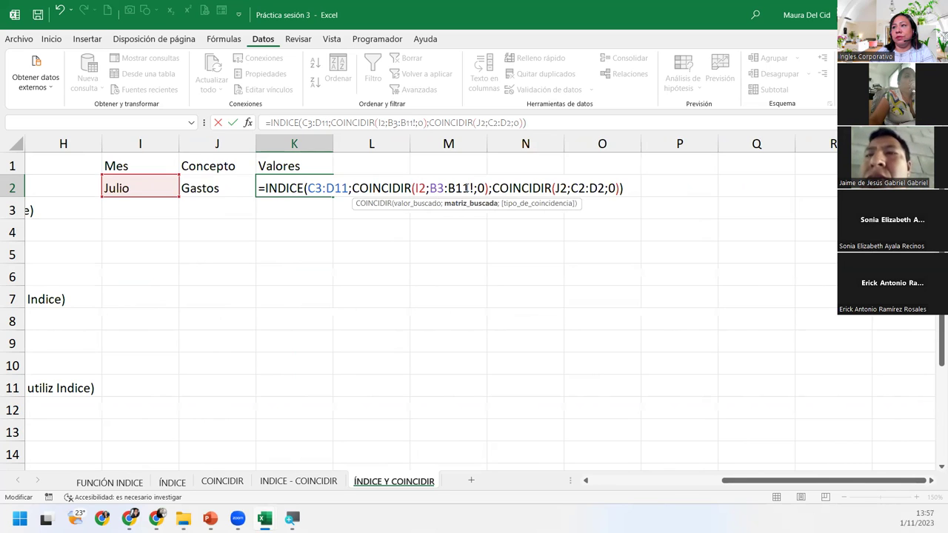
click(485, 188)
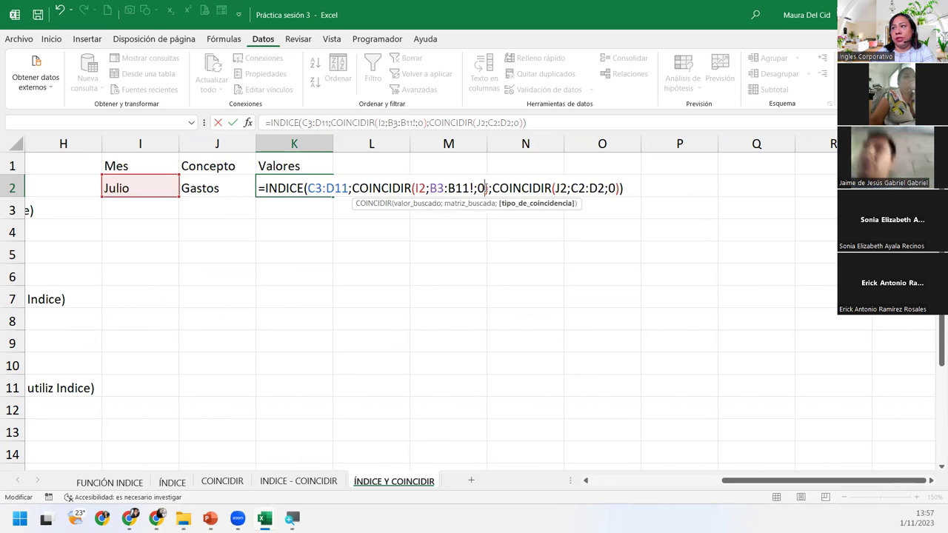
click(509, 205)
key(Right)
key(Right)
key(Right)
key(Right)
key(Right)
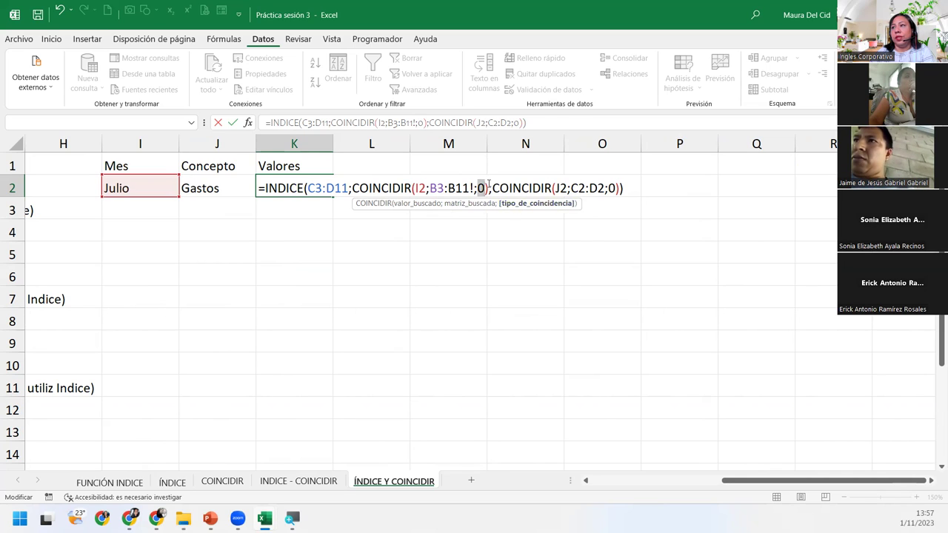
Review the column-number argument of INDICE in K2, checking the second COINCIDIR's lookup cell J2 and search range C2:D2
click(378, 203)
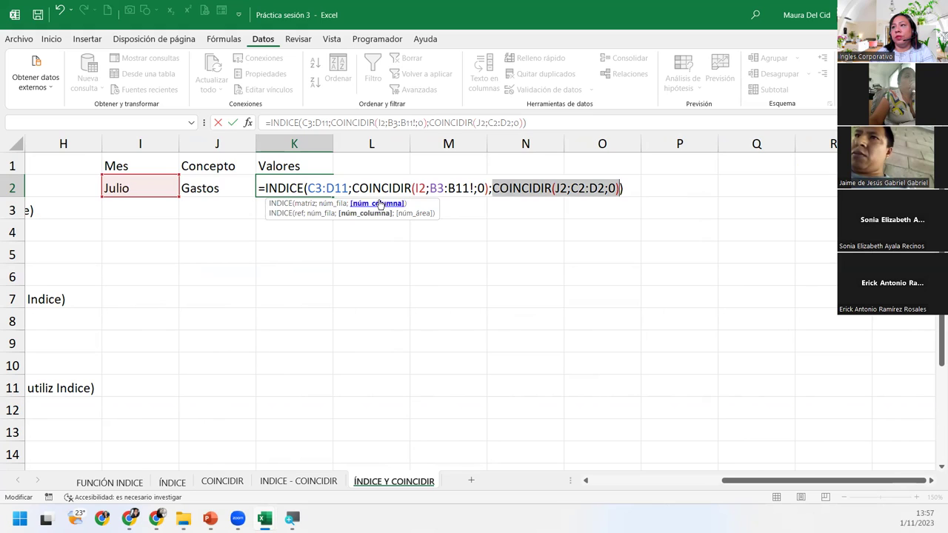
click(566, 188)
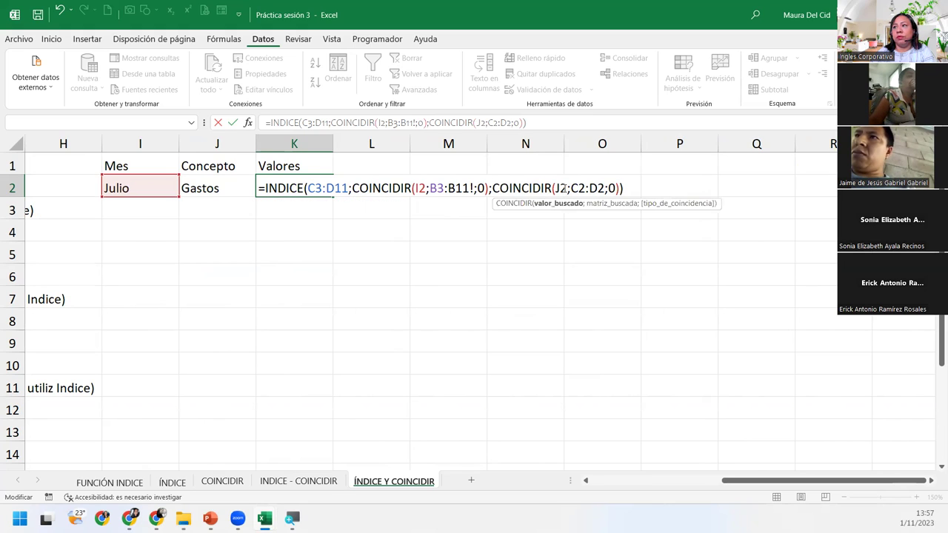
double_click(561, 188)
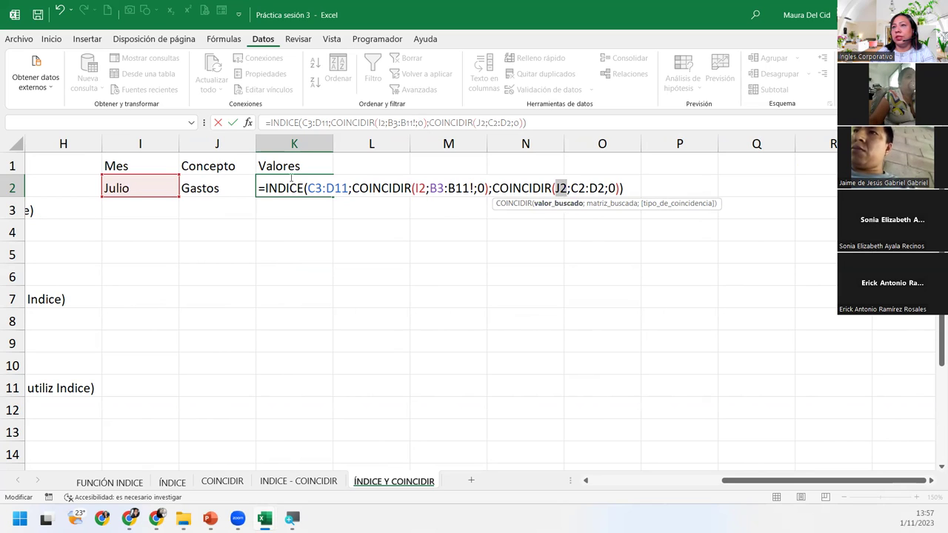
click(226, 188)
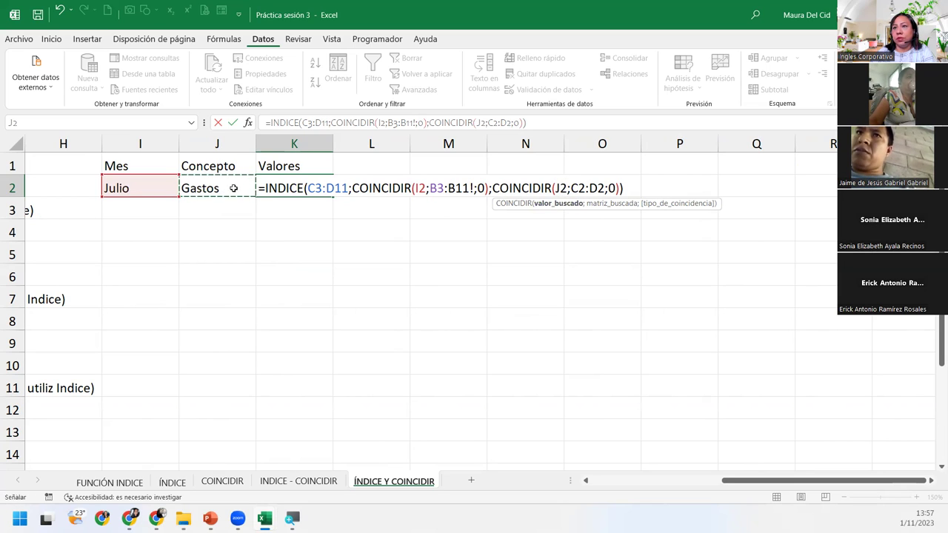
click(574, 190)
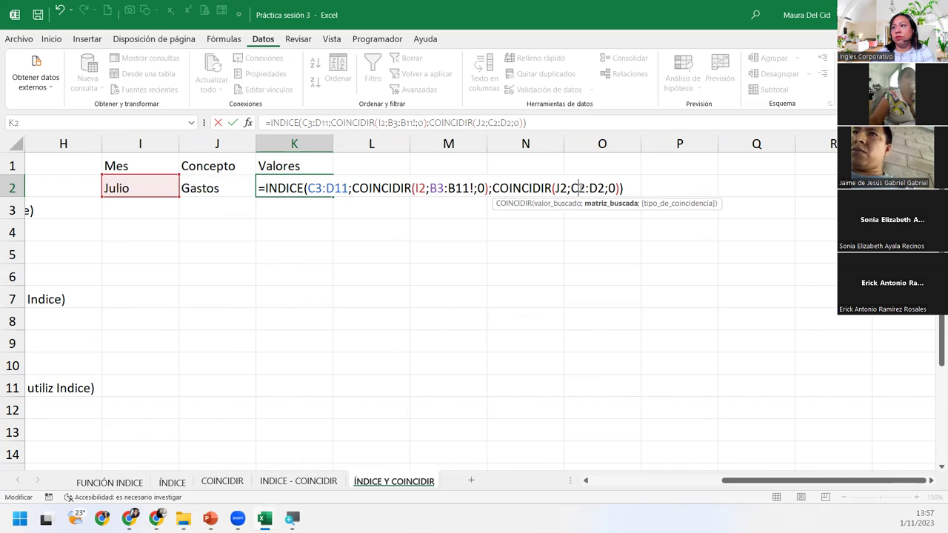
click(606, 203)
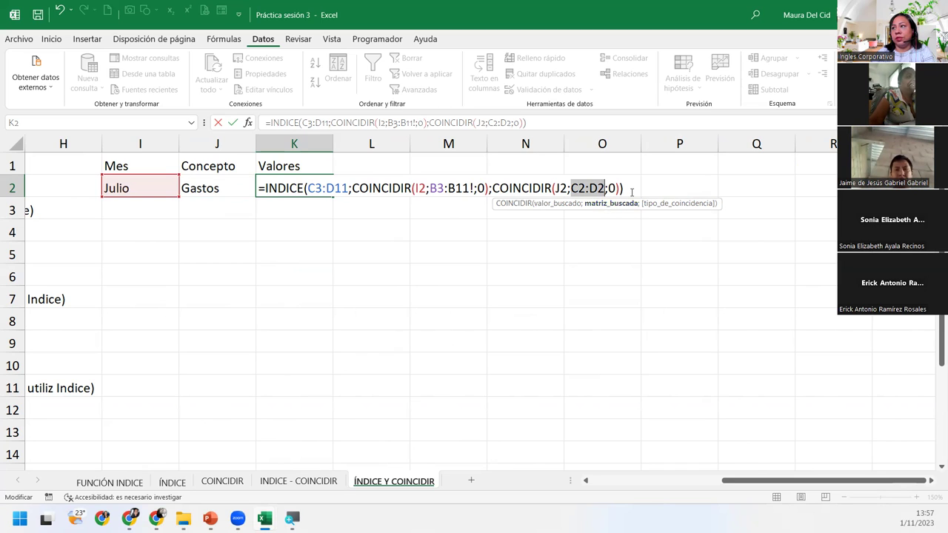
Try to enter the reviewed lookup formula in K2
click(633, 192)
key(Return)
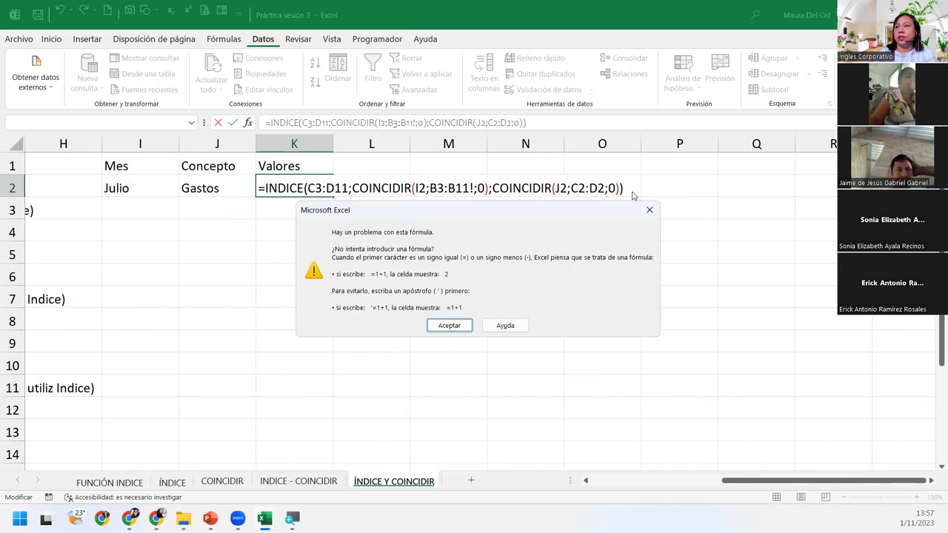
click(428, 330)
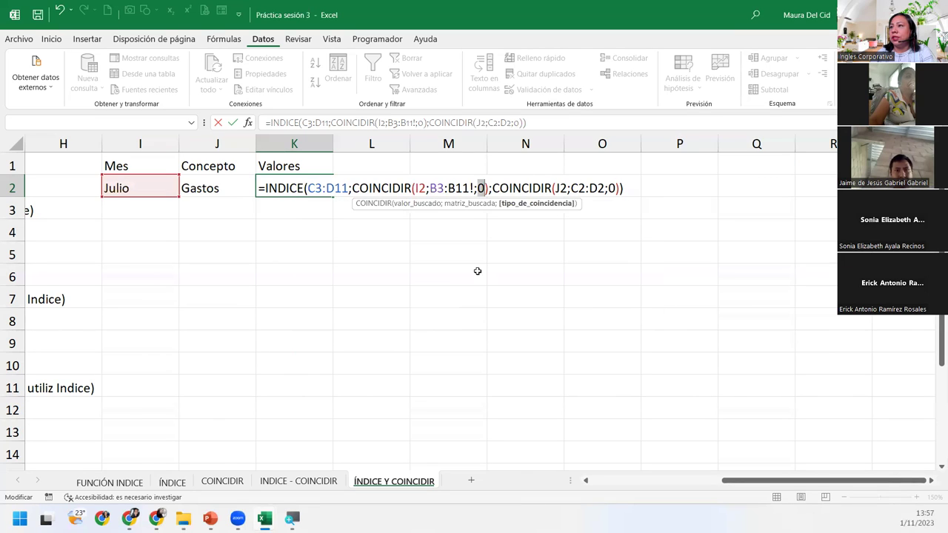
Remove the stray exclamation mark from the first COINCIDIR's search range in K2, leaving B3:B11, and enter the formula
click(492, 187)
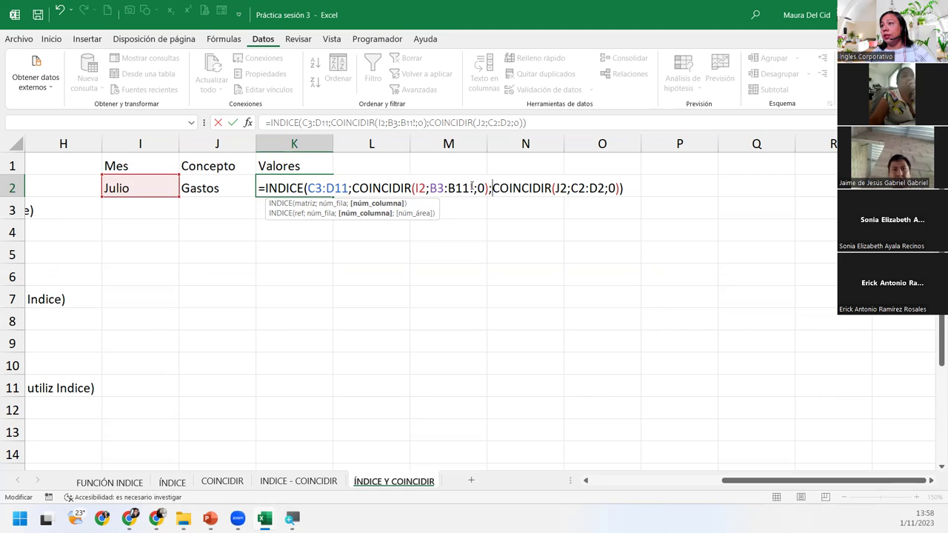
key(Left)
key(Left)
key(Left)
key(Left)
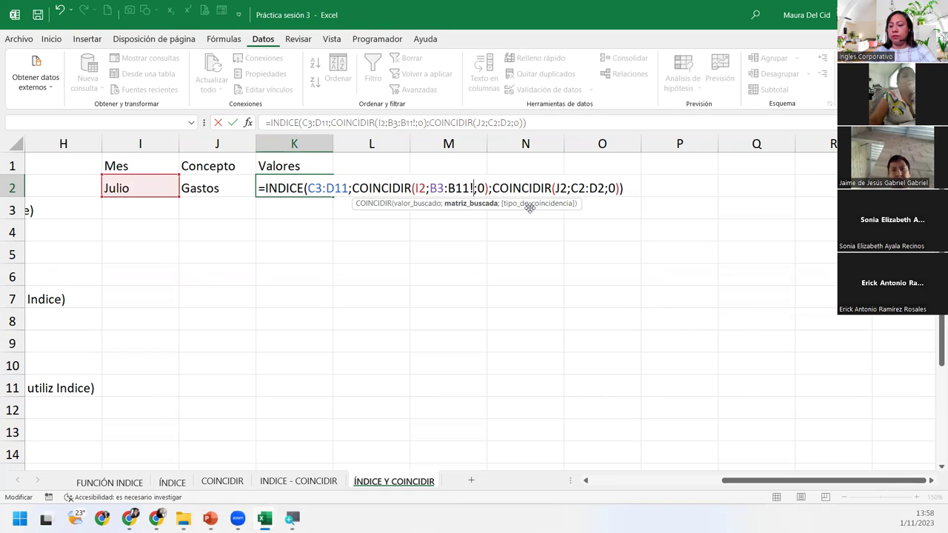
key(BackSpace)
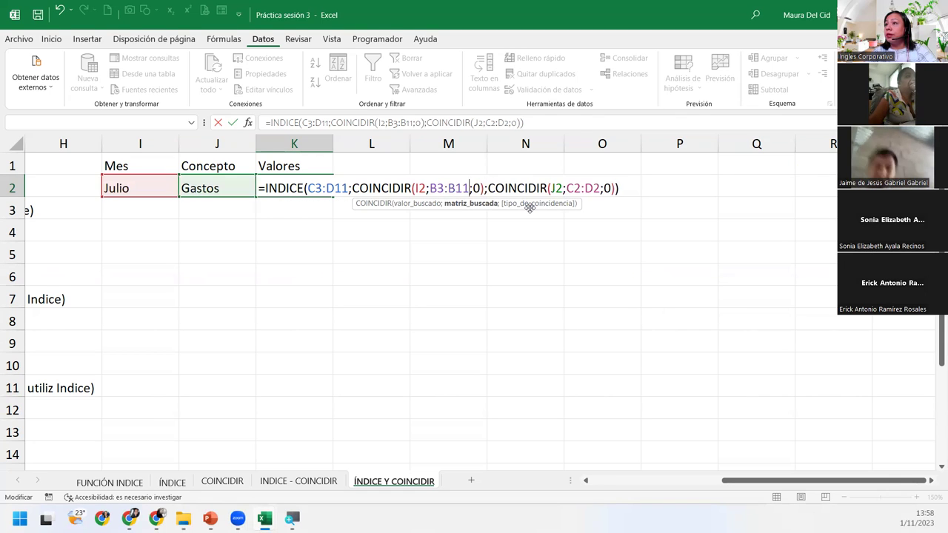
key(BackSpace)
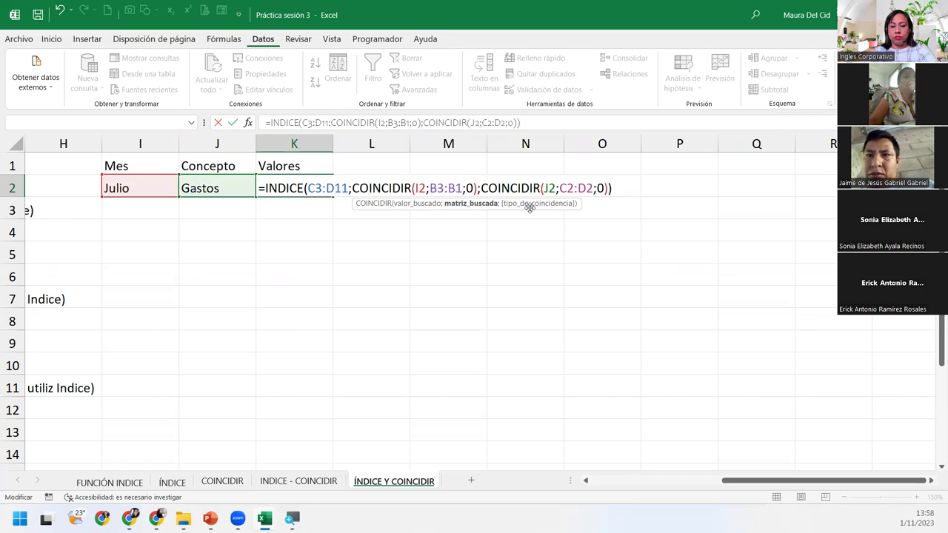
text(1)
key(Return)
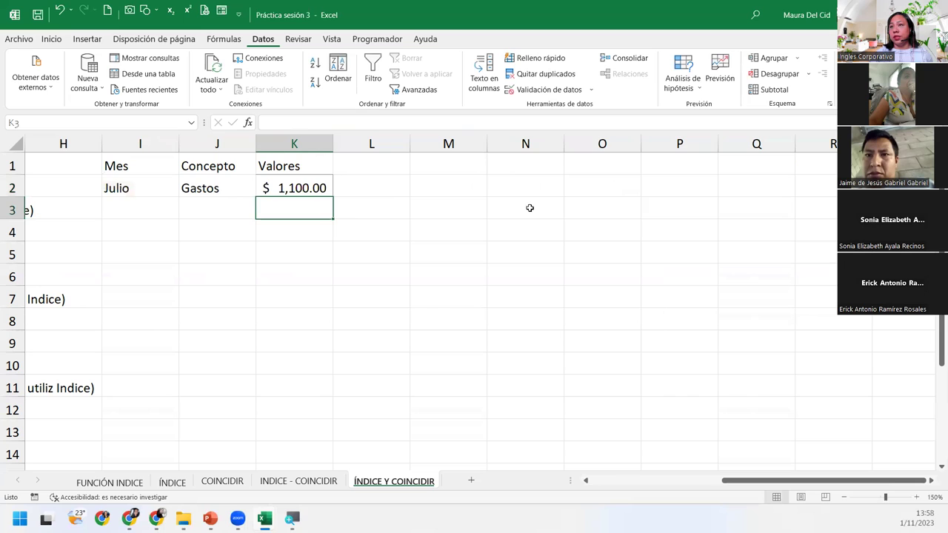
Reopen the K2 formula and examine the matrix, row-number and column-number arguments of INDICE, leaving it unedited
double_click(303, 185)
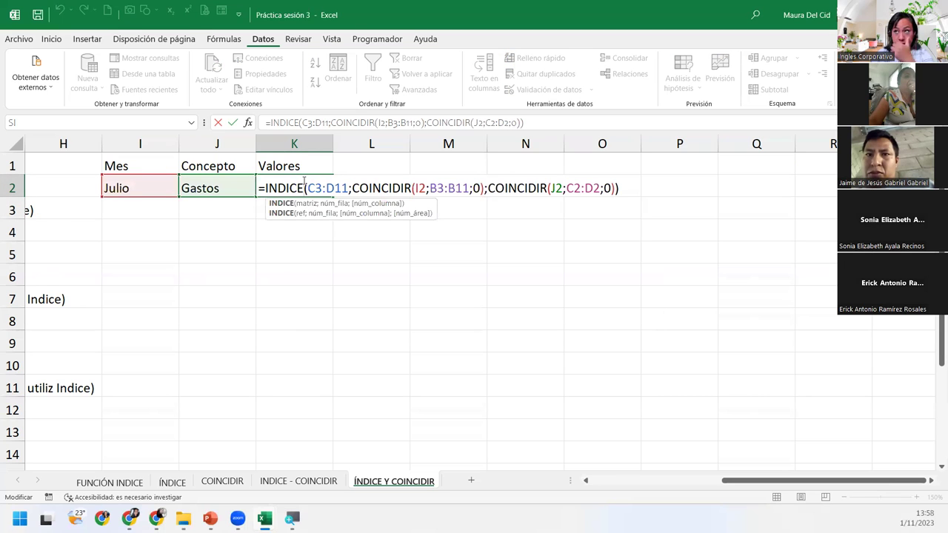
click(279, 204)
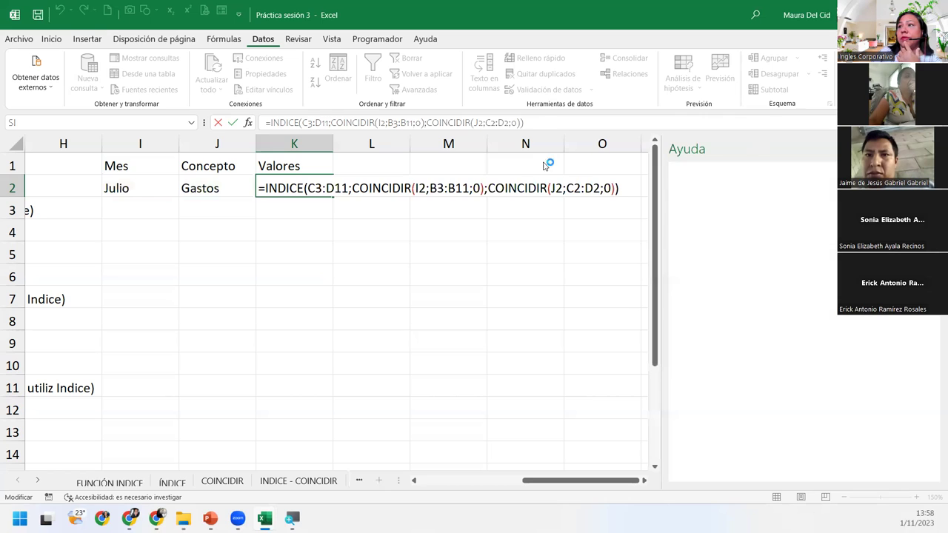
click(329, 188)
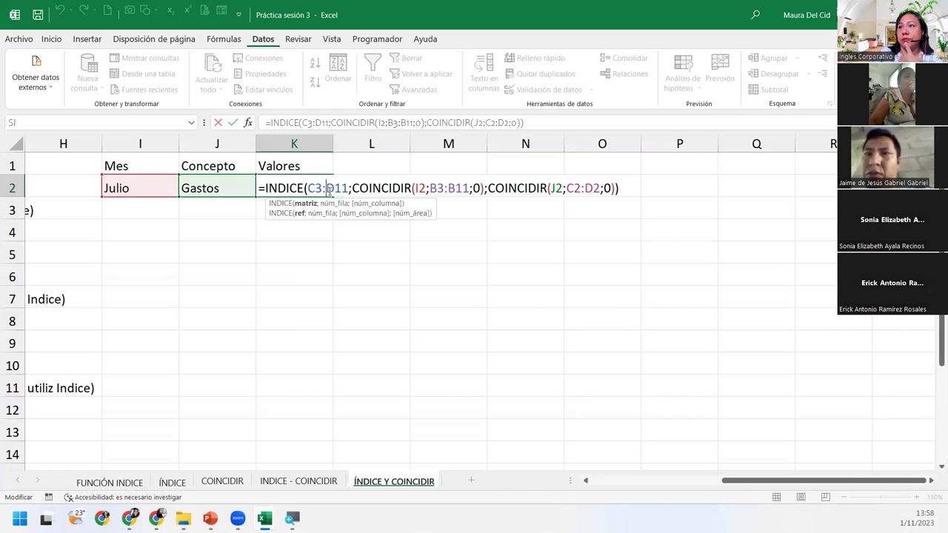
click(313, 203)
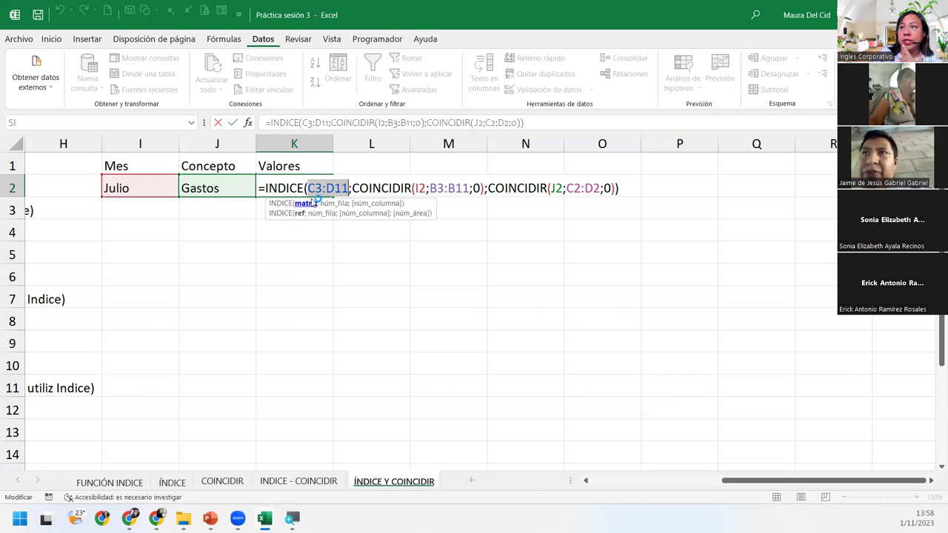
click(328, 203)
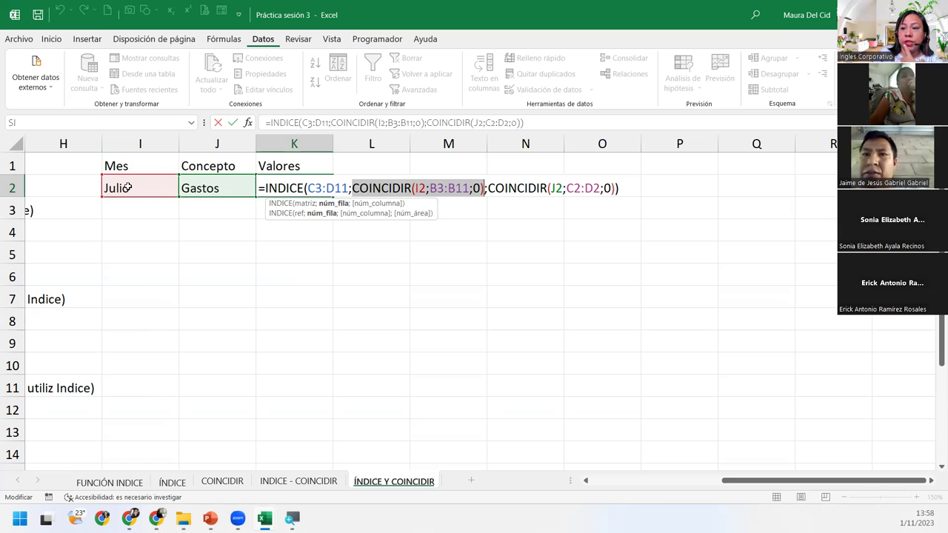
click(386, 205)
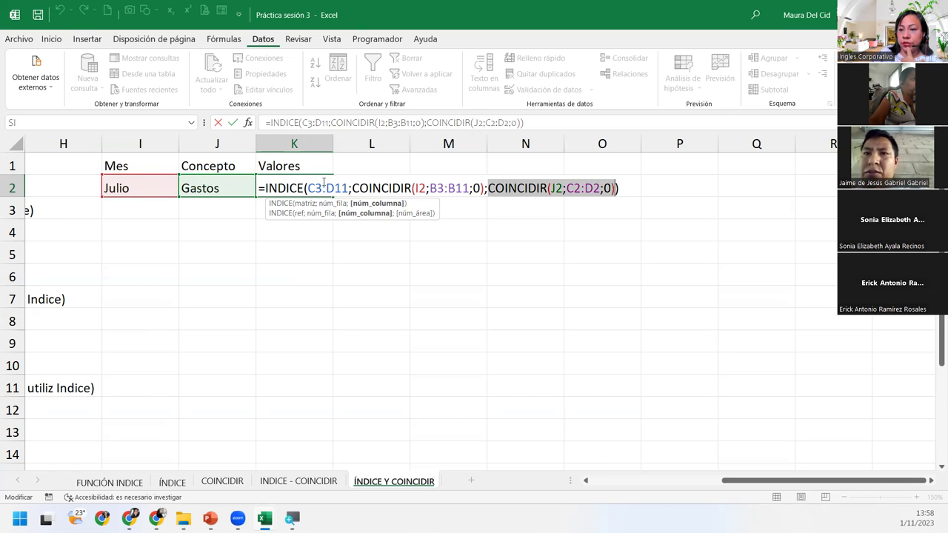
click(634, 188)
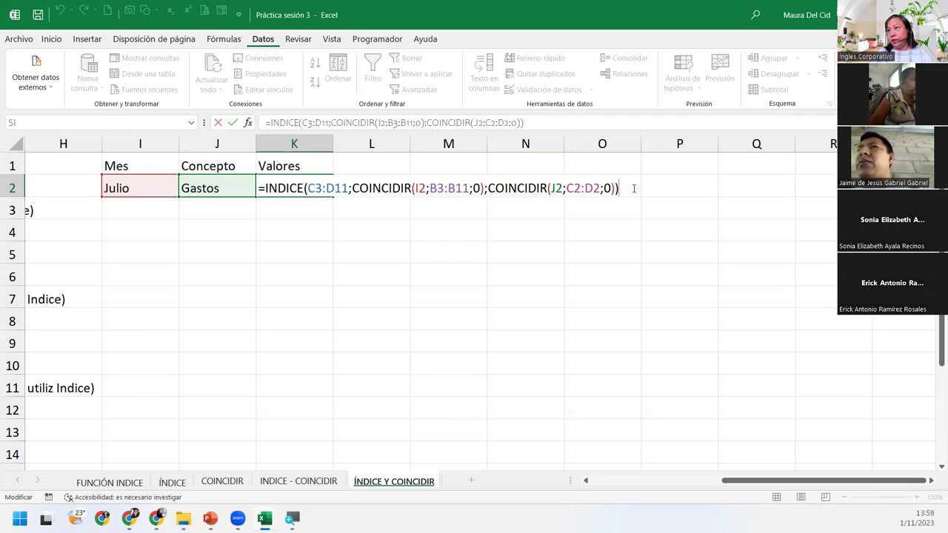
key(Return)
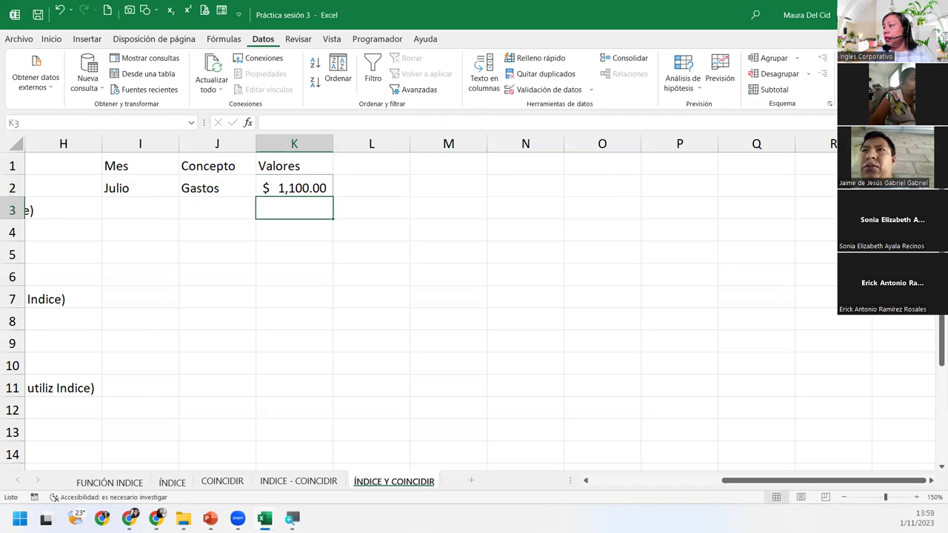
Choose Abril as the month in I2 to test the Gastos lookup, with the source table in view
click(844, 497)
click(845, 497)
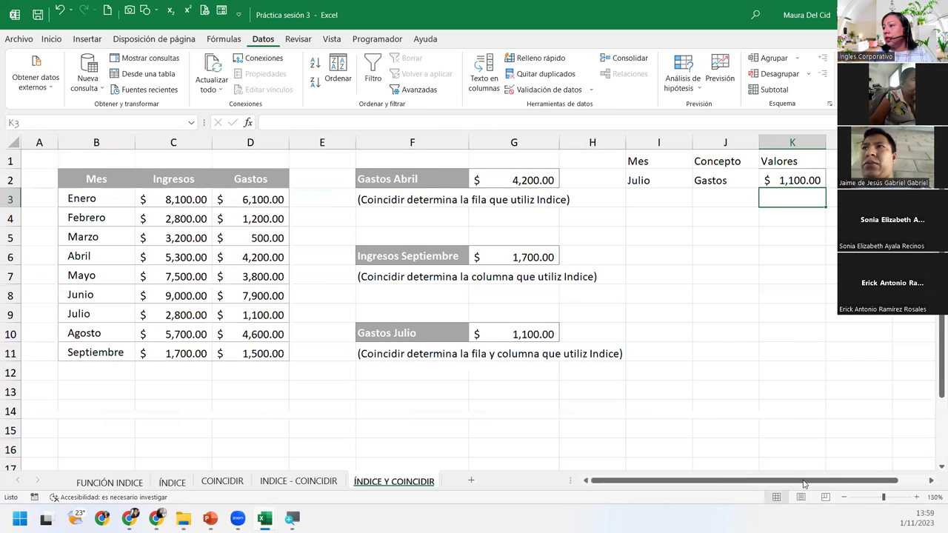
click(686, 182)
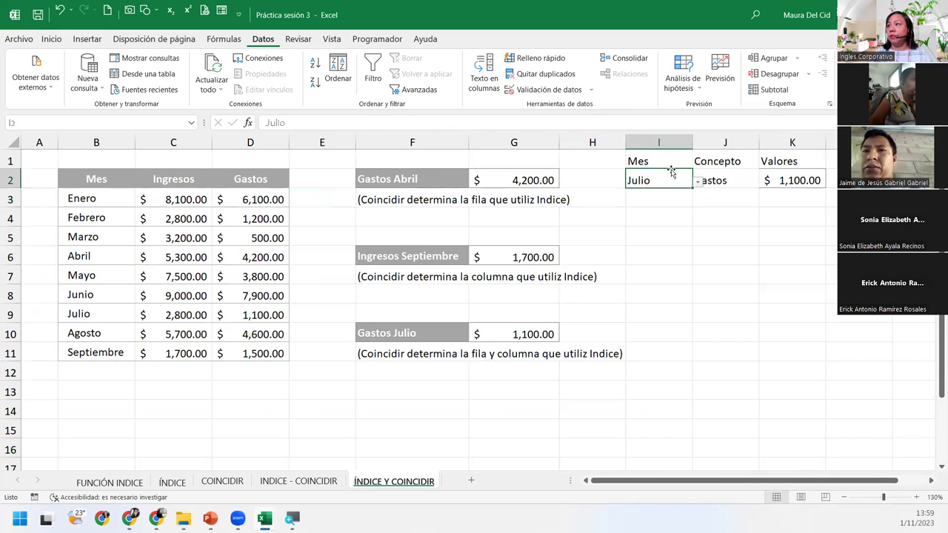
click(698, 182)
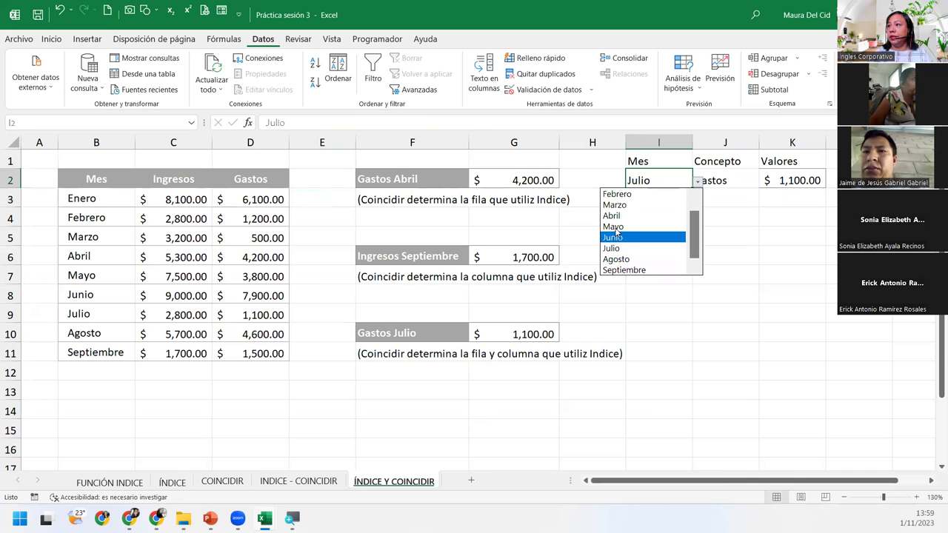
click(613, 216)
click(729, 177)
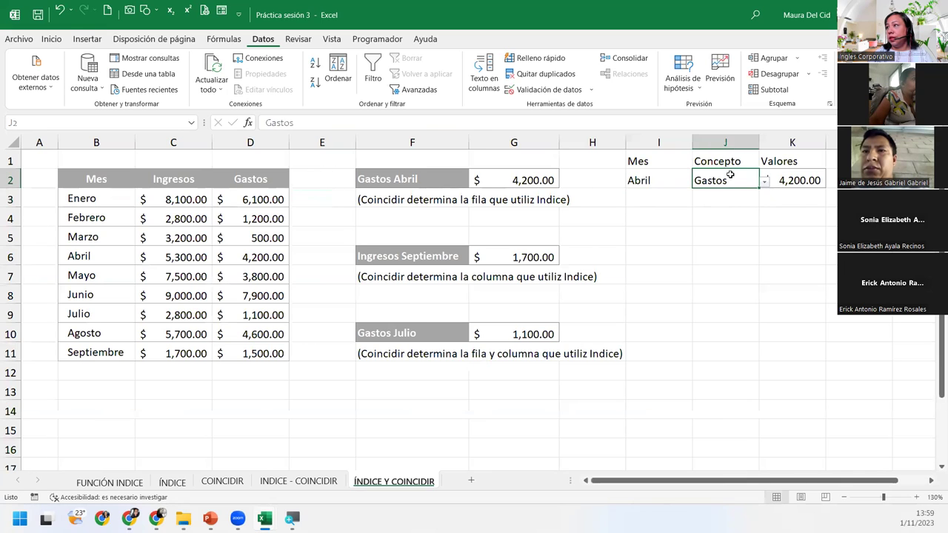
click(803, 179)
Choose Septiembre as the month in I2 and Ingresos as the concept in J2
click(674, 183)
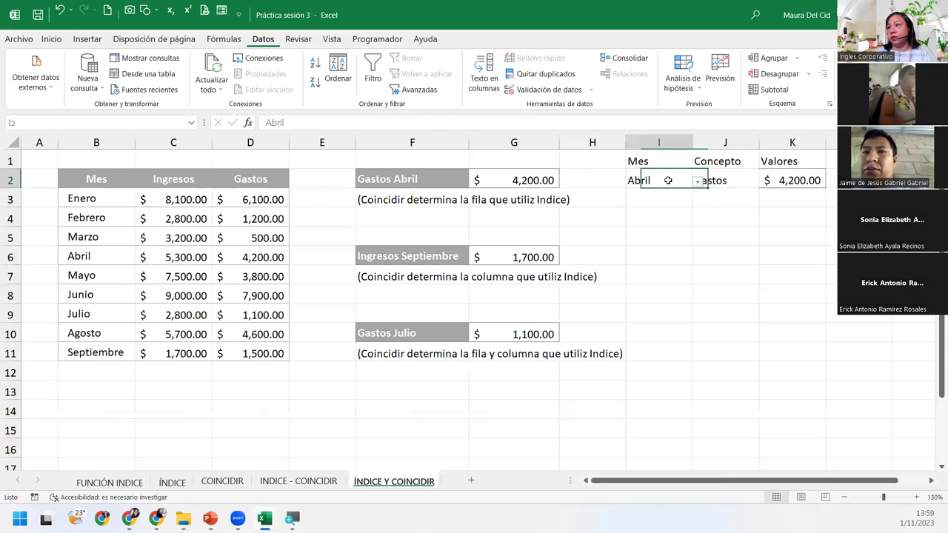
click(698, 186)
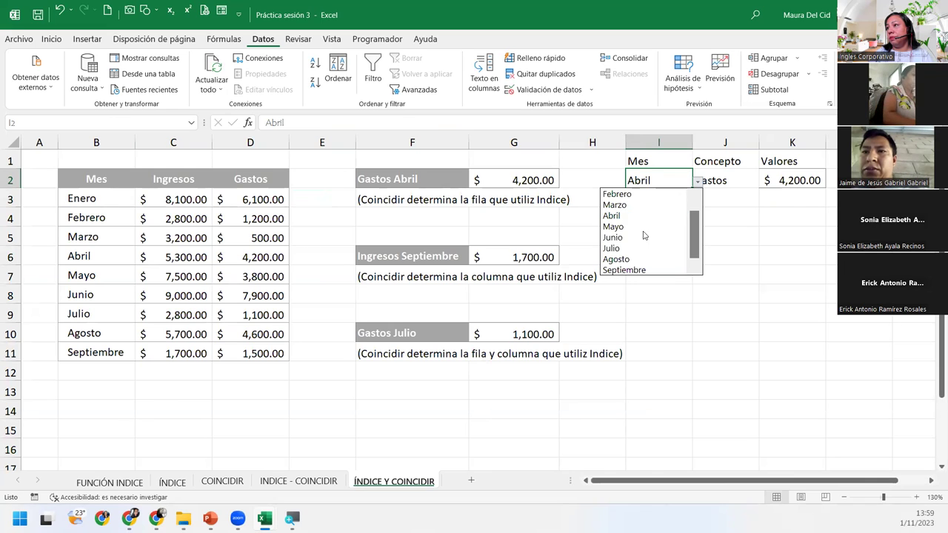
click(639, 270)
click(735, 176)
click(764, 181)
click(715, 196)
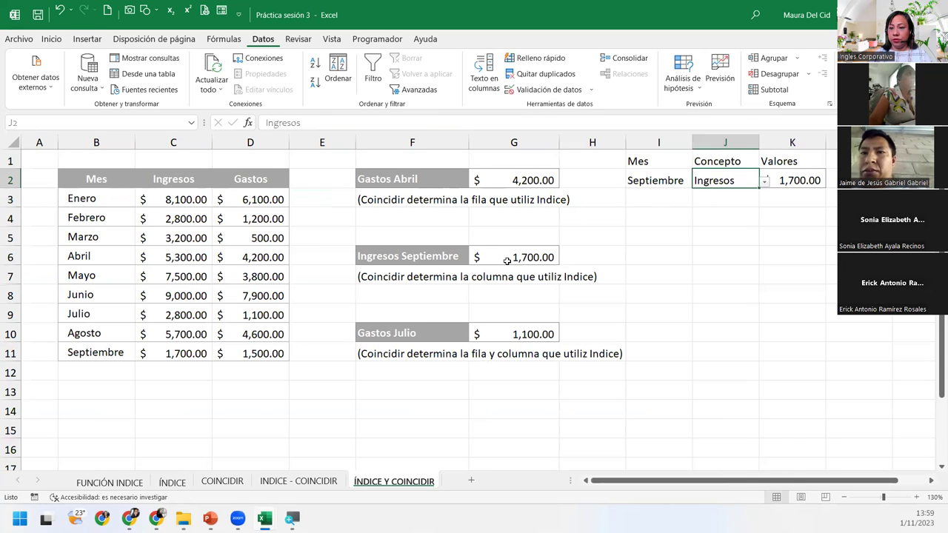
Choose Mayo as the month in I2 and Gastos as the concept in J2
click(685, 180)
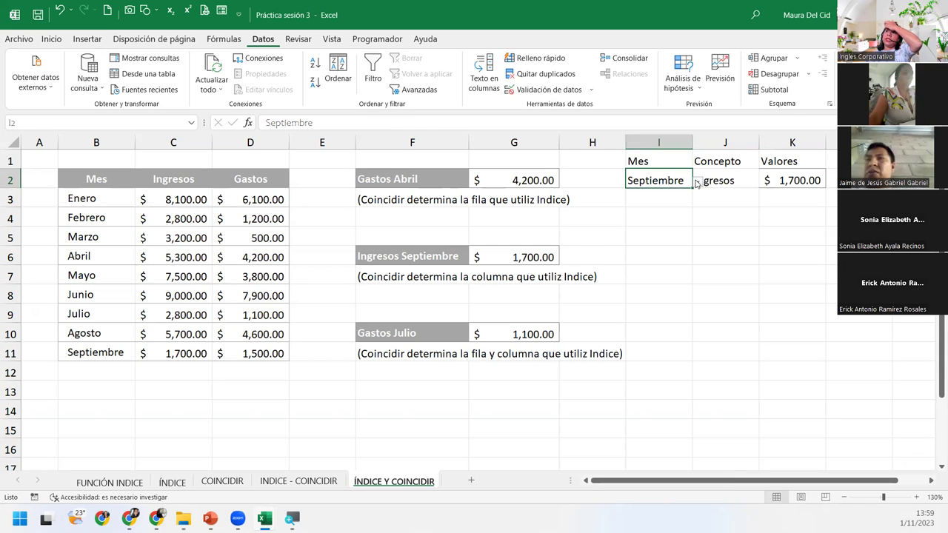
click(697, 182)
click(644, 229)
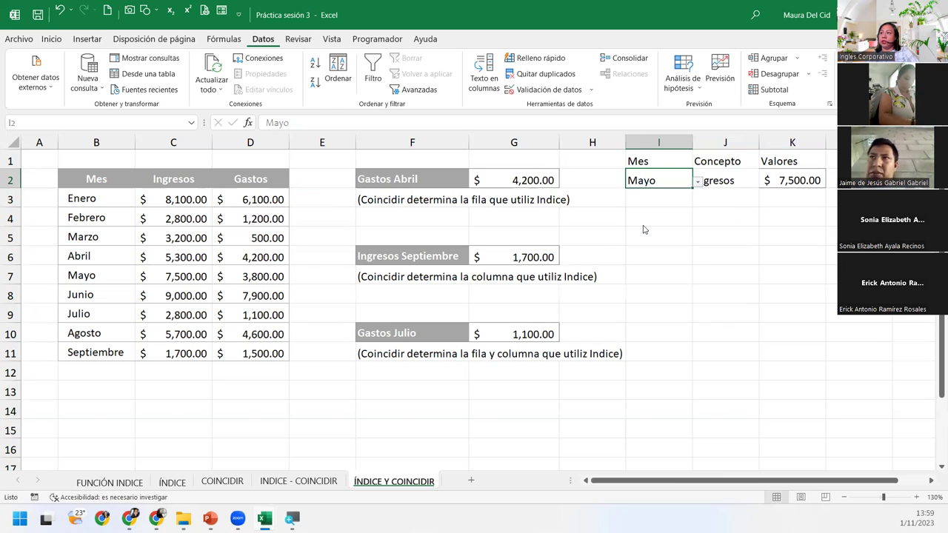
click(708, 178)
click(763, 182)
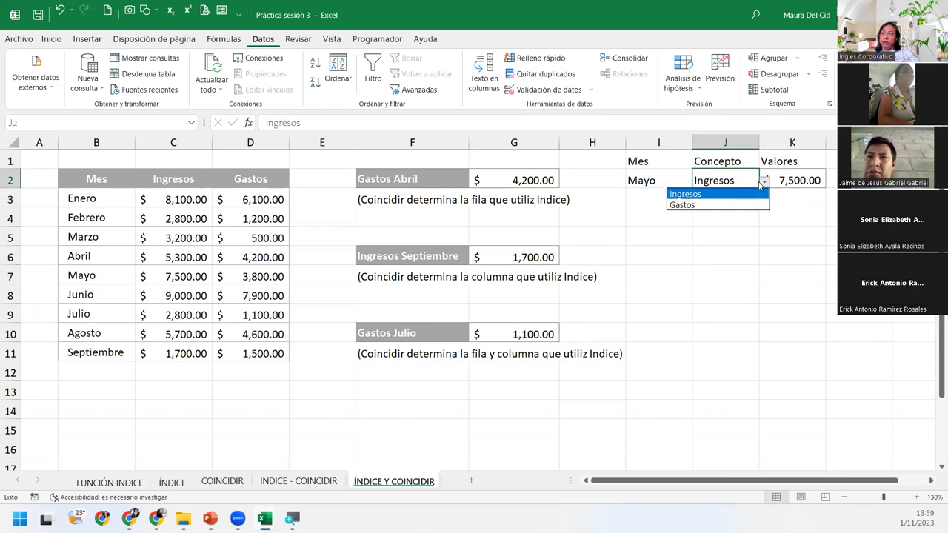
click(700, 204)
Examine the INDICE and COINCIDIR formulas in K2, G2, G6 and G10, leaving them unedited
click(802, 180)
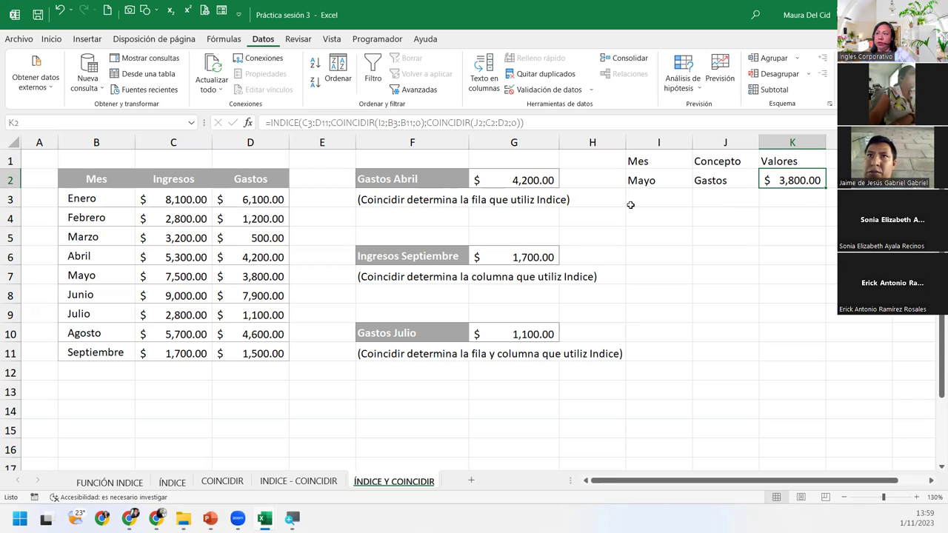
click(517, 184)
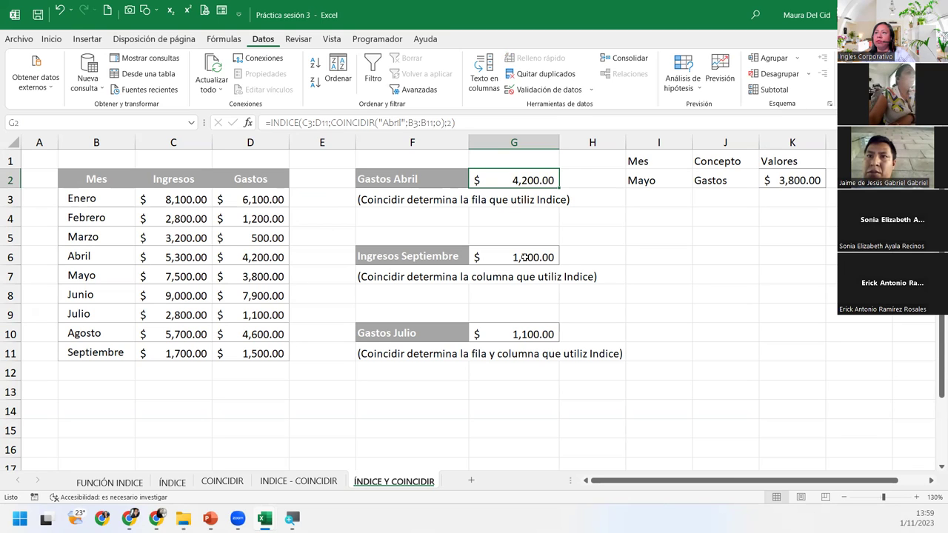
double_click(524, 257)
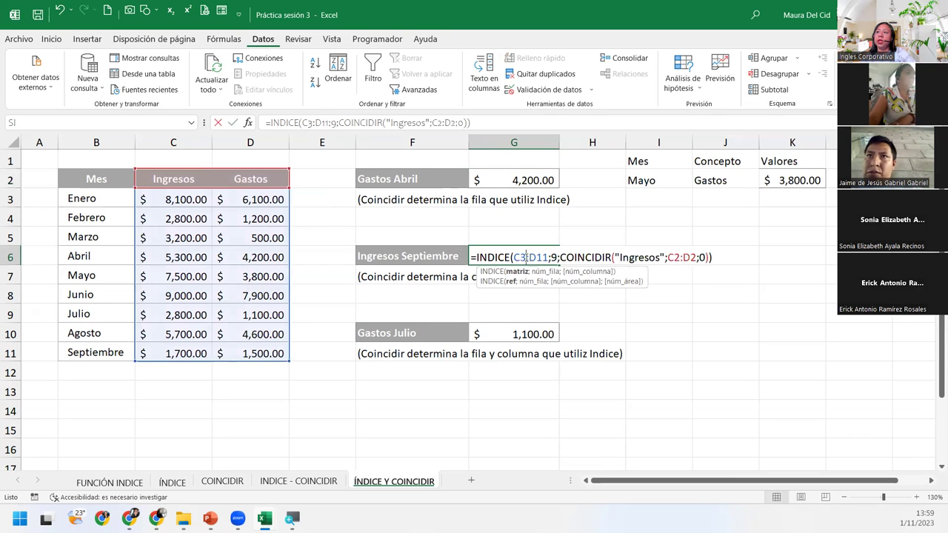
click(633, 257)
key(Return)
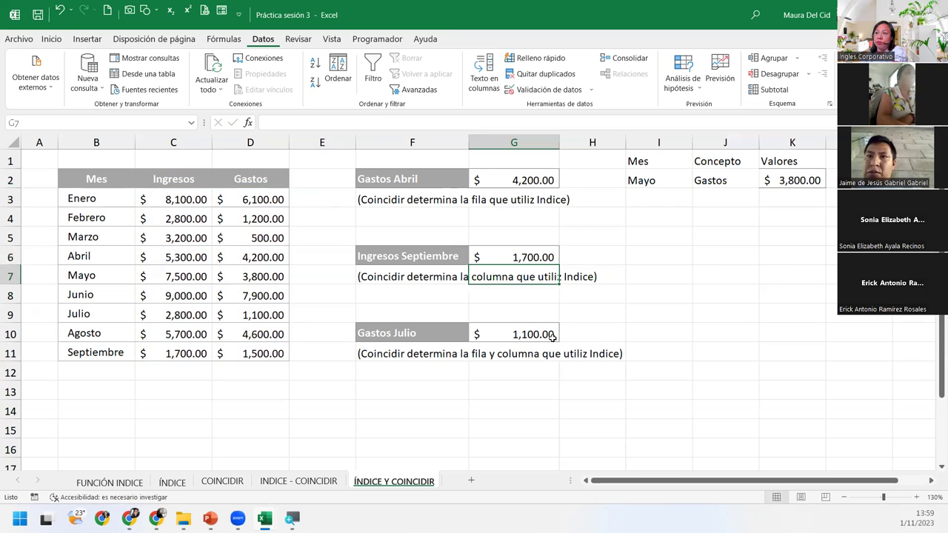
double_click(490, 334)
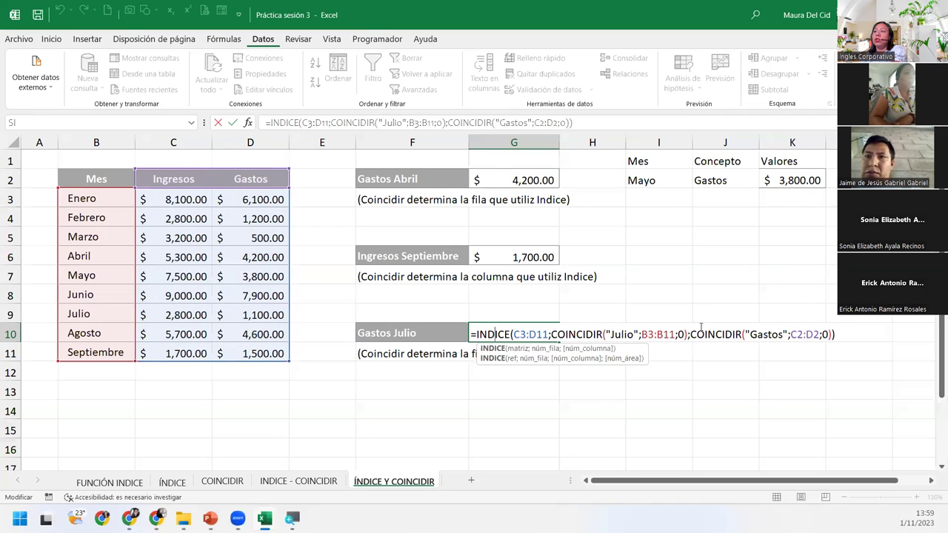
click(623, 335)
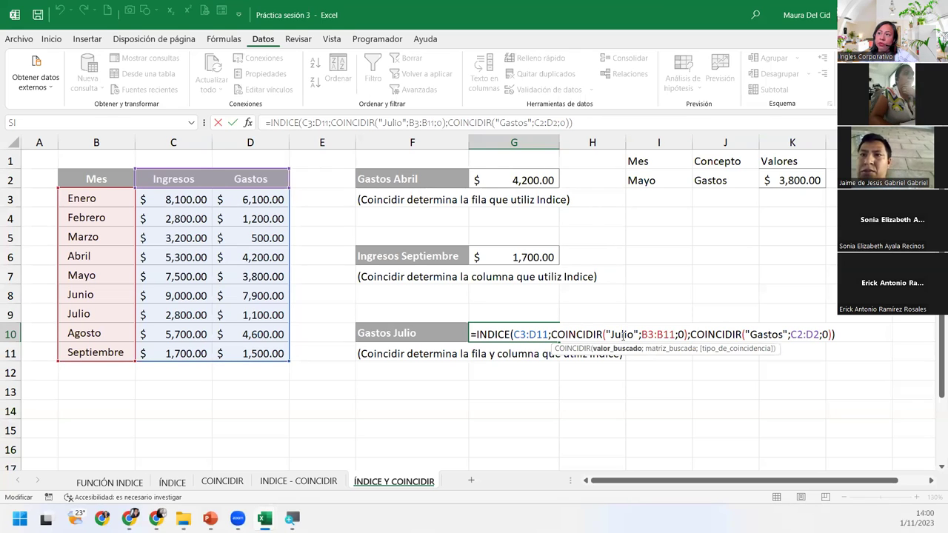
key(Return)
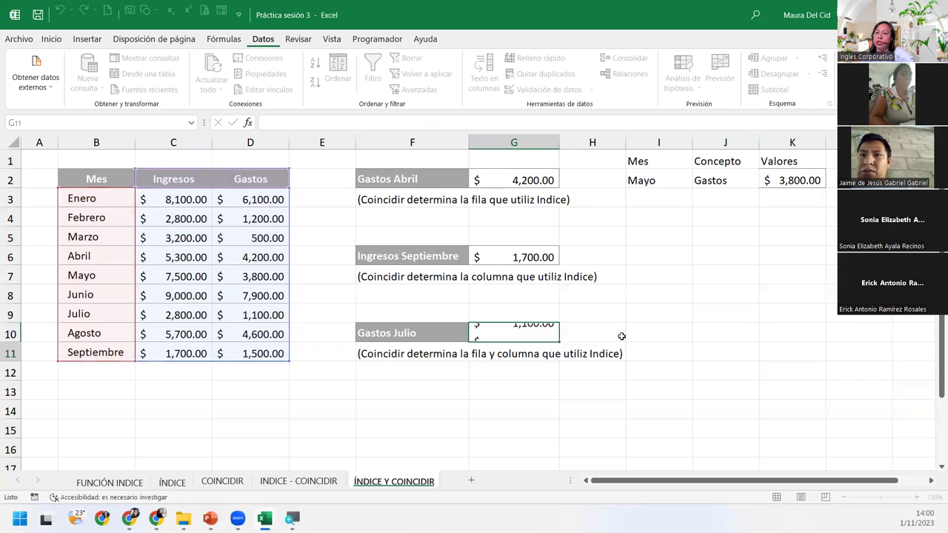
Fill the Mes, Concepto and Valores headers in I1:K1 with light blue and centre them horizontally and vertically
drag(650, 160, 792, 161)
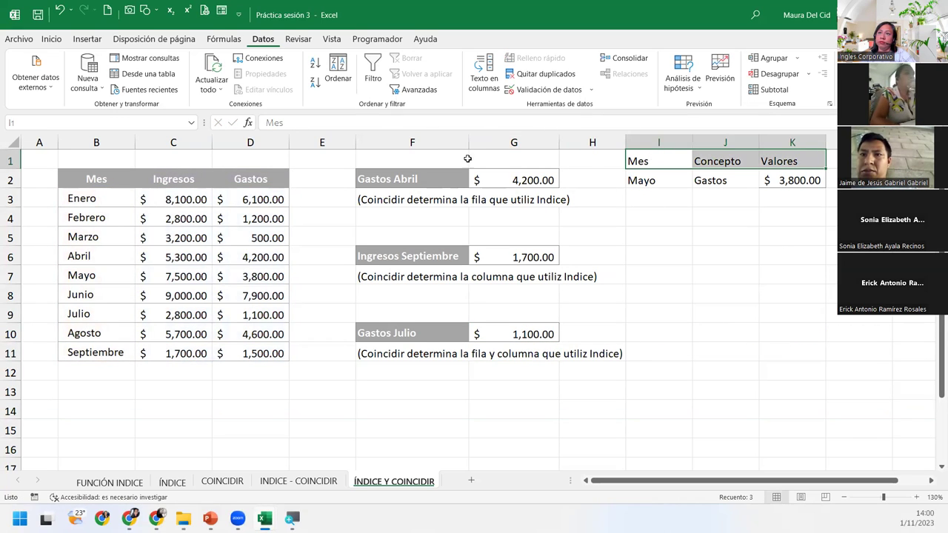
click(51, 41)
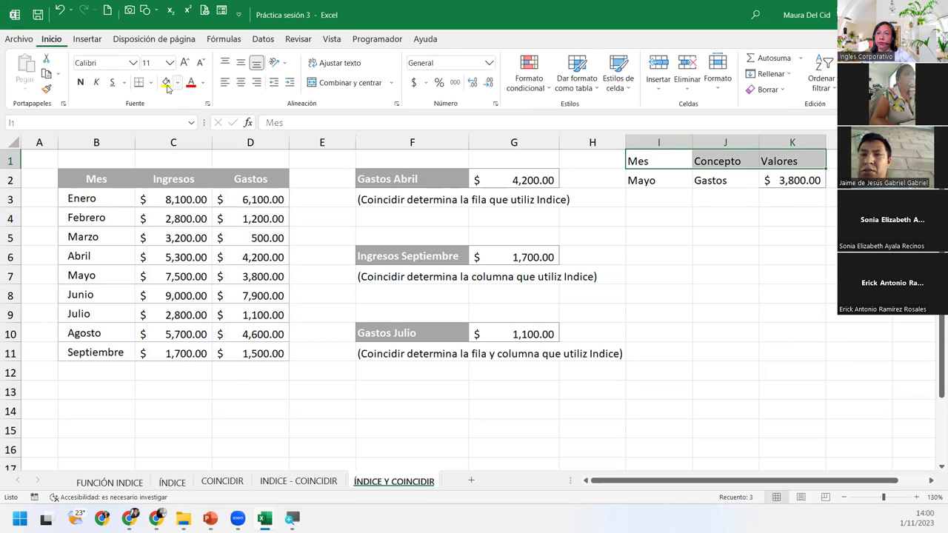
click(166, 82)
click(178, 82)
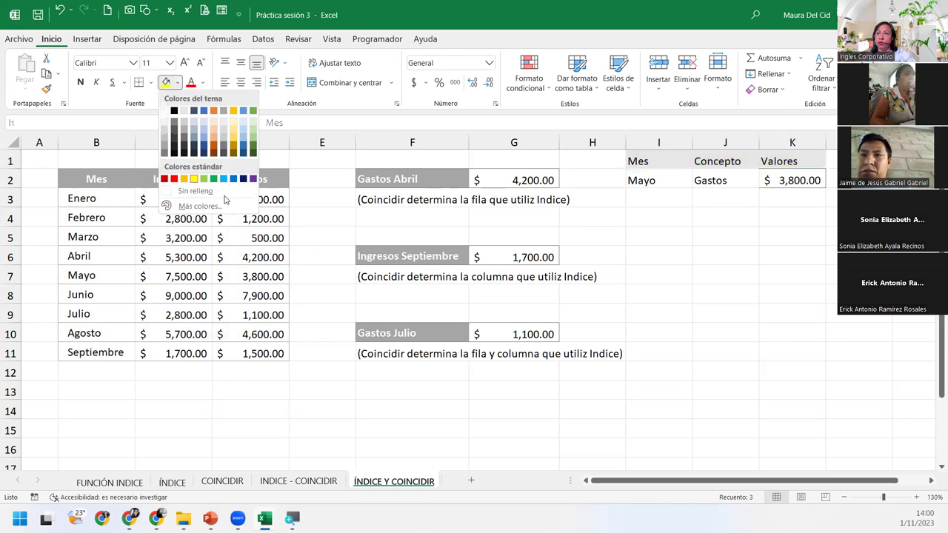
click(245, 133)
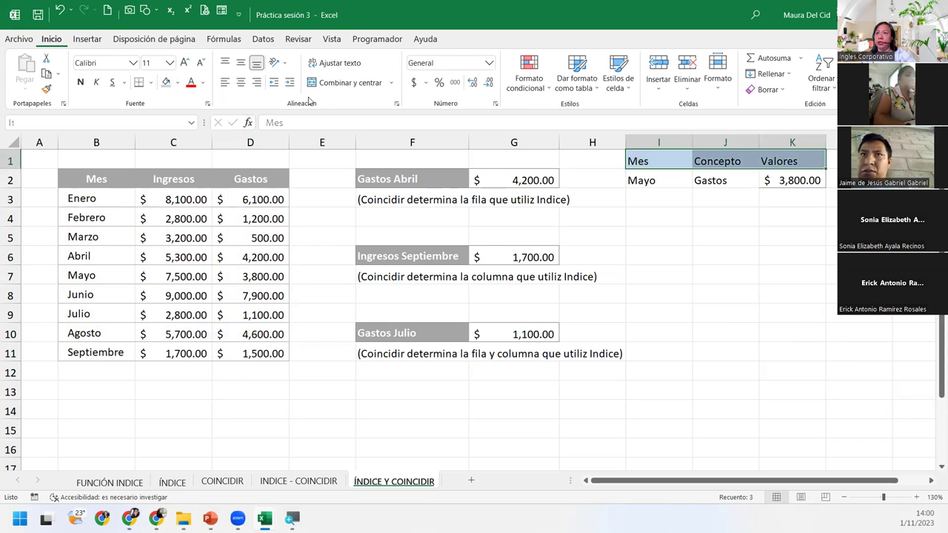
click(240, 83)
click(241, 62)
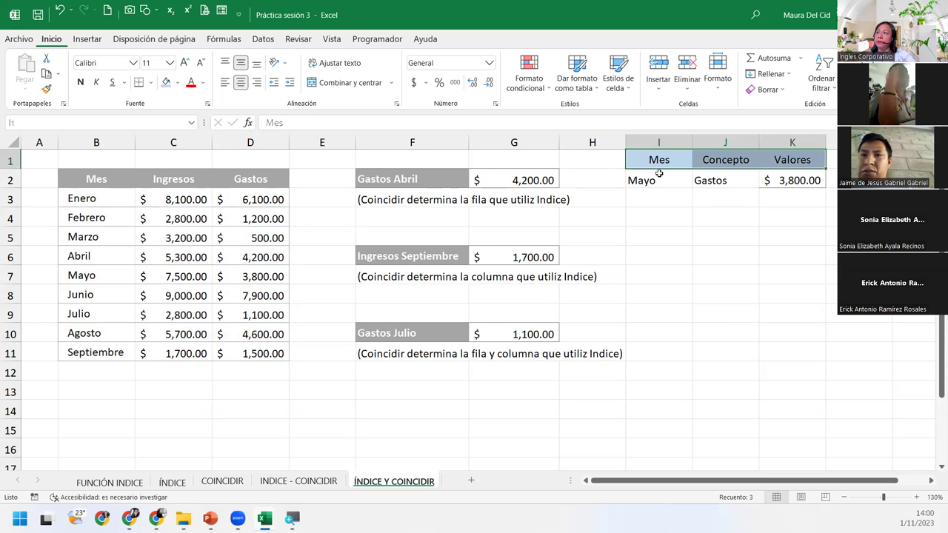
Apply outside borders to the lookup row I2:K2
drag(659, 178, 791, 179)
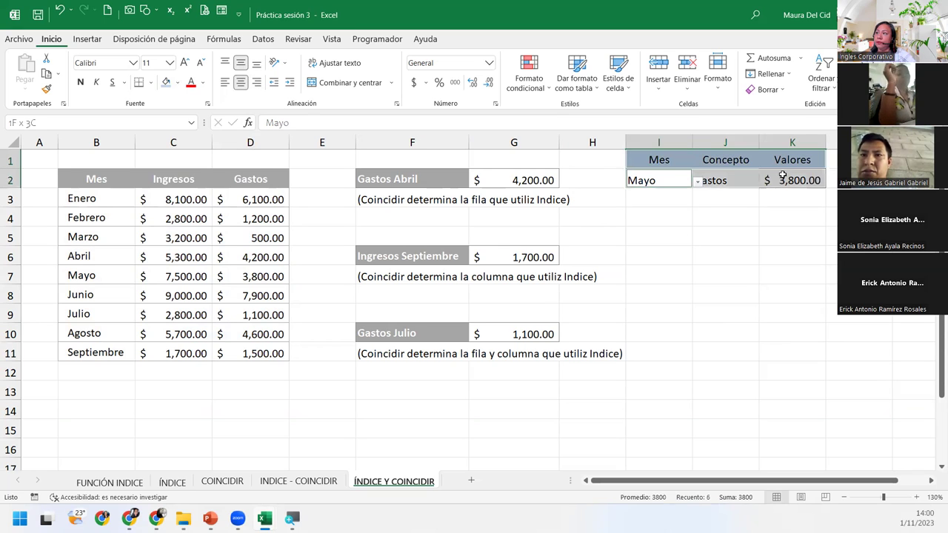
click(151, 82)
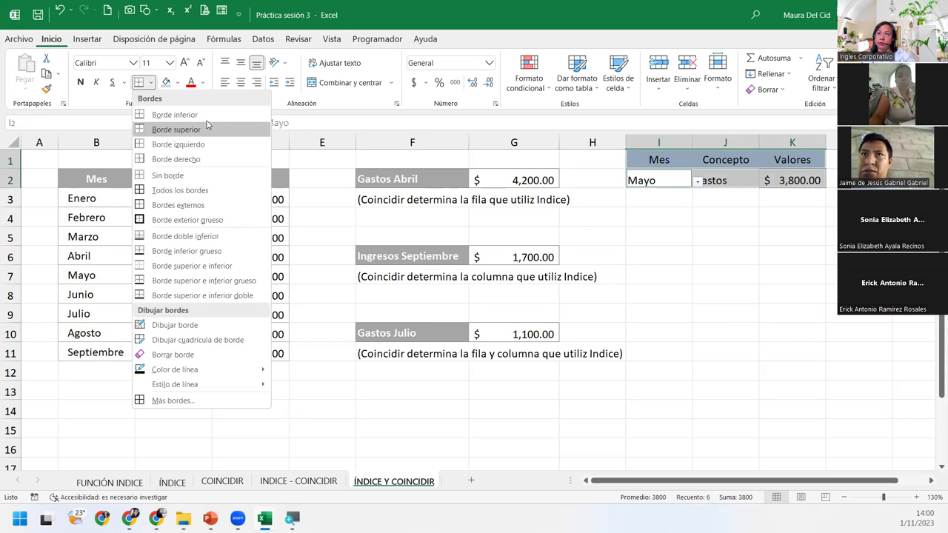
click(222, 206)
click(724, 217)
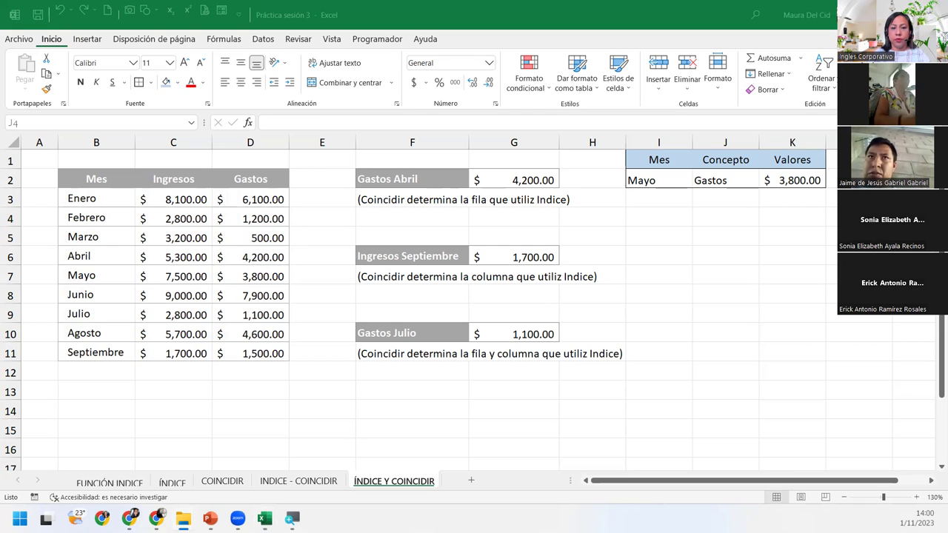
Open the Práctica sesión 2 workbook and review the LISTAS sheet and the INDIRECTO formula and its reference cell on the Indirecto sheet
key(alt+Tab)
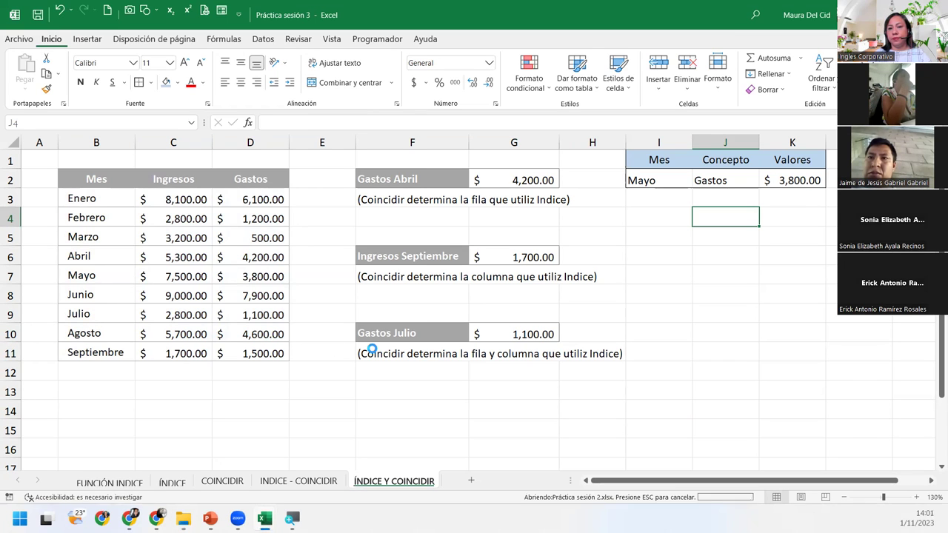
key(alt+Tab)
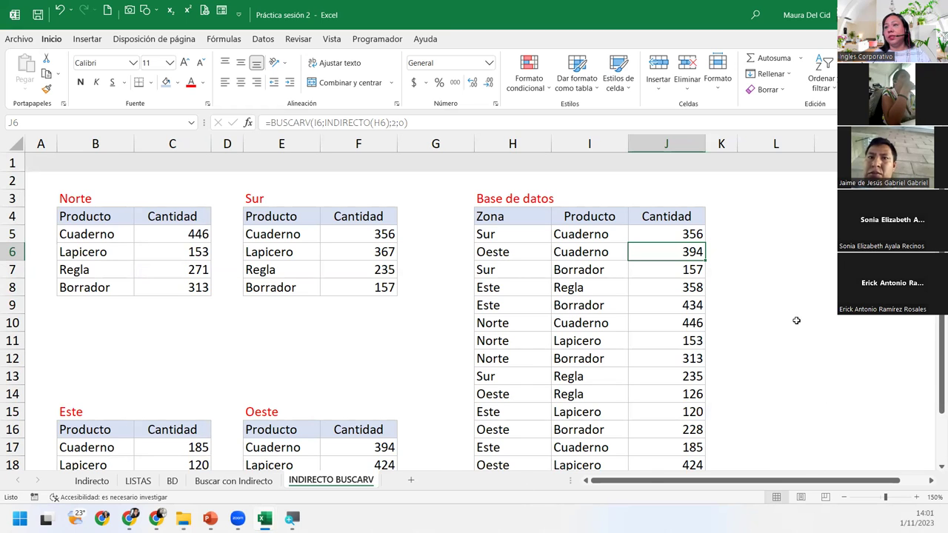
click(135, 483)
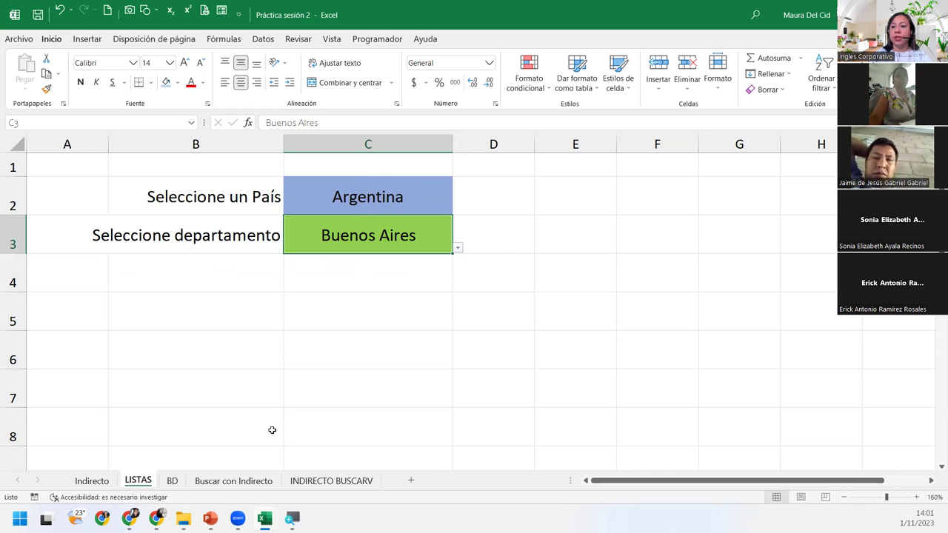
click(88, 482)
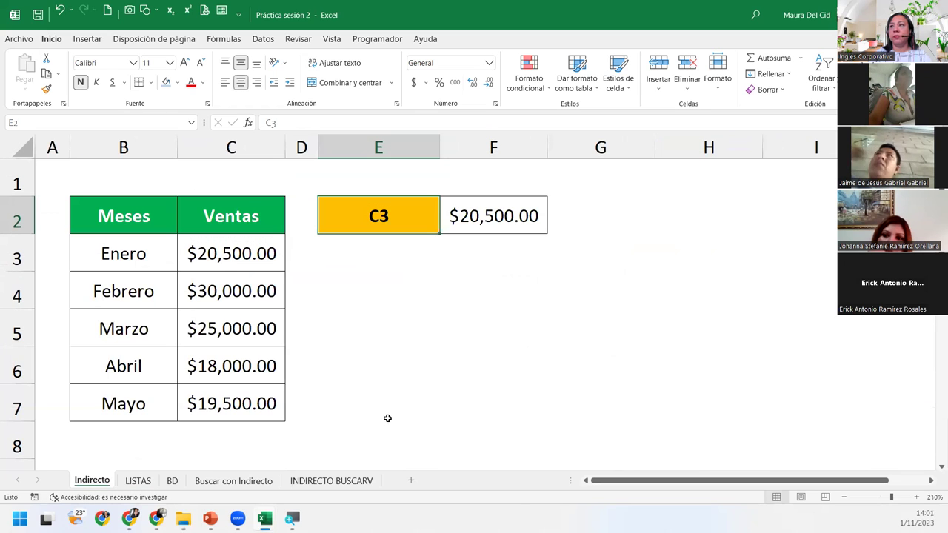
click(475, 213)
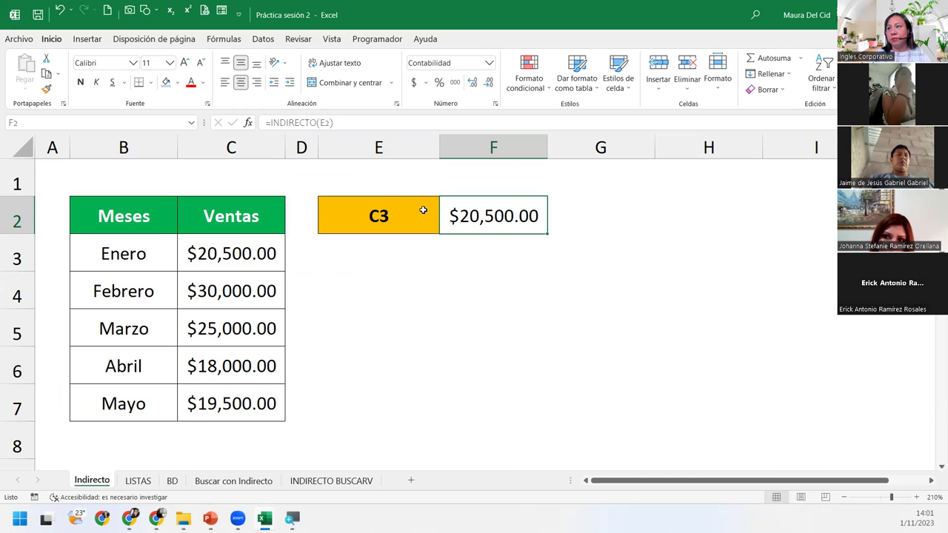
click(400, 215)
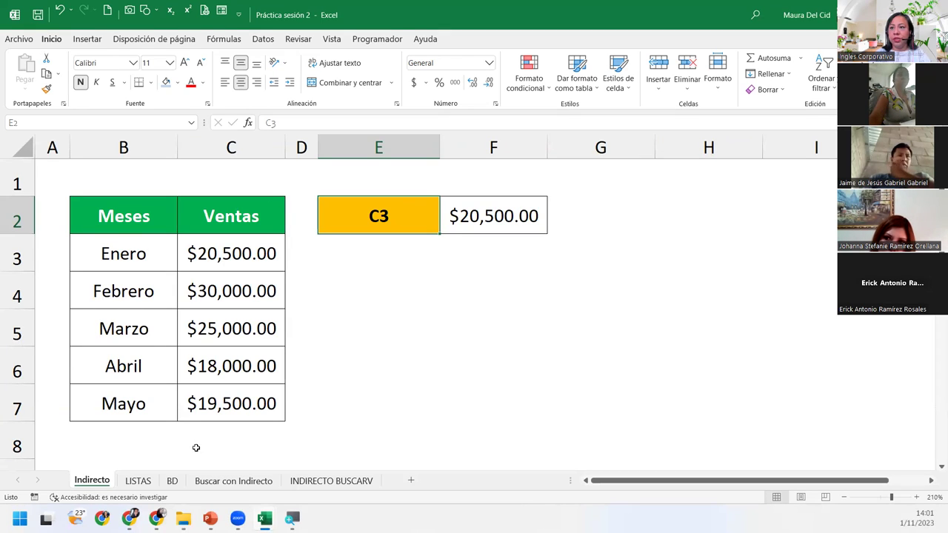
Review the sales table and the Ventas formula with two INDIRECTO functions on the Buscar con Indirecto sheet
click(247, 482)
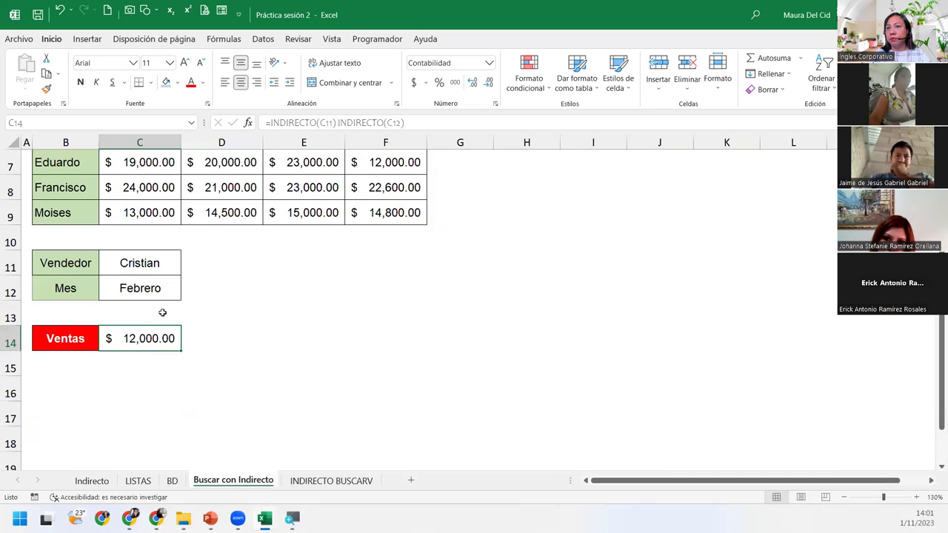
scroll(124, 337, up, 2)
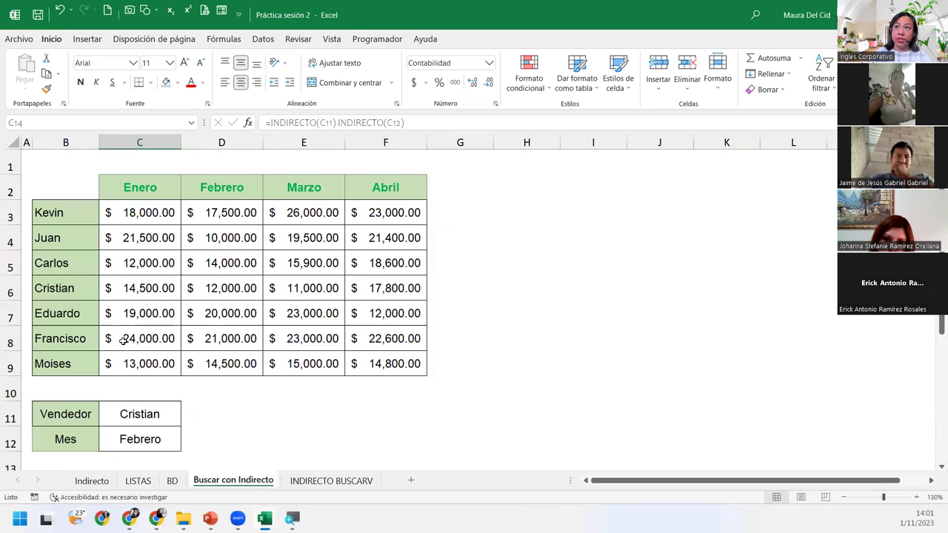
scroll(144, 441, down, 1)
scroll(146, 431, down, 1)
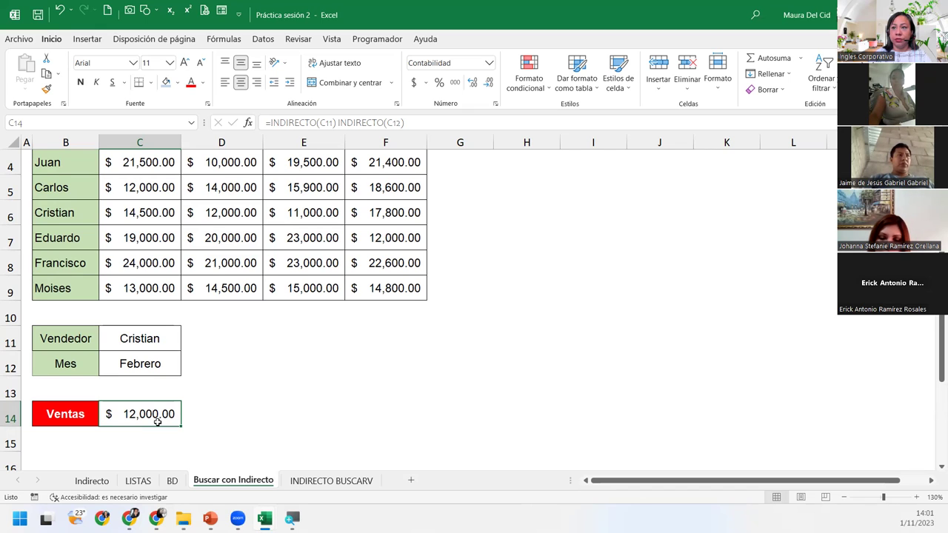
mouse_move(265, 519)
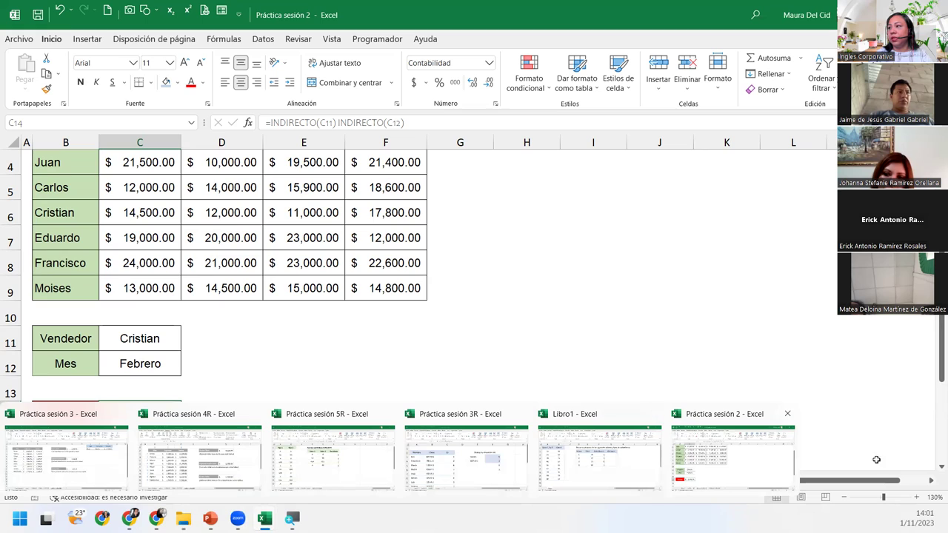
click(681, 315)
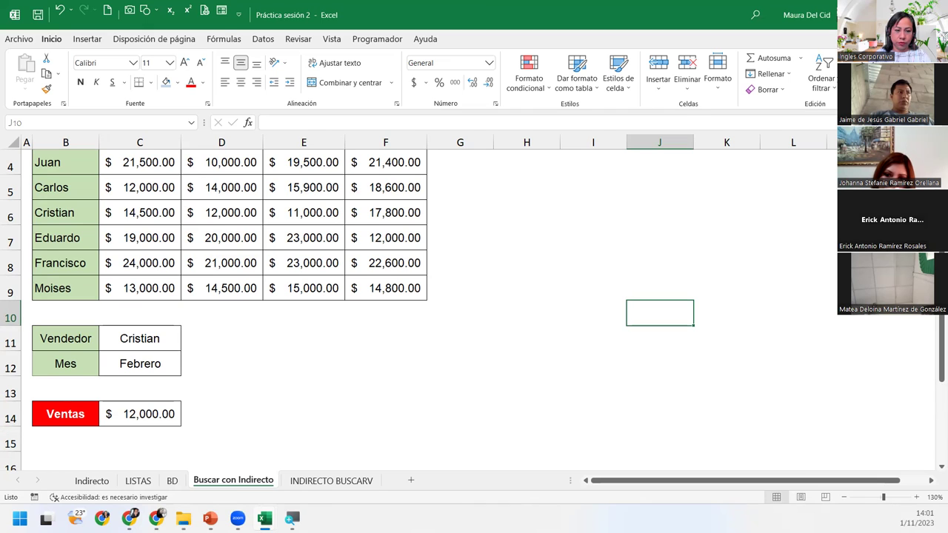
Return to the Práctica sesión 3 workbook and inspect the Gastos Abril formula in G2 and the dynamic lookup formula in K2
key(alt+Tab)
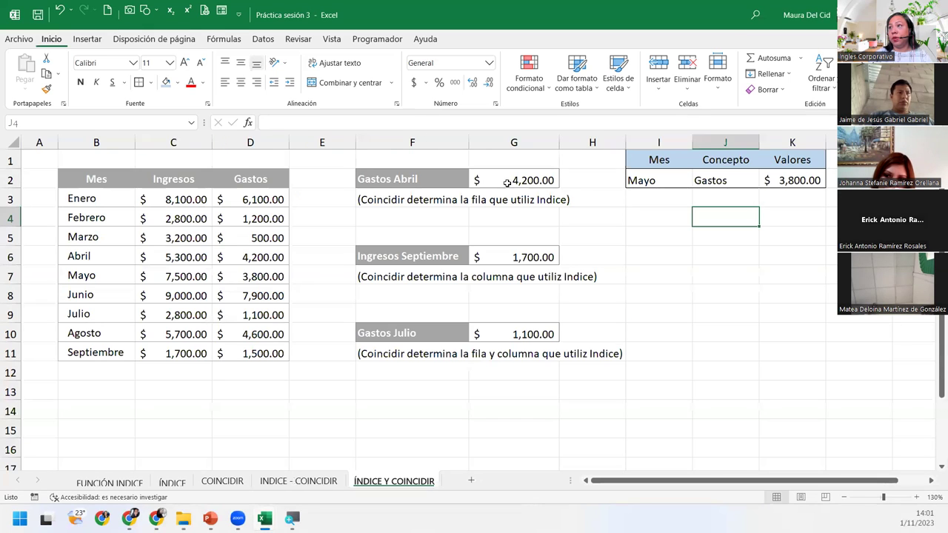
click(507, 183)
click(789, 178)
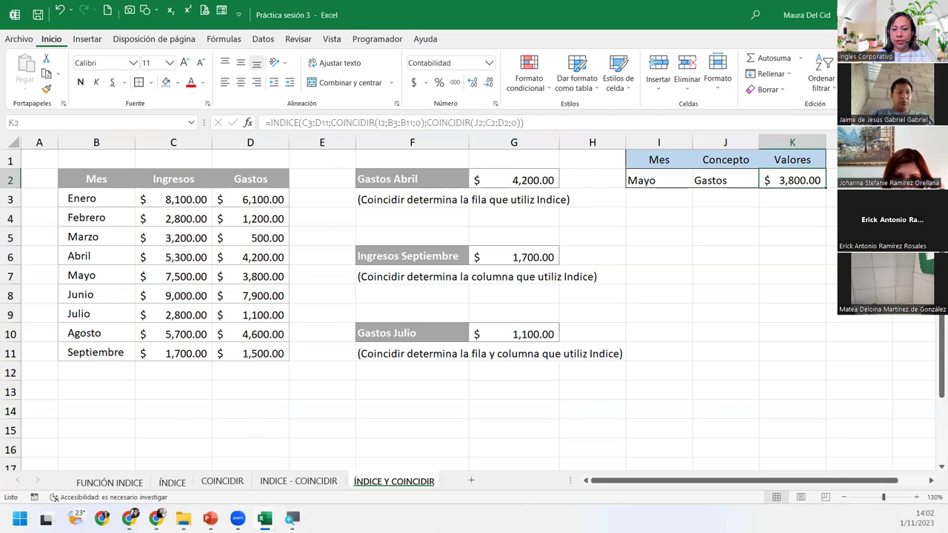
Switch to the PowerPoint slide show and advance to the "Cierre y Conclusiones" slide
key(alt+Tab)
key(Right)
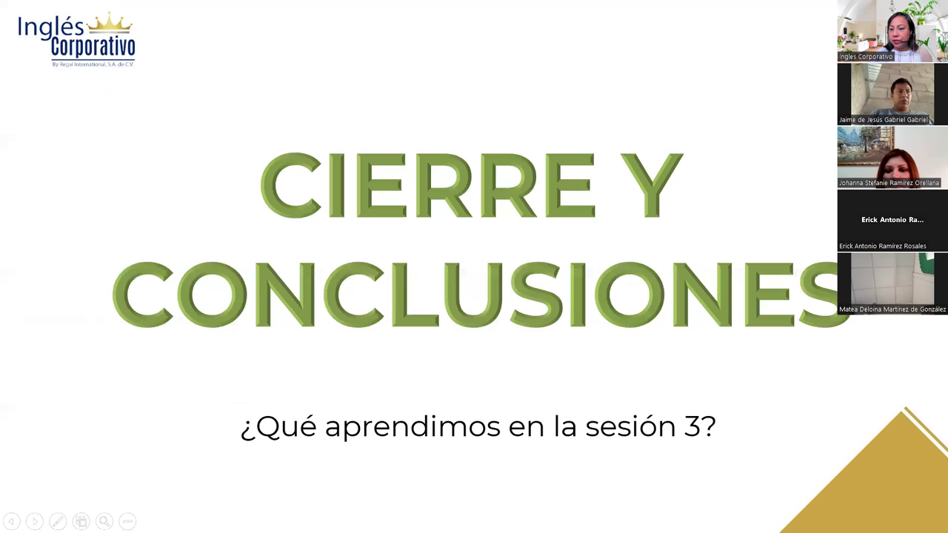